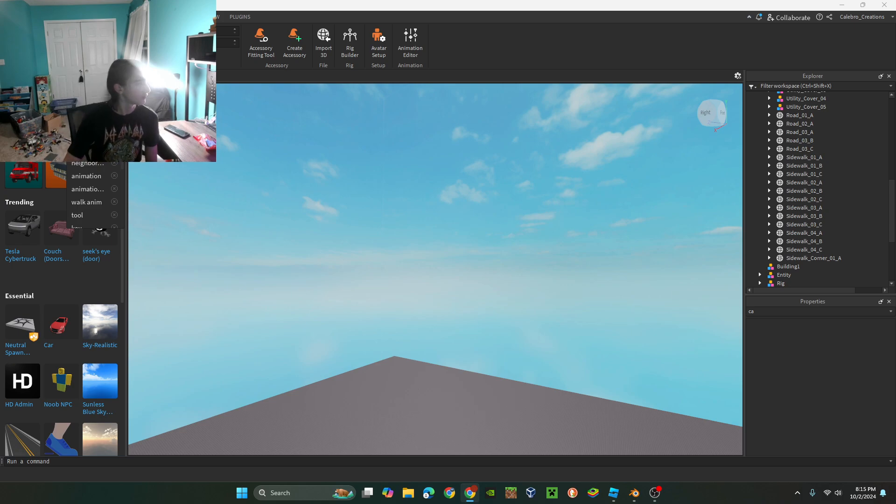
Browse the recommended videos on the YouTube home page.
{"action": "left_click_drag", "start_coordinate": [0, 238], "coordinate": [266, 5]}
{"action": "scroll", "coordinate": [420, 171], "scroll_direction": "down", "scroll_amount": 4}
{"action": "scroll", "coordinate": [420, 171], "scroll_direction": "up", "scroll_amount": 4}
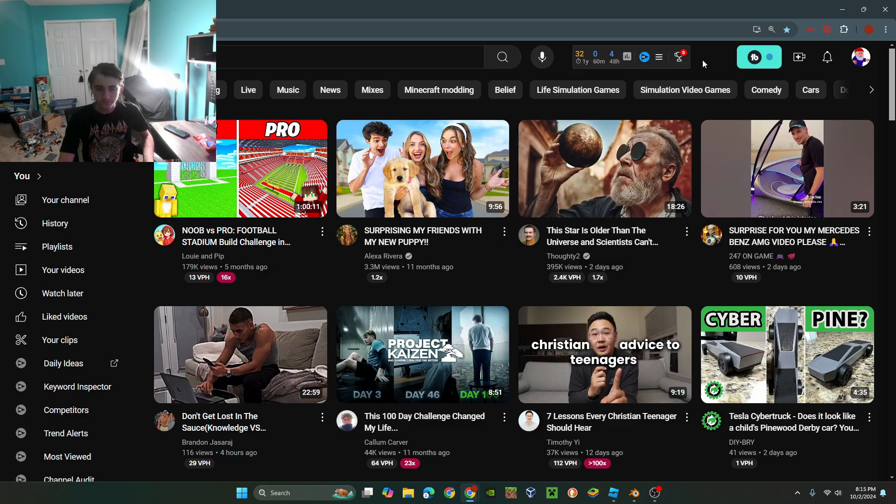
{"action": "scroll", "coordinate": [485, 286], "scroll_direction": "down", "scroll_amount": 12}
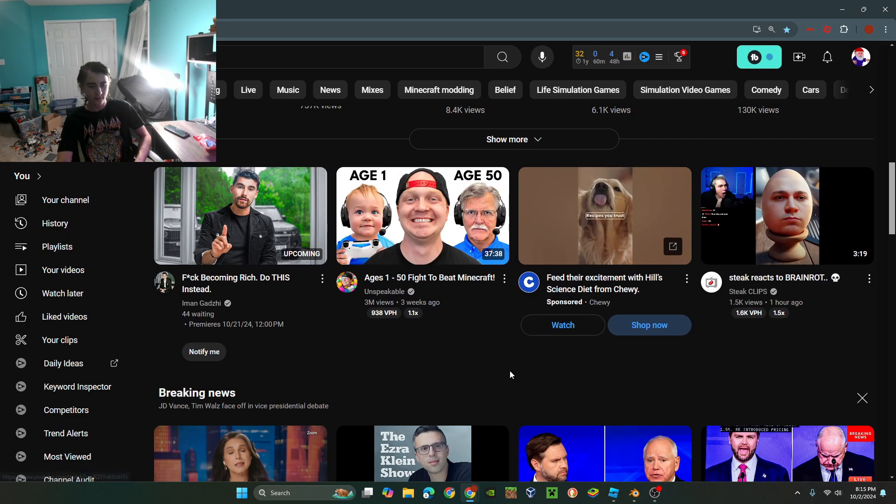
{"action": "scroll", "coordinate": [662, 351], "scroll_direction": "down", "scroll_amount": 1}
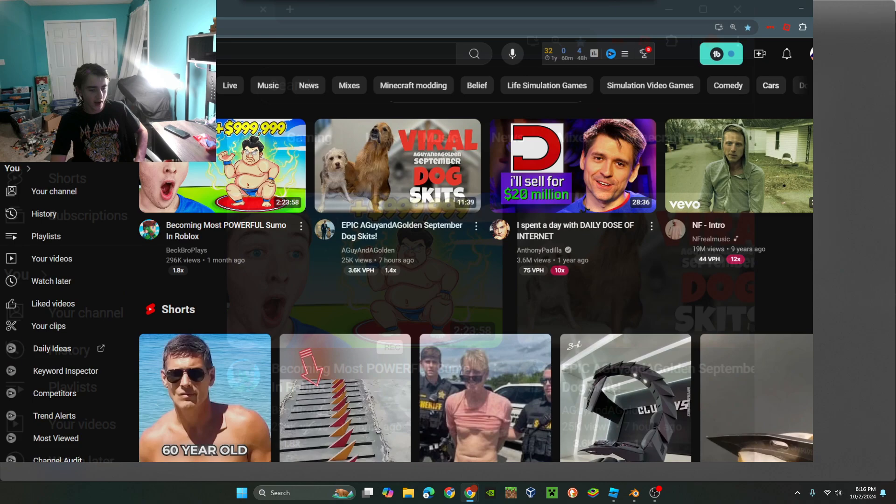
{"action": "scroll", "coordinate": [765, 295], "scroll_direction": "up", "scroll_amount": 1}
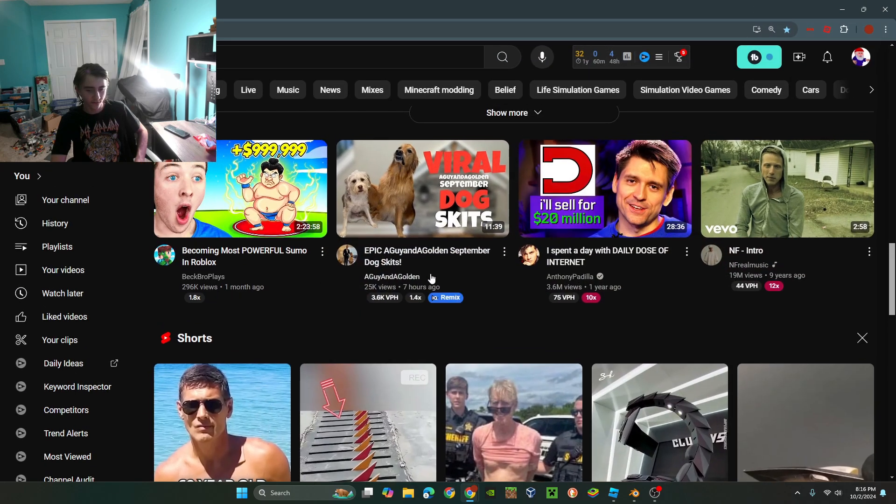
{"action": "mouse_move", "coordinate": [766, 292]}
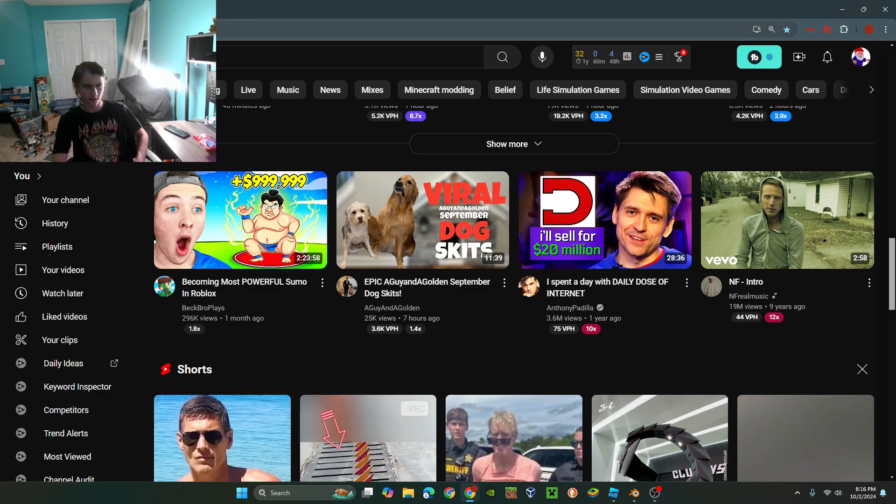
{"action": "left_click_drag", "start_coordinate": [192, 9], "coordinate": [0, 280]}
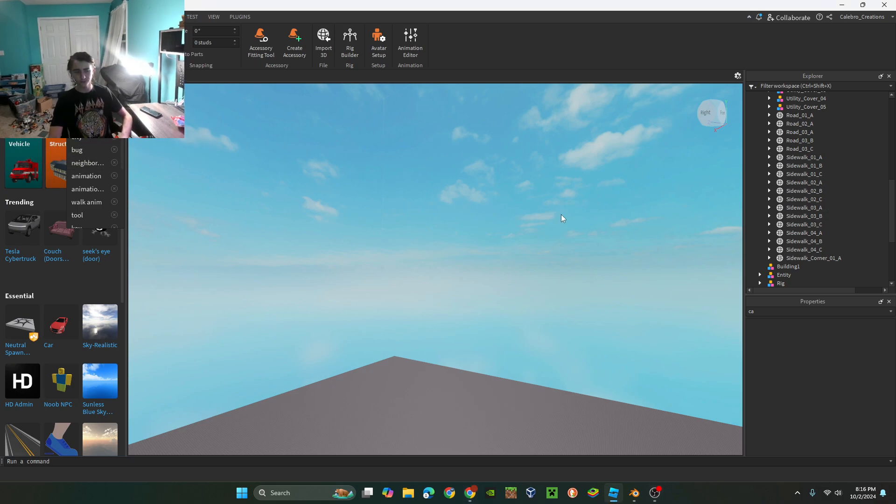
Switch to Blender and examine the building mesh around its doorway opening.
{"action": "left_click", "coordinate": [636, 494]}
{"action": "middle_click_drag", "start_coordinate": [367, 238], "coordinate": [411, 223]}
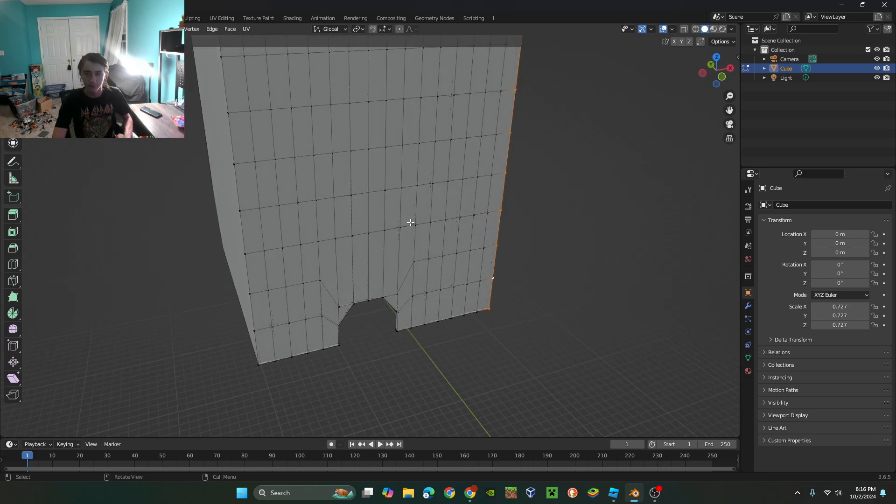
{"action": "scroll", "coordinate": [409, 218], "scroll_direction": "up", "scroll_amount": 3}
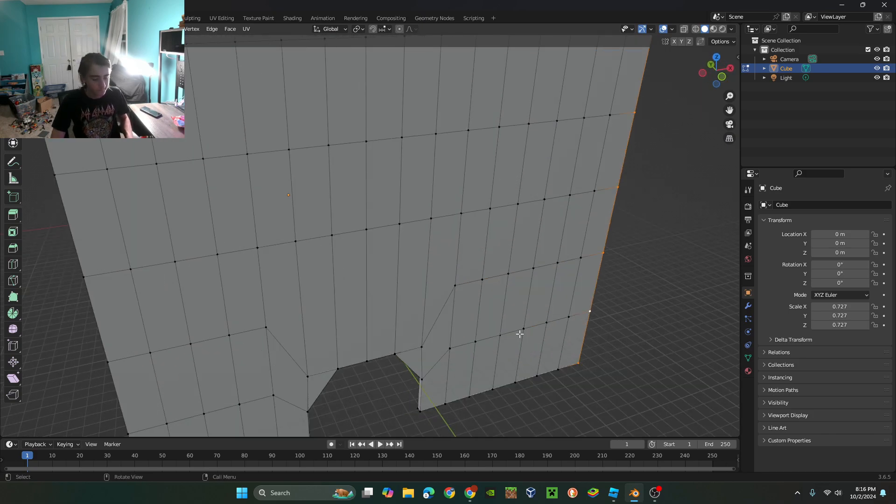
Switch to Roblox Studio, undo the last deletion of the Building1 mesh and examine its walls up close.
{"action": "left_click", "coordinate": [613, 493]}
{"action": "right_click_drag", "start_coordinate": [482, 275], "coordinate": [482, 276]}
{"action": "key", "text": "F11"}
{"action": "right_click_drag", "start_coordinate": [488, 221], "coordinate": [516, 227]}
{"action": "key", "text": "ctrl+z"}
{"action": "left_click", "coordinate": [517, 228]}
{"action": "right_click_drag", "start_coordinate": [593, 379], "coordinate": [593, 379]}
{"action": "key", "text": "w"}
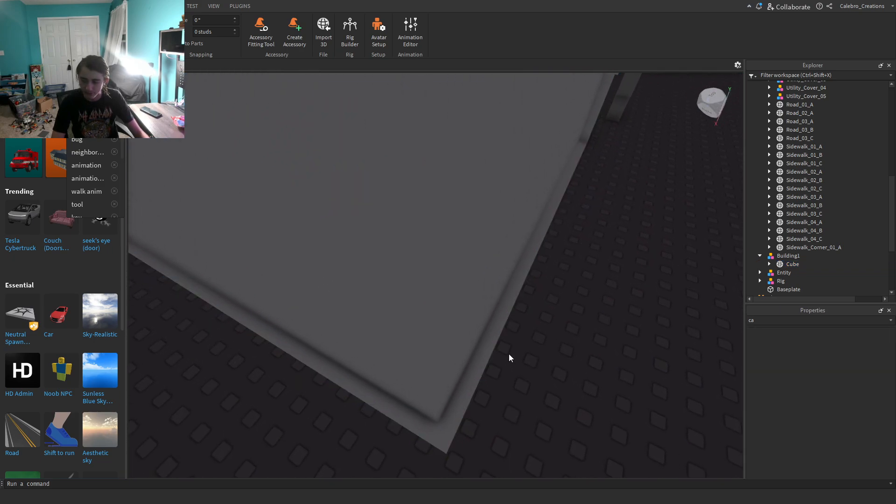
Delete the old imported building from the workspace.
{"action": "right_click_drag", "start_coordinate": [503, 360], "coordinate": [503, 359]}
{"action": "right_click_drag", "start_coordinate": [422, 344], "coordinate": [432, 258]}
{"action": "left_click", "coordinate": [439, 259]}
{"action": "key", "text": "Delete"}
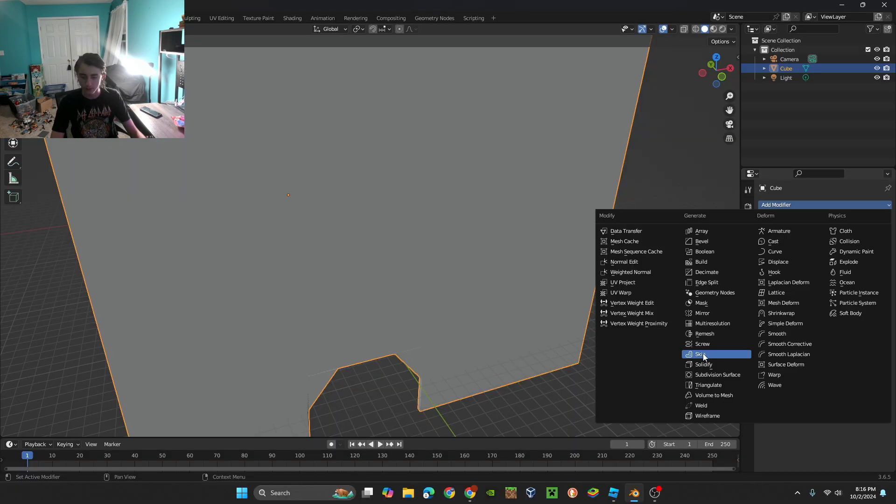
In Blender, add a Solidify modifier with thickness -0.17 m and offset -0.9456 to the building, and export it as Building1.fbx.
{"action": "left_click", "coordinate": [659, 355]}
{"action": "mouse_move", "coordinate": [833, 246]}
{"action": "left_mouse_down"}
{"action": "mouse_move", "coordinate": [824, 246]}
{"action": "mouse_move", "coordinate": [842, 256]}
{"action": "left_mouse_up"}
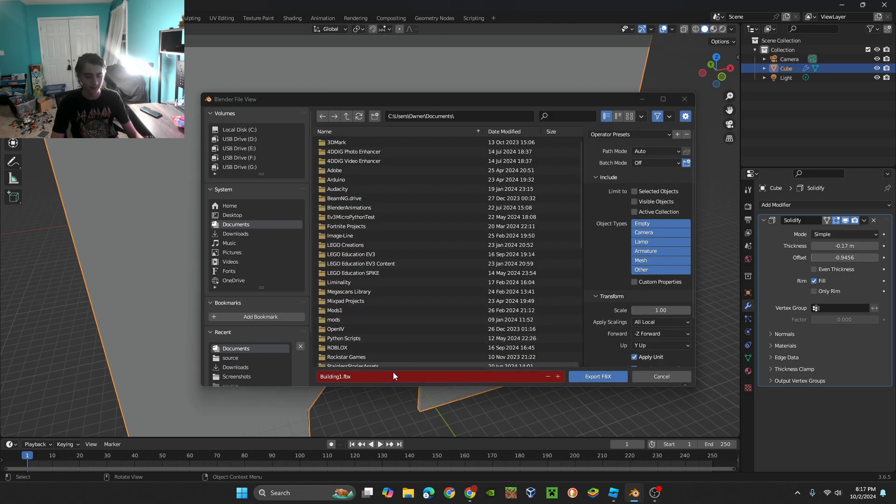
{"action": "left_click", "coordinate": [392, 376]}
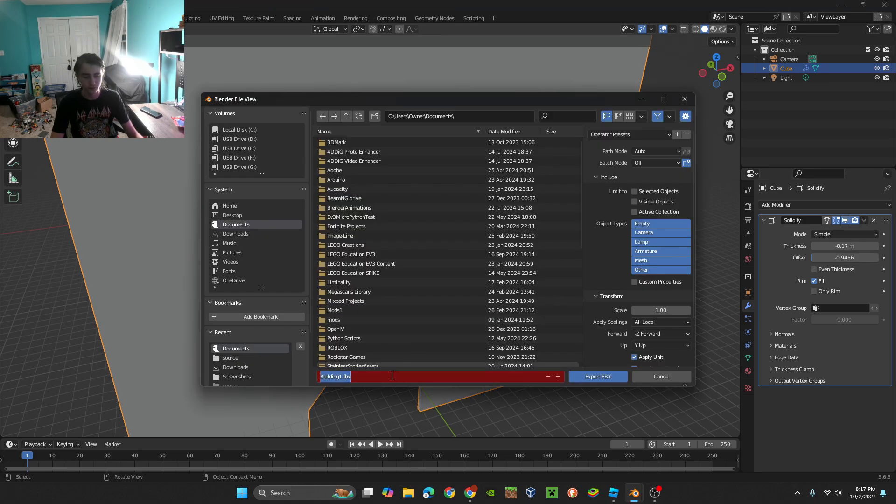
{"action": "left_click", "coordinate": [596, 377]}
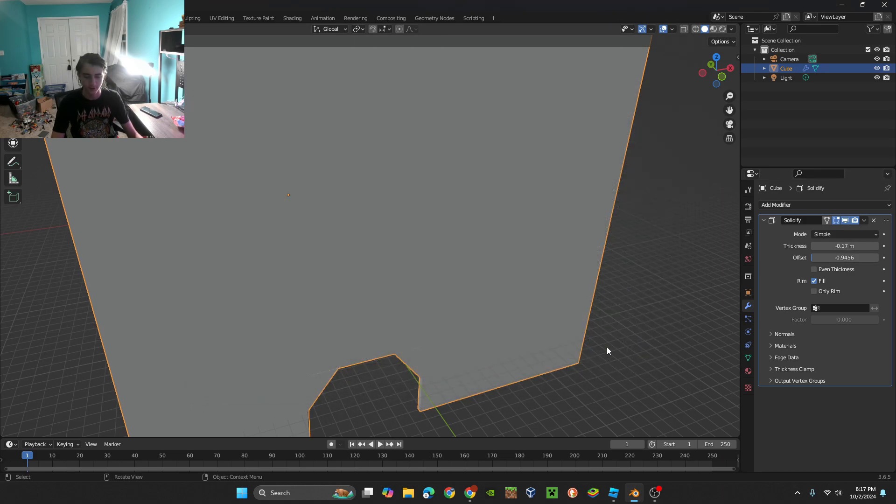
Switch to Roblox Studio and import the exported Building1 mesh as a 3D model.
{"action": "left_click", "coordinate": [614, 492]}
{"action": "right_click_drag", "start_coordinate": [521, 327], "coordinate": [513, 302]}
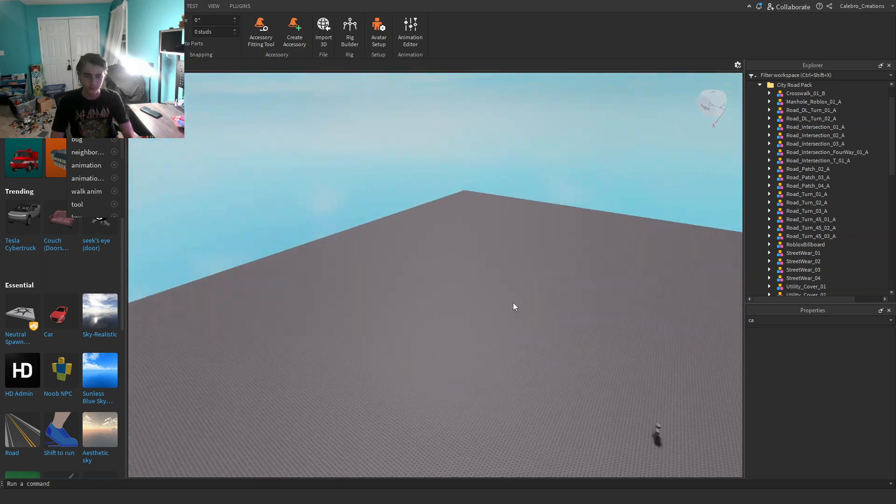
{"action": "left_click", "coordinate": [318, 40]}
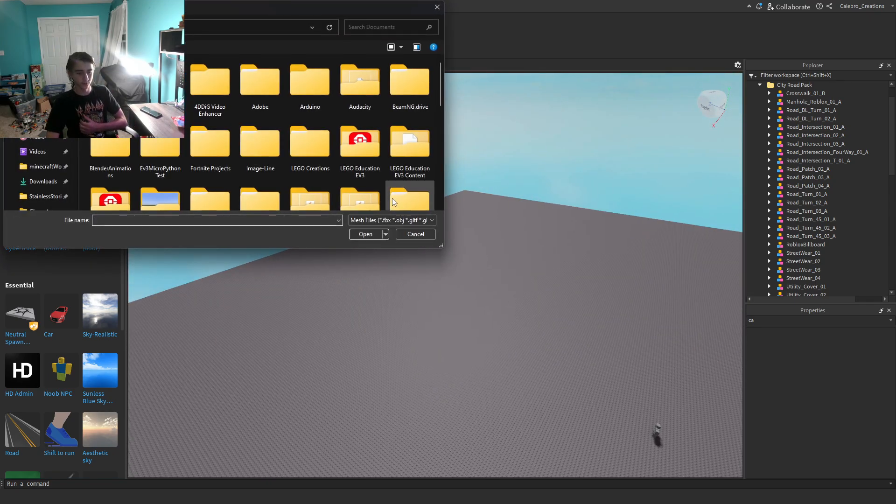
{"action": "double_click", "coordinate": [393, 198]}
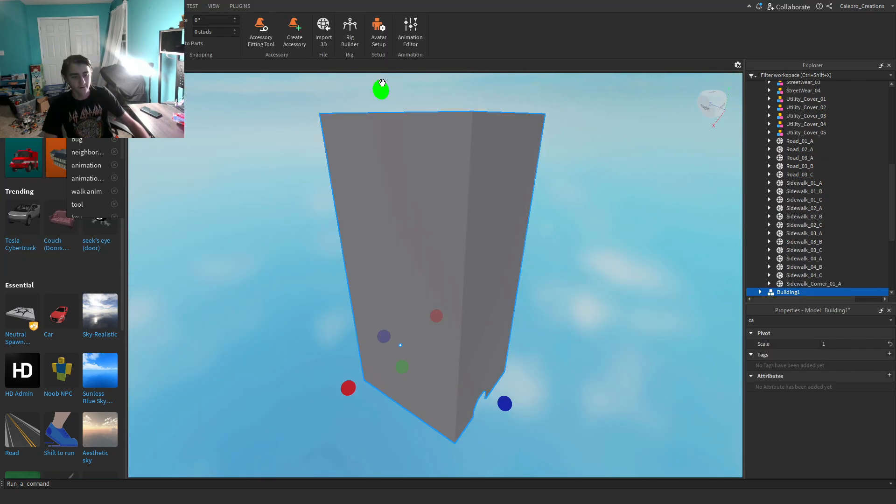
Scale down the imported Building1 model and inspect the thickness of its walls at the open edge.
{"action": "left_click_drag", "start_coordinate": [382, 82], "coordinate": [470, 323]}
{"action": "key", "text": "super"}
{"action": "type", "text": "f"}
{"action": "left_click", "coordinate": [685, 273]}
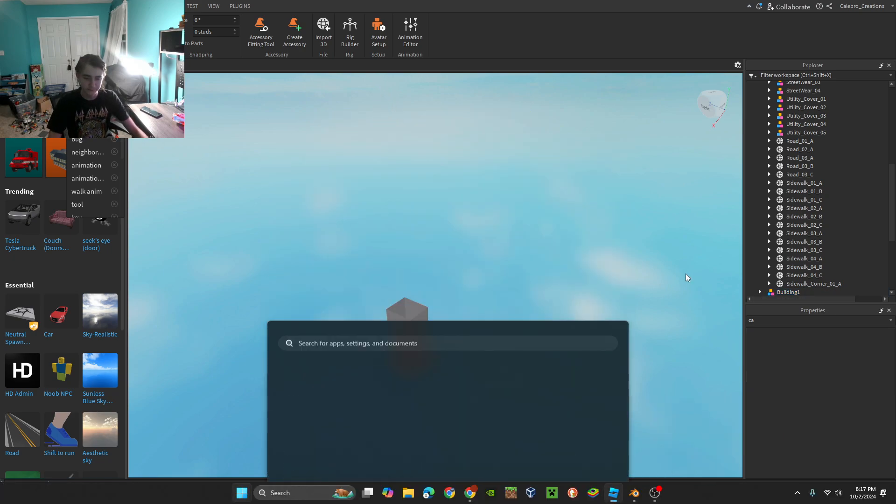
{"action": "left_click", "coordinate": [416, 310]}
{"action": "key", "text": "f"}
{"action": "right_click_drag", "start_coordinate": [571, 315], "coordinate": [571, 315]}
{"action": "left_click_drag", "start_coordinate": [399, 261], "coordinate": [405, 299]}
{"action": "left_click", "coordinate": [483, 308]}
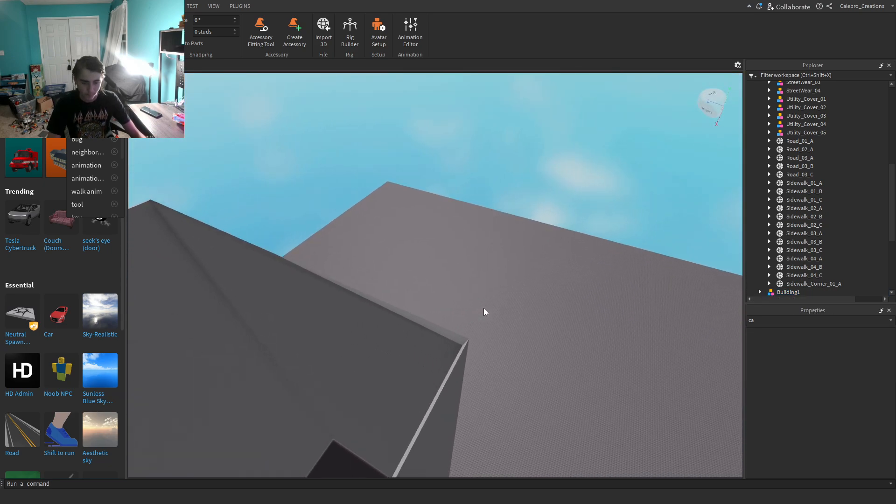
{"action": "right_click_drag", "start_coordinate": [484, 308], "coordinate": [483, 308]}
{"action": "right_click_drag", "start_coordinate": [506, 276], "coordinate": [497, 278]}
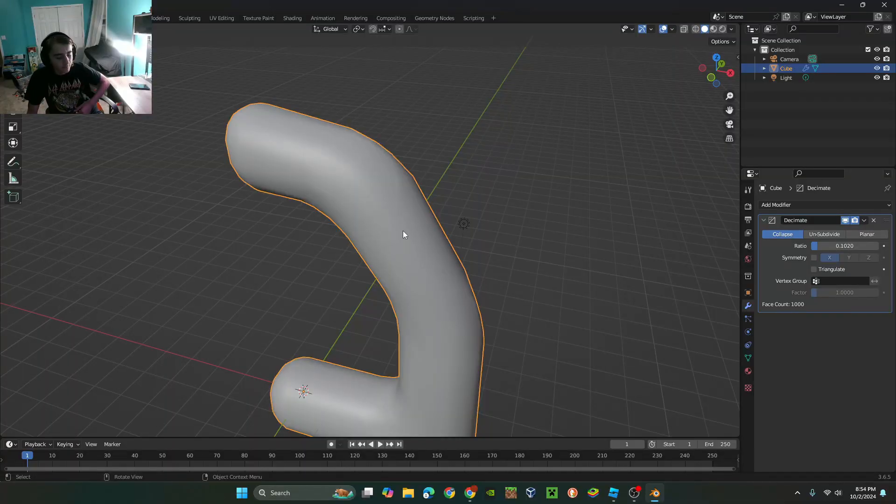
Delete the pipe-shaped Cube mesh from the Blender scene and open the list of objects to add.
{"action": "key", "text": "Delete"}
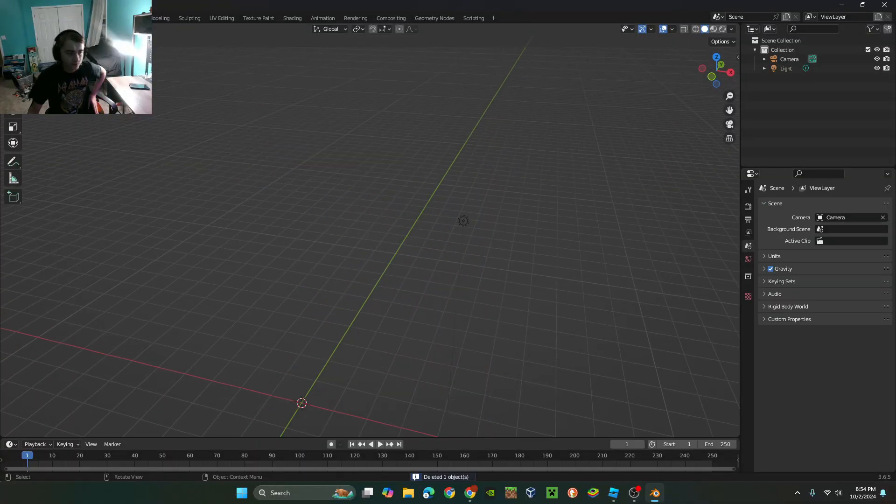
{"action": "key", "text": "shift+a"}
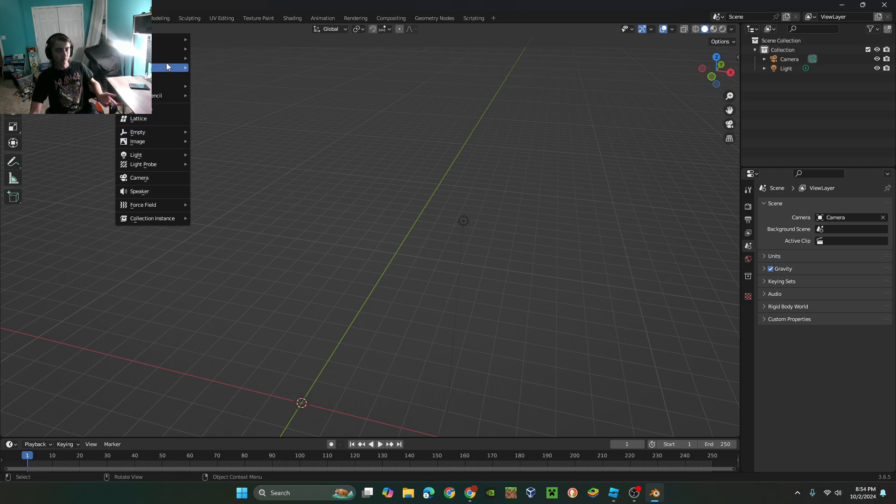
{"action": "mouse_move", "coordinate": [177, 49]}
{"action": "mouse_move", "coordinate": [152, 44]}
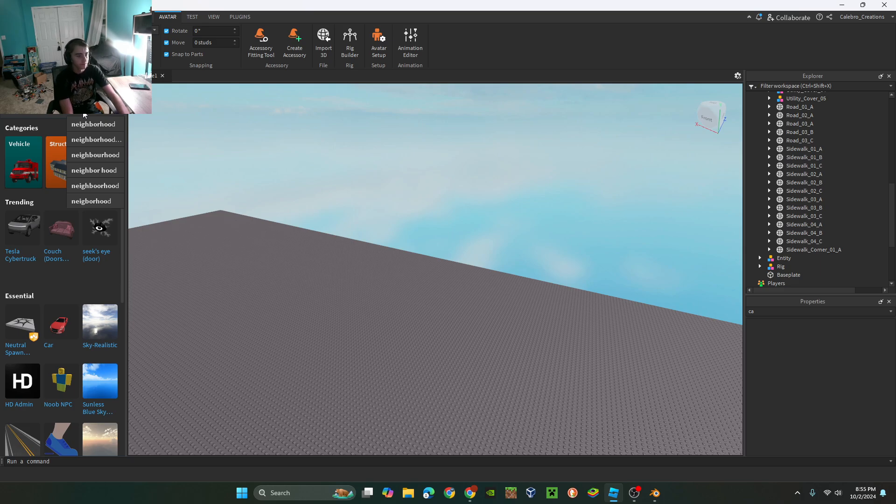
Search the model library for "doors", insert the Working Roblox DOORS Door on the baseplate and focus on its door panel.
{"action": "key", "text": "Return"}
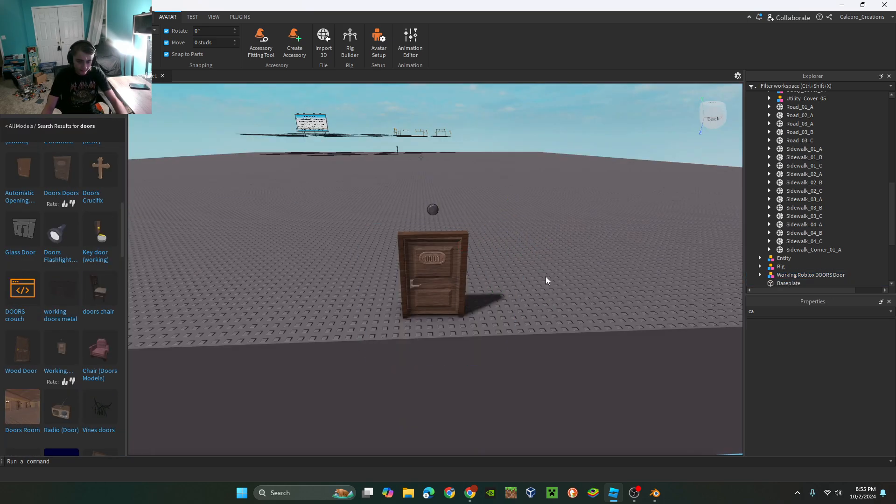
{"action": "key", "text": "w"}
{"action": "left_click", "coordinate": [525, 241]}
{"action": "key", "text": "f"}
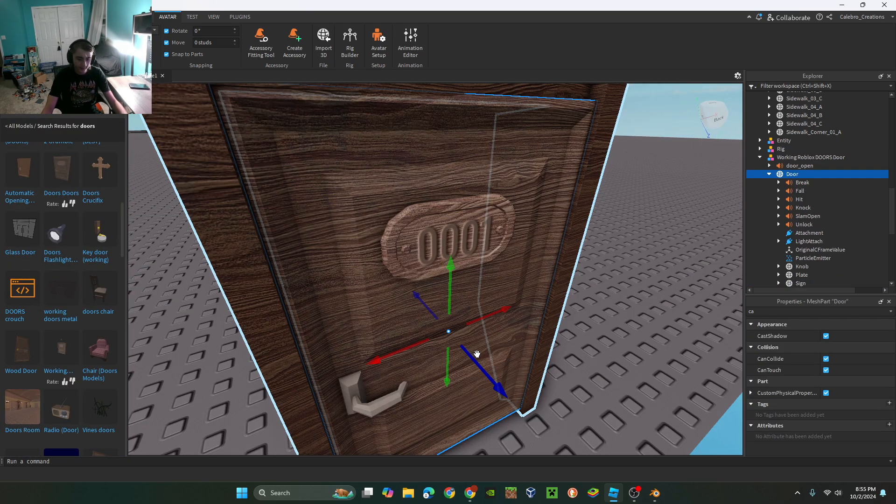
Move the door panel forward out of its frame.
{"action": "left_click_drag", "start_coordinate": [477, 354], "coordinate": [441, 316]}
{"action": "key", "text": "d"}
{"action": "right_click_drag", "start_coordinate": [441, 316], "coordinate": [372, 318]}
{"action": "key", "text": "w"}
{"action": "left_click", "coordinate": [327, 253]}
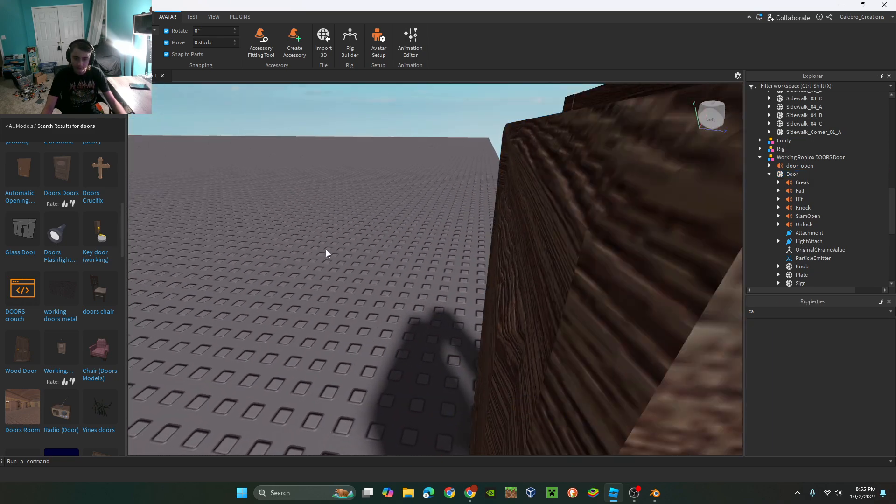
{"action": "key", "text": "s"}
{"action": "right_click_drag", "start_coordinate": [377, 251], "coordinate": [378, 251]}
{"action": "key", "text": "w"}
{"action": "key", "text": "s"}
{"action": "key", "text": "w"}
Turn off CastShadow for the door panel.
{"action": "left_click", "coordinate": [392, 246]}
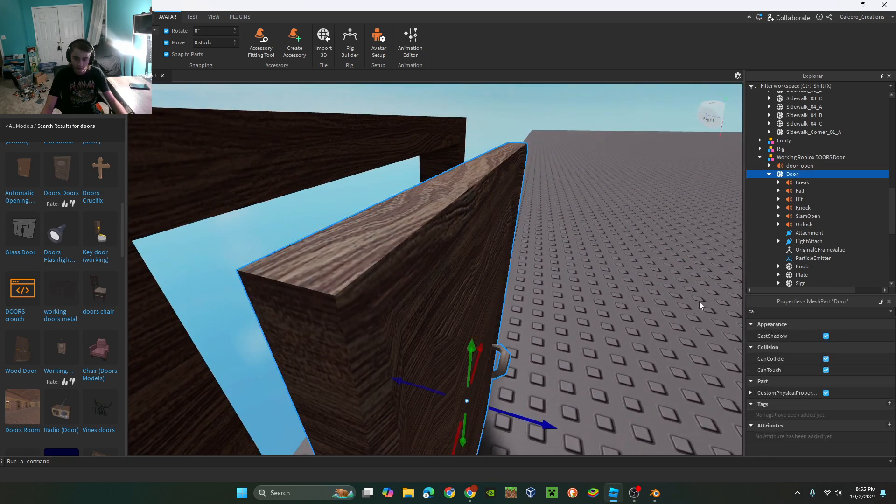
{"action": "left_click", "coordinate": [826, 336]}
{"action": "left_click", "coordinate": [674, 294]}
Select the three wooden door frame parts together and turn off their CastShadow.
{"action": "key", "text": "s"}
{"action": "right_click_drag", "start_coordinate": [674, 294], "coordinate": [674, 294]}
{"action": "left_click", "coordinate": [344, 264]}
{"action": "left_click", "coordinate": [388, 251], "text": "ctrl+alt"}
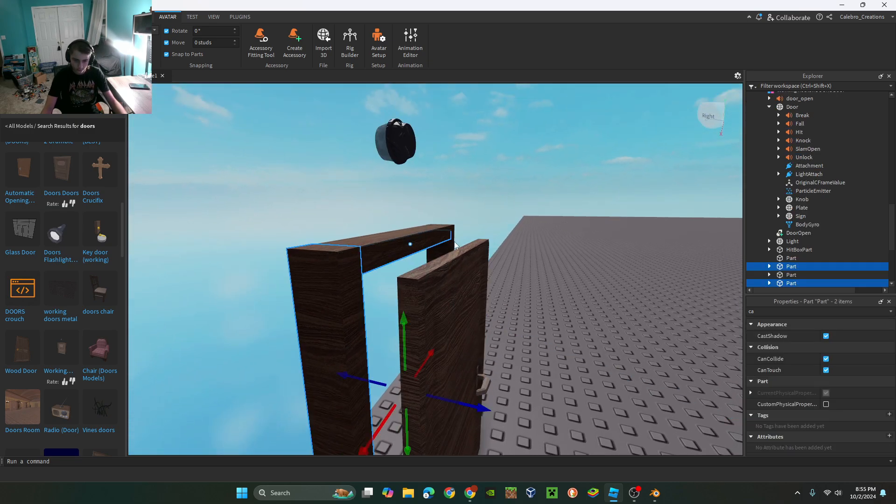
{"action": "left_click", "coordinate": [447, 251], "text": "ctrl+alt"}
{"action": "left_click", "coordinate": [857, 337]}
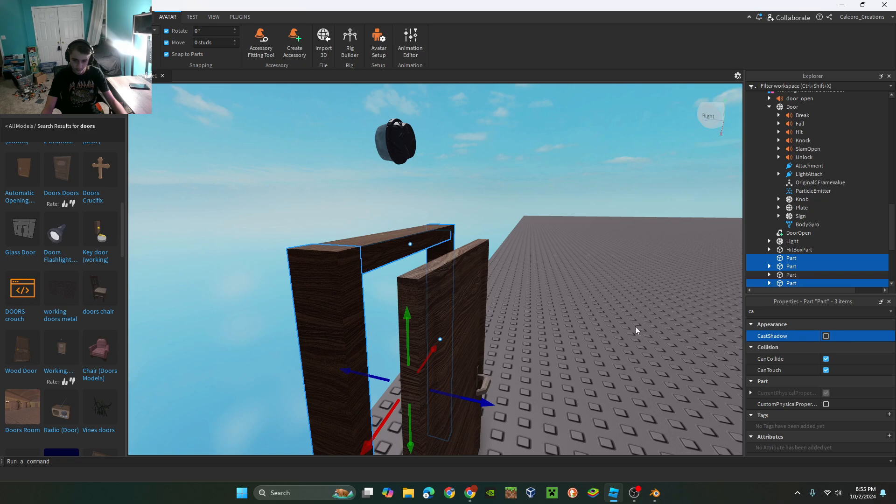
{"action": "left_click", "coordinate": [541, 332]}
Examine the door panel's edges, thickness and front face from all sides.
{"action": "key", "text": "w"}
{"action": "right_click_drag", "start_coordinate": [541, 332], "coordinate": [541, 331]}
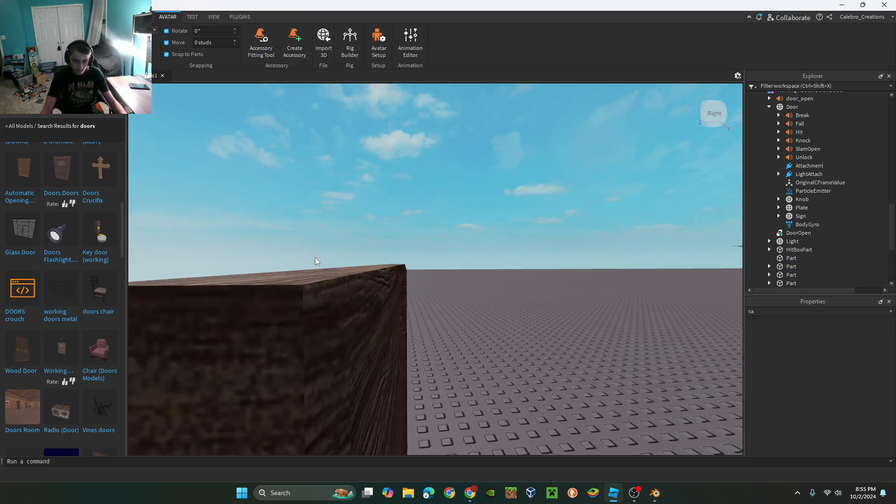
{"action": "right_click_drag", "start_coordinate": [315, 257], "coordinate": [315, 257]}
{"action": "key", "text": "q"}
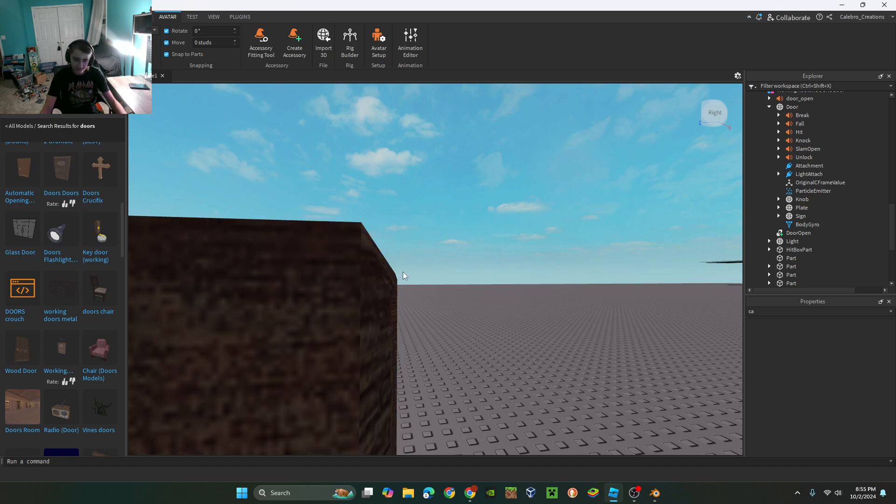
{"action": "key", "text": "s"}
{"action": "right_click_drag", "start_coordinate": [388, 260], "coordinate": [436, 184]}
{"action": "key", "text": "a"}
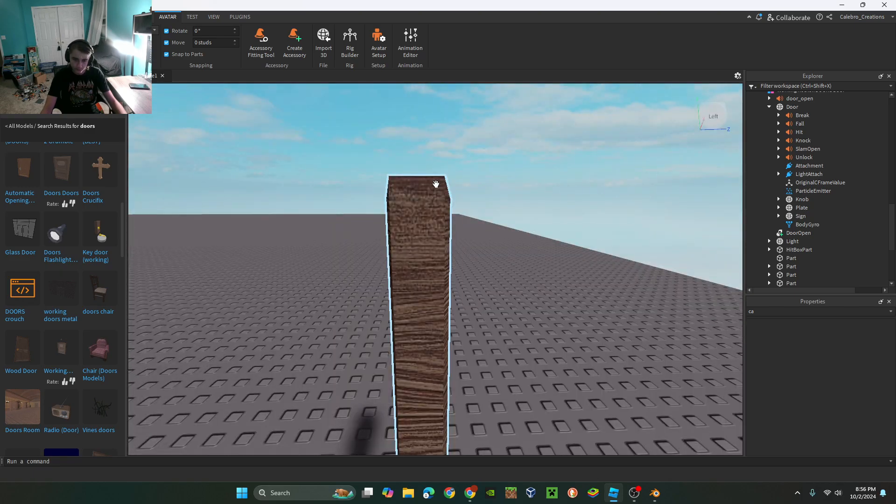
{"action": "key", "text": "s"}
{"action": "right_click_drag", "start_coordinate": [506, 241], "coordinate": [506, 244]}
{"action": "key", "text": "w"}
{"action": "key", "text": "s"}
{"action": "key", "text": "w"}
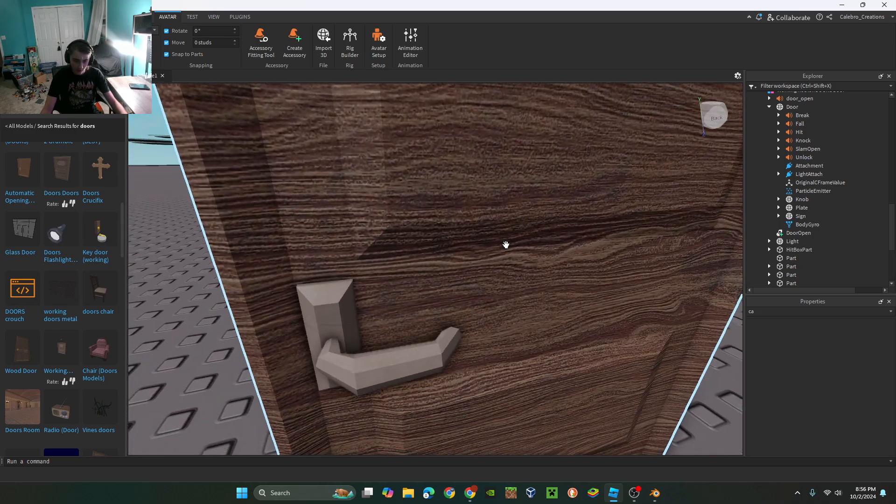
Select the door's knob and examine the shape of the handle and its plate up close.
{"action": "left_click", "coordinate": [421, 344]}
{"action": "right_click_drag", "start_coordinate": [421, 344], "coordinate": [414, 356]}
{"action": "left_click", "coordinate": [361, 367]}
{"action": "right_click_drag", "start_coordinate": [361, 366], "coordinate": [360, 366]}
{"action": "left_click", "coordinate": [270, 360]}
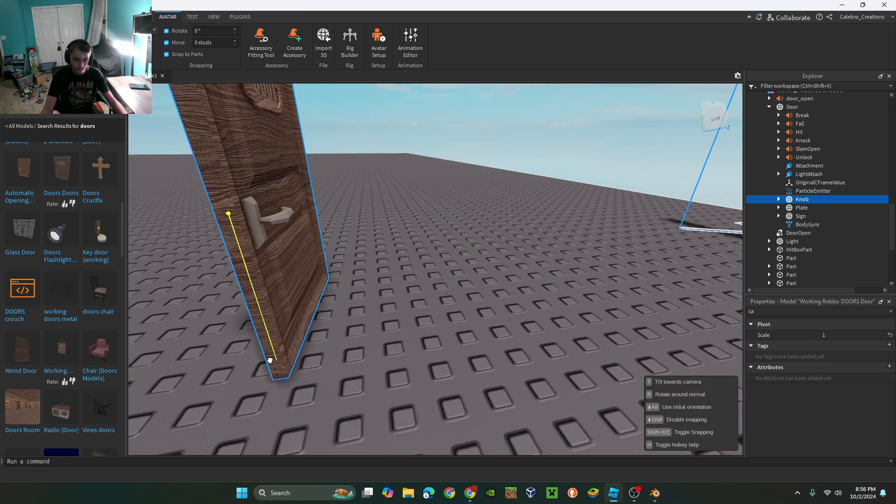
{"action": "left_click", "coordinate": [626, 338]}
{"action": "right_click_drag", "start_coordinate": [626, 338], "coordinate": [626, 338]}
{"action": "right_click_drag", "start_coordinate": [545, 322], "coordinate": [546, 322]}
{"action": "key", "text": "a"}
{"action": "key", "text": "w"}
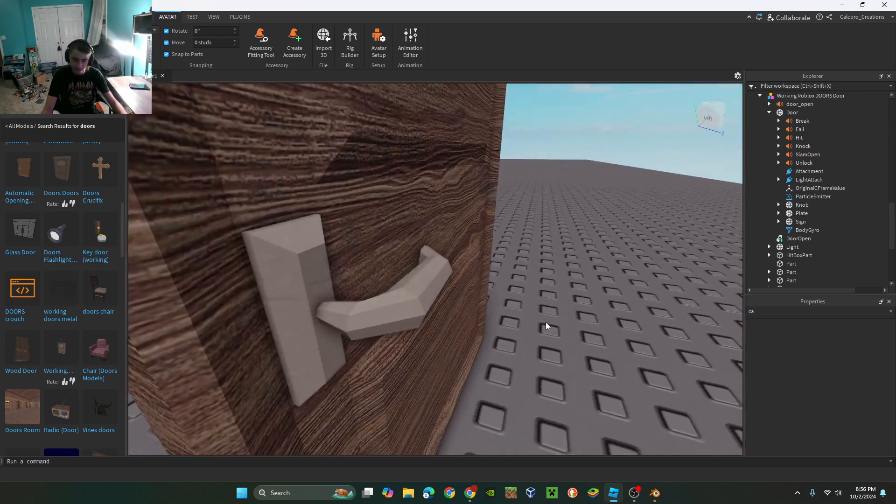
{"action": "scroll", "coordinate": [424, 312], "scroll_direction": "down", "scroll_amount": 5}
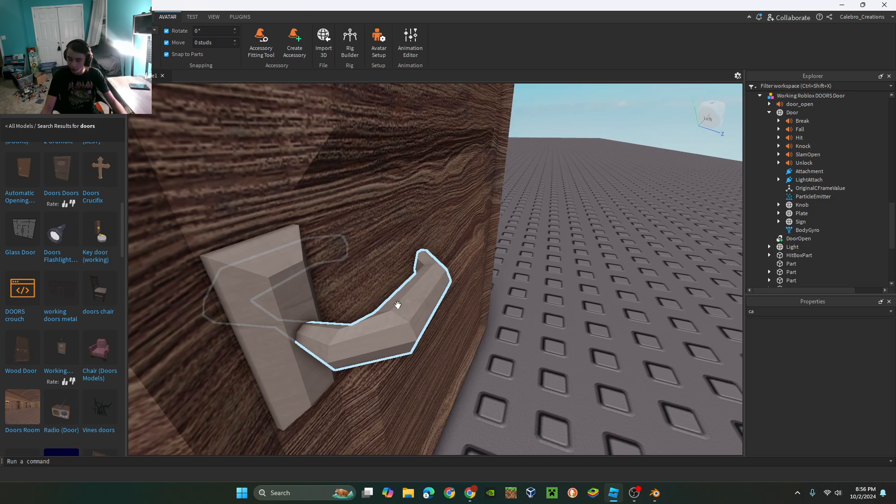
Examine the door handle and plate from several angles, and view the whole door panel and its frame from farther away.
{"action": "key", "text": "a"}
{"action": "right_click_drag", "start_coordinate": [544, 336], "coordinate": [542, 332]}
{"action": "key", "text": "d"}
{"action": "right_click_drag", "start_coordinate": [538, 294], "coordinate": [539, 294]}
{"action": "key", "text": "s"}
{"action": "key", "text": "a"}
{"action": "key", "text": "d"}
{"action": "key", "text": "a"}
{"action": "key", "text": "d"}
{"action": "key", "text": "w"}
{"action": "key", "text": "s"}
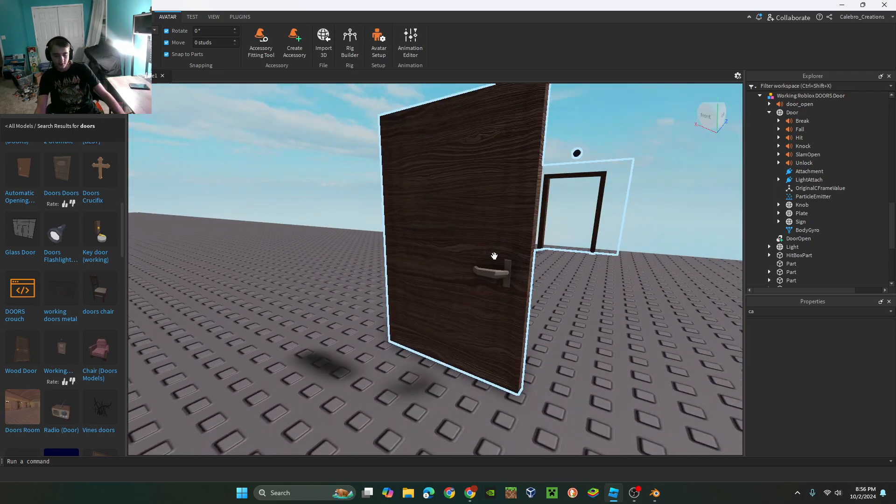
{"action": "key", "text": "d"}
{"action": "right_click_drag", "start_coordinate": [494, 257], "coordinate": [402, 344]}
{"action": "key", "text": "w"}
{"action": "key", "text": "s"}
{"action": "key", "text": "d"}
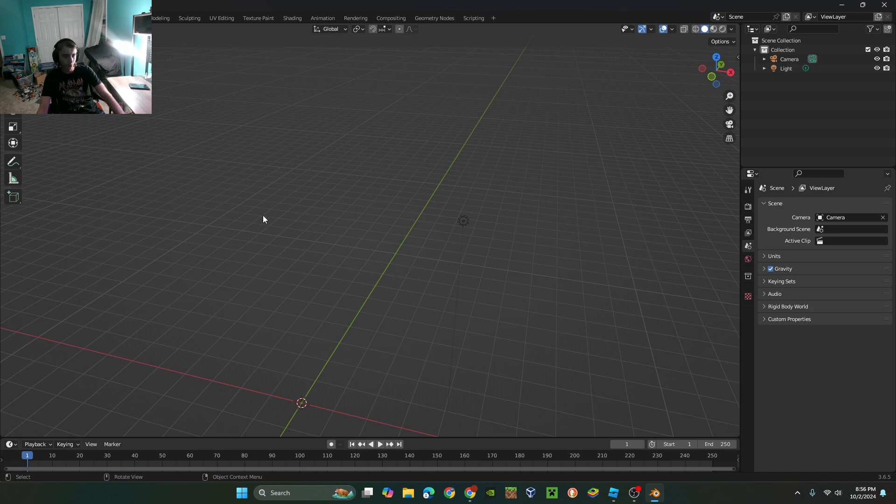
Switch to Blender and add a cube mesh to the empty scene.
{"action": "middle_click_drag", "start_coordinate": [263, 218], "coordinate": [326, 220]}
{"action": "key", "text": "shift+a"}
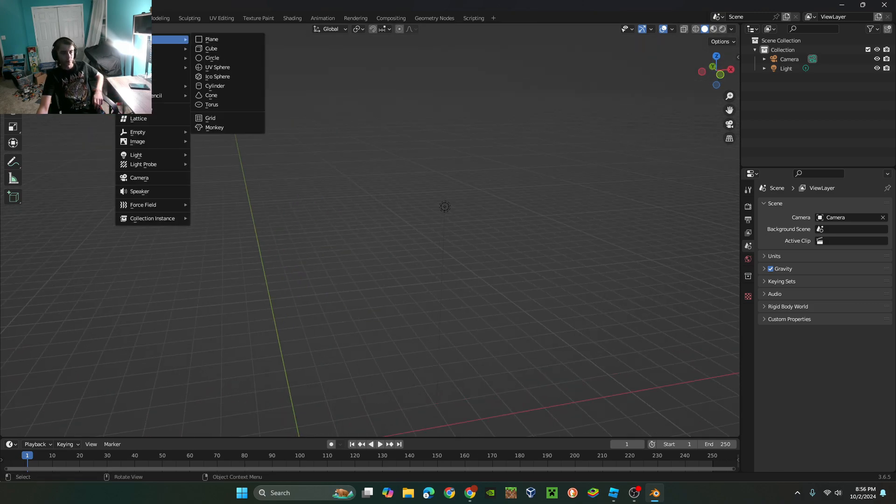
{"action": "left_click", "coordinate": [218, 51]}
{"action": "middle_click_drag", "start_coordinate": [275, 159], "coordinate": [346, 295]}
Scale the cube thin along X, tall along Z and along Y to form a door-shaped slab.
{"action": "key", "text": "s"}
{"action": "key", "text": "z"}
{"action": "key", "text": "x"}
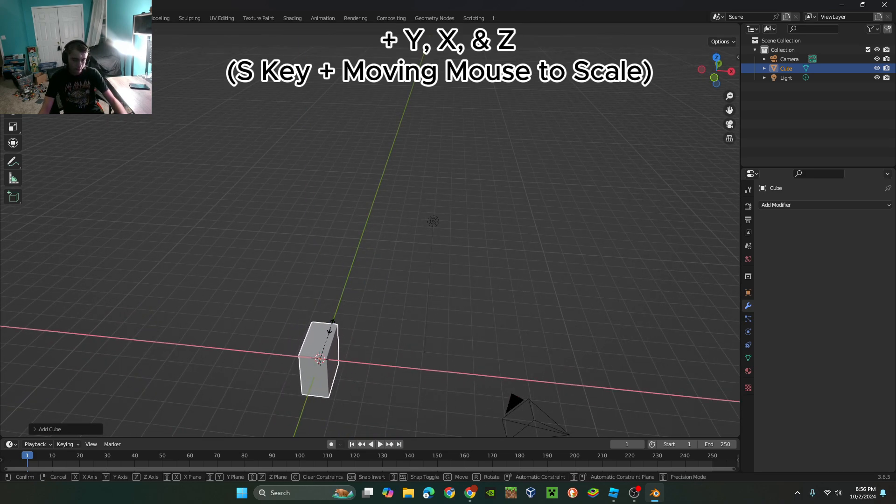
{"action": "left_click", "coordinate": [314, 344]}
{"action": "key", "text": "s"}
{"action": "key", "text": "z"}
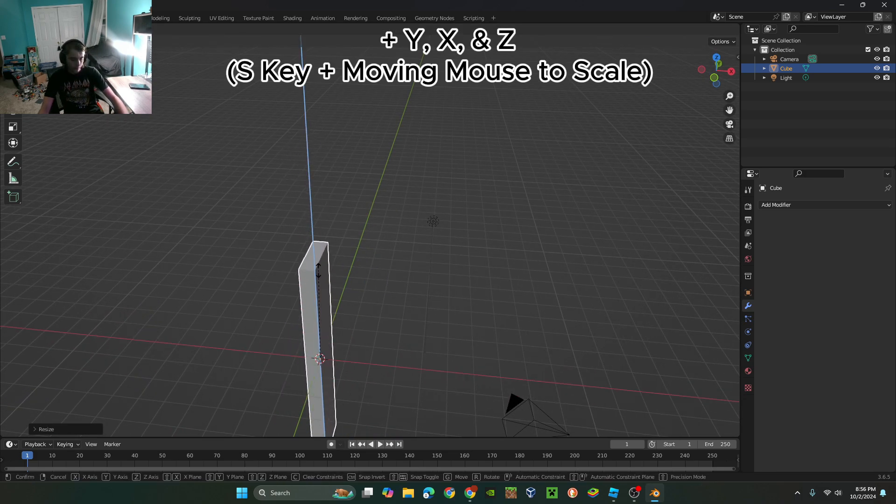
{"action": "key", "text": "y"}
{"action": "left_click", "coordinate": [329, 279]}
Raise the slab along Z so its base rests at the grid floor, and adjust its height along Z.
{"action": "middle_click_drag", "start_coordinate": [386, 258], "coordinate": [512, 236]}
{"action": "key", "text": "g"}
{"action": "key", "text": "z"}
{"action": "left_click", "coordinate": [513, 177]}
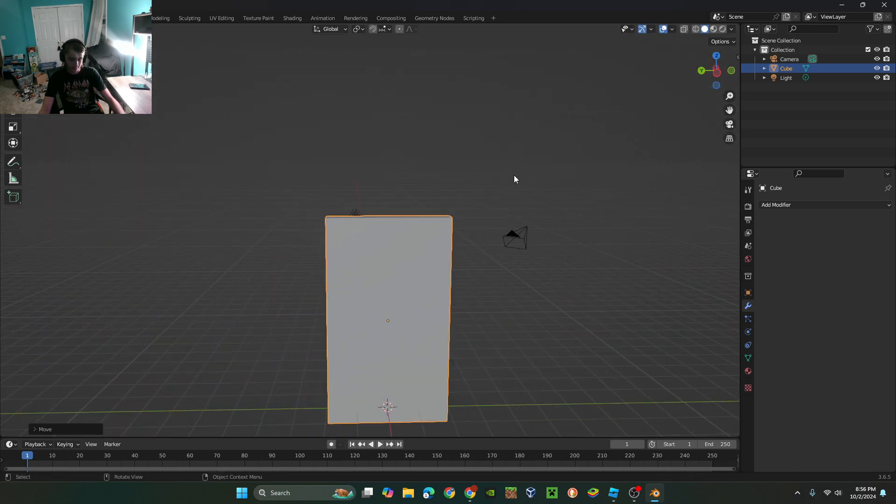
{"action": "key", "text": "s"}
{"action": "key", "text": "z"}
{"action": "left_click", "coordinate": [498, 191]}
Subdivide the slab's whole mesh three times in edit mode, viewed straight from its front, and clear the selection.
{"action": "key", "text": "Tab"}
{"action": "scroll", "coordinate": [497, 192], "scroll_direction": "up", "scroll_amount": 4}
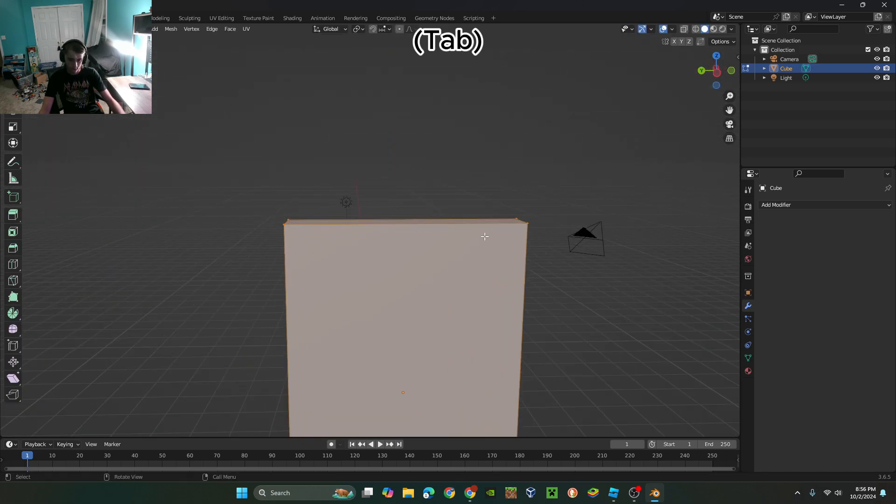
{"action": "left_click", "coordinate": [717, 74]}
{"action": "key", "text": "a"}
{"action": "right_click", "coordinate": [402, 316]}
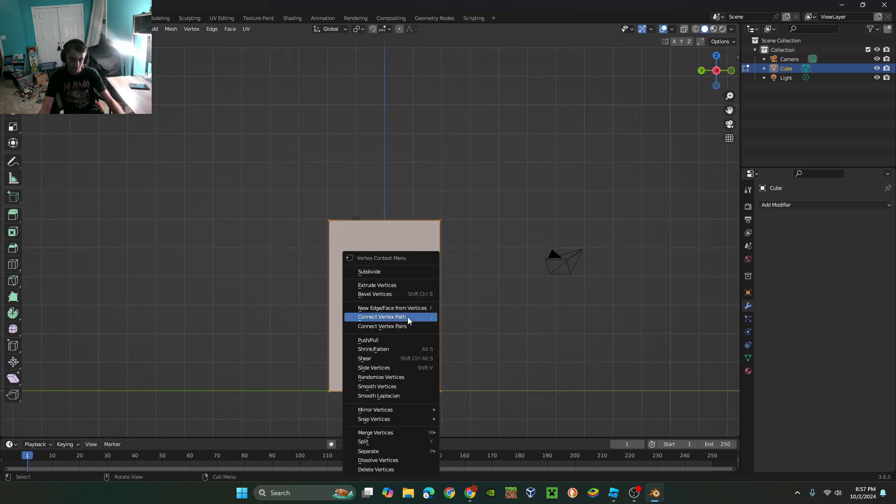
{"action": "left_click", "coordinate": [406, 275]}
{"action": "right_click", "coordinate": [404, 269]}
{"action": "left_click", "coordinate": [404, 269]}
{"action": "right_click", "coordinate": [424, 274]}
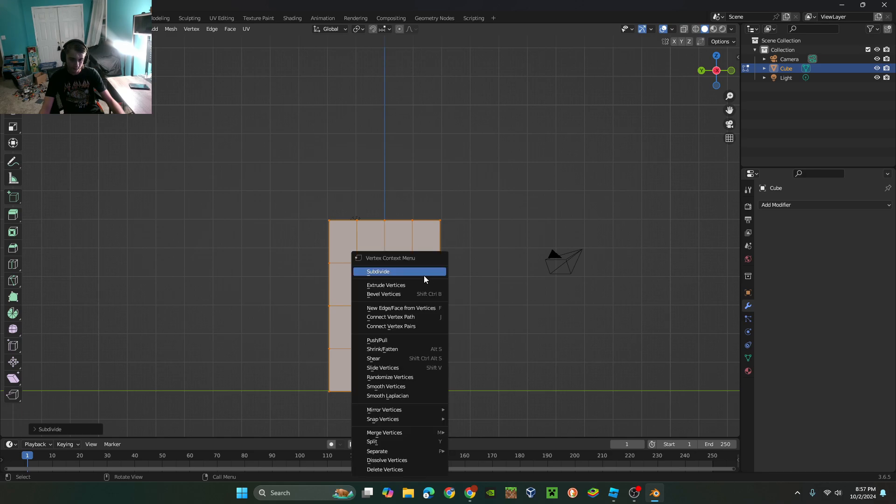
{"action": "left_click", "coordinate": [424, 276]}
{"action": "key", "text": "alt+a"}
Extrude the central block of faces on the door front inward and scale it down to form a recess with sloped sides.
{"action": "scroll", "coordinate": [444, 384], "scroll_direction": "up", "scroll_amount": 2}
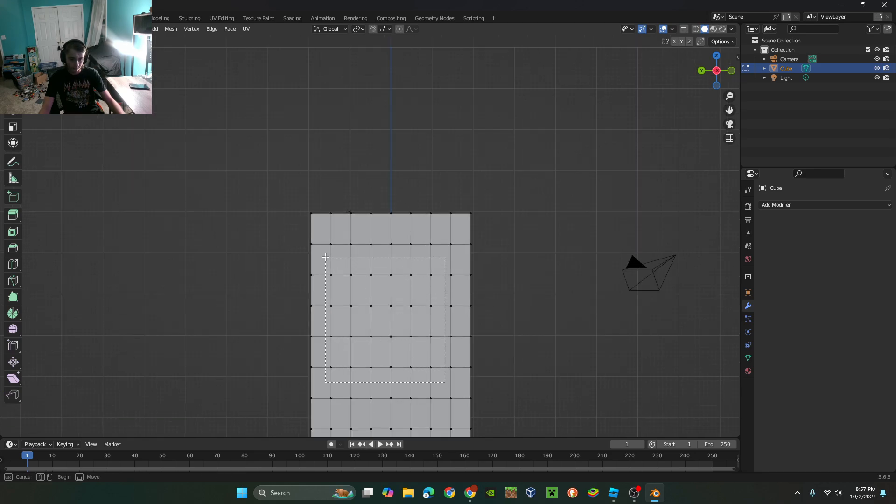
{"action": "key", "text": "e"}
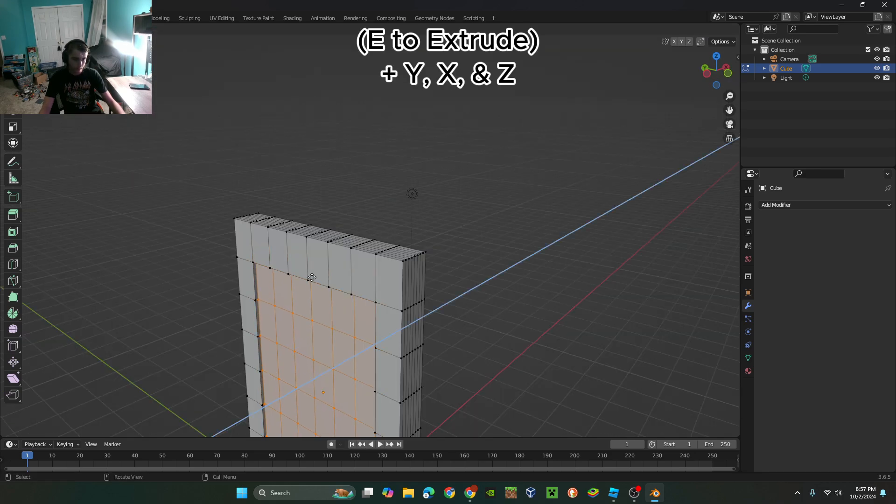
{"action": "left_click", "coordinate": [330, 279]}
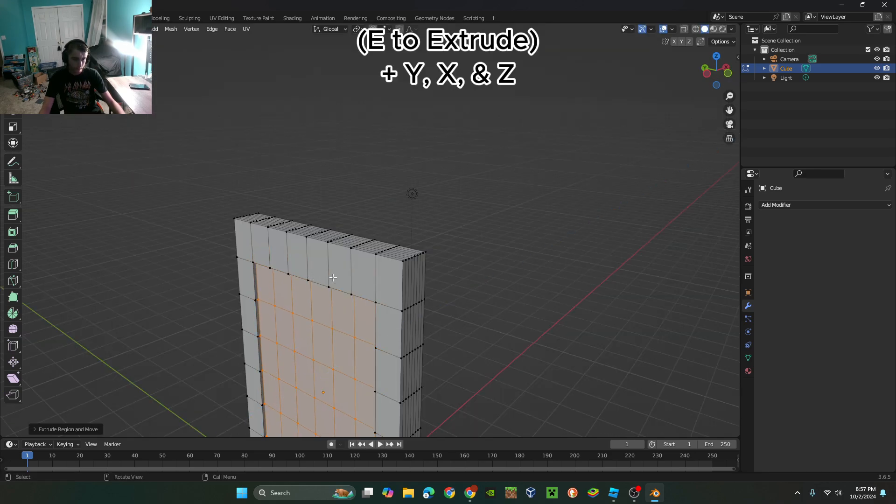
{"action": "key", "text": "s"}
{"action": "left_click", "coordinate": [406, 294]}
Scale the recessed panel face along Z to adjust the slope above and below it.
{"action": "middle_click_drag", "start_coordinate": [406, 294], "coordinate": [522, 274]}
{"action": "scroll", "coordinate": [525, 272], "scroll_direction": "up", "scroll_amount": 3}
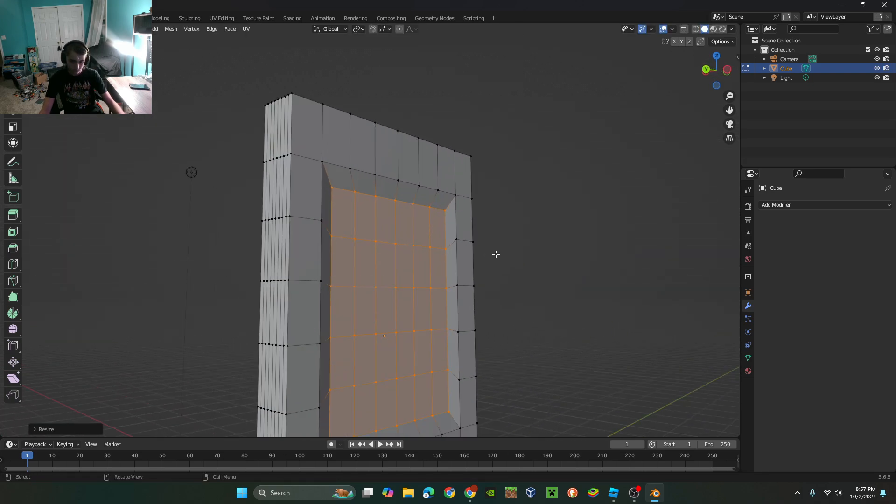
{"action": "key", "text": "s"}
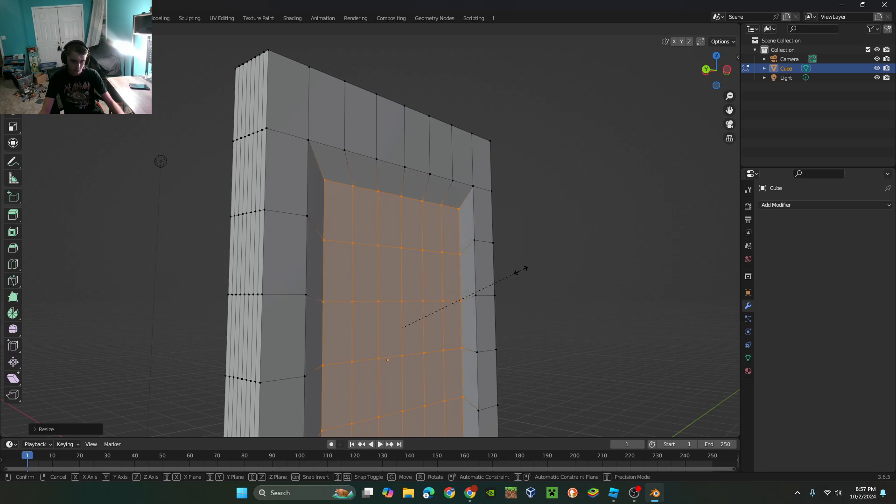
{"action": "key", "text": "z"}
{"action": "left_click", "coordinate": [520, 271]}
Extrude the recessed face outward along X and scale it down to make a raised inner panel with slanted sides.
{"action": "key", "text": "e"}
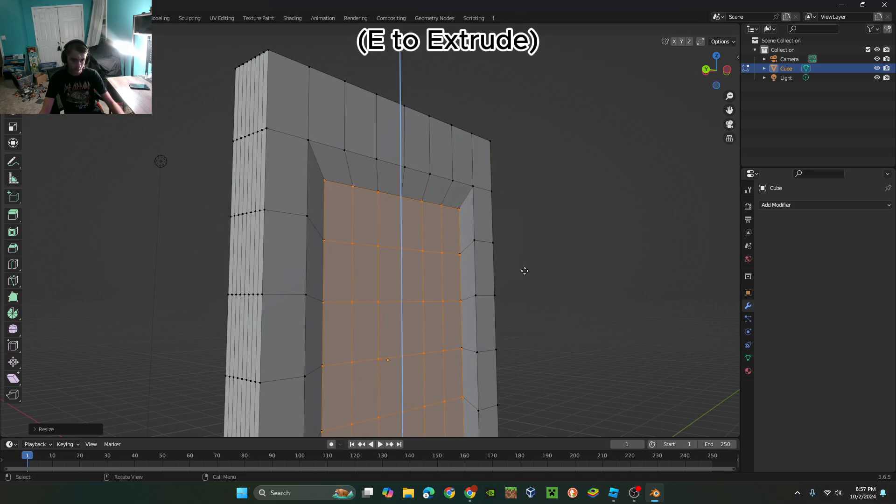
{"action": "key", "text": "x"}
{"action": "left_click", "coordinate": [526, 272]}
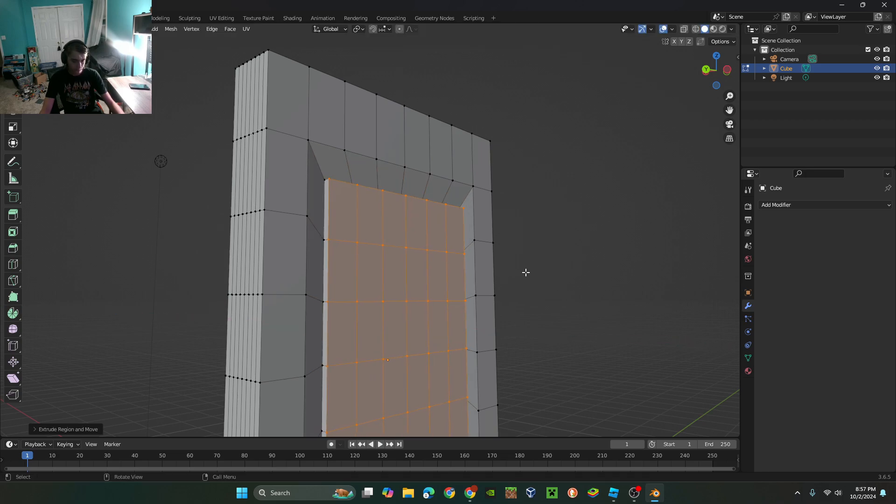
{"action": "key", "text": "s"}
{"action": "left_click", "coordinate": [515, 278]}
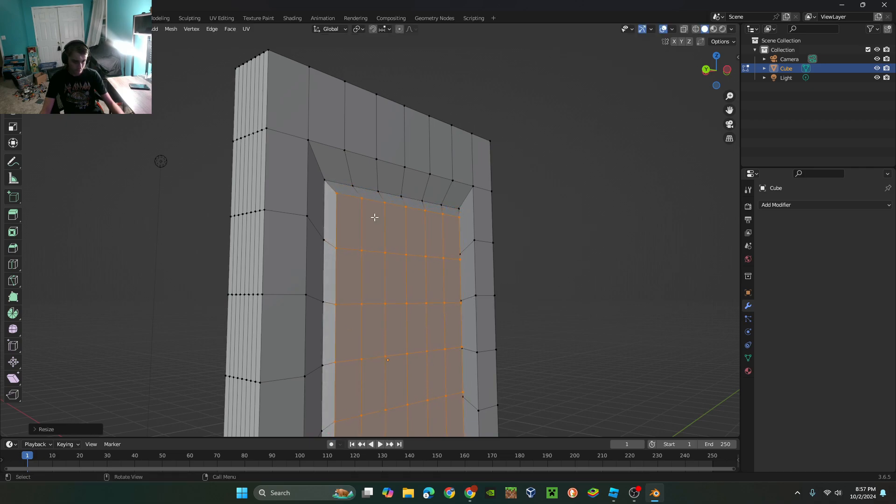
Add the raised panel's surrounding rim vertices to the selection and bevel the edges about 0.014 m with 13 segments.
{"action": "left_click_drag", "start_coordinate": [425, 201], "coordinate": [426, 202]}
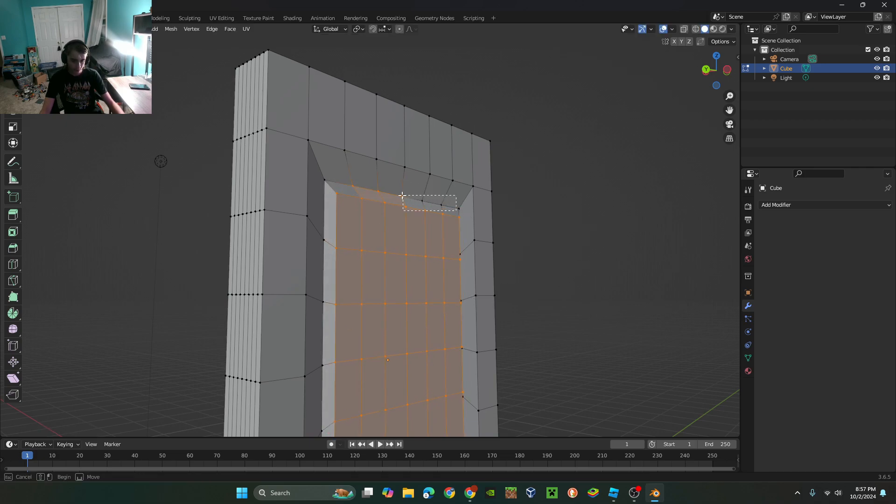
{"action": "middle_click_drag", "start_coordinate": [319, 178], "coordinate": [359, 245]}
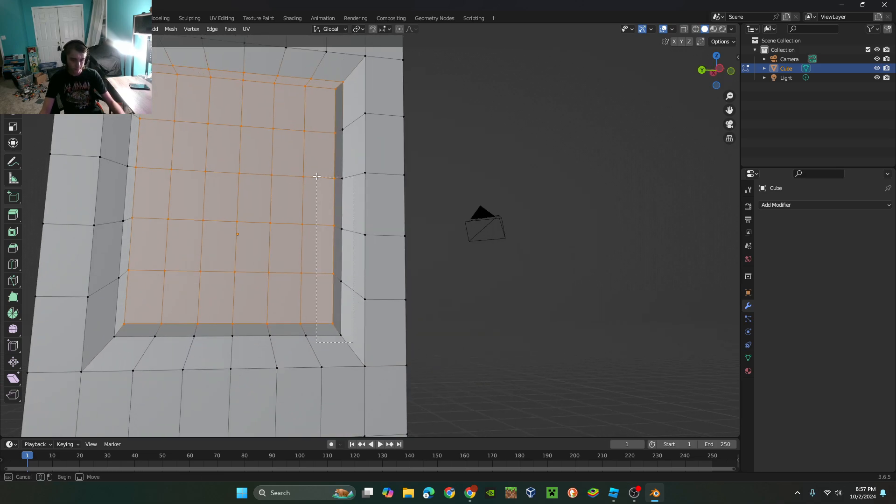
{"action": "left_click_drag", "start_coordinate": [316, 98], "coordinate": [317, 98]}
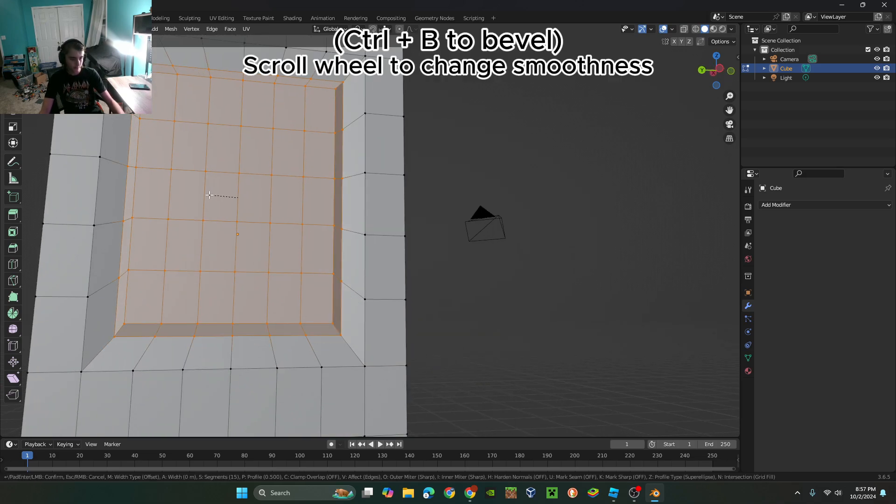
{"action": "key", "text": "ctrl+b"}
{"action": "scroll", "coordinate": [204, 173], "scroll_direction": "up", "scroll_amount": 14}
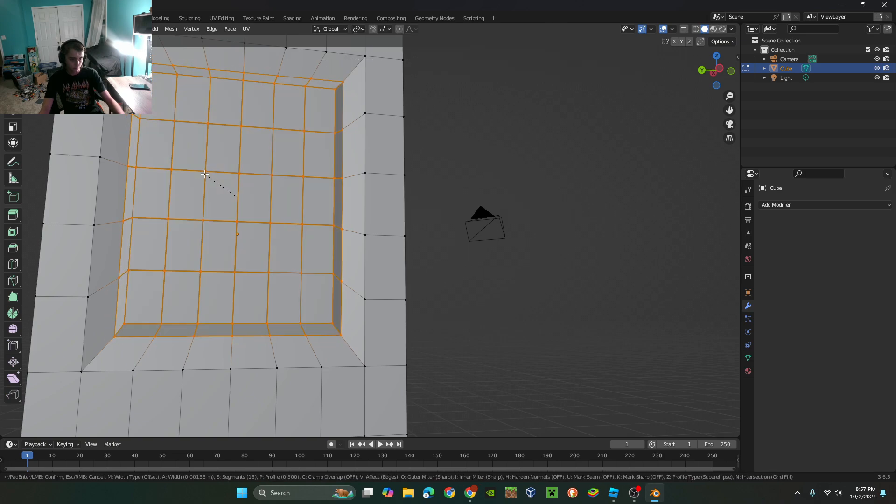
{"action": "scroll", "coordinate": [204, 173], "scroll_direction": "down", "scroll_amount": 1}
{"action": "left_click", "coordinate": [204, 174]}
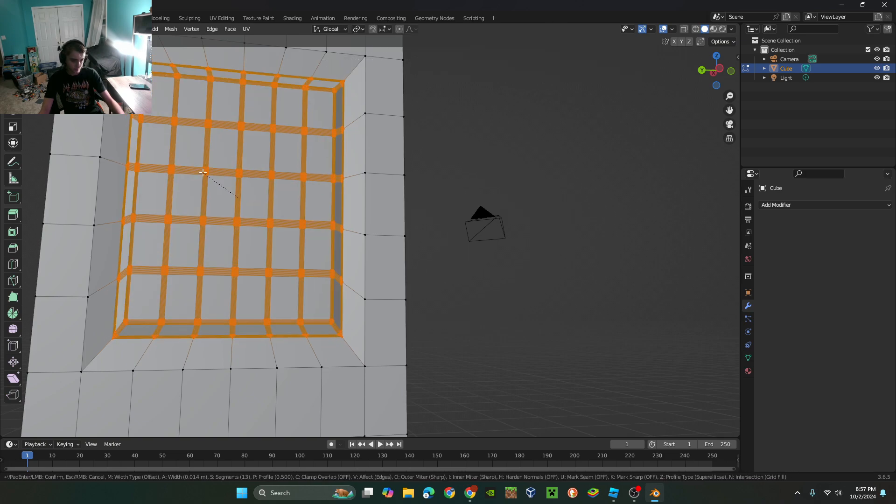
{"action": "key", "text": "Tab"}
{"action": "middle_click_drag", "start_coordinate": [267, 176], "coordinate": [272, 194]}
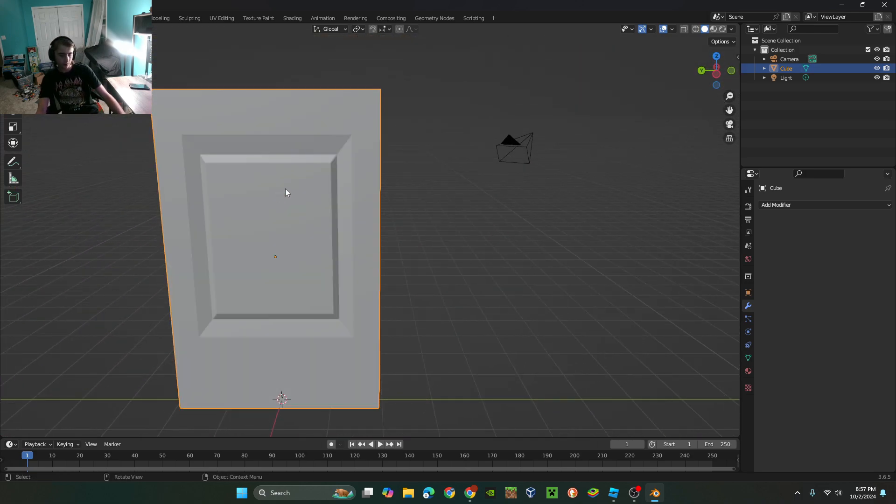
Try to scale the whole door along Z in object mode.
{"action": "key", "text": "s"}
{"action": "key", "text": "z"}
{"action": "left_click", "coordinate": [335, 155]}
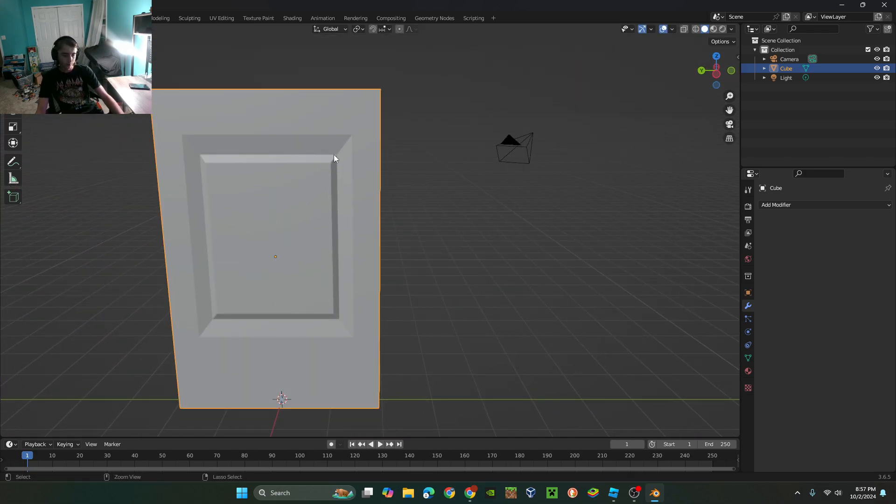
{"action": "key", "text": "Tab"}
{"action": "key", "text": "Tab"}
Select all the vertices of the door's bottom face in edit mode, viewed from below.
{"action": "middle_click_drag", "start_coordinate": [386, 296], "coordinate": [388, 276]}
{"action": "key", "text": "Tab"}
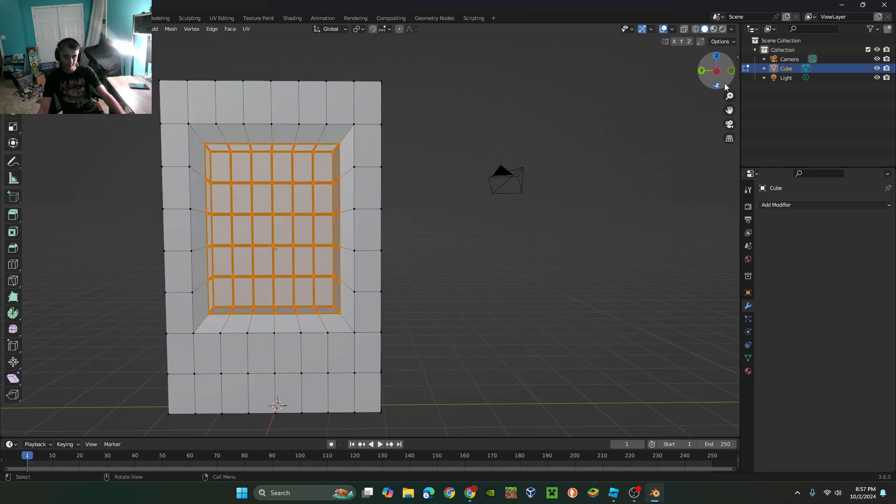
{"action": "left_click", "coordinate": [718, 85]}
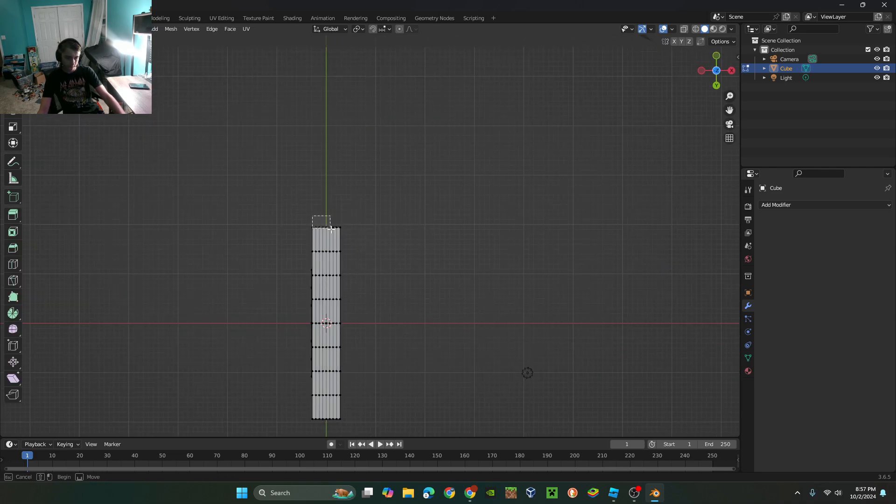
{"action": "left_click_drag", "start_coordinate": [351, 244], "coordinate": [363, 264]}
{"action": "left_click_drag", "start_coordinate": [424, 287], "coordinate": [194, 225]}
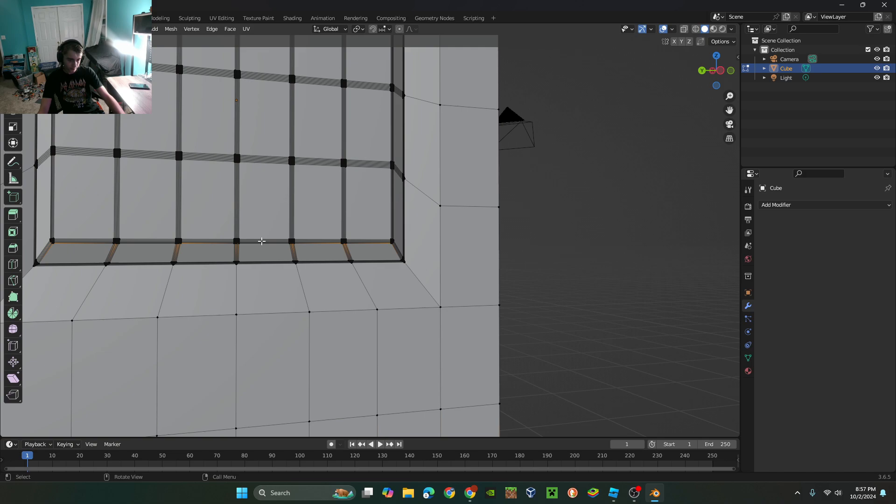
Deselect the stray vertices caught along the lower bevel of the raised panel, keeping only the door's bottom face selected.
{"action": "scroll", "coordinate": [310, 260], "scroll_direction": "up", "scroll_amount": 12}
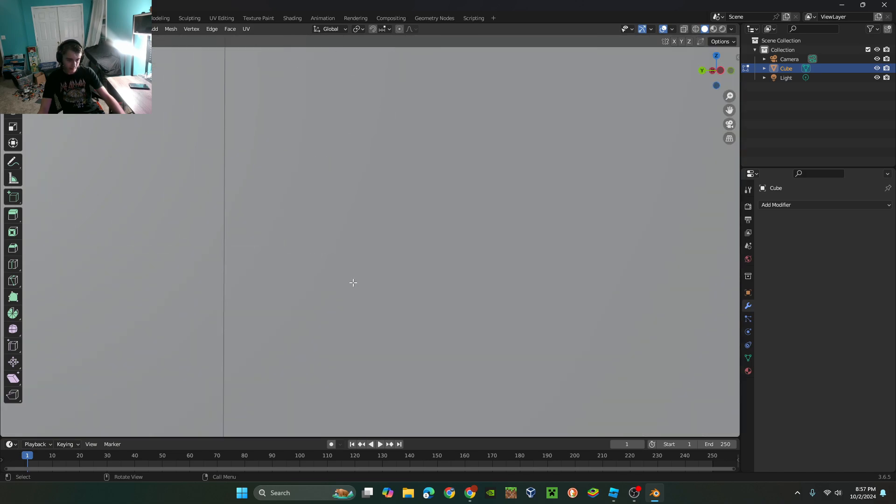
{"action": "middle_click_drag", "start_coordinate": [353, 283], "coordinate": [426, 141], "text": "shift"}
{"action": "scroll", "coordinate": [354, 162], "scroll_direction": "down", "scroll_amount": 3}
{"action": "middle_click_drag", "start_coordinate": [354, 162], "coordinate": [324, 216], "text": "shift"}
{"action": "scroll", "coordinate": [324, 217], "scroll_direction": "down", "scroll_amount": 4}
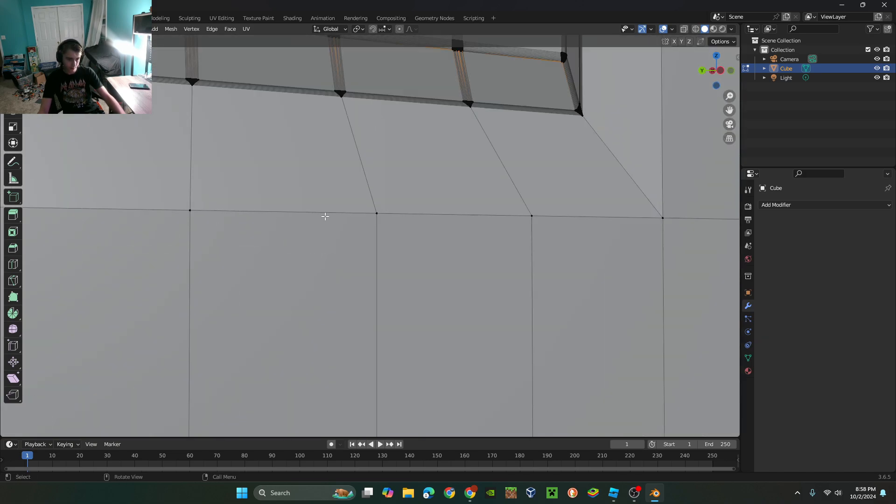
{"action": "middle_click_drag", "start_coordinate": [349, 158], "coordinate": [351, 243], "text": "shift"}
{"action": "scroll", "coordinate": [350, 242], "scroll_direction": "up", "scroll_amount": 5}
{"action": "middle_click_drag", "start_coordinate": [363, 299], "coordinate": [388, 249], "text": "shift"}
{"action": "left_click_drag", "start_coordinate": [672, 302], "coordinate": [548, 249], "text": "ctrl"}
{"action": "middle_click_drag", "start_coordinate": [556, 244], "coordinate": [347, 241], "text": "shift"}
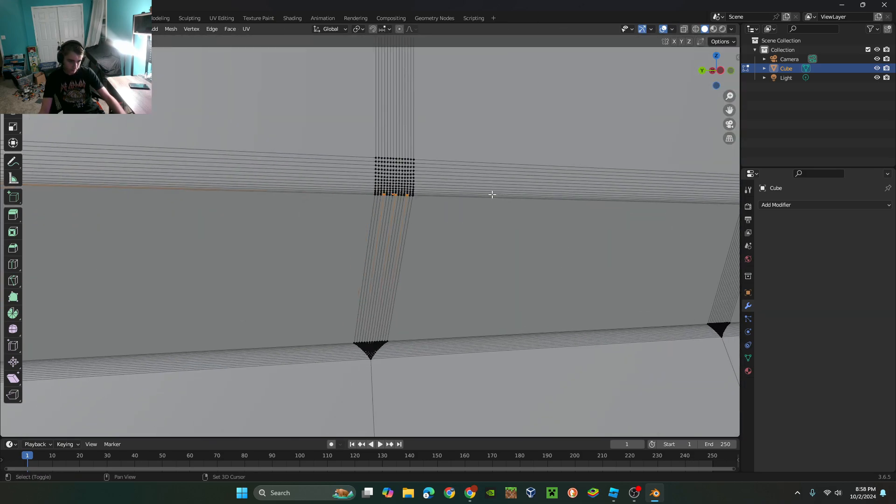
{"action": "middle_click_drag", "start_coordinate": [541, 199], "coordinate": [461, 204], "text": "shift"}
{"action": "scroll", "coordinate": [461, 204], "scroll_direction": "up", "scroll_amount": 2}
{"action": "left_click_drag", "start_coordinate": [145, 156], "coordinate": [145, 157]}
{"action": "scroll", "coordinate": [368, 202], "scroll_direction": "down", "scroll_amount": 2}
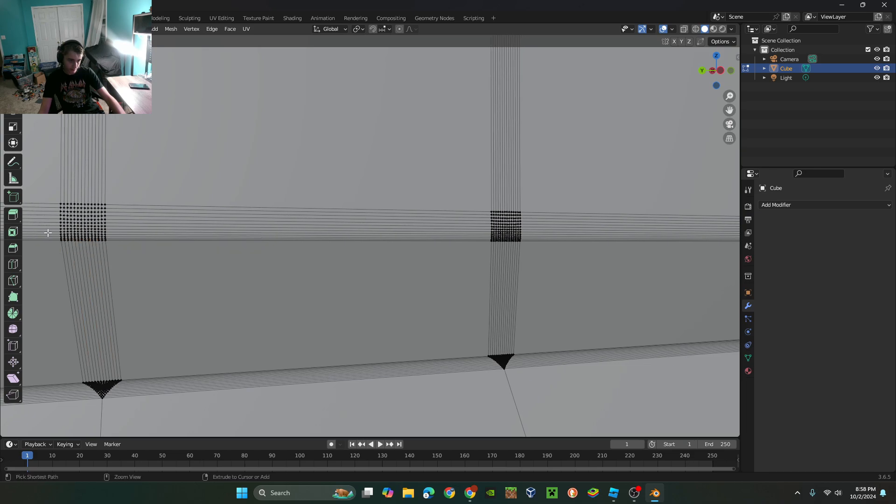
{"action": "scroll", "coordinate": [381, 212], "scroll_direction": "up", "scroll_amount": 3}
{"action": "scroll", "coordinate": [366, 228], "scroll_direction": "up", "scroll_amount": 5, "text": "ctrl"}
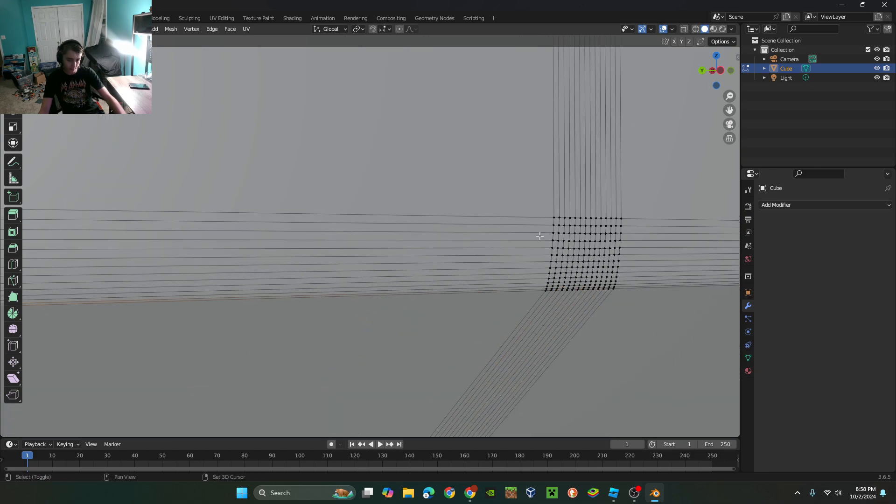
{"action": "scroll", "coordinate": [540, 236], "scroll_direction": "down", "scroll_amount": 10, "text": "ctrl"}
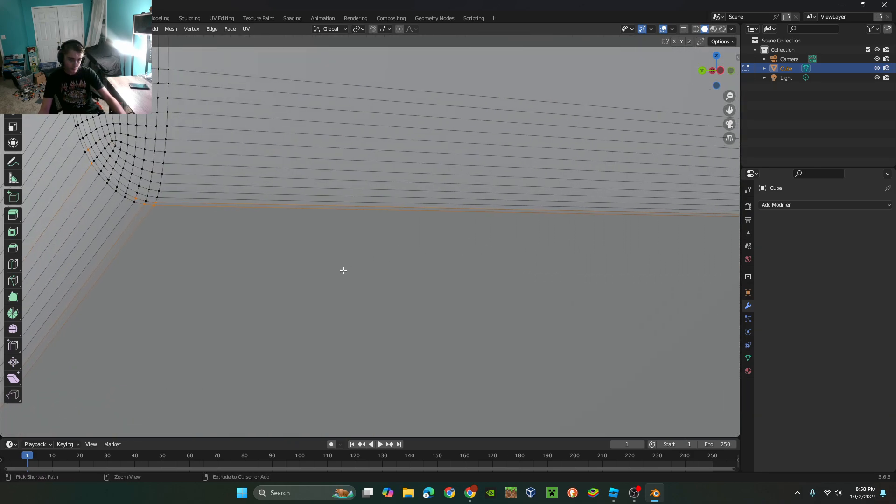
Move the selected bottom face downward to lengthen the door's lower section, and return to object mode.
{"action": "scroll", "coordinate": [343, 270], "scroll_direction": "down", "scroll_amount": 8}
{"action": "key", "text": "g"}
{"action": "key", "text": "x"}
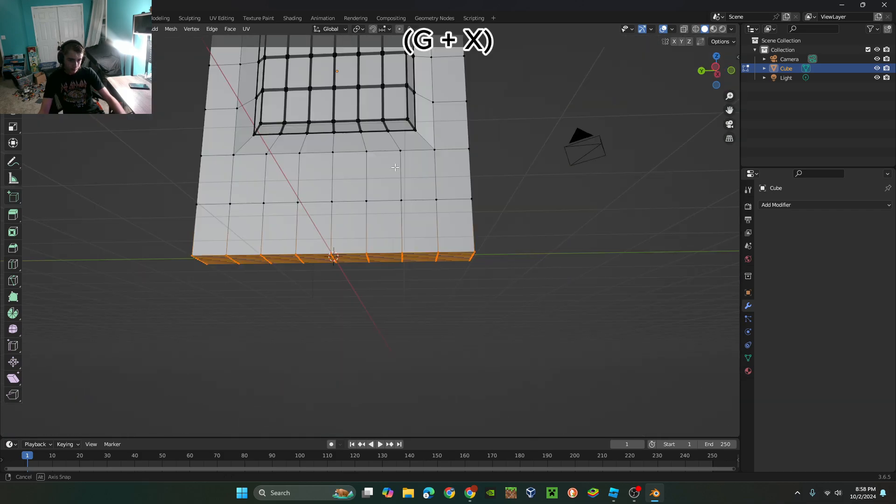
{"action": "left_click", "coordinate": [392, 299]}
{"action": "key", "text": "Tab"}
{"action": "scroll", "coordinate": [422, 177], "scroll_direction": "up", "scroll_amount": 1}
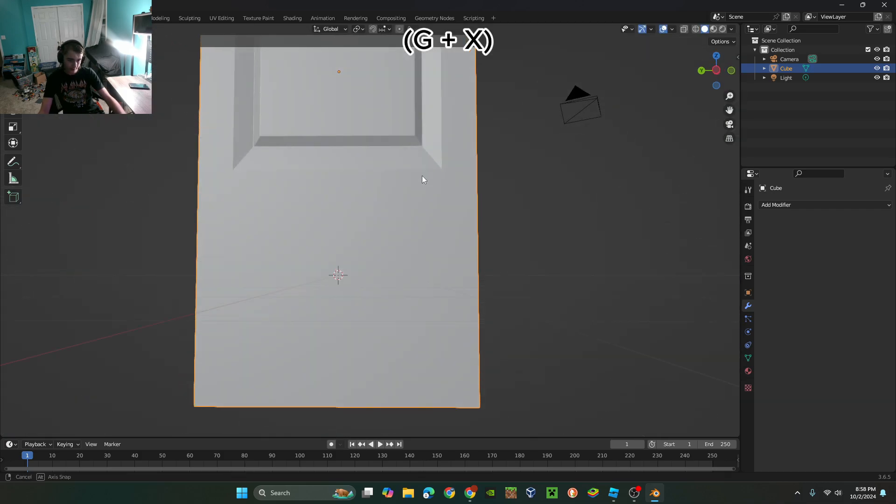
Move the selected bottom face along Z in edit mode to adjust the door's lower length, and return to object mode.
{"action": "scroll", "coordinate": [425, 192], "scroll_direction": "down", "scroll_amount": 2}
{"action": "key", "text": "Tab"}
{"action": "scroll", "coordinate": [428, 201], "scroll_direction": "down", "scroll_amount": 2}
{"action": "scroll", "coordinate": [428, 199], "scroll_direction": "up", "scroll_amount": 3}
{"action": "key", "text": "g"}
{"action": "key", "text": "z"}
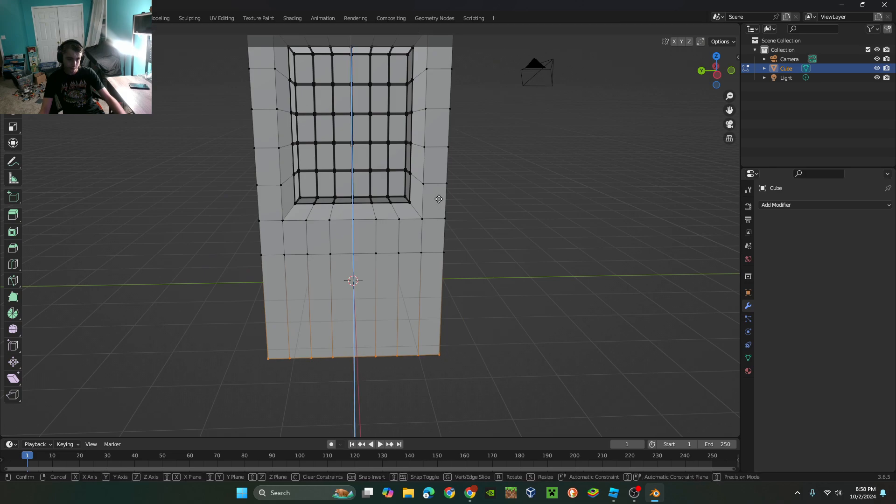
{"action": "left_click", "coordinate": [439, 199]}
{"action": "key", "text": "Tab"}
Subdivide the door's plain lower section and select a central rectangle of vertices in it for the second panel.
{"action": "scroll", "coordinate": [369, 159], "scroll_direction": "down", "scroll_amount": 3}
{"action": "key", "text": "Tab"}
{"action": "key", "text": "KP_1"}
{"action": "scroll", "coordinate": [367, 156], "scroll_direction": "up", "scroll_amount": 2}
{"action": "left_click_drag", "start_coordinate": [494, 365], "coordinate": [222, 195]}
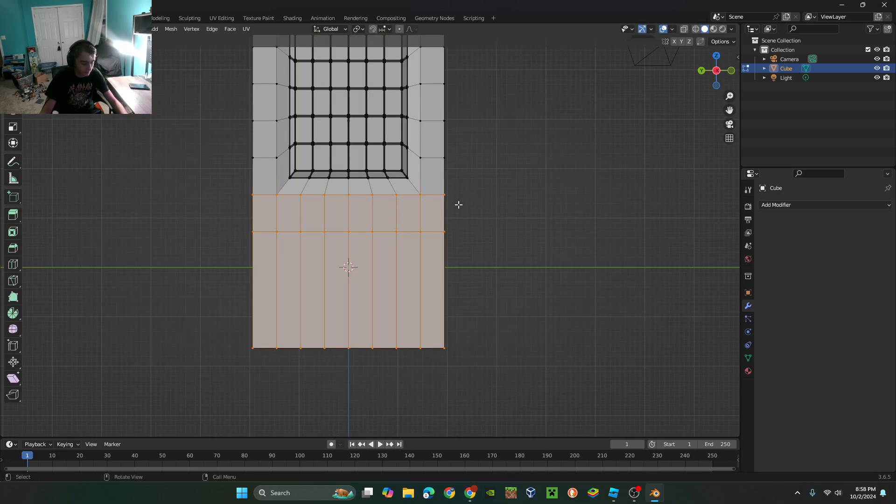
{"action": "key", "text": "ctrl+z"}
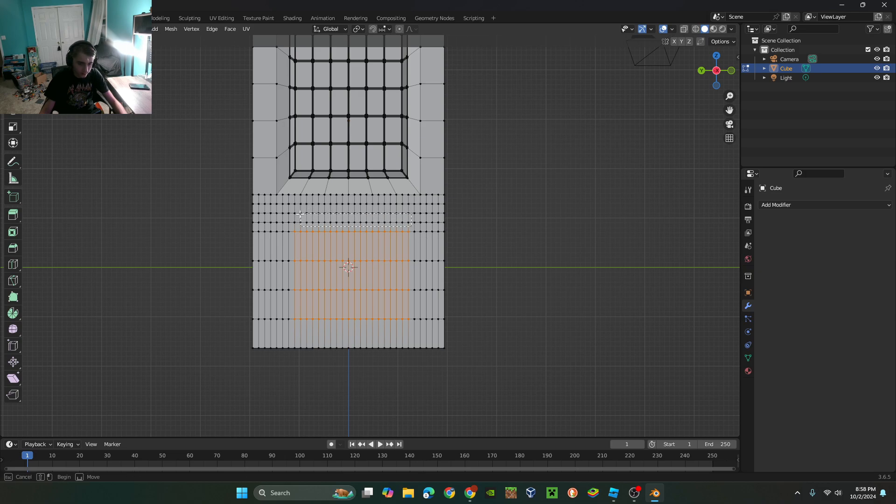
{"action": "middle_click_drag", "start_coordinate": [351, 222], "coordinate": [301, 219]}
Push the selected rectangle into the door along X to form a recess.
{"action": "key", "text": "g"}
{"action": "key", "text": "x"}
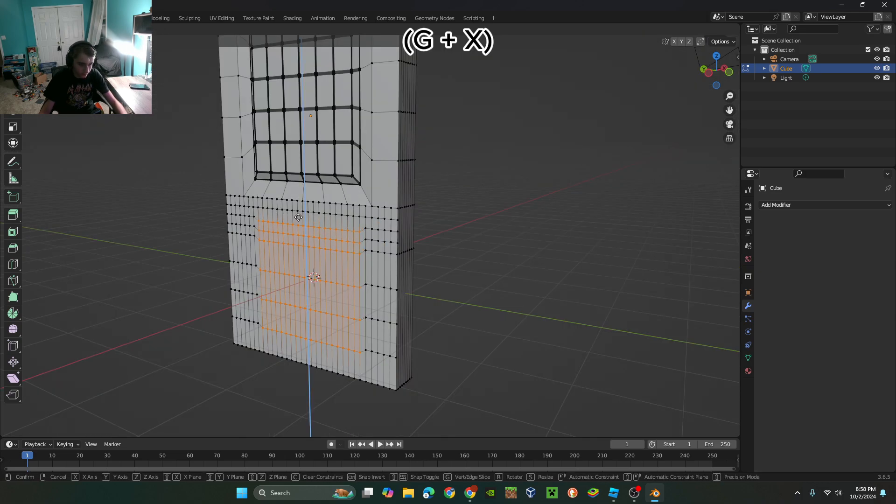
{"action": "left_click", "coordinate": [299, 219]}
Extrude the recessed rectangle and scale it down into a smaller raised panel surrounded by sloped sides.
{"action": "key", "text": "e"}
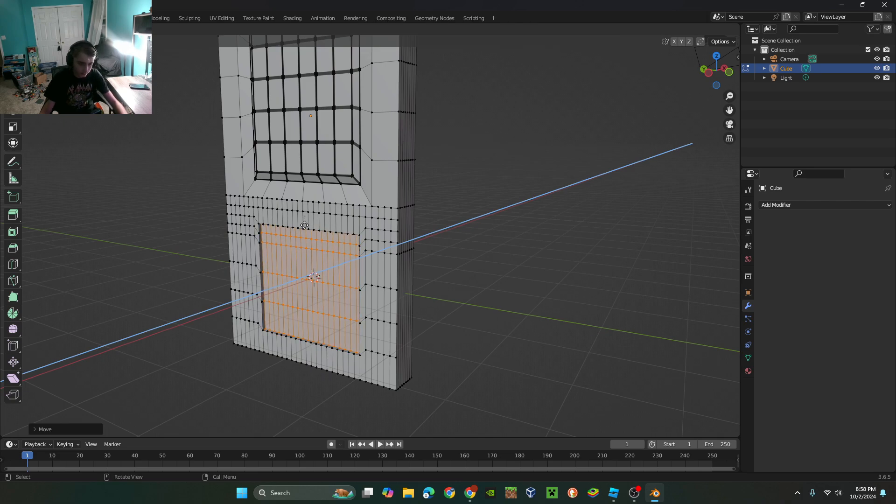
{"action": "left_click", "coordinate": [305, 226]}
{"action": "key", "text": "s"}
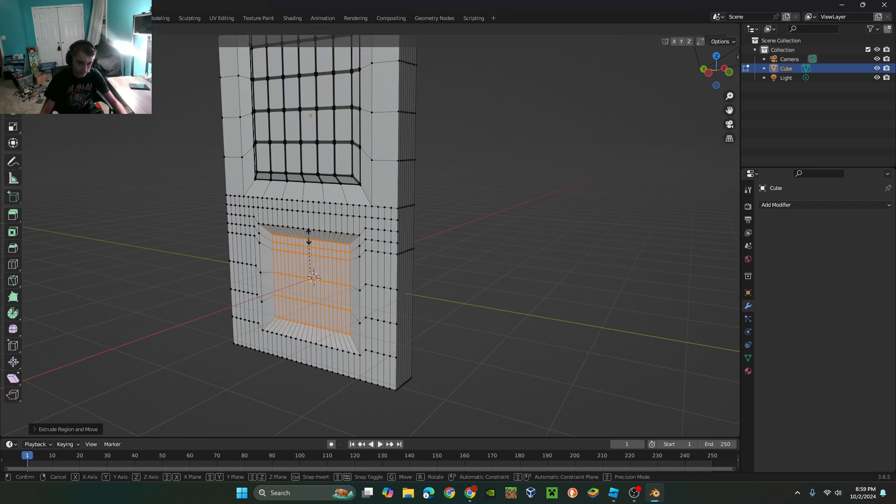
{"action": "key", "text": "x"}
{"action": "key", "text": "x"}
{"action": "left_click", "coordinate": [385, 246]}
Bevel the edges of the raised lower panel slightly with 13 segments, and return to object mode.
{"action": "scroll", "coordinate": [385, 246], "scroll_direction": "up", "scroll_amount": 3}
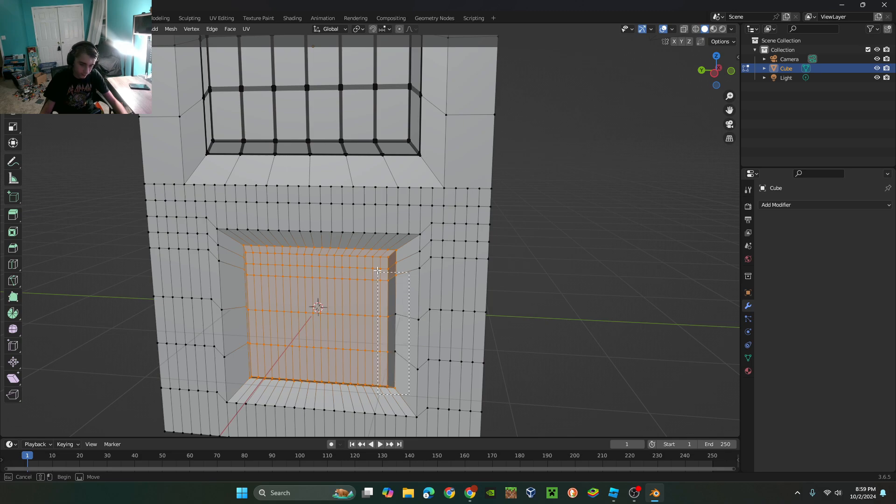
{"action": "key", "text": "ctrl+b"}
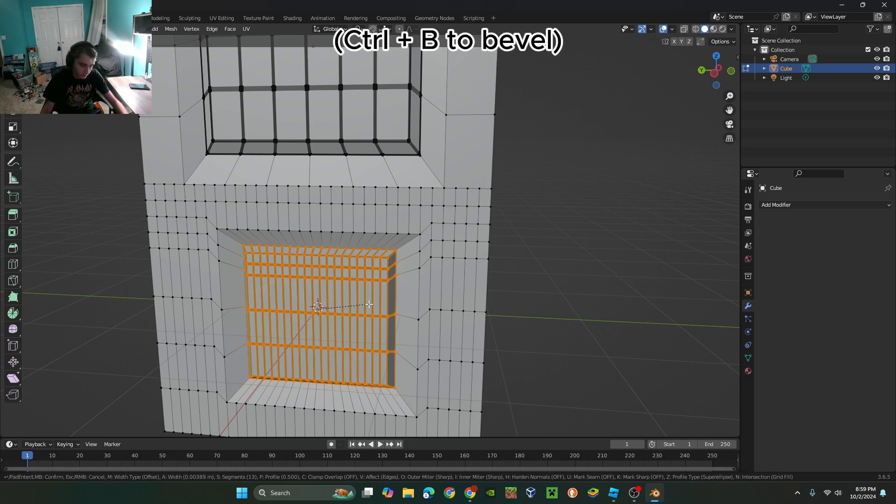
{"action": "left_click", "coordinate": [369, 303]}
{"action": "key", "text": "Tab"}
{"action": "middle_click_drag", "start_coordinate": [435, 296], "coordinate": [373, 252]}
{"action": "scroll", "coordinate": [478, 293], "scroll_direction": "down", "scroll_amount": 5}
Select the vertices along the outer edges of the door's top face in edit mode.
{"action": "key", "text": "Tab"}
{"action": "key", "text": "Tab"}
{"action": "middle_click_drag", "start_coordinate": [406, 161], "coordinate": [344, 233]}
{"action": "key", "text": "a"}
{"action": "key", "text": "Tab"}
{"action": "scroll", "coordinate": [352, 228], "scroll_direction": "up", "scroll_amount": 3}
{"action": "left_click_drag", "start_coordinate": [335, 238], "coordinate": [260, 169]}
{"action": "middle_click_drag", "start_coordinate": [261, 169], "coordinate": [354, 229]}
{"action": "left_click", "coordinate": [716, 70]}
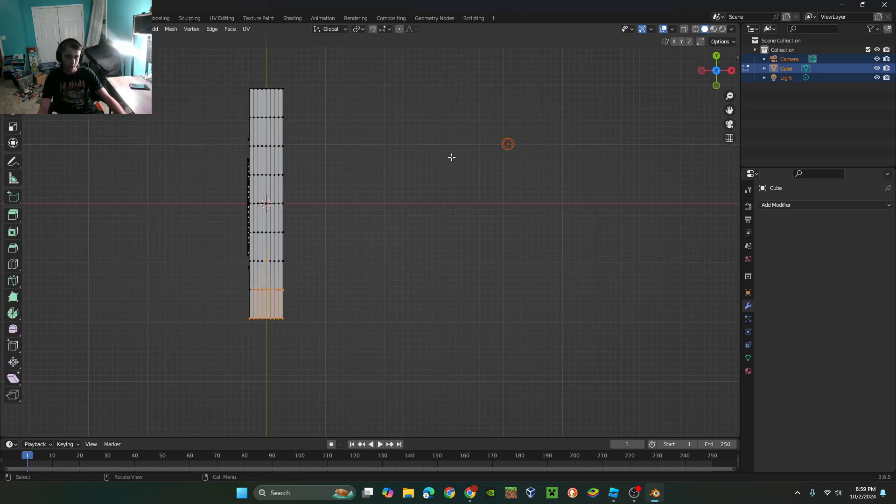
{"action": "middle_click_drag", "start_coordinate": [572, 117], "coordinate": [690, 72]}
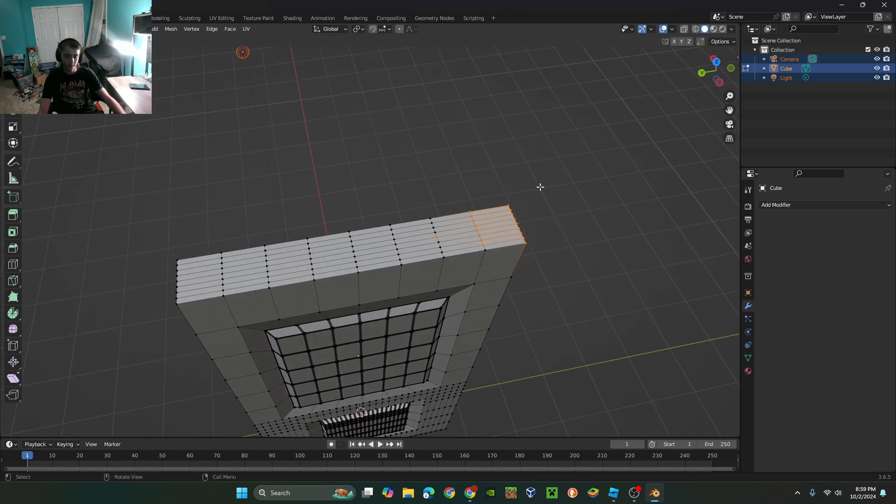
{"action": "left_click_drag", "start_coordinate": [558, 267], "coordinate": [112, 201], "text": "shift"}
{"action": "left_click_drag", "start_coordinate": [115, 248], "coordinate": [383, 301], "text": "shift"}
{"action": "middle_click_drag", "start_coordinate": [383, 301], "coordinate": [355, 326]}
Extend the selection down the door's narrow side and along the outer edges of its bottom face.
{"action": "middle_click_drag", "start_coordinate": [391, 288], "coordinate": [398, 242]}
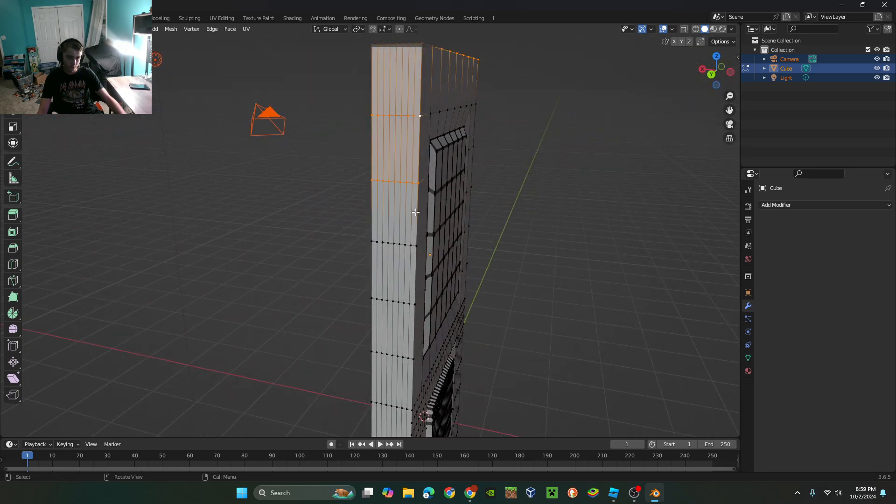
{"action": "middle_click_drag", "start_coordinate": [416, 212], "coordinate": [414, 170]}
{"action": "left_click_drag", "start_coordinate": [348, 125], "coordinate": [349, 126], "text": "shift"}
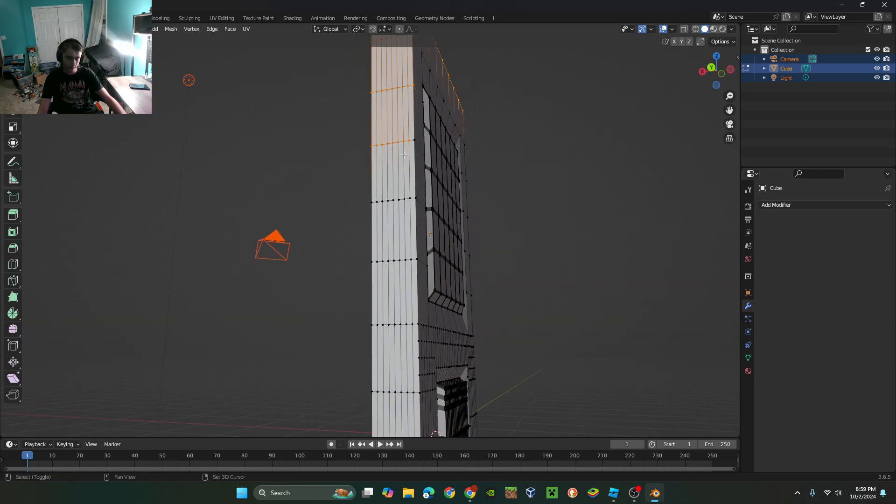
{"action": "left_click_drag", "start_coordinate": [366, 201], "coordinate": [408, 315], "text": "shift"}
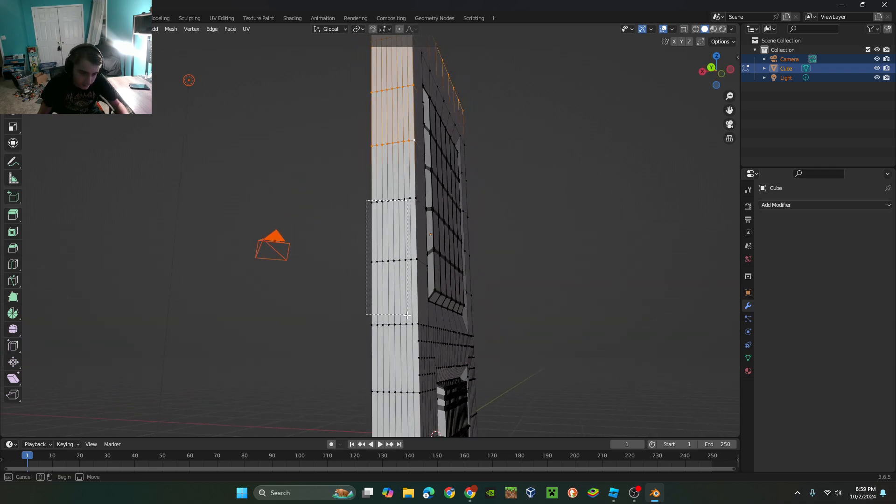
{"action": "left_click_drag", "start_coordinate": [414, 446], "coordinate": [412, 442], "text": "shift"}
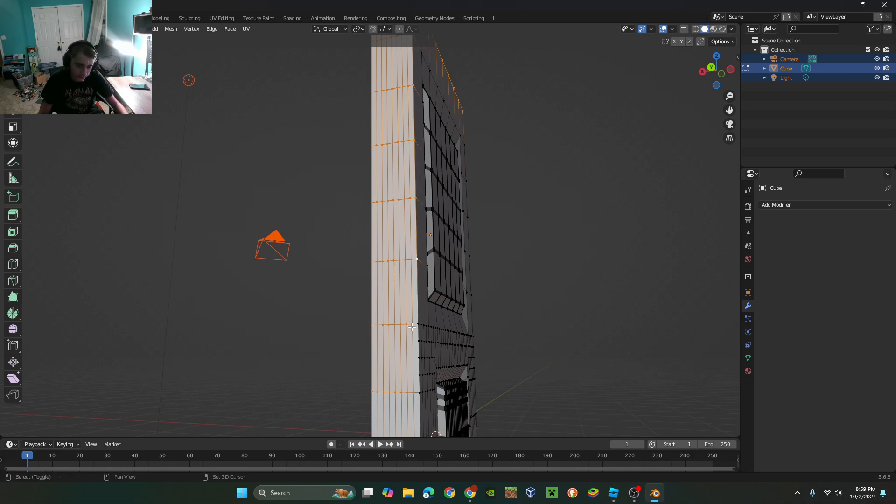
{"action": "middle_click_drag", "start_coordinate": [424, 336], "coordinate": [329, 304]}
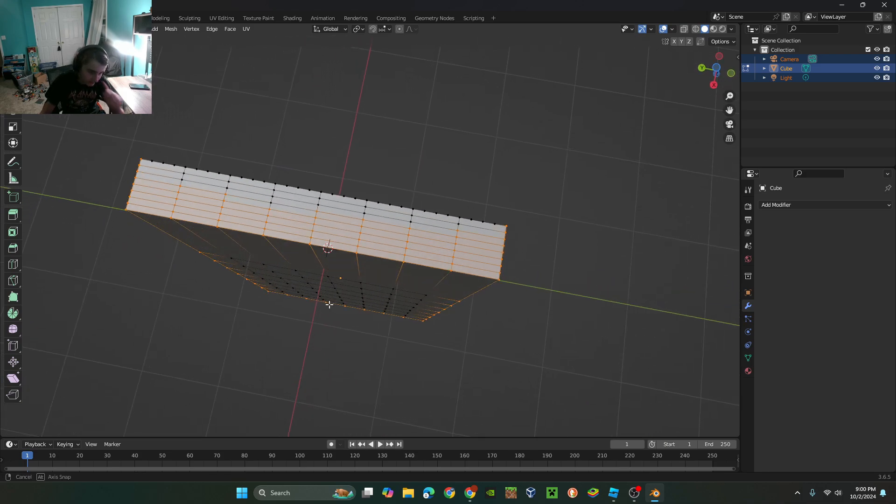
{"action": "left_click_drag", "start_coordinate": [522, 244], "coordinate": [117, 116], "text": "shift"}
{"action": "middle_click_drag", "start_coordinate": [228, 158], "coordinate": [415, 253]}
Bevel the door's selected outer edges by about 0.1 m with 13 segments, and return to object mode.
{"action": "key", "text": "ctrl+b"}
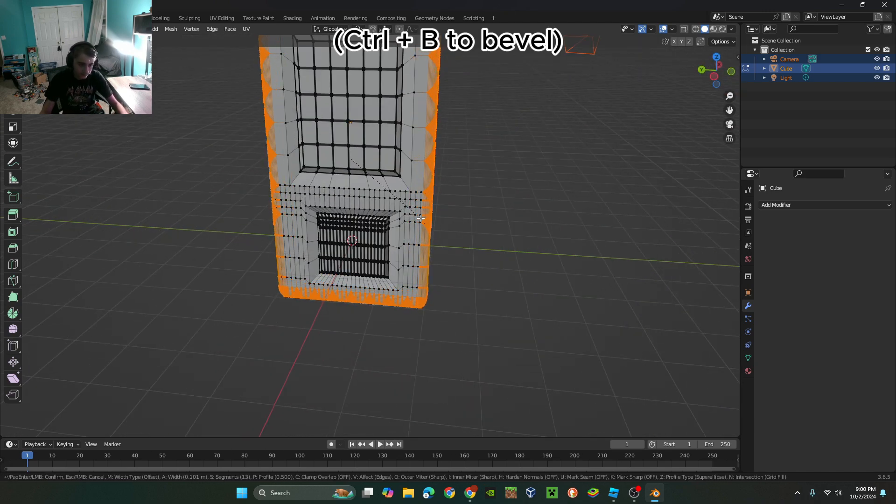
{"action": "left_click", "coordinate": [417, 215]}
{"action": "key", "text": "Tab"}
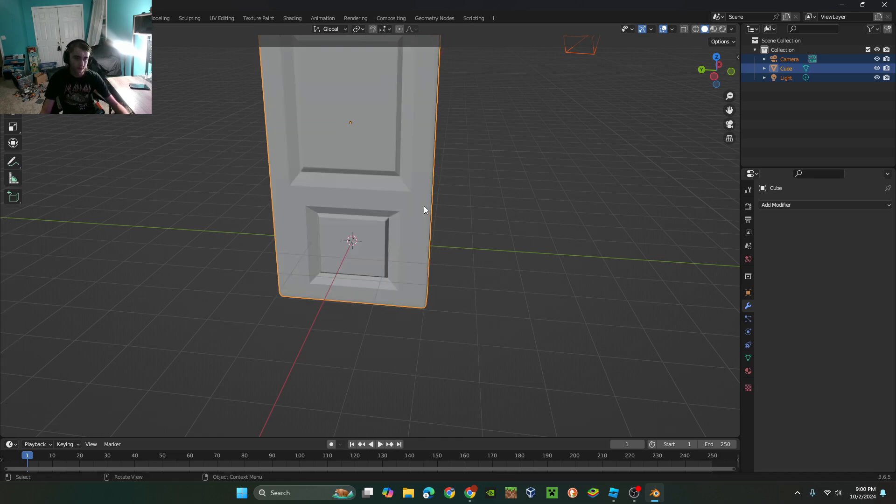
{"action": "middle_click_drag", "start_coordinate": [424, 207], "coordinate": [376, 136]}
Select the door and examine the density of its bevelled mesh up close in edit mode.
{"action": "key", "text": "Tab"}
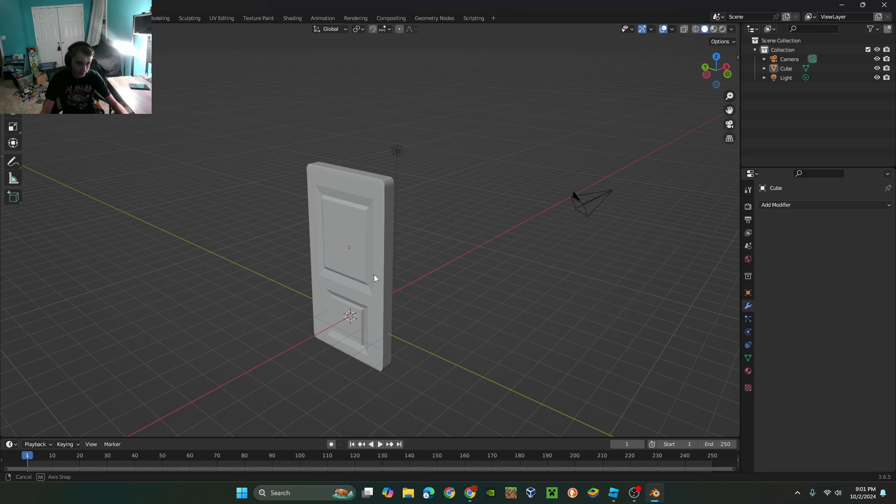
{"action": "middle_click_drag", "start_coordinate": [374, 279], "coordinate": [414, 236]}
{"action": "scroll", "coordinate": [372, 247], "scroll_direction": "up", "scroll_amount": 6}
{"action": "middle_click_drag", "start_coordinate": [327, 356], "coordinate": [334, 167], "text": "shift"}
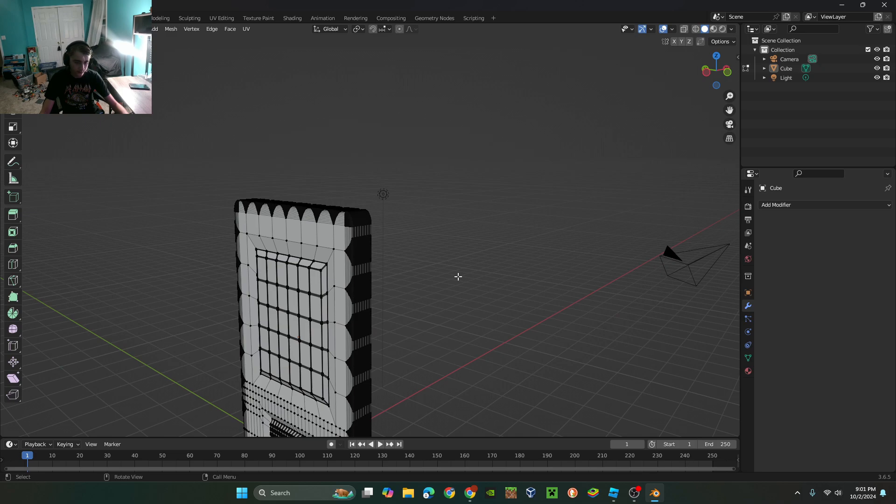
{"action": "key", "text": "Tab"}
{"action": "left_click", "coordinate": [308, 259]}
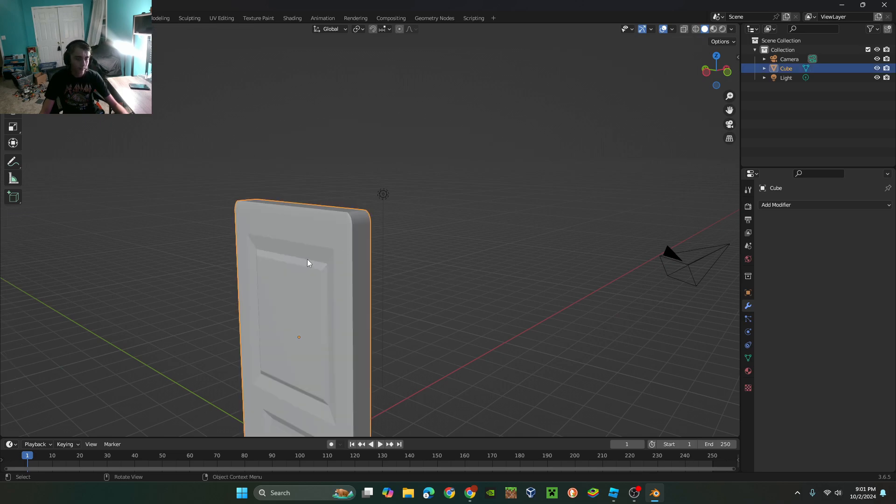
{"action": "key", "text": "Tab"}
{"action": "scroll", "coordinate": [364, 247], "scroll_direction": "up", "scroll_amount": 6}
{"action": "scroll", "coordinate": [372, 257], "scroll_direction": "up", "scroll_amount": 2}
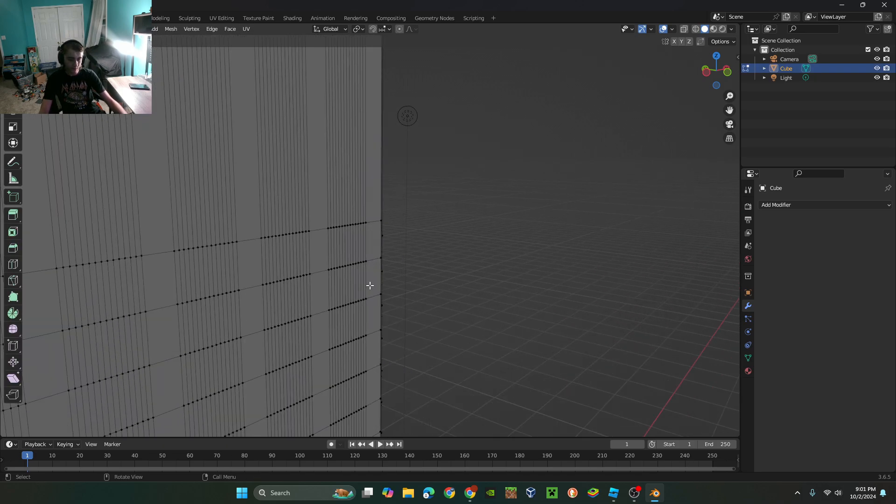
{"action": "scroll", "coordinate": [368, 284], "scroll_direction": "down", "scroll_amount": 8}
{"action": "key", "text": "Tab"}
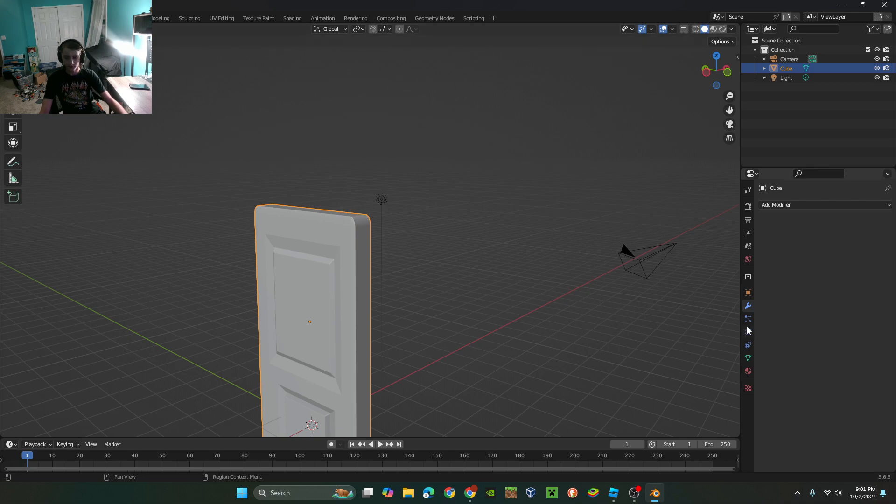
Add a Decimate modifier to the door and lower its Collapse ratio, checking the mesh in edit mode.
{"action": "left_click", "coordinate": [803, 204]}
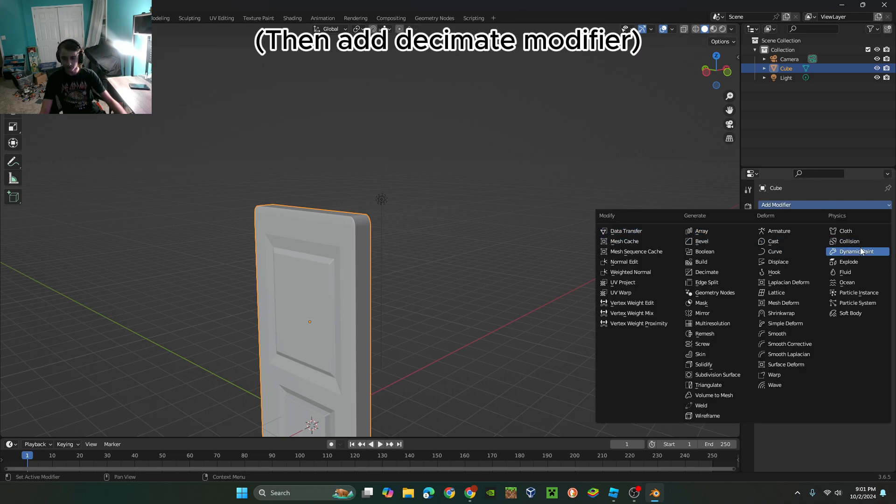
{"action": "left_click", "coordinate": [719, 272]}
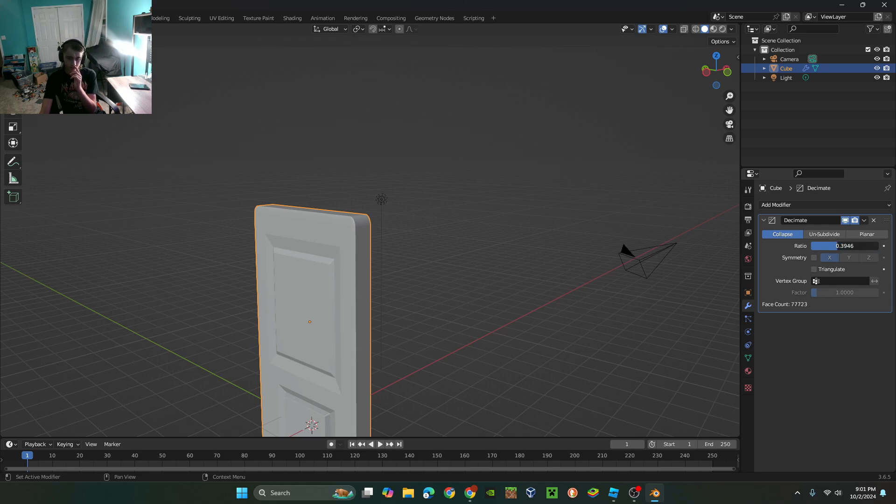
{"action": "middle_click_drag", "start_coordinate": [366, 266], "coordinate": [500, 103]}
{"action": "scroll", "coordinate": [494, 191], "scroll_direction": "up", "scroll_amount": 3}
{"action": "key", "text": "Tab"}
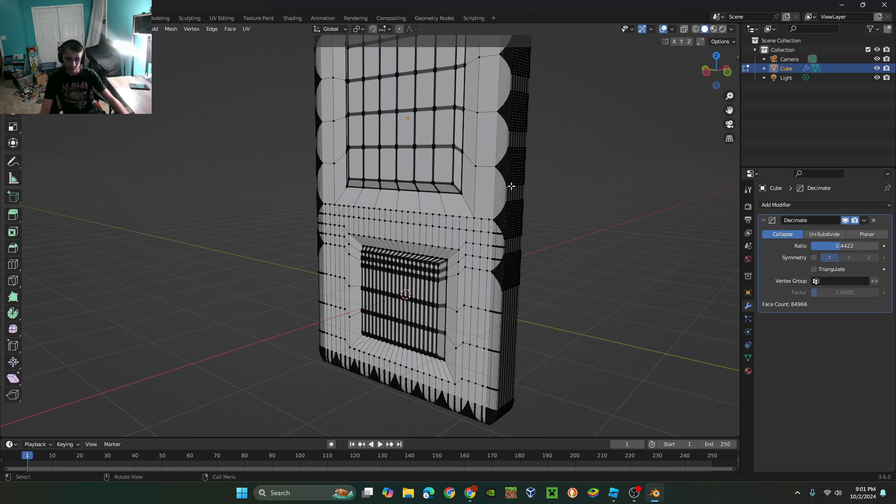
{"action": "key", "text": "Tab"}
{"action": "left_click_drag", "start_coordinate": [814, 245], "coordinate": [729, 242]}
Switch the Decimate modifier to Un-Subdivide with 100 iterations and inspect the door's surface from several angles.
{"action": "left_click", "coordinate": [812, 236]}
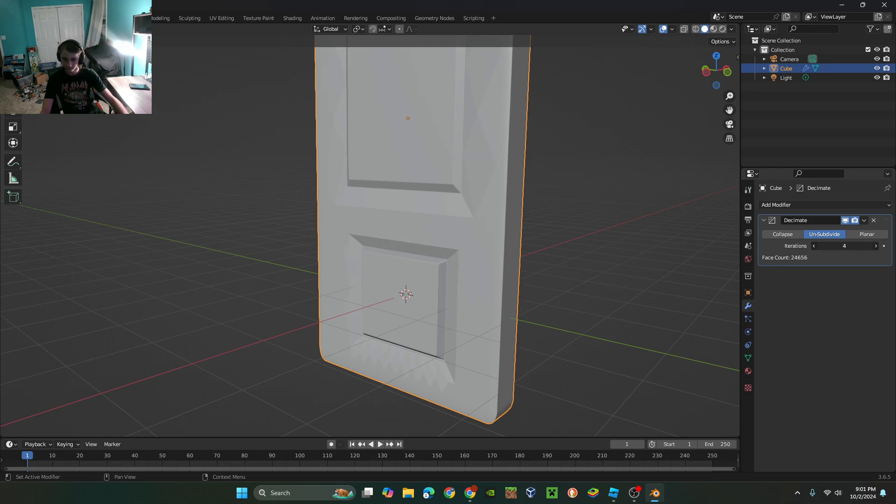
{"action": "middle_click_drag", "start_coordinate": [562, 223], "coordinate": [443, 156]}
{"action": "key", "text": "Tab"}
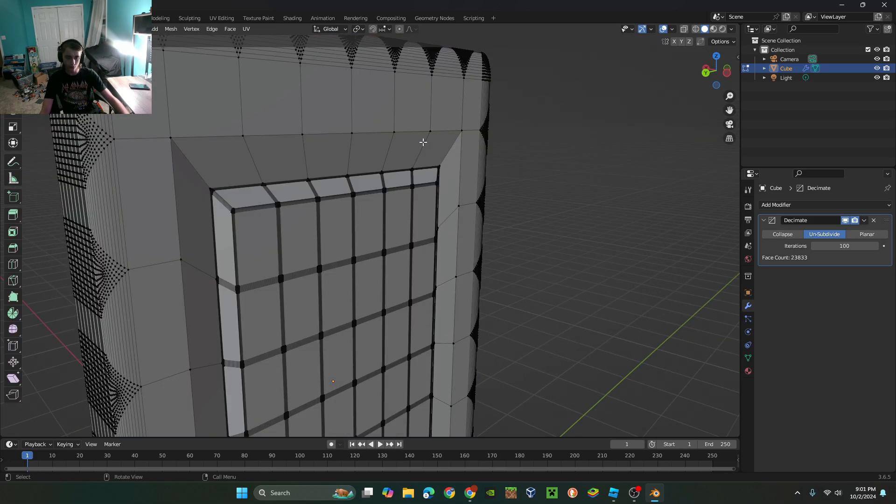
{"action": "scroll", "coordinate": [391, 160], "scroll_direction": "down", "scroll_amount": 3}
{"action": "key", "text": "Tab"}
{"action": "scroll", "coordinate": [337, 185], "scroll_direction": "up", "scroll_amount": 4}
{"action": "scroll", "coordinate": [335, 184], "scroll_direction": "down", "scroll_amount": 4}
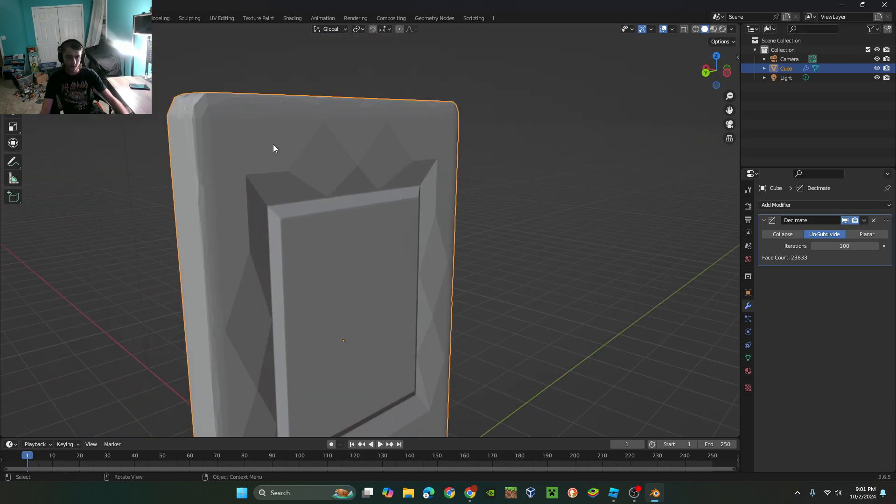
{"action": "middle_click_drag", "start_coordinate": [273, 144], "coordinate": [405, 278]}
{"action": "scroll", "coordinate": [325, 174], "scroll_direction": "up", "scroll_amount": 3}
{"action": "scroll", "coordinate": [392, 242], "scroll_direction": "down", "scroll_amount": 3}
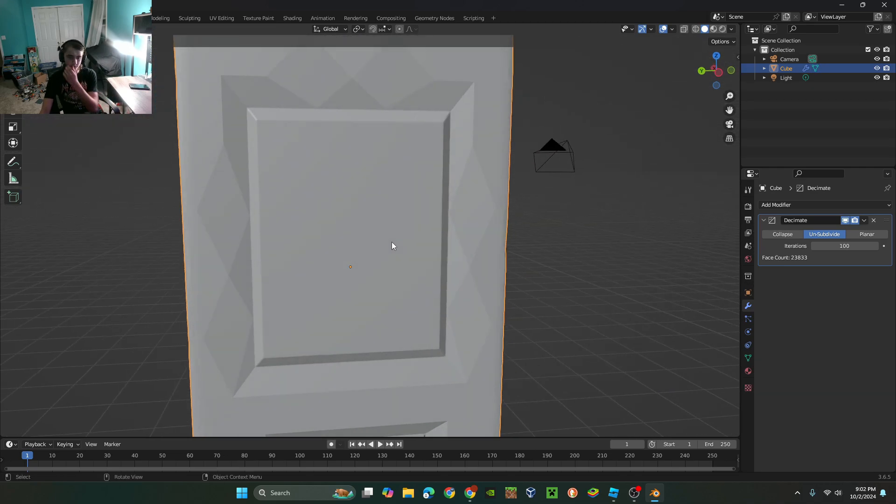
{"action": "scroll", "coordinate": [393, 238], "scroll_direction": "down", "scroll_amount": 2}
{"action": "middle_click_drag", "start_coordinate": [407, 227], "coordinate": [388, 272]}
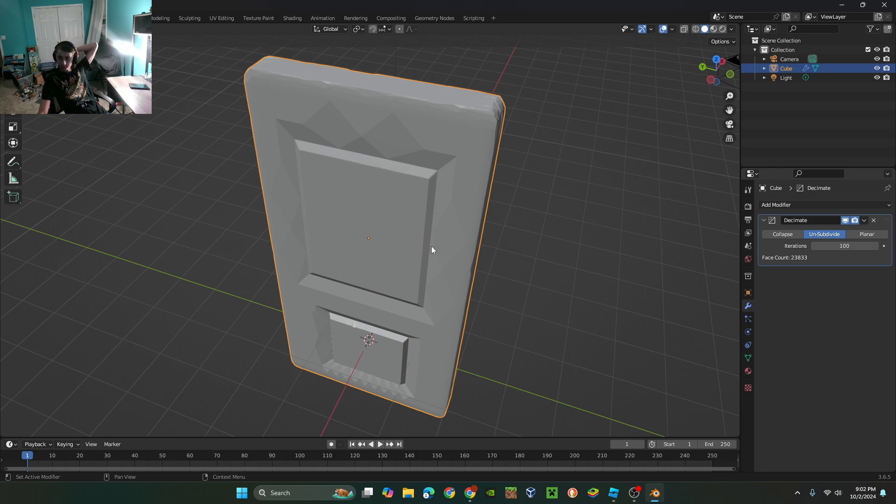
Switch to Roblox Studio to look at the reference door, and return to the door model in Blender.
{"action": "key", "text": "alt+Tab"}
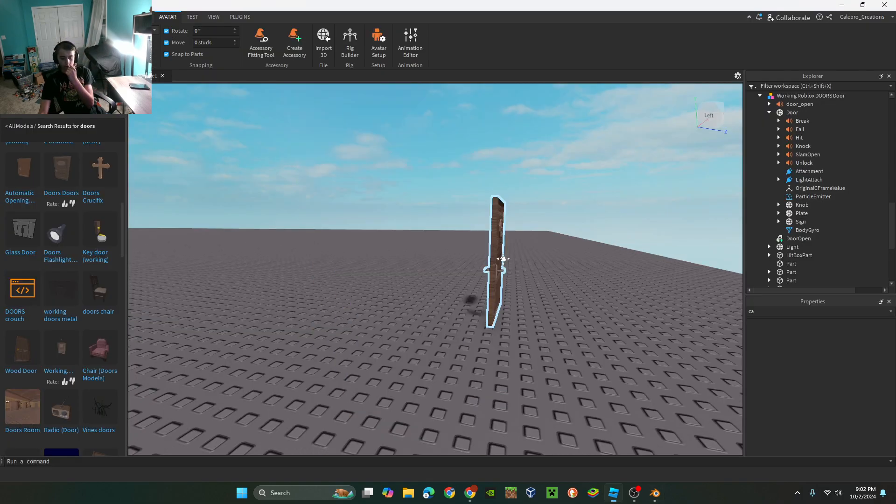
{"action": "left_click", "coordinate": [657, 491]}
{"action": "middle_click_drag", "start_coordinate": [428, 272], "coordinate": [535, 270]}
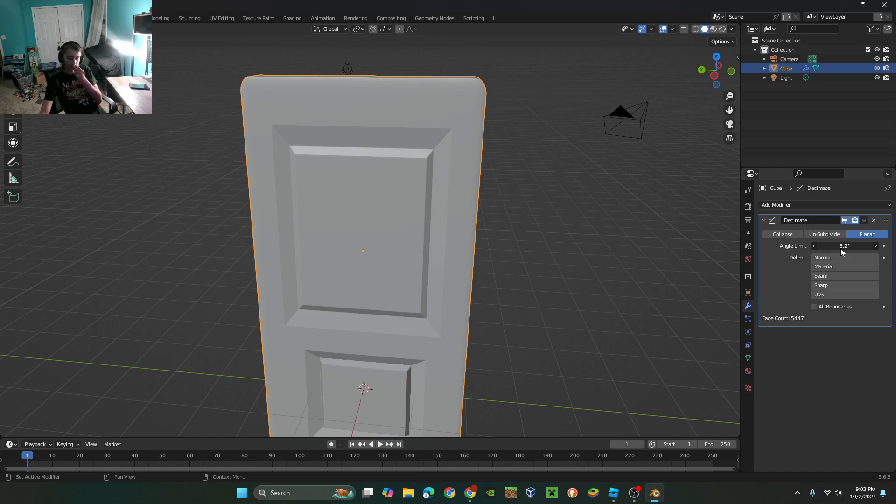
Set the Decimate modifier back to Collapse mode with a ratio of 0.0340 and check the door's surface.
{"action": "left_click", "coordinate": [822, 233]}
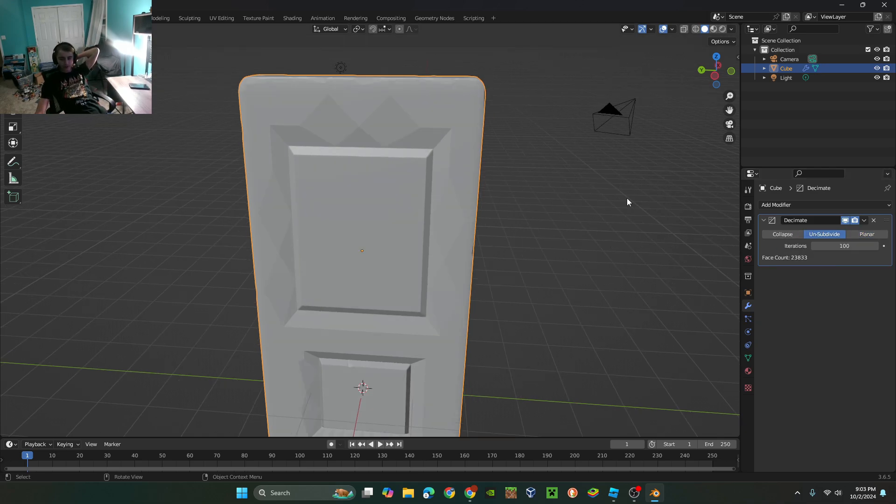
{"action": "left_click", "coordinate": [786, 234]}
{"action": "scroll", "coordinate": [517, 184], "scroll_direction": "down", "scroll_amount": 4}
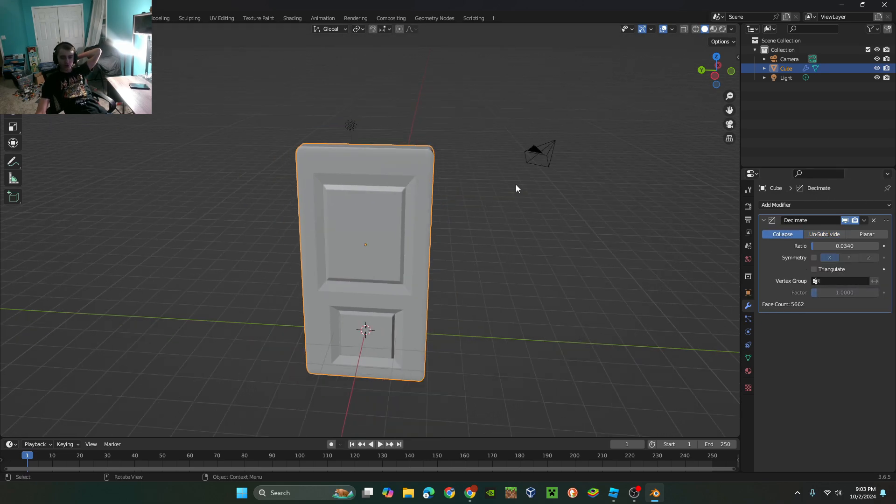
{"action": "scroll", "coordinate": [514, 187], "scroll_direction": "up", "scroll_amount": 5}
Add a Smooth modifier to the door and check how it changes the panel edges.
{"action": "left_click", "coordinate": [823, 205]}
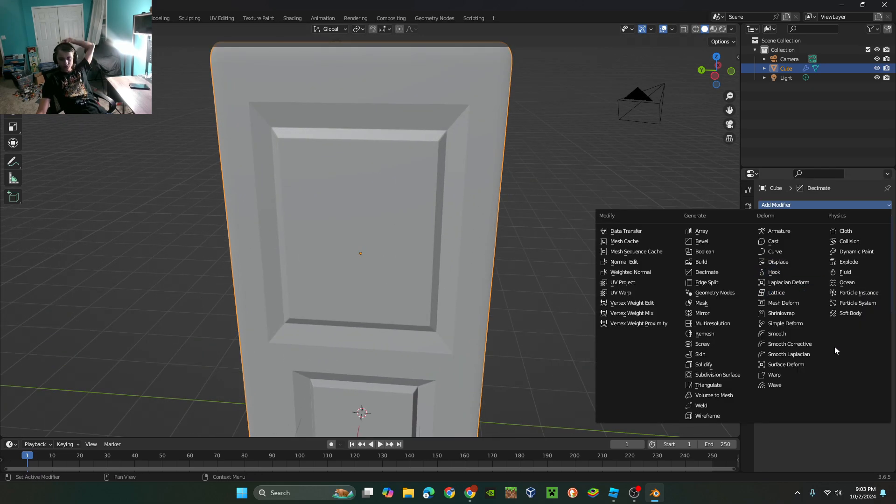
{"action": "left_click", "coordinate": [779, 333]}
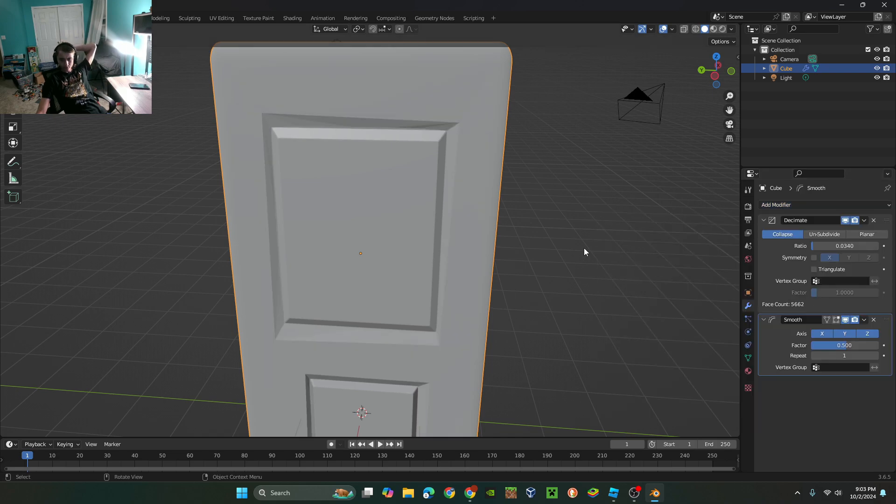
{"action": "middle_click_drag", "start_coordinate": [584, 248], "coordinate": [724, 281]}
Add a Solidify modifier with an offset of -0.8095, set the Smooth factor to 1.588, and inspect the door.
{"action": "left_click", "coordinate": [823, 205]}
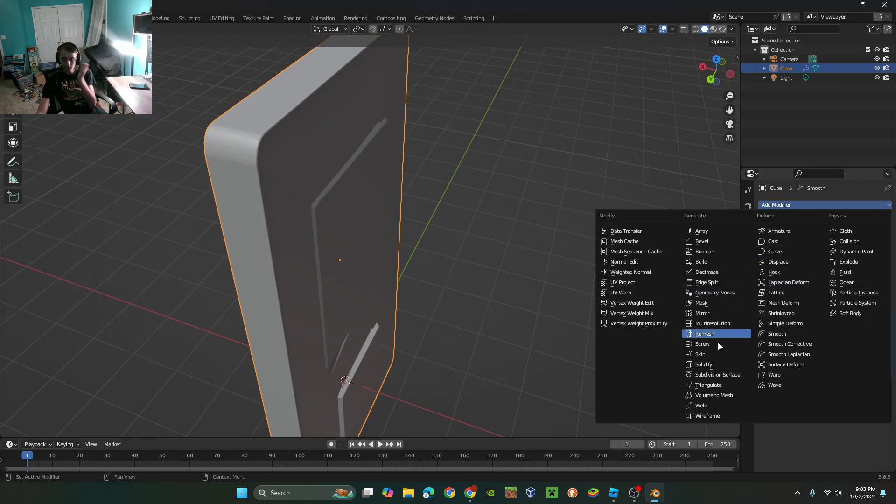
{"action": "left_click", "coordinate": [712, 365]}
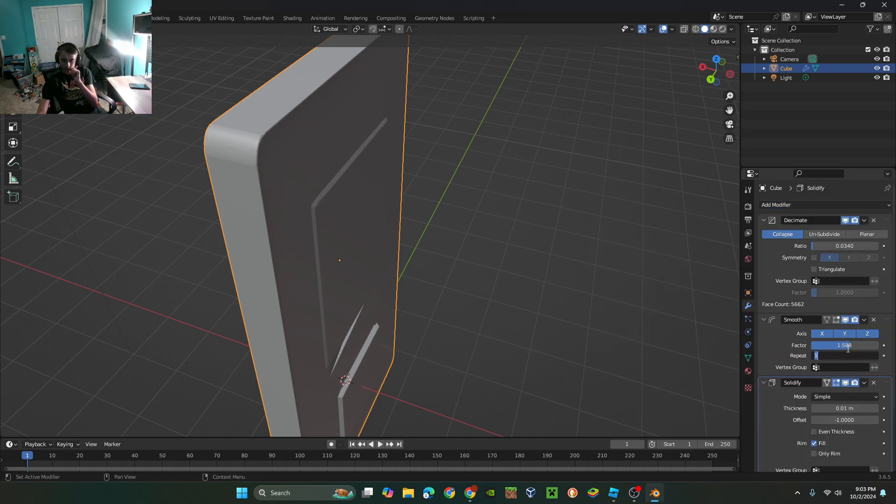
{"action": "mouse_move", "coordinate": [485, 262]}
{"action": "middle_mouse_down"}
{"action": "mouse_move", "coordinate": [503, 198]}
{"action": "mouse_move", "coordinate": [615, 240]}
{"action": "mouse_move", "coordinate": [451, 294]}
{"action": "mouse_move", "coordinate": [431, 259]}
{"action": "mouse_move", "coordinate": [523, 188]}
{"action": "mouse_move", "coordinate": [514, 156]}
{"action": "middle_mouse_up"}
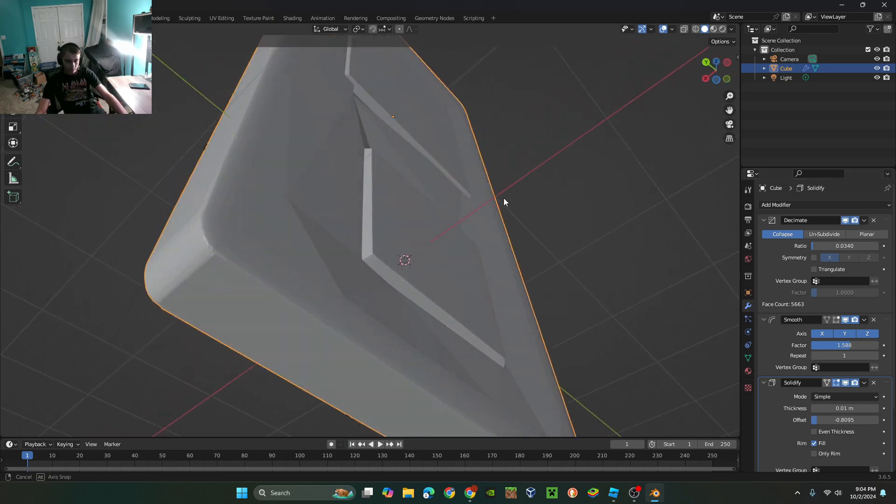
Apply Shade Smooth to the door and check its front panels.
{"action": "right_click", "coordinate": [431, 259]}
{"action": "left_click", "coordinate": [440, 255]}
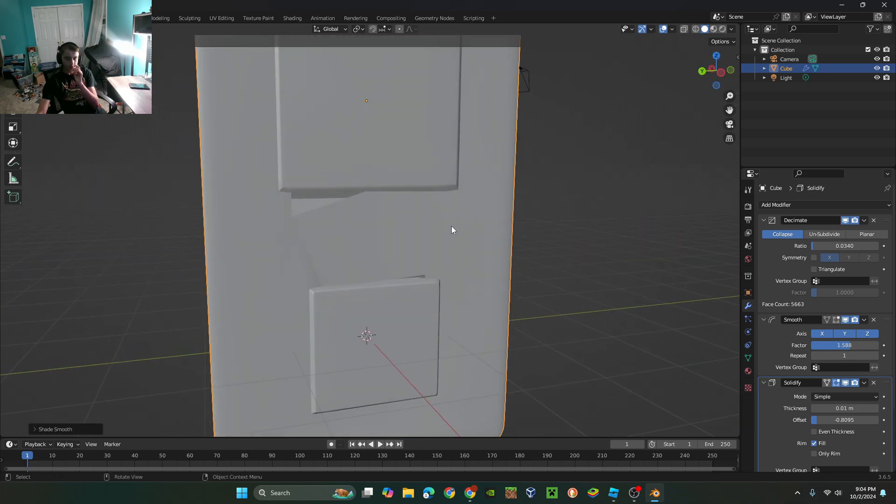
{"action": "scroll", "coordinate": [451, 226], "scroll_direction": "down", "scroll_amount": 5}
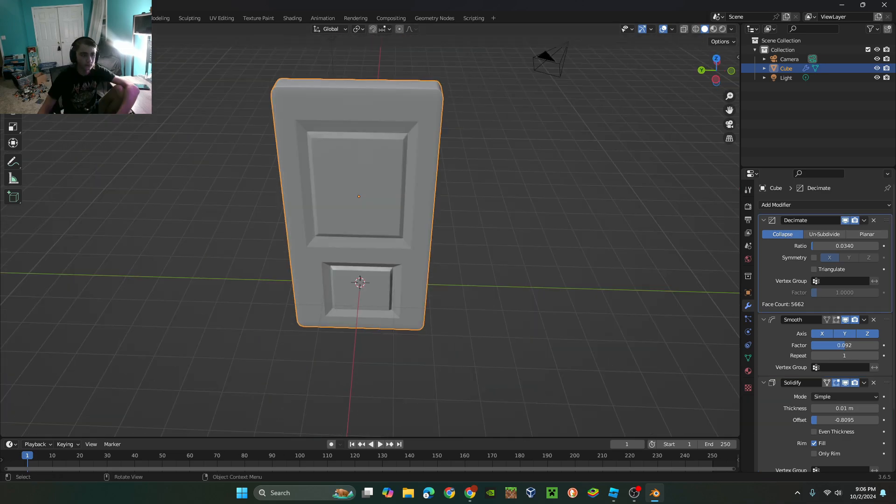
Export the finished door model in glTF 2.0 format.
{"action": "left_click", "coordinate": [22, 18]}
{"action": "middle_click_drag", "start_coordinate": [354, 123], "coordinate": [359, 94]}
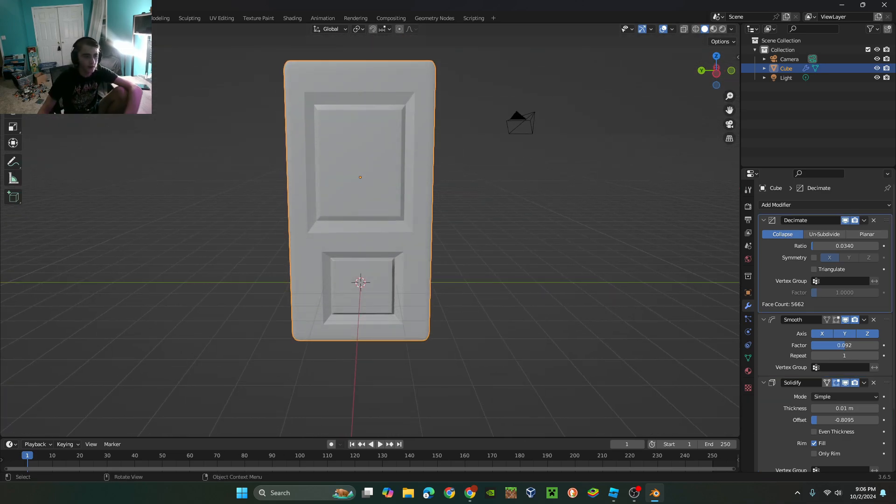
{"action": "left_click", "coordinate": [22, 18]}
{"action": "mouse_move", "coordinate": [58, 152]}
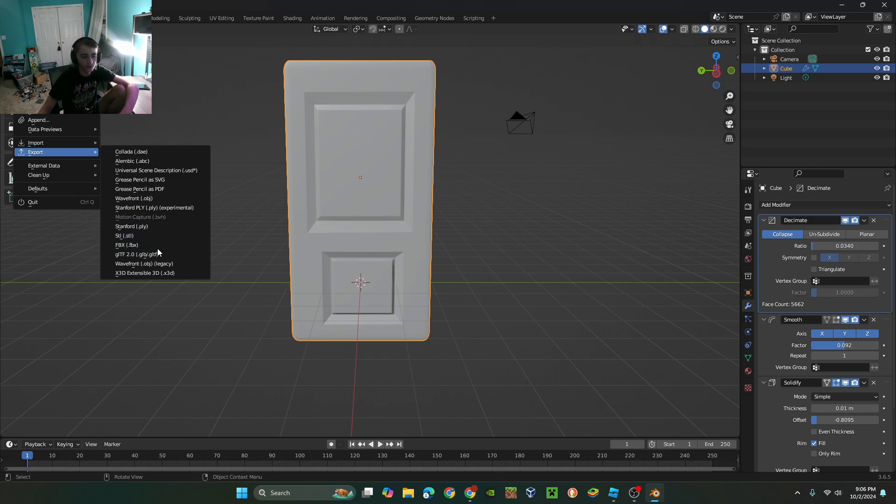
{"action": "left_click", "coordinate": [155, 255]}
{"action": "left_click", "coordinate": [243, 234]}
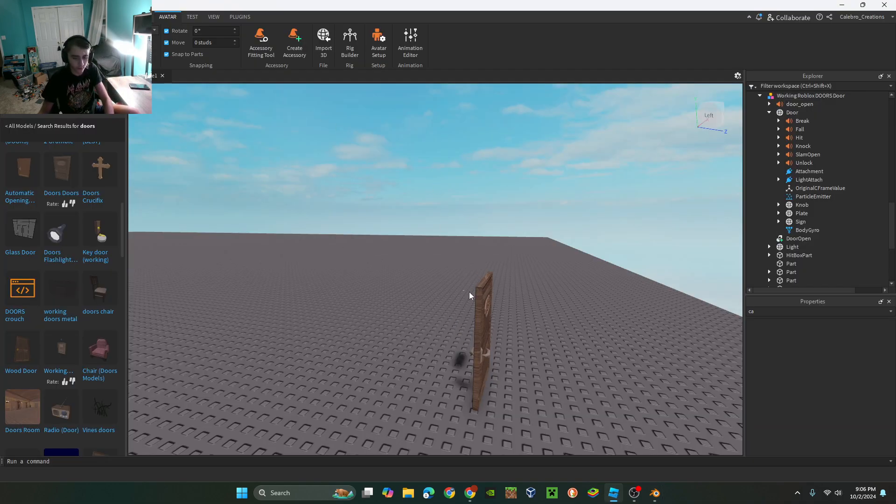
In Roblox Studio, delete the reference door and import the exported door1Test model into the workspace.
{"action": "left_click", "coordinate": [485, 308]}
{"action": "key", "text": "Delete"}
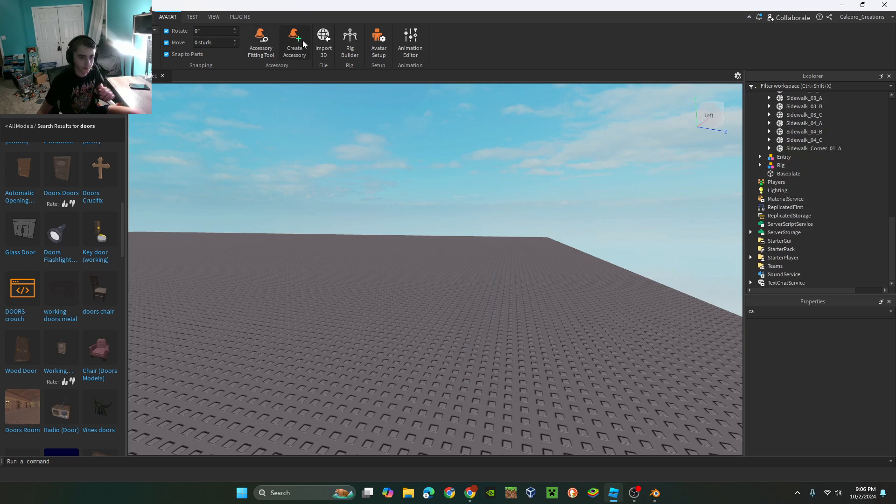
{"action": "left_click", "coordinate": [323, 40]}
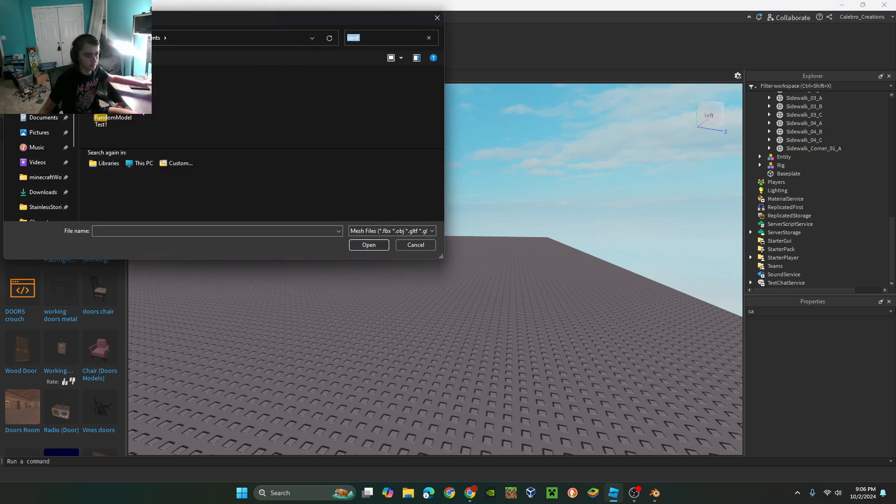
{"action": "double_click", "coordinate": [423, 84]}
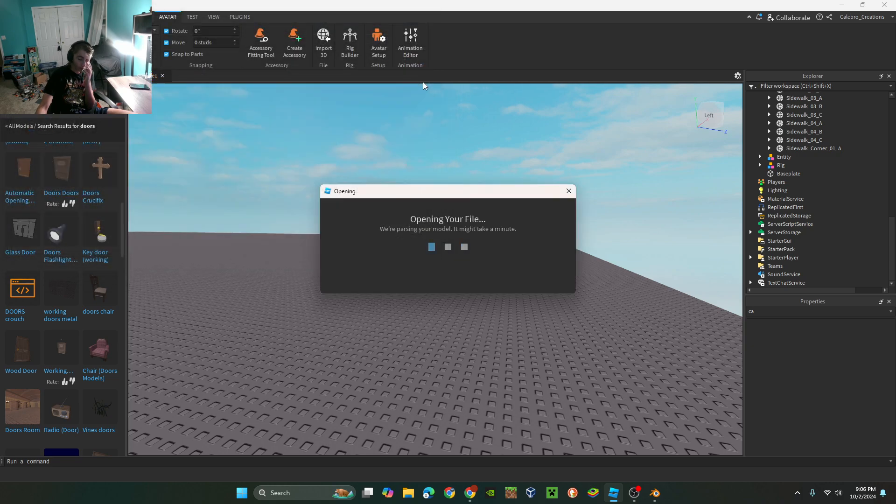
{"action": "left_click_drag", "start_coordinate": [407, 228], "coordinate": [426, 186]}
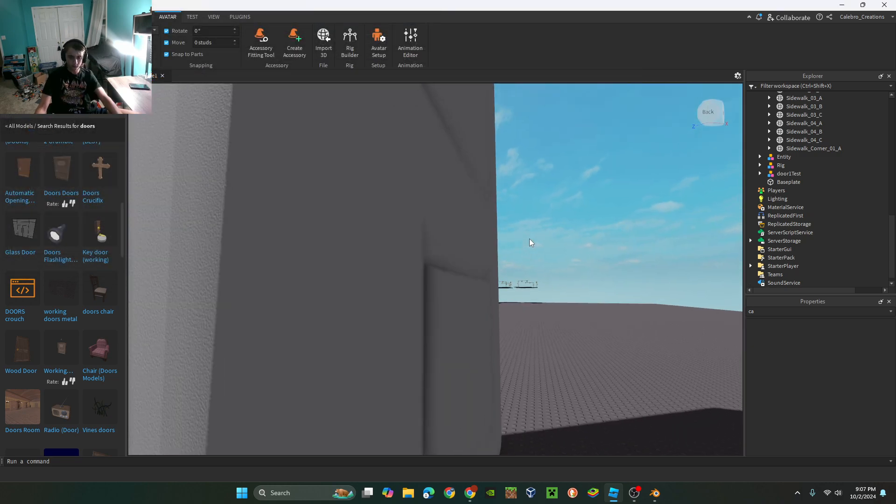
Add a SurfaceLight to the Cube mesh inside the door1Test model.
{"action": "right_click_drag", "start_coordinate": [530, 242], "coordinate": [494, 260]}
{"action": "key", "text": "s"}
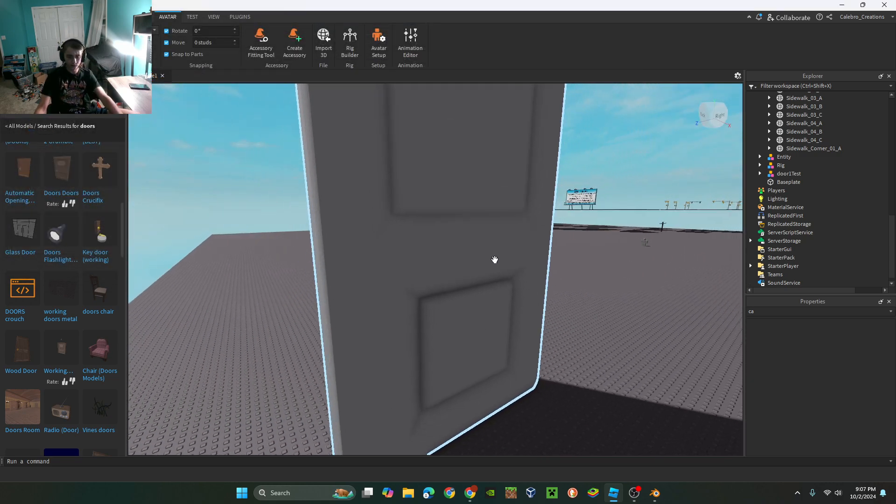
{"action": "left_click", "coordinate": [510, 272]}
{"action": "left_click", "coordinate": [760, 174]}
{"action": "left_click", "coordinate": [805, 181]}
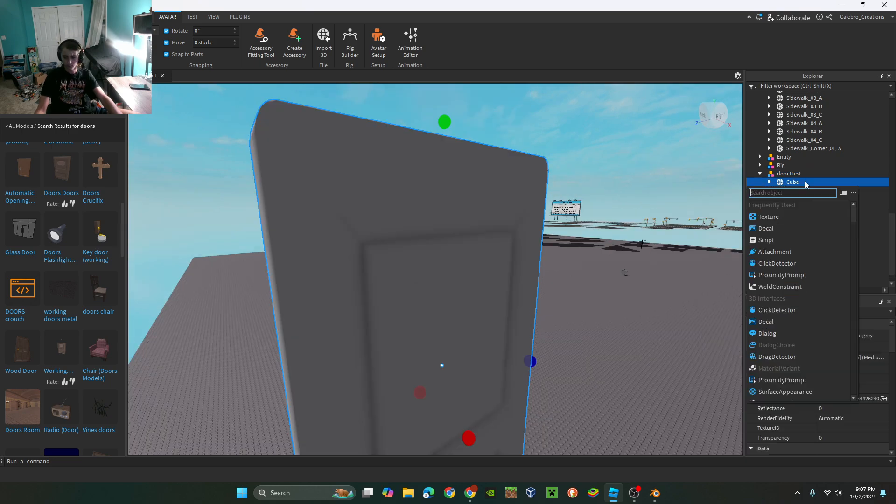
{"action": "type", "text": "sy=u"}
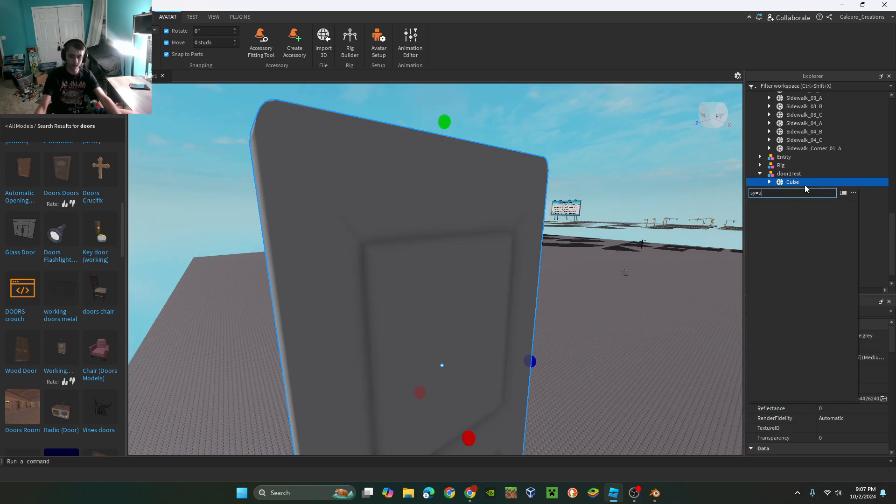
{"action": "key", "text": "BackSpace"}
{"action": "key", "text": "BackSpace"}
{"action": "type", "text": "u"}
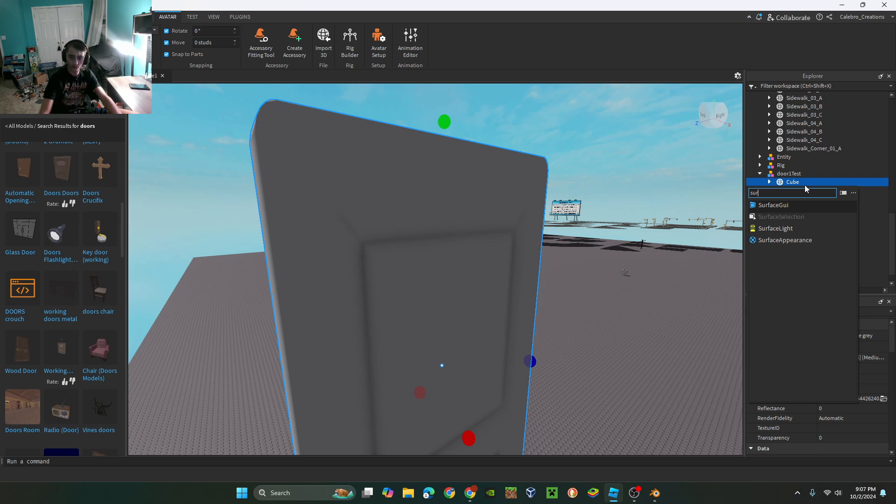
{"action": "left_click", "coordinate": [776, 229]}
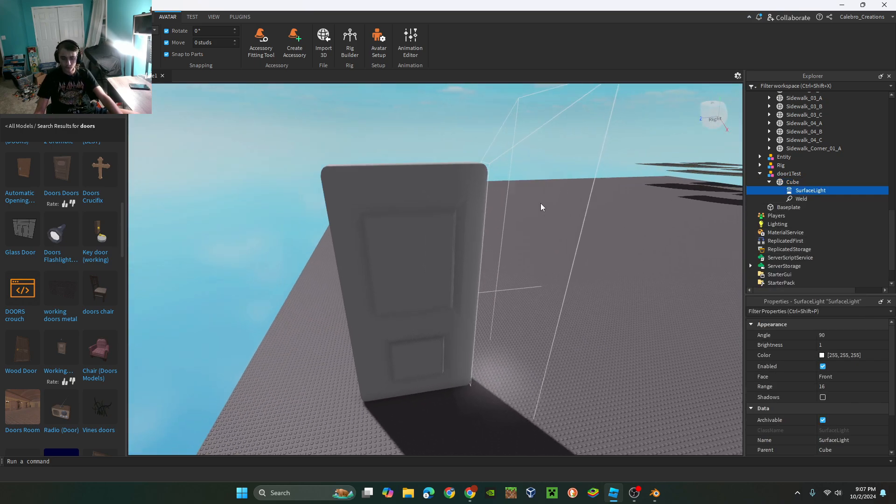
Set the SurfaceLight's angle to 99 and try different faces for it, ending with Right.
{"action": "left_click", "coordinate": [851, 337]}
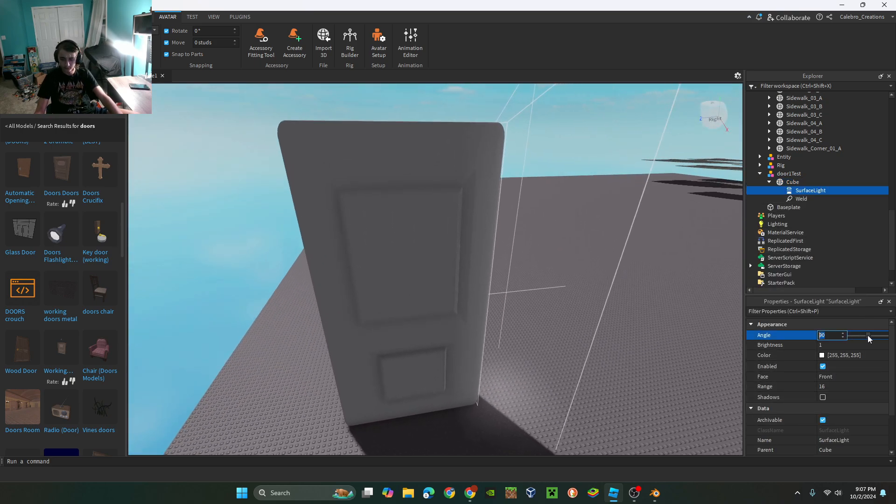
{"action": "mouse_move", "coordinate": [869, 336]}
{"action": "left_mouse_down"}
{"action": "mouse_move", "coordinate": [885, 340]}
{"action": "mouse_move", "coordinate": [870, 337]}
{"action": "left_mouse_up"}
{"action": "left_click", "coordinate": [840, 377]}
{"action": "left_click", "coordinate": [838, 386]}
{"action": "left_click", "coordinate": [839, 377]}
{"action": "left_click", "coordinate": [838, 393]}
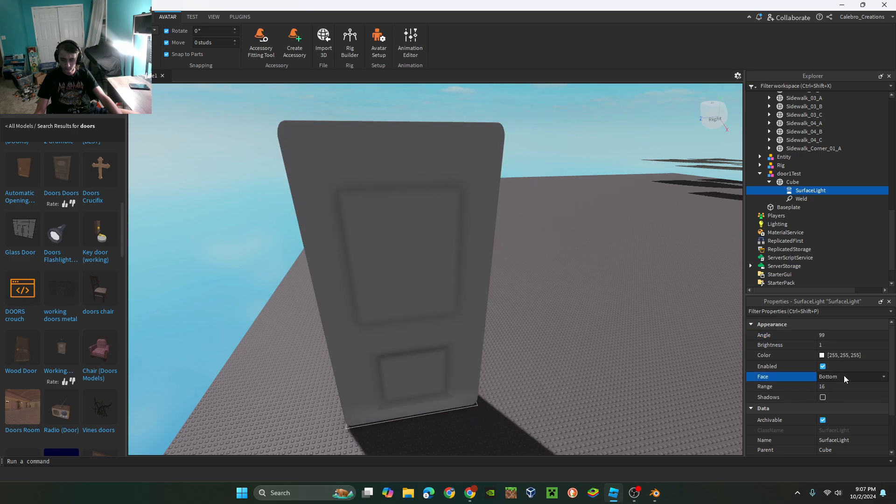
{"action": "left_click", "coordinate": [844, 378]}
{"action": "left_click", "coordinate": [829, 407]}
{"action": "left_click", "coordinate": [837, 377]}
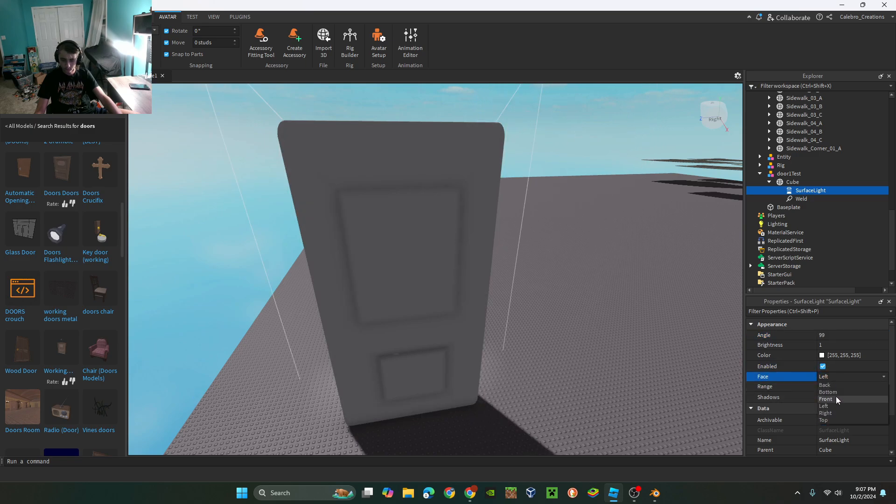
{"action": "left_click", "coordinate": [834, 413]}
Set the door mesh's material to WoodPlanks and check how it looks on the panels.
{"action": "left_click", "coordinate": [430, 261]}
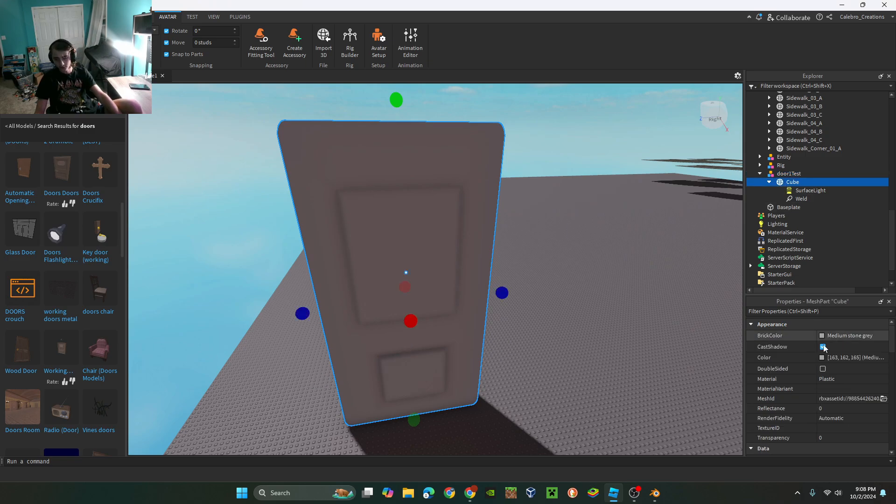
{"action": "left_click", "coordinate": [836, 382]}
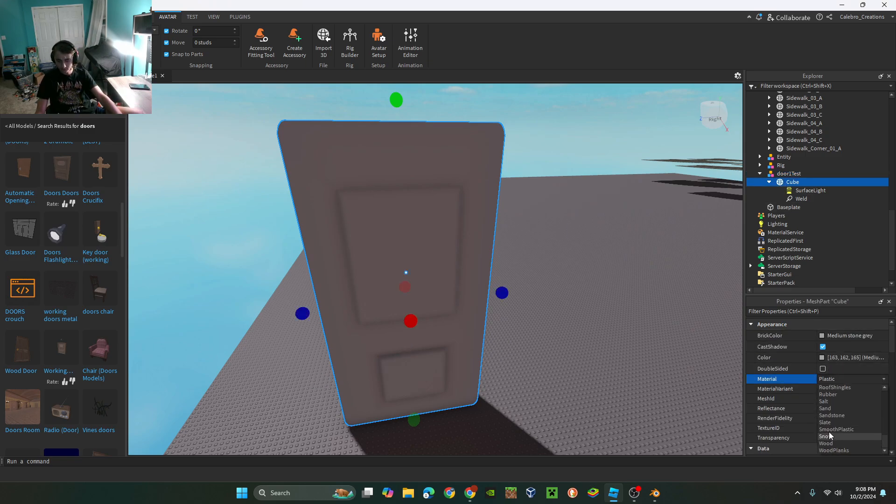
{"action": "scroll", "coordinate": [828, 430], "scroll_direction": "up", "scroll_amount": 3}
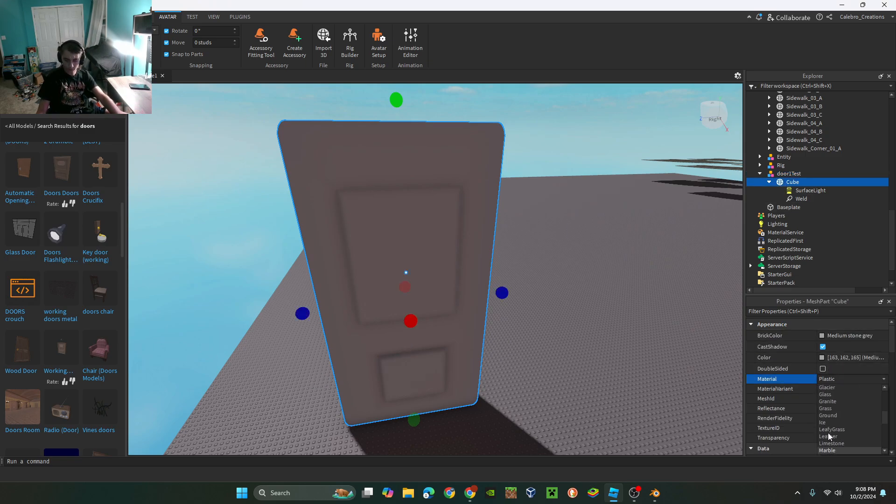
{"action": "scroll", "coordinate": [822, 420], "scroll_direction": "down", "scroll_amount": 11}
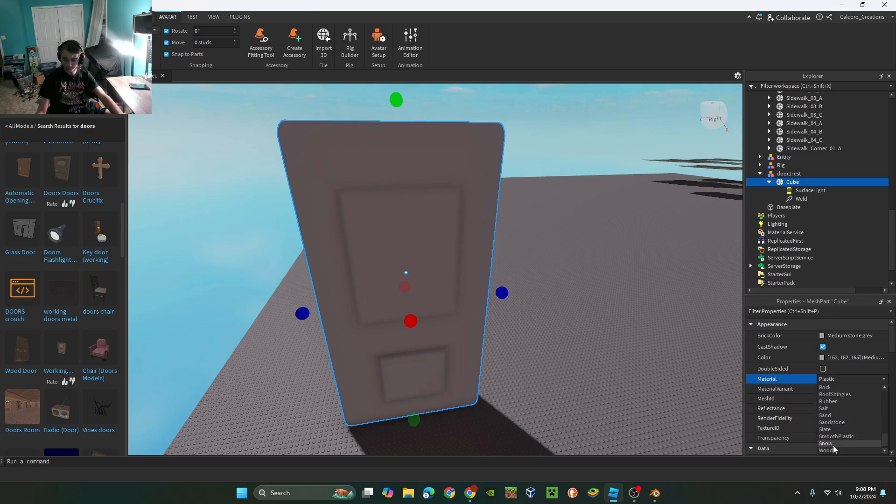
{"action": "left_click", "coordinate": [834, 450]}
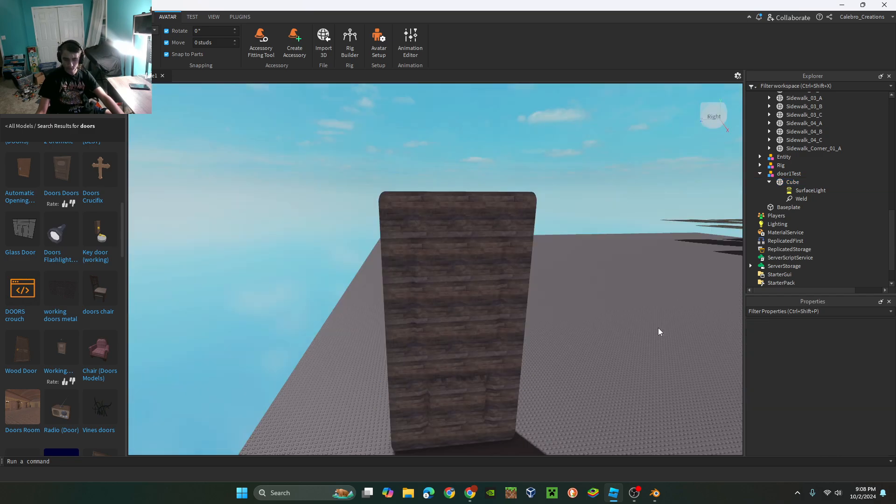
{"action": "scroll", "coordinate": [658, 332], "scroll_direction": "up", "scroll_amount": 5}
Change the door mesh's material to SmoothPlastic.
{"action": "left_click", "coordinate": [792, 181]}
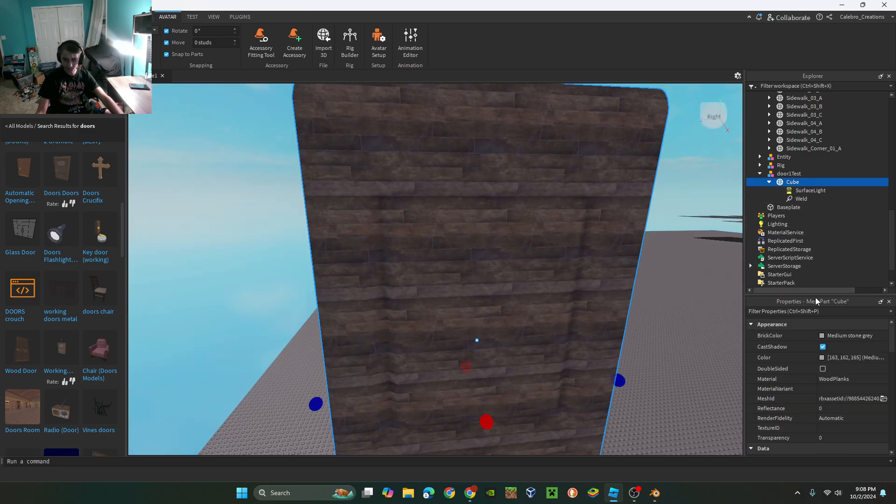
{"action": "left_click", "coordinate": [843, 381]}
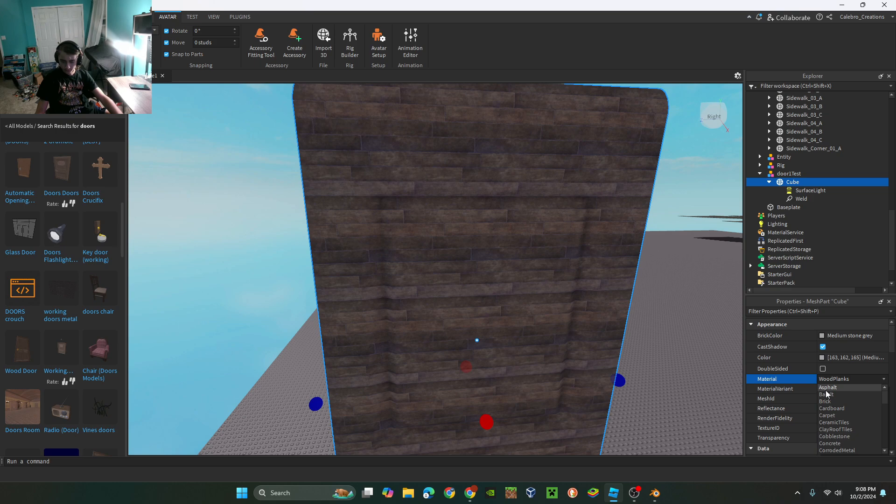
{"action": "scroll", "coordinate": [845, 411], "scroll_direction": "down", "scroll_amount": 1}
{"action": "scroll", "coordinate": [836, 396], "scroll_direction": "up", "scroll_amount": 5}
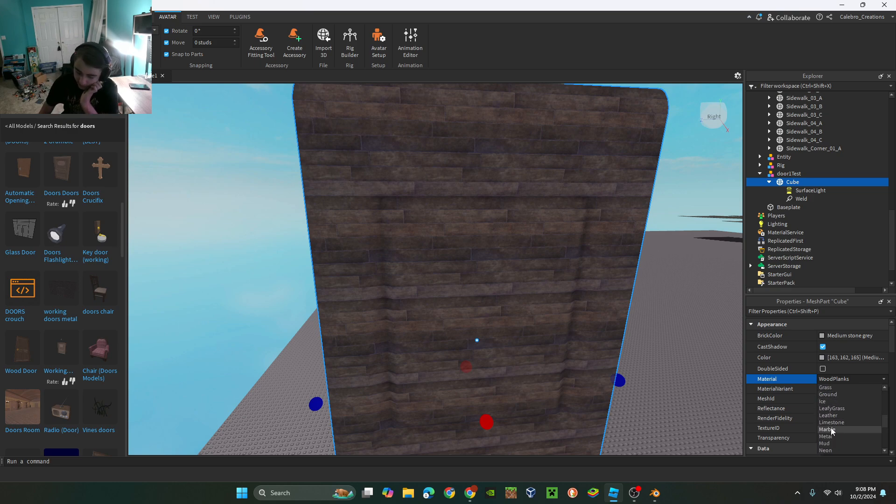
{"action": "scroll", "coordinate": [826, 445], "scroll_direction": "down", "scroll_amount": 3}
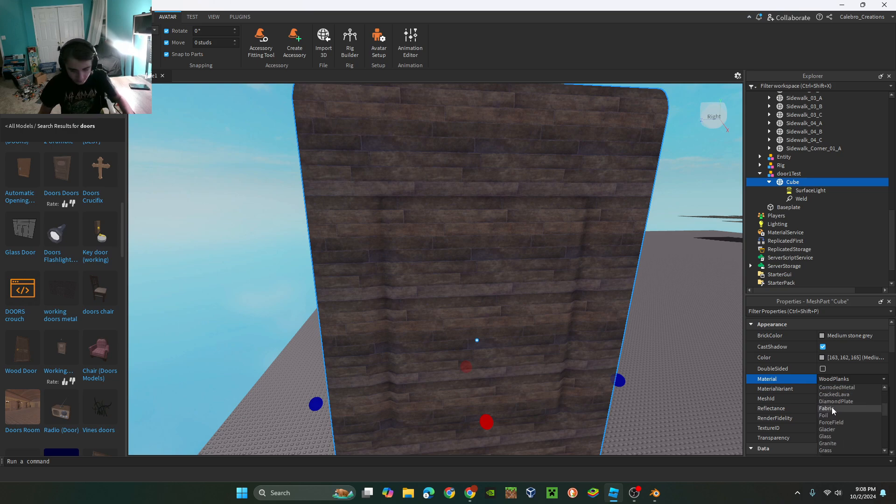
{"action": "scroll", "coordinate": [833, 410], "scroll_direction": "down", "scroll_amount": 6}
{"action": "left_click", "coordinate": [843, 430]}
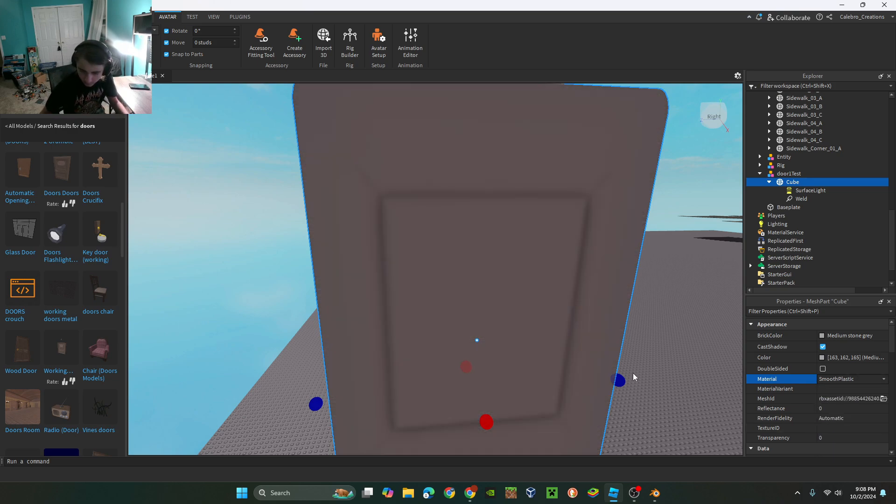
Examine the imported door's panels, edges and lighting from several angles and distances.
{"action": "left_click", "coordinate": [638, 344]}
{"action": "right_click_drag", "start_coordinate": [637, 345], "coordinate": [640, 343]}
{"action": "left_click", "coordinate": [546, 110]}
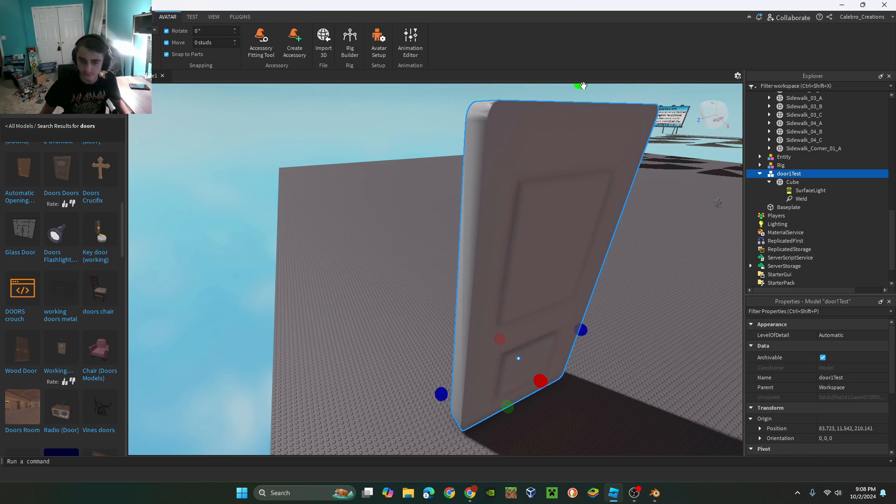
{"action": "scroll", "coordinate": [392, 289], "scroll_direction": "down", "scroll_amount": 5}
{"action": "left_click", "coordinate": [393, 289]}
{"action": "scroll", "coordinate": [492, 253], "scroll_direction": "up", "scroll_amount": 8}
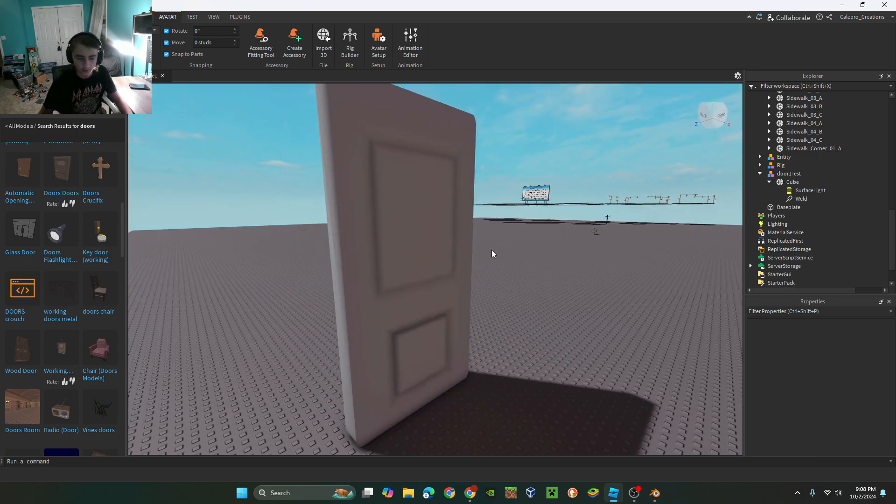
{"action": "right_click_drag", "start_coordinate": [492, 254], "coordinate": [496, 250]}
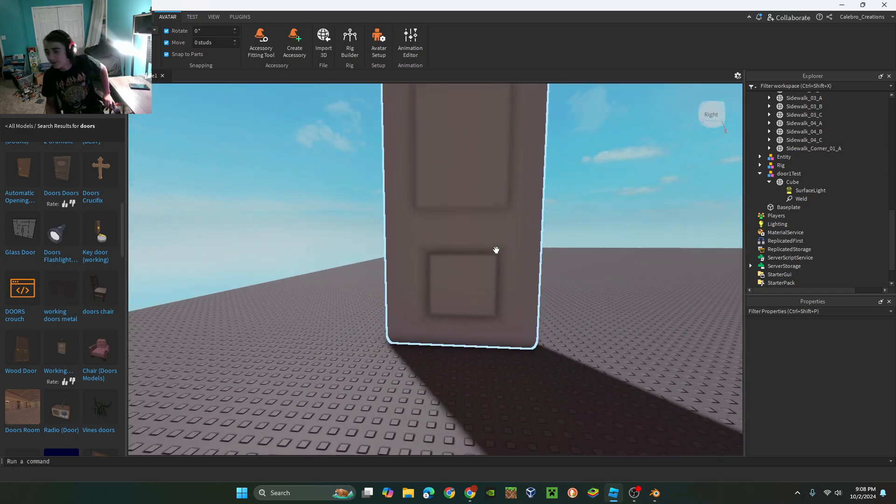
Inspect the imported door up close at its lower panel and as a whole from further back.
{"action": "left_click", "coordinate": [514, 224]}
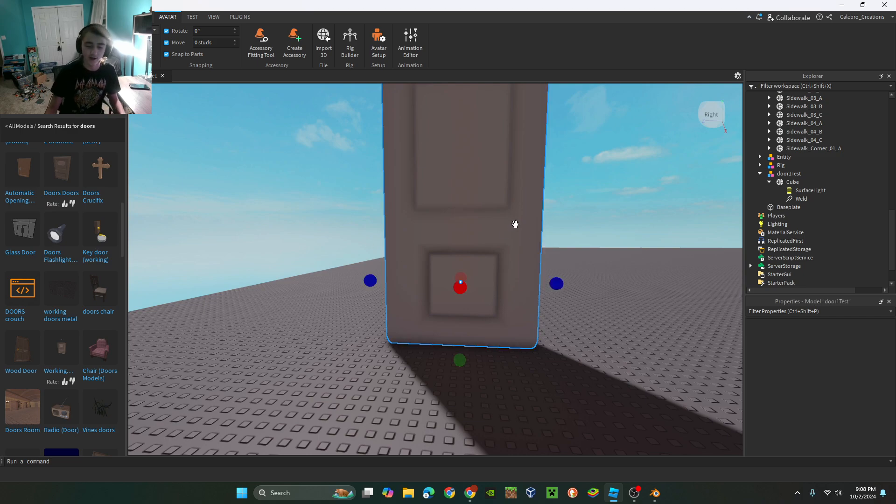
{"action": "right_click_drag", "start_coordinate": [514, 224], "coordinate": [508, 214]}
{"action": "key", "text": "e"}
{"action": "left_click_drag", "start_coordinate": [498, 202], "coordinate": [499, 320]}
{"action": "key", "text": "s"}
{"action": "right_click_drag", "start_coordinate": [494, 336], "coordinate": [494, 336]}
{"action": "left_click", "coordinate": [366, 282]}
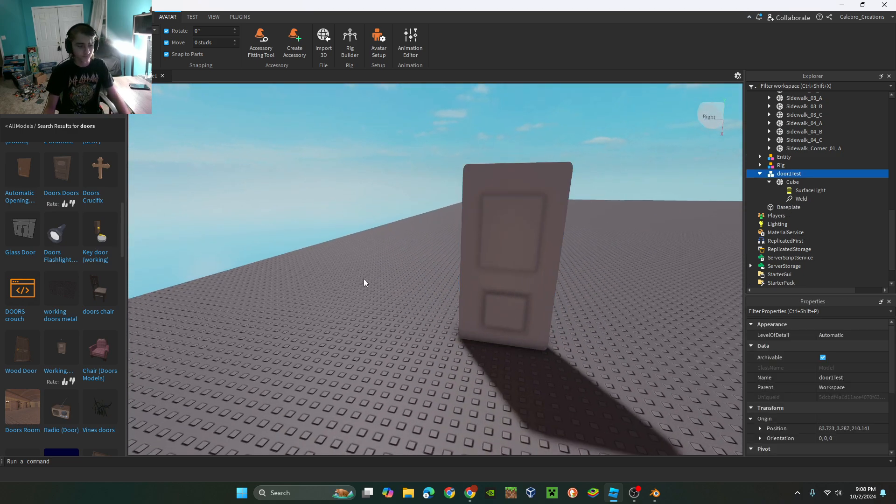
{"action": "left_click", "coordinate": [47, 91]}
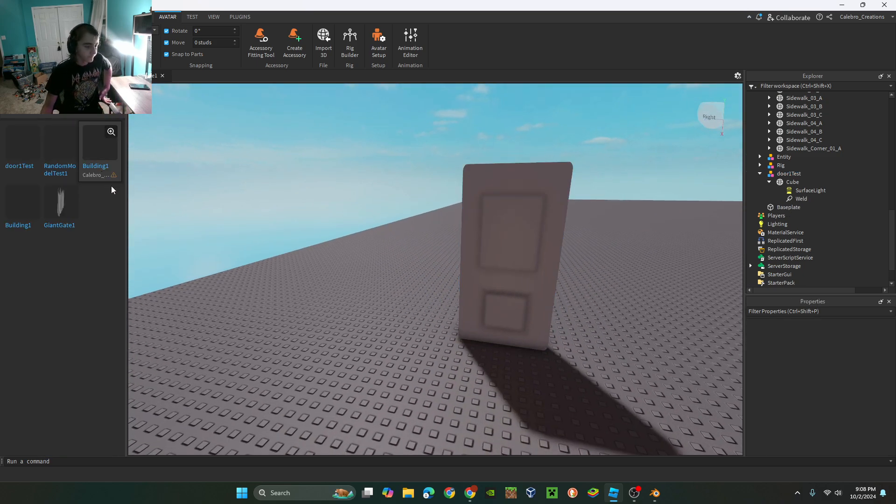
{"action": "left_click", "coordinate": [411, 254]}
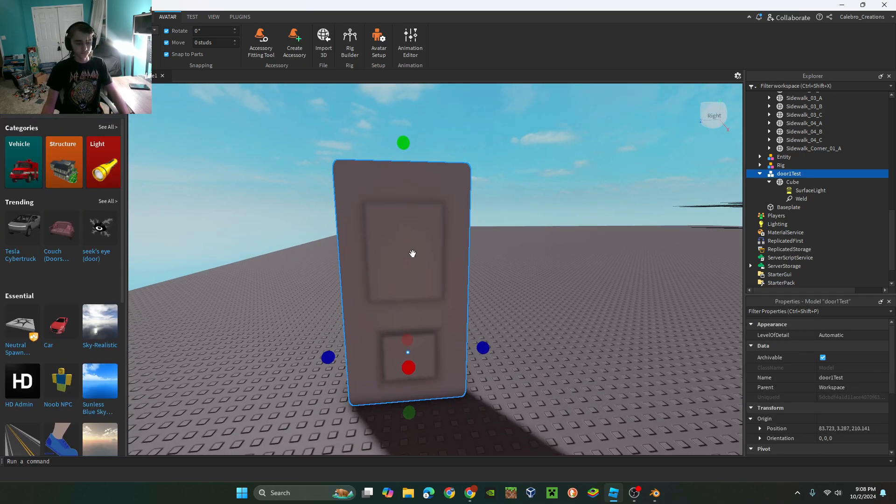
{"action": "scroll", "coordinate": [412, 253], "scroll_direction": "up", "scroll_amount": 3}
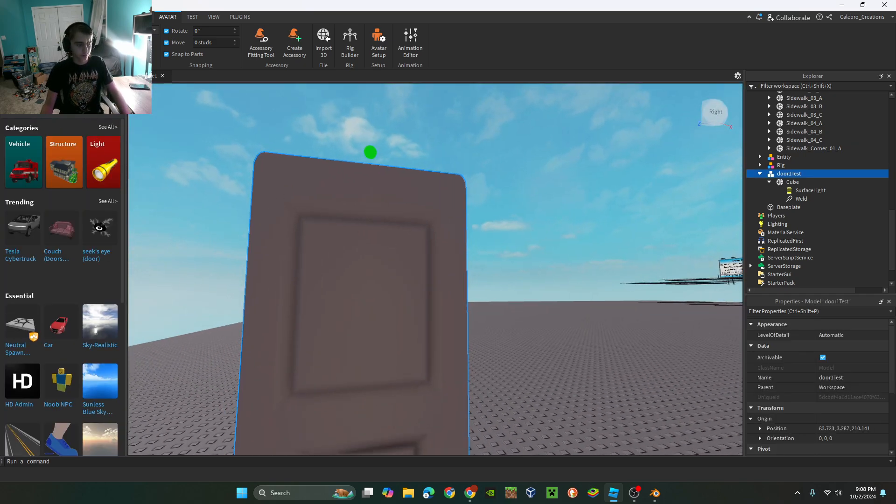
{"action": "left_click", "coordinate": [47, 90]}
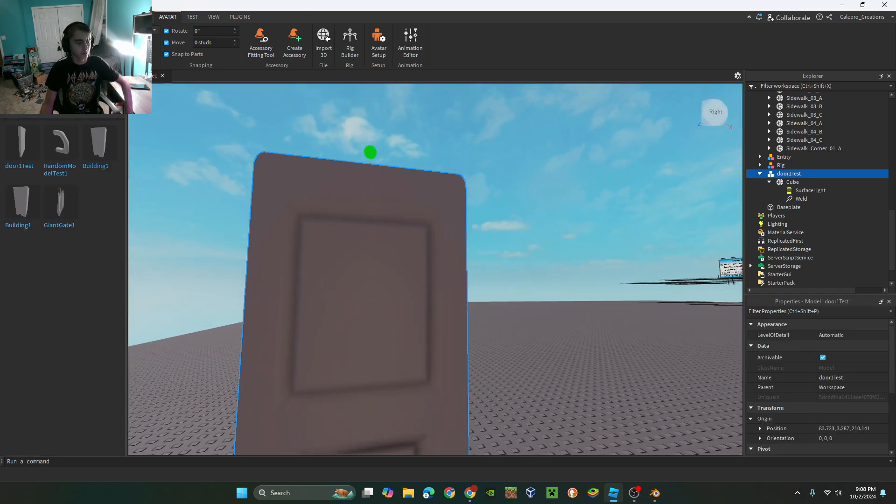
{"action": "left_click", "coordinate": [17, 90]}
{"action": "left_click", "coordinate": [552, 292]}
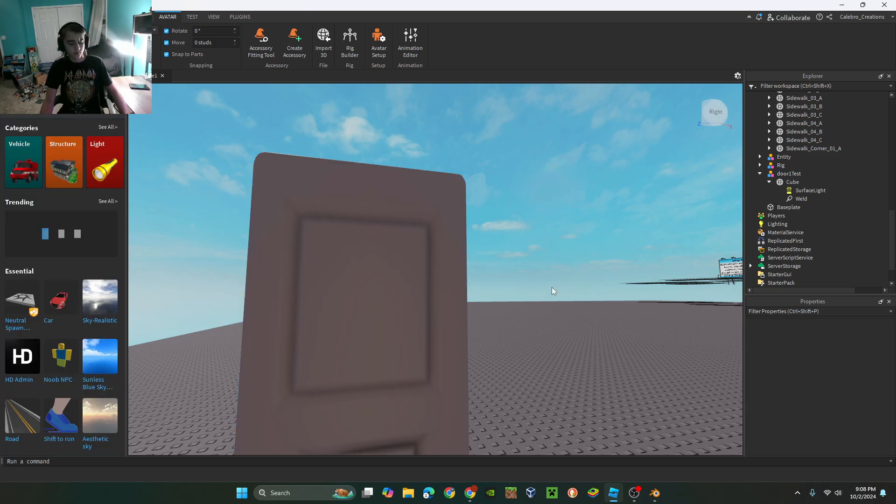
Examine the door's front, panels and shadow from several angles and distances, and check the available basic part shapes.
{"action": "scroll", "coordinate": [545, 286], "scroll_direction": "down", "scroll_amount": 3}
{"action": "right_click_drag", "start_coordinate": [552, 292], "coordinate": [536, 260]}
{"action": "scroll", "coordinate": [536, 260], "scroll_direction": "up", "scroll_amount": 3}
{"action": "left_click", "coordinate": [444, 258]}
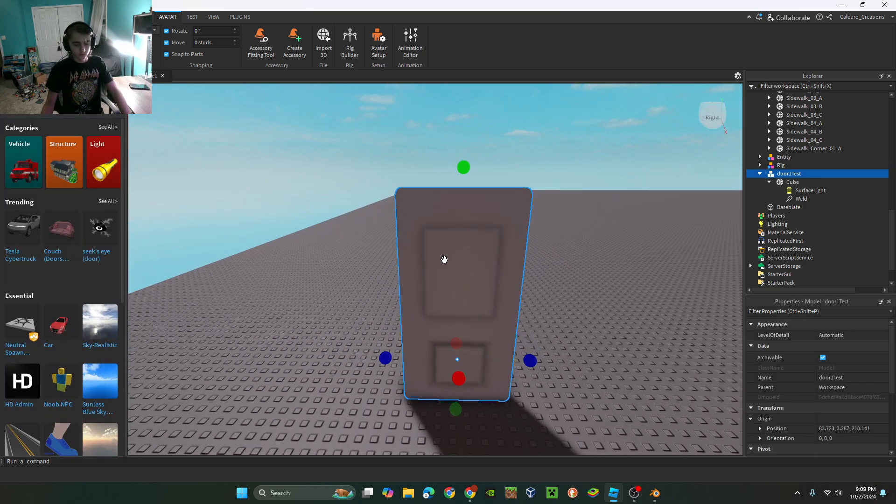
{"action": "scroll", "coordinate": [502, 282], "scroll_direction": "up", "scroll_amount": 5}
{"action": "scroll", "coordinate": [467, 280], "scroll_direction": "down", "scroll_amount": 3}
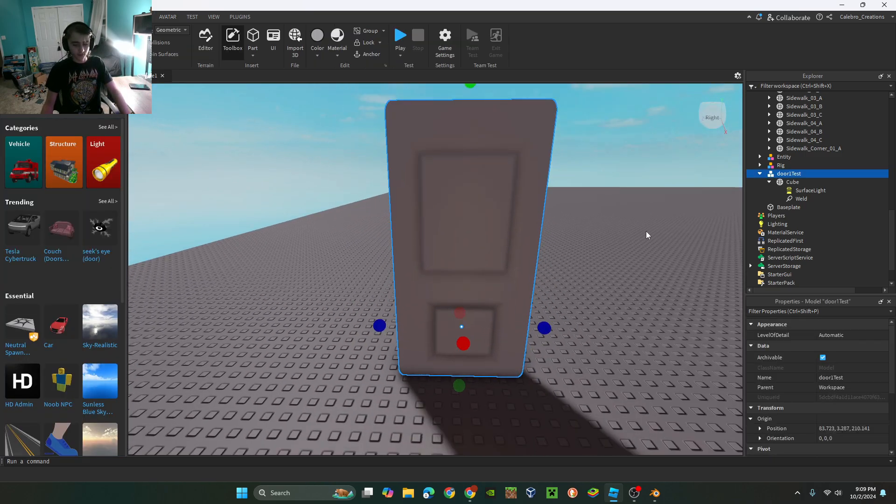
{"action": "right_click_drag", "start_coordinate": [646, 234], "coordinate": [553, 196]}
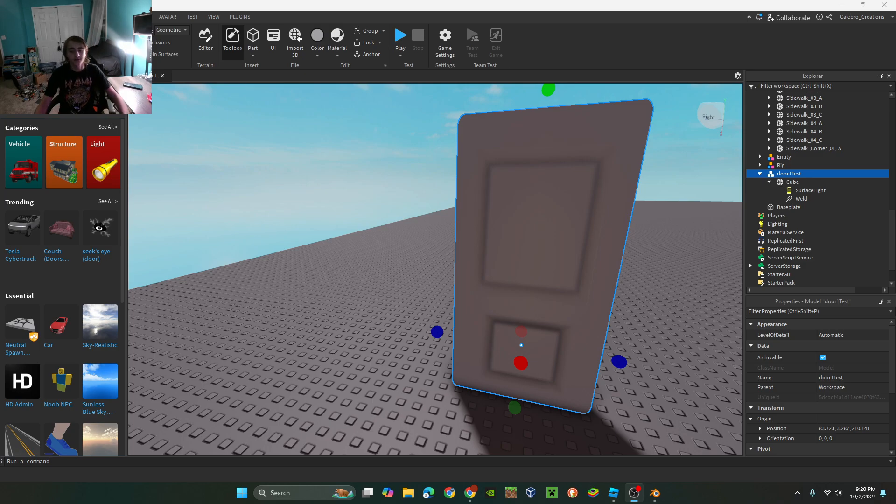
{"action": "scroll", "coordinate": [609, 149], "scroll_direction": "down", "scroll_amount": 3}
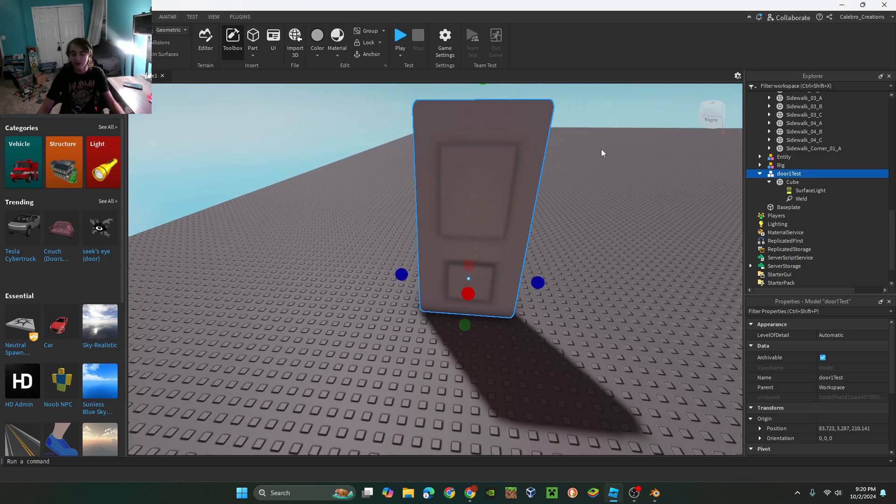
{"action": "right_click_drag", "start_coordinate": [602, 152], "coordinate": [620, 262]}
{"action": "right_click_drag", "start_coordinate": [654, 342], "coordinate": [544, 287]}
{"action": "scroll", "coordinate": [544, 287], "scroll_direction": "up", "scroll_amount": 3}
{"action": "left_click", "coordinate": [544, 287]}
{"action": "key", "text": "d"}
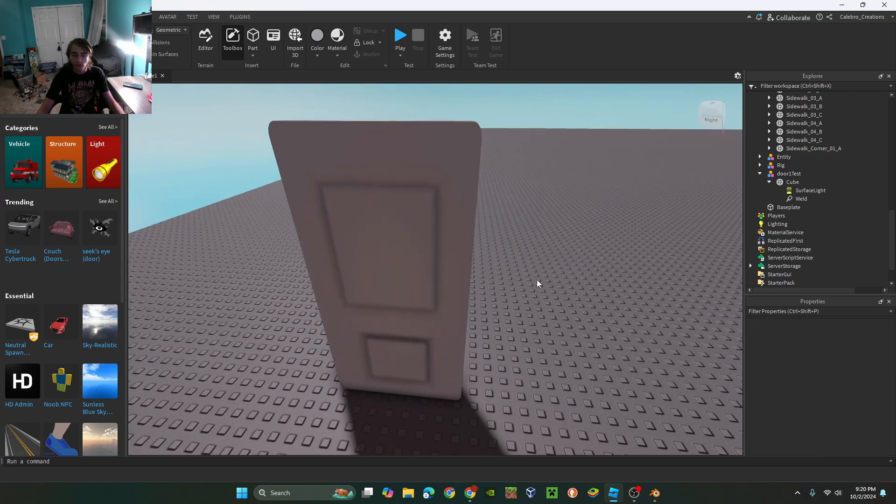
{"action": "key", "text": "a"}
{"action": "key", "text": "q"}
{"action": "key", "text": "d"}
{"action": "key", "text": "w"}
{"action": "left_click", "coordinate": [253, 55]}
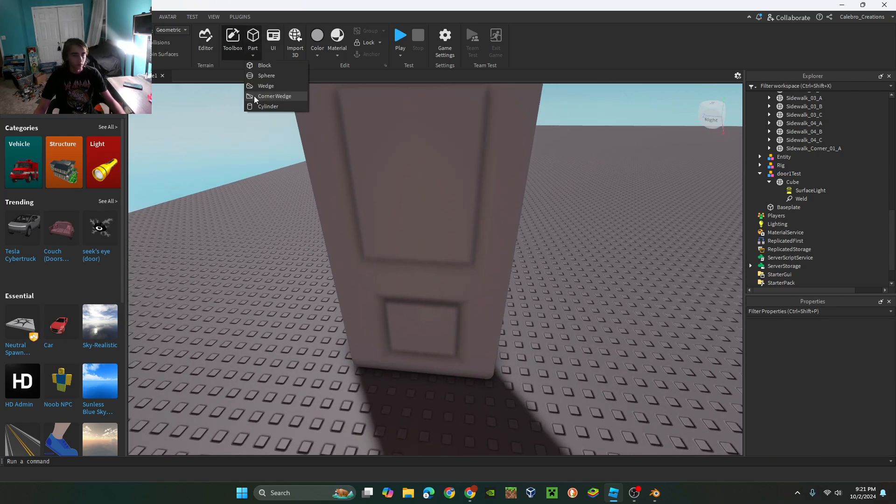
Switch to Blender and replace the default cube with a cylinder.
{"action": "left_click", "coordinate": [656, 493]}
{"action": "key", "text": "Delete"}
{"action": "key", "text": "shift+a"}
{"action": "mouse_move", "coordinate": [178, 40]}
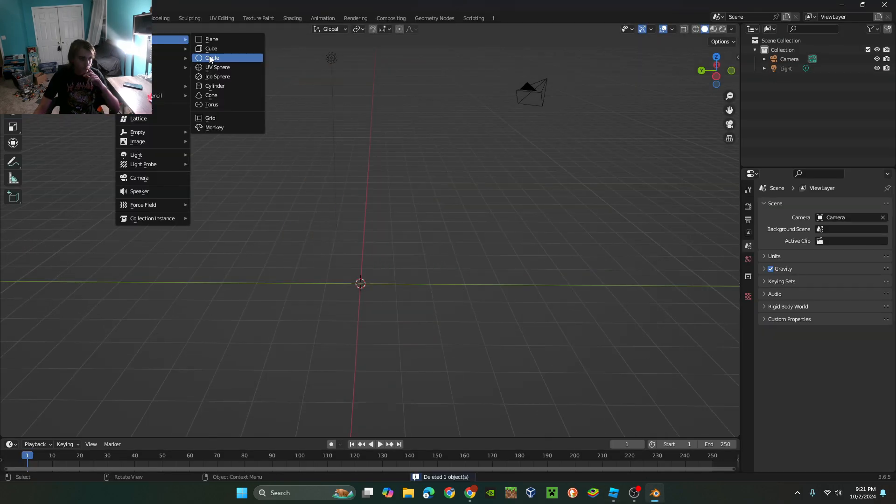
{"action": "left_click", "coordinate": [228, 86]}
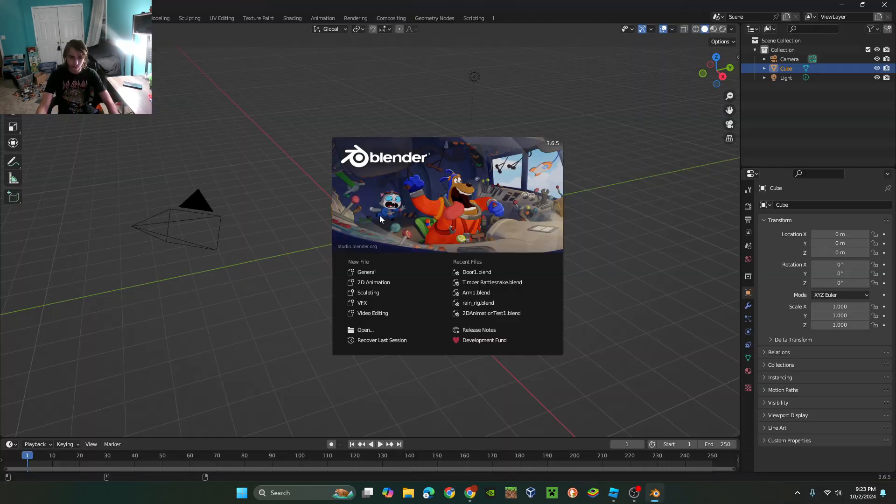
Start from the default scene, replace its cube with a cylinder and rotate the cylinder -90° about X.
{"action": "left_click", "coordinate": [419, 271]}
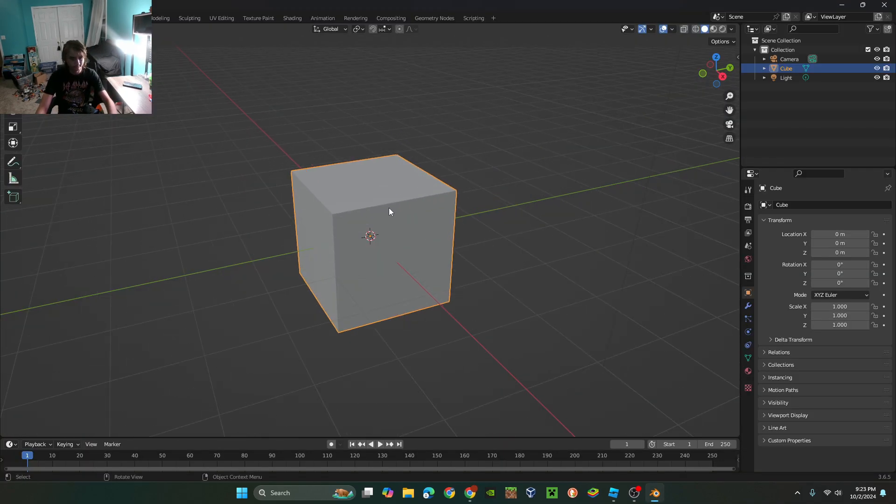
{"action": "key", "text": "Delete"}
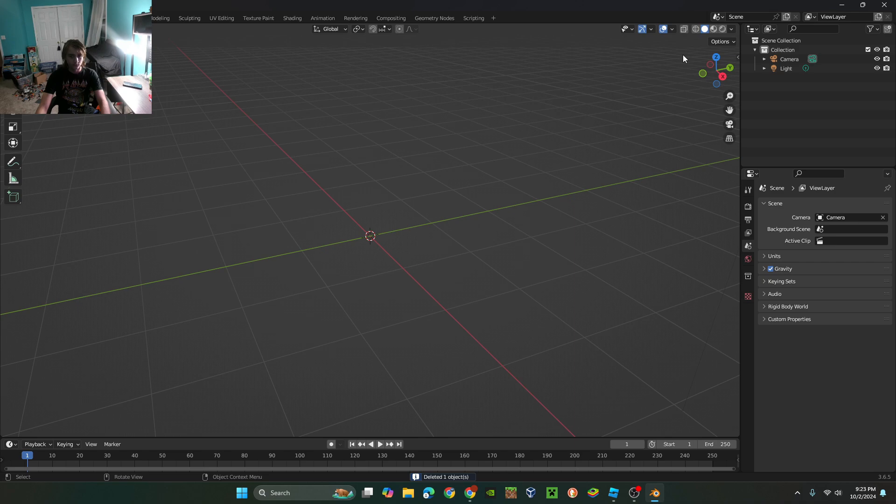
{"action": "left_click", "coordinate": [722, 76]}
{"action": "key", "text": "shift+a"}
{"action": "mouse_move", "coordinate": [151, 41]}
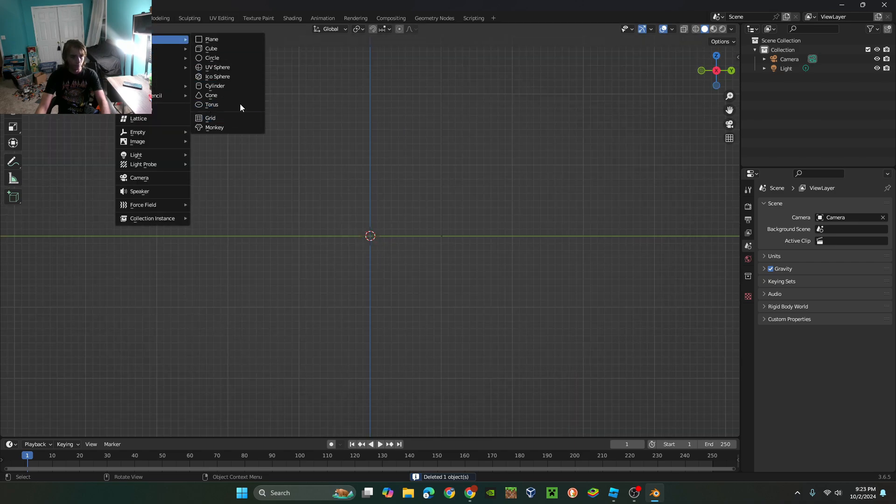
{"action": "left_click", "coordinate": [219, 86]}
{"action": "key", "text": "r"}
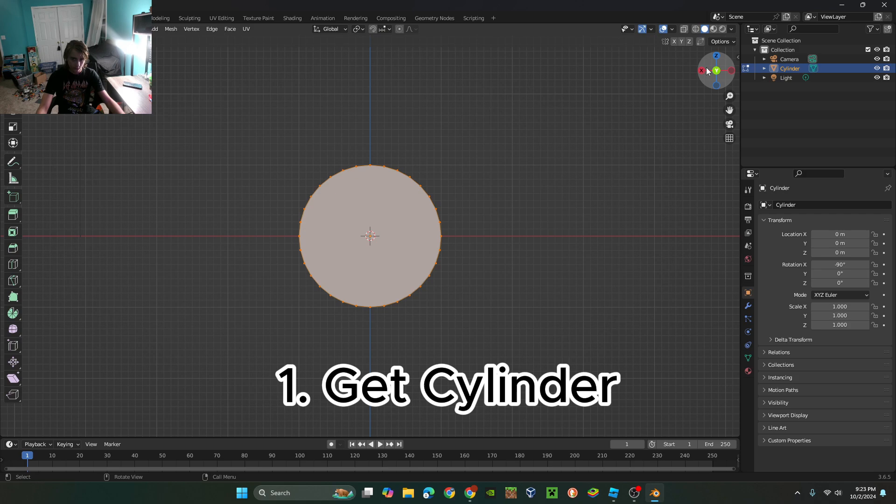
Scale the cylinder's whole mesh down uniformly to about a third of its size.
{"action": "left_click", "coordinate": [704, 70]}
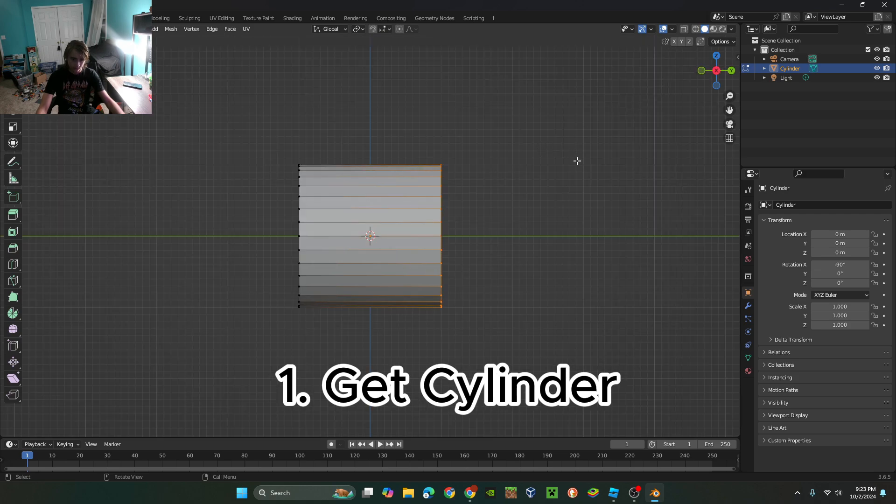
{"action": "key", "text": "a"}
{"action": "key", "text": "s"}
{"action": "left_click", "coordinate": [444, 194]}
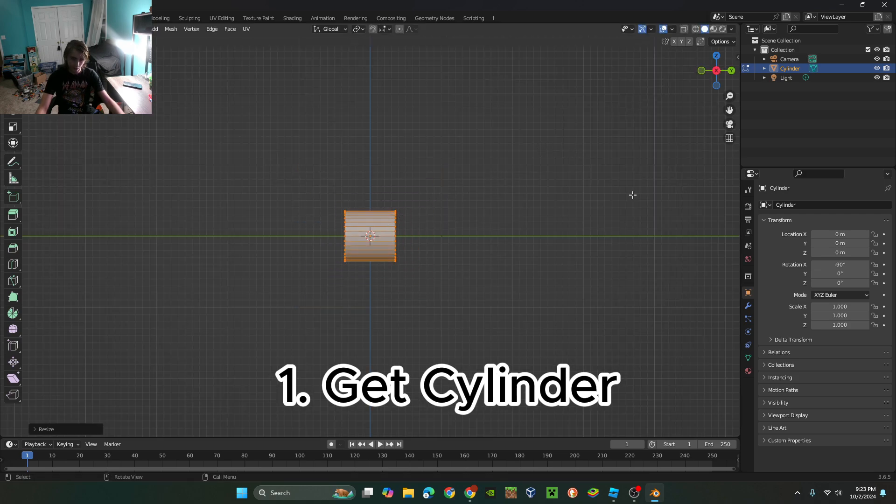
Extrude the cylinder's end face outward along the Y axis to lengthen the doorknob's shaft.
{"action": "left_click", "coordinate": [731, 70]}
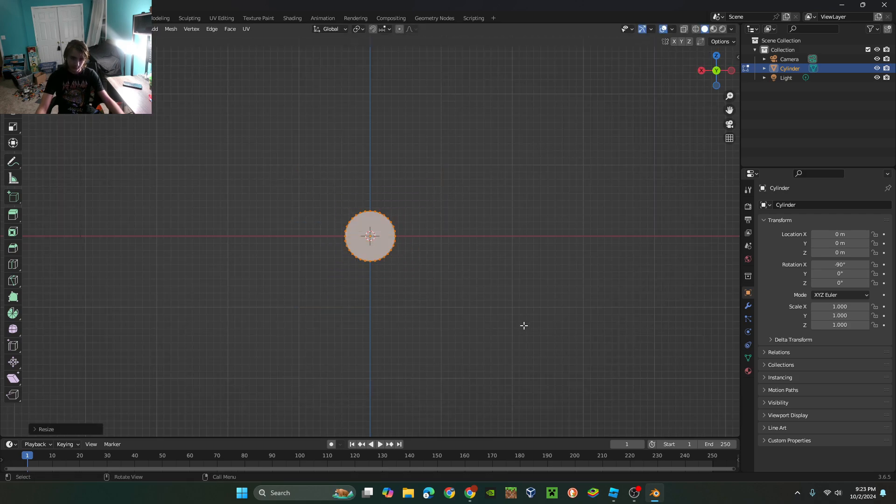
{"action": "left_click", "coordinate": [701, 71]}
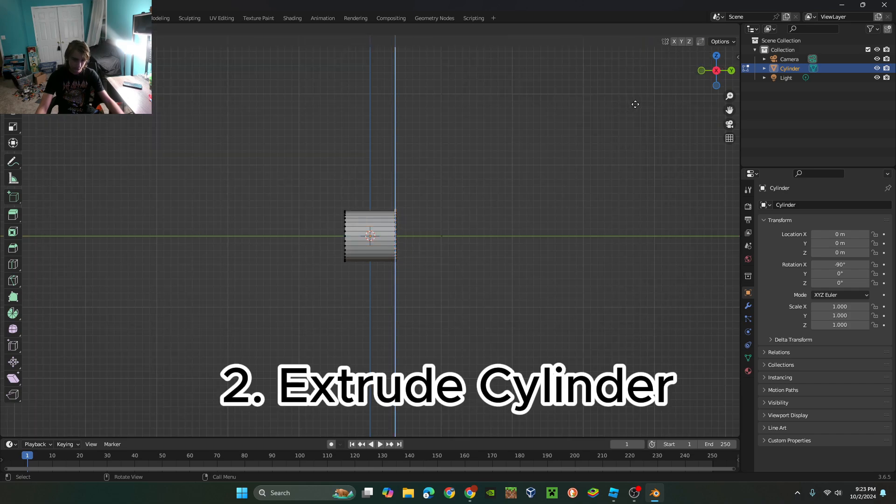
{"action": "key", "text": "e"}
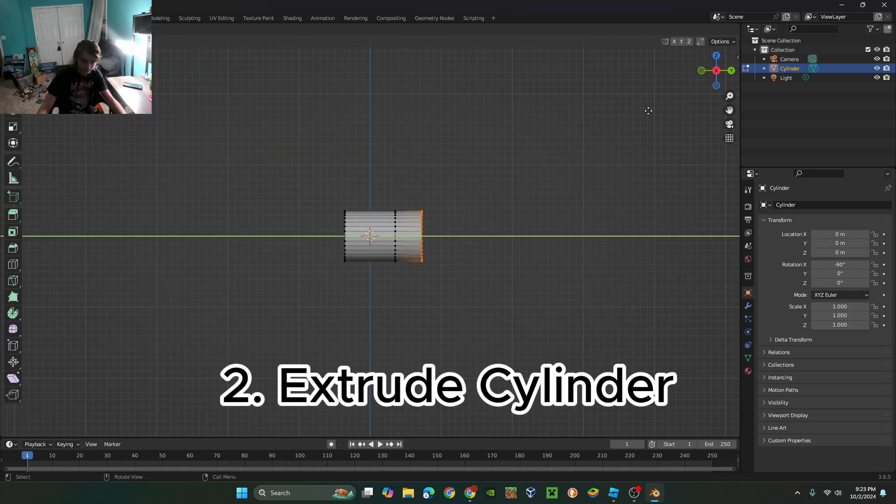
{"action": "left_click", "coordinate": [655, 114]}
Extrude the shaft's end twice more, scaling the new rings up to flare out the back of the knob.
{"action": "key", "text": "s"}
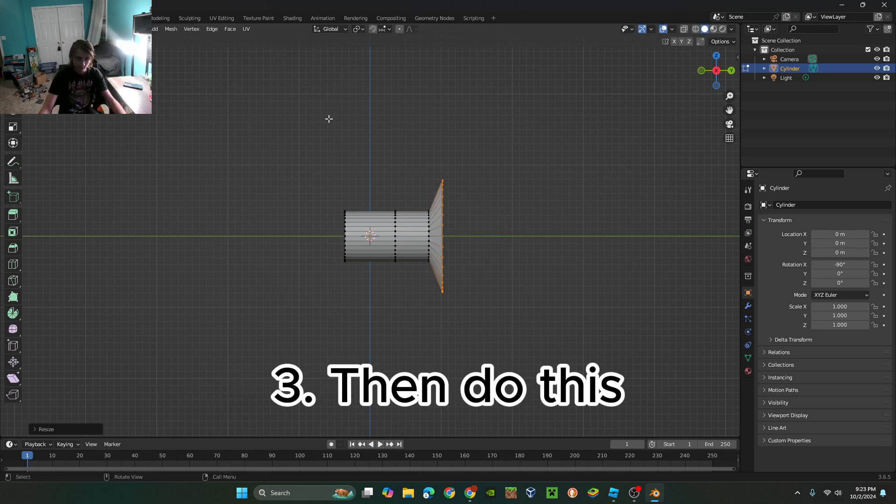
{"action": "left_click", "coordinate": [364, 122]}
{"action": "left_click", "coordinate": [380, 126]}
{"action": "key", "text": "s"}
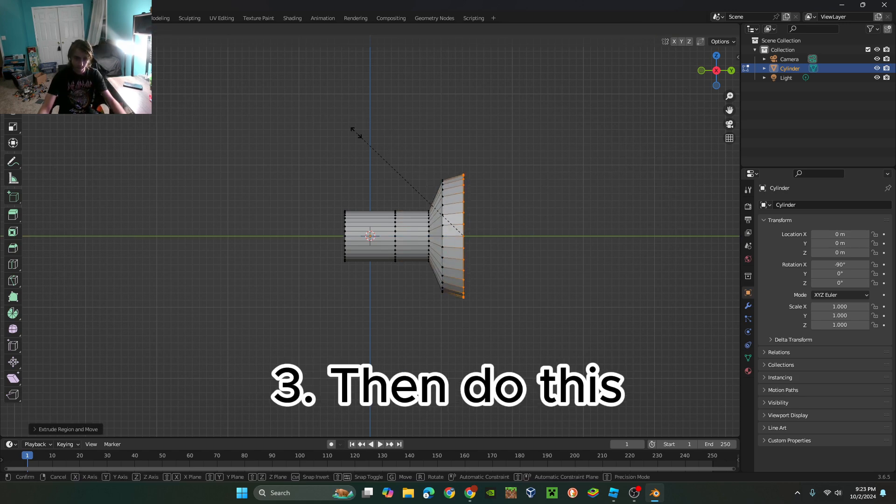
{"action": "left_click", "coordinate": [353, 132]}
Extrude further short rings from the knob's end and scale them down progressively to round off its front.
{"action": "key", "text": "e"}
{"action": "left_click", "coordinate": [372, 132]}
{"action": "key", "text": "e"}
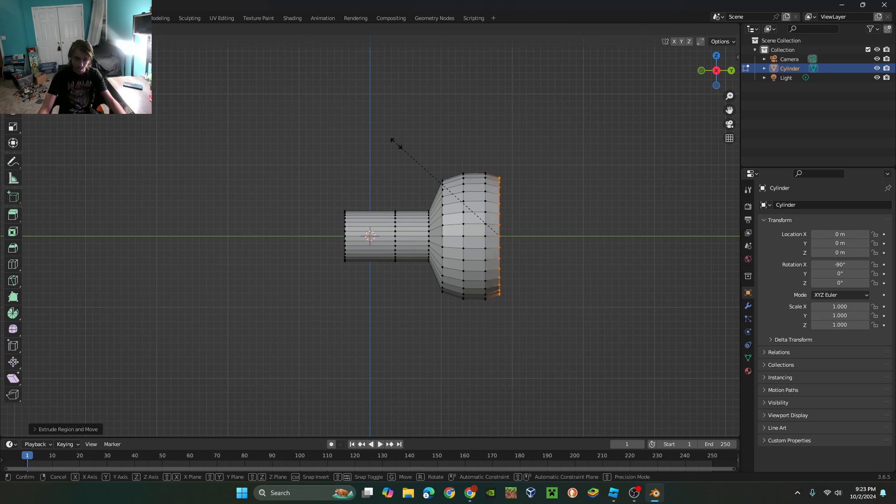
{"action": "left_click", "coordinate": [402, 147]}
{"action": "key", "text": "e"}
{"action": "left_click", "coordinate": [446, 173]}
{"action": "key", "text": "s"}
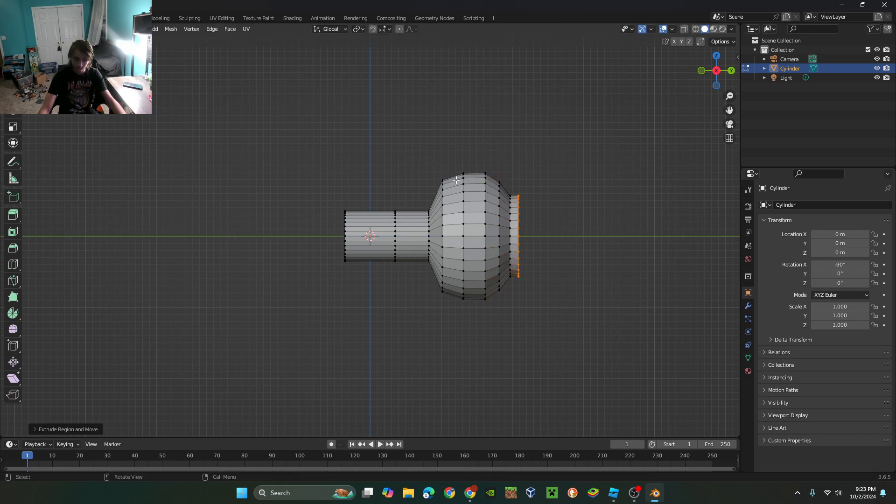
{"action": "left_click", "coordinate": [491, 208]}
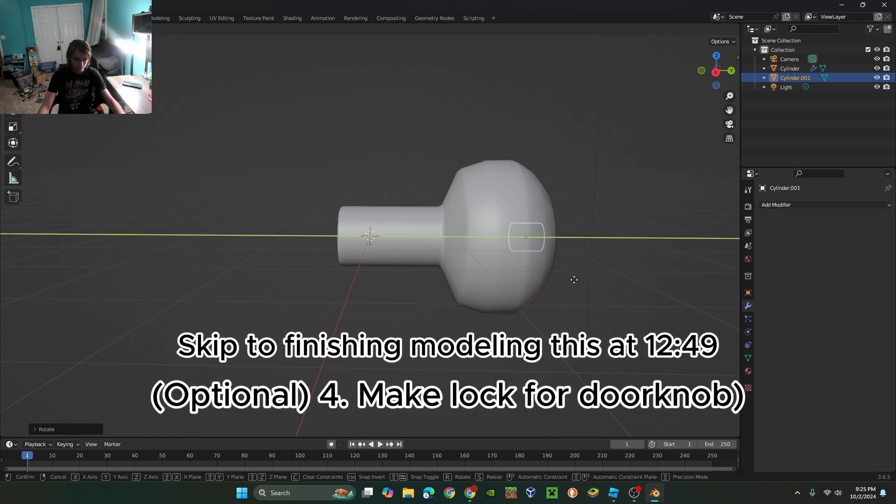
Move the small lock cylinder along the Y axis to the front of the doorknob.
{"action": "mouse_move", "coordinate": [572, 279]}
{"action": "middle_mouse_down"}
{"action": "mouse_move", "coordinate": [481, 275]}
{"action": "mouse_move", "coordinate": [584, 289]}
{"action": "middle_mouse_up"}
{"action": "key", "text": "g"}
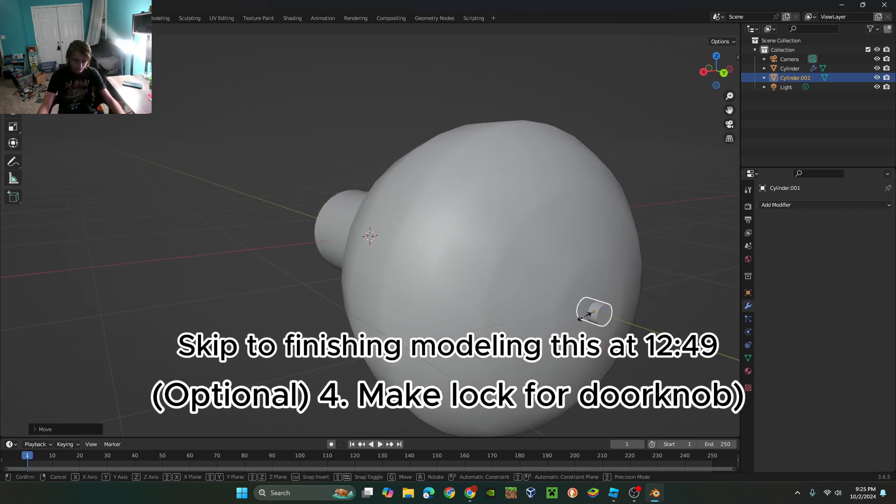
{"action": "left_click", "coordinate": [569, 277]}
Enlarge the lock cylinder and flatten it along Y into a thin disc on the knob's front.
{"action": "key", "text": "s"}
{"action": "key", "text": "z"}
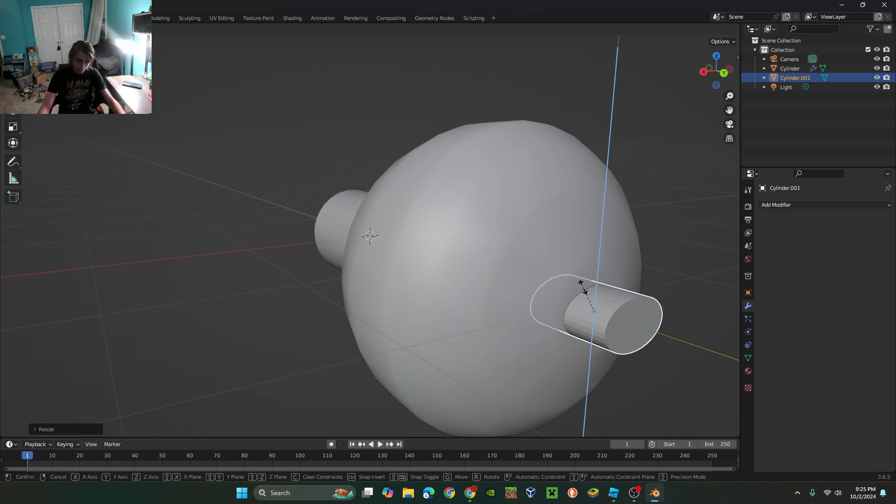
{"action": "key", "text": "x"}
{"action": "key", "text": "y"}
{"action": "left_click", "coordinate": [587, 283]}
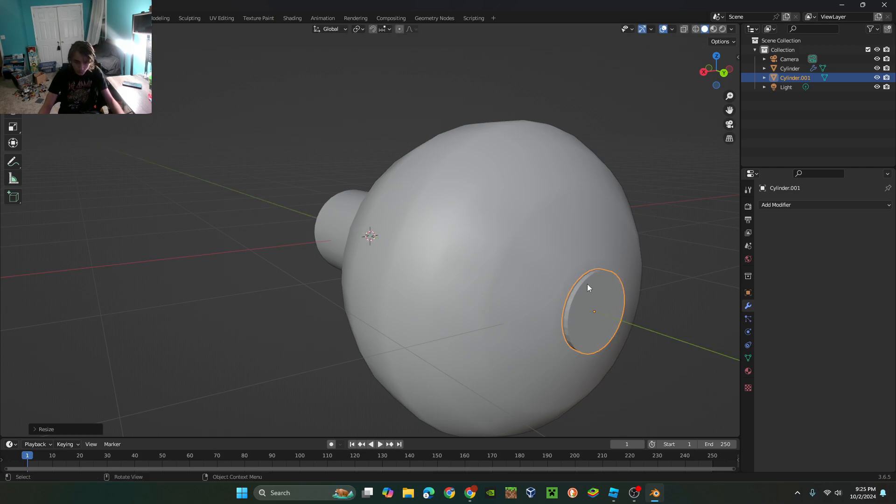
Extrude the front face of the lock disc outward along Y and scale the new face down.
{"action": "key", "text": "Tab"}
{"action": "middle_click_drag", "start_coordinate": [604, 277], "coordinate": [560, 266]}
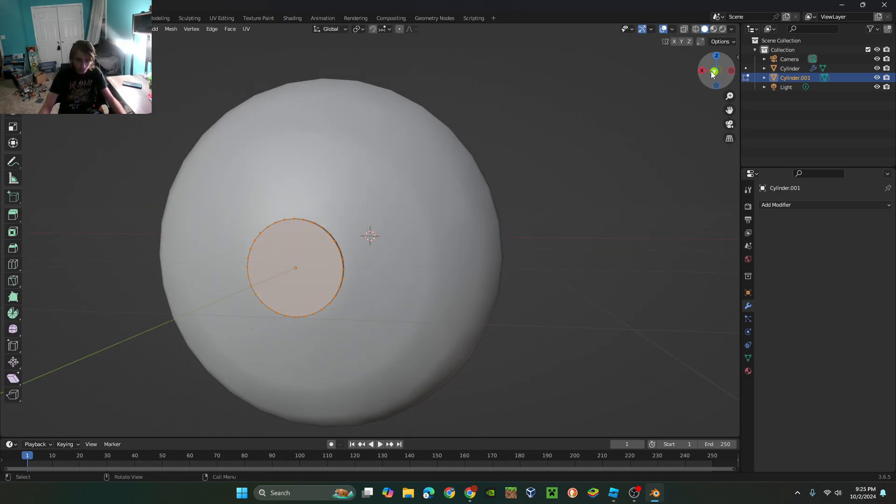
{"action": "left_click", "coordinate": [715, 74]}
{"action": "middle_click_drag", "start_coordinate": [500, 192], "coordinate": [474, 246]}
{"action": "scroll", "coordinate": [473, 246], "scroll_direction": "up", "scroll_amount": 5}
{"action": "scroll", "coordinate": [473, 246], "scroll_direction": "up", "scroll_amount": 3}
{"action": "key", "text": "g"}
{"action": "key", "text": "z"}
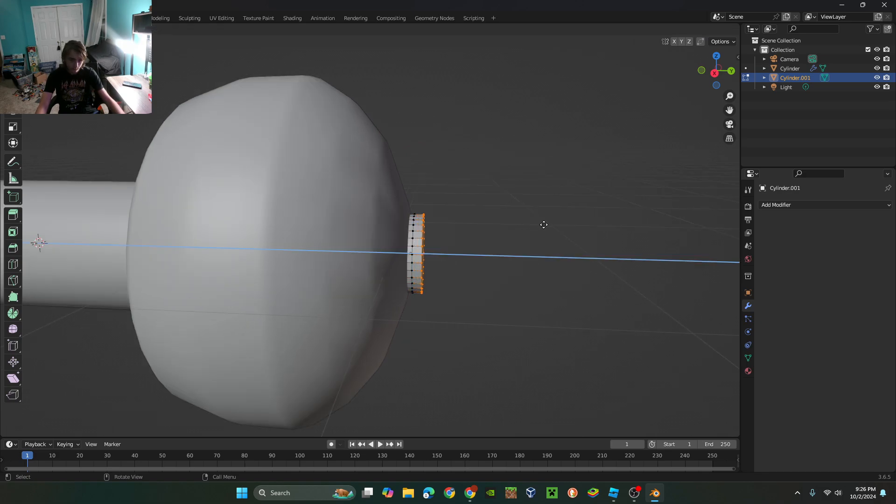
{"action": "key", "text": "e"}
{"action": "key", "text": "y"}
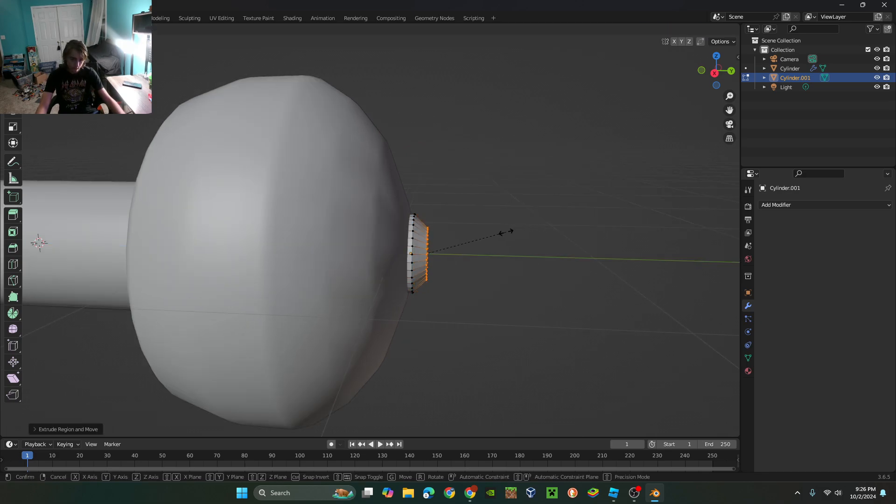
{"action": "left_click", "coordinate": [501, 233]}
Move the scaled front face back along Y so the lock disc gets a shallow sloped rim.
{"action": "key", "text": "g"}
{"action": "key", "text": "z"}
{"action": "key", "text": "y"}
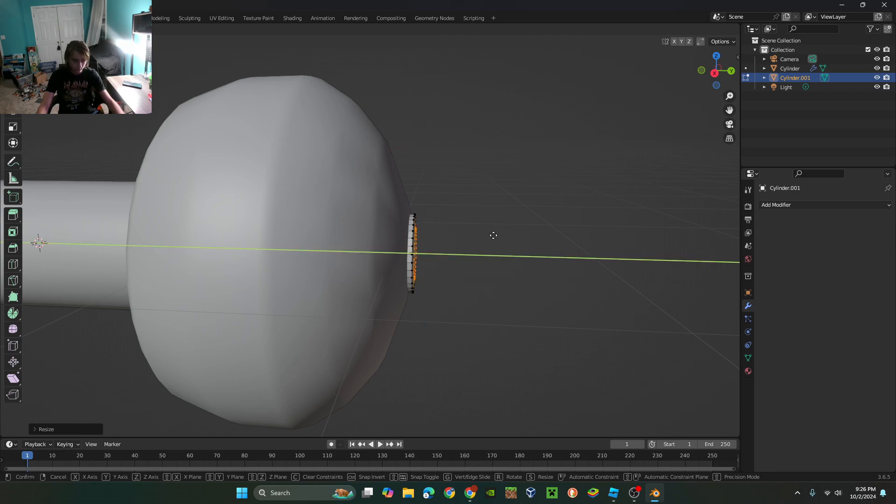
{"action": "left_click", "coordinate": [497, 238]}
{"action": "middle_click_drag", "start_coordinate": [496, 236], "coordinate": [398, 220]}
{"action": "scroll", "coordinate": [403, 224], "scroll_direction": "up", "scroll_amount": 4}
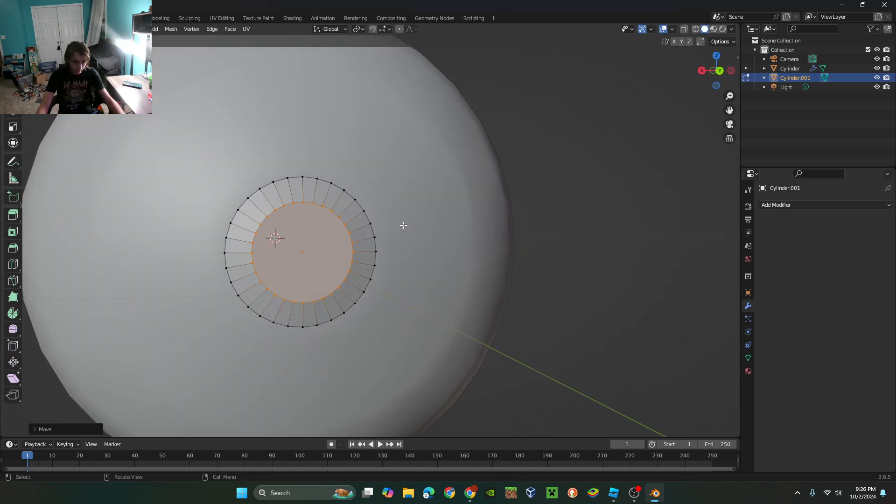
Extrude the lock's front face again, narrow it along X into an upright oval and offset it along Y.
{"action": "key", "text": "e"}
{"action": "key", "text": "s"}
{"action": "key", "text": "x"}
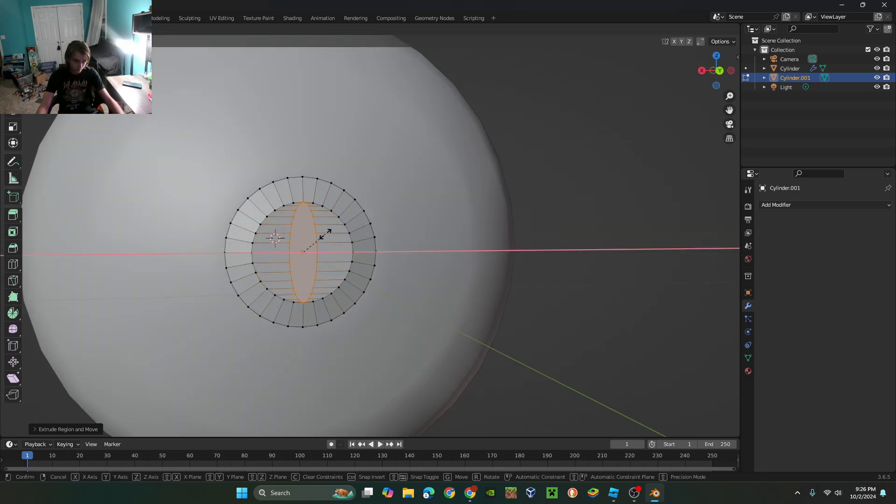
{"action": "left_click", "coordinate": [325, 234]}
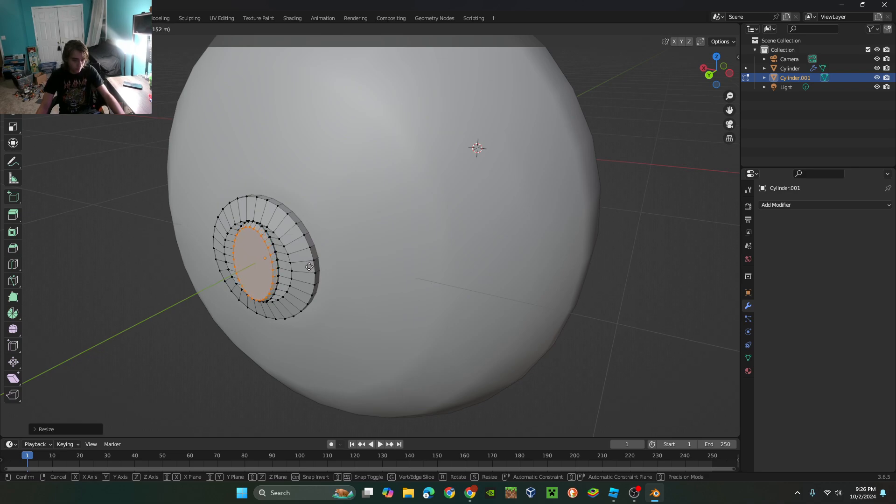
{"action": "key", "text": "z"}
{"action": "key", "text": "x"}
{"action": "key", "text": "y"}
{"action": "left_click", "coordinate": [308, 266]}
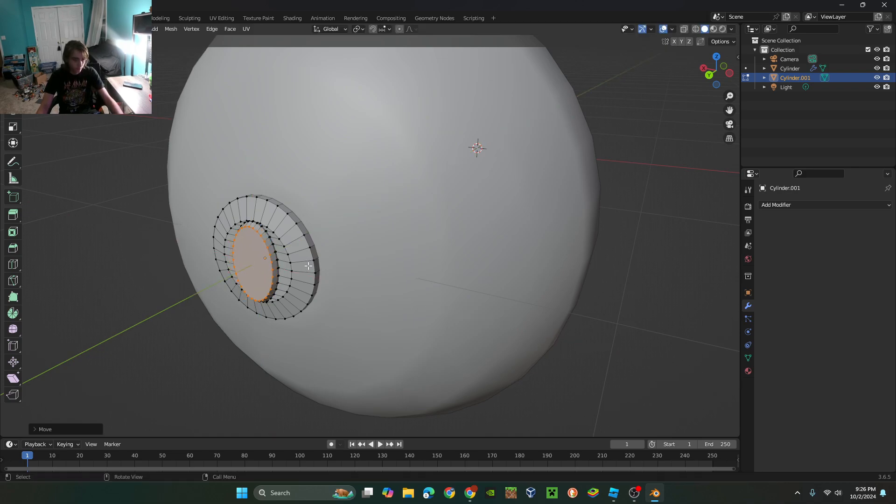
Shrink the oval face slightly and extrude it straight out from the lock to form a thumb-turn.
{"action": "key", "text": "g"}
{"action": "left_click", "coordinate": [300, 264]}
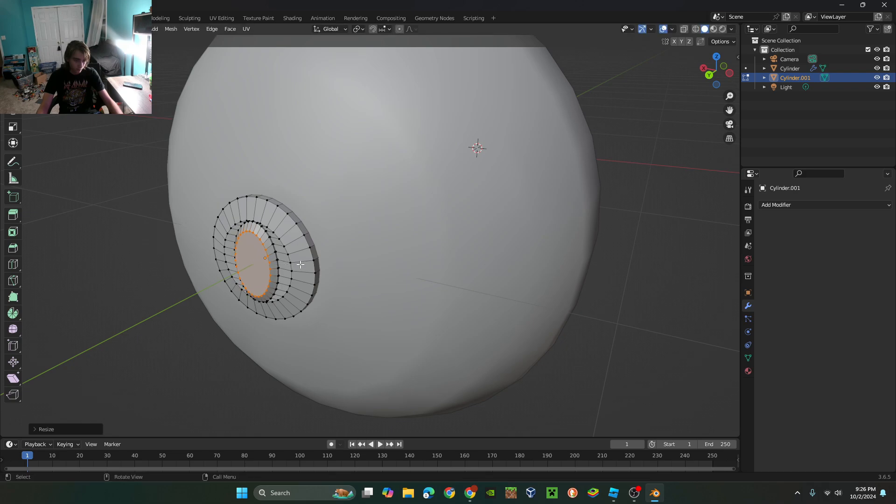
{"action": "key", "text": "g"}
{"action": "key", "text": "x"}
{"action": "key", "text": "z"}
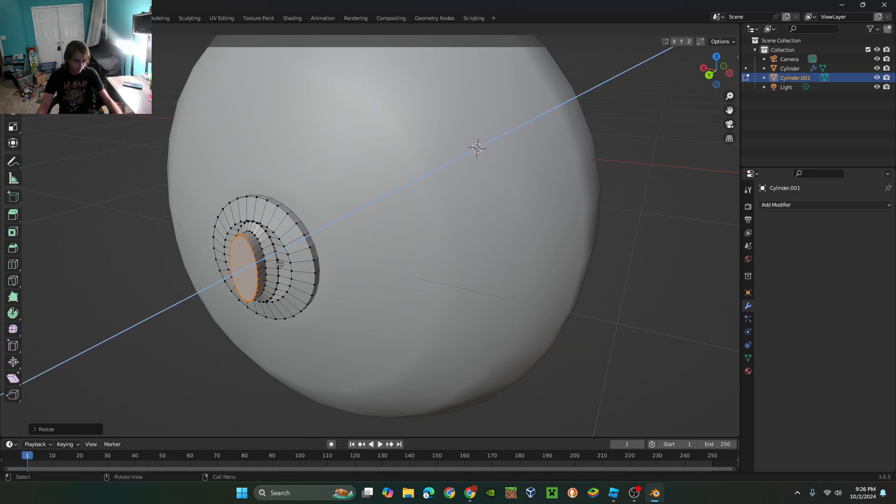
{"action": "left_click", "coordinate": [275, 270]}
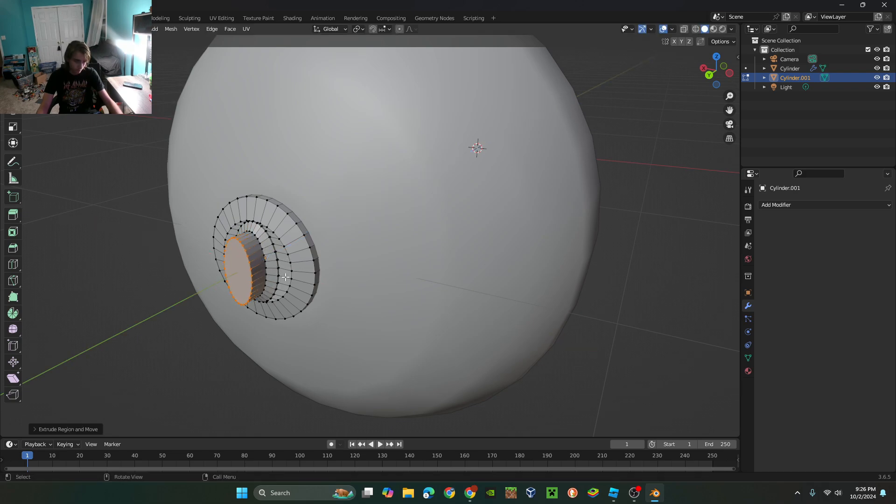
Select the thumb-turn's end and all its side faces and scale them along X into a thin tab.
{"action": "left_click_drag", "start_coordinate": [250, 248], "coordinate": [284, 258]}
{"action": "middle_click_drag", "start_coordinate": [284, 258], "coordinate": [372, 261]}
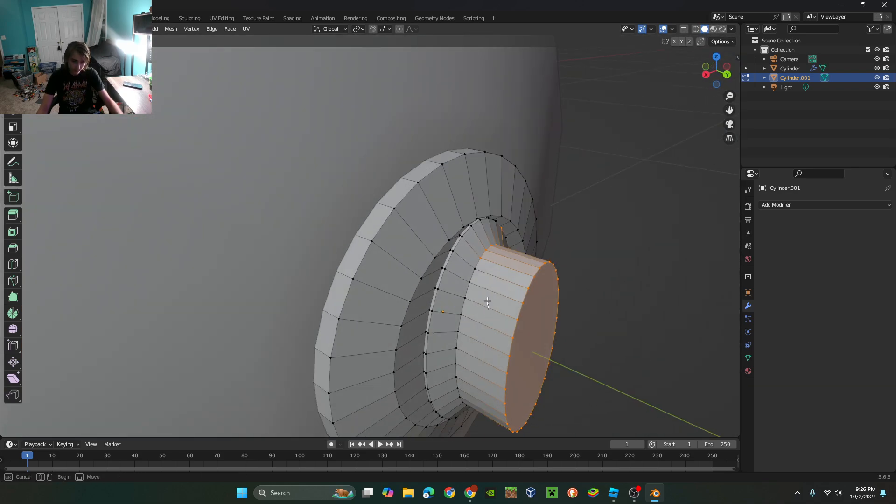
{"action": "middle_click_drag", "start_coordinate": [479, 322], "coordinate": [473, 172], "text": "shift"}
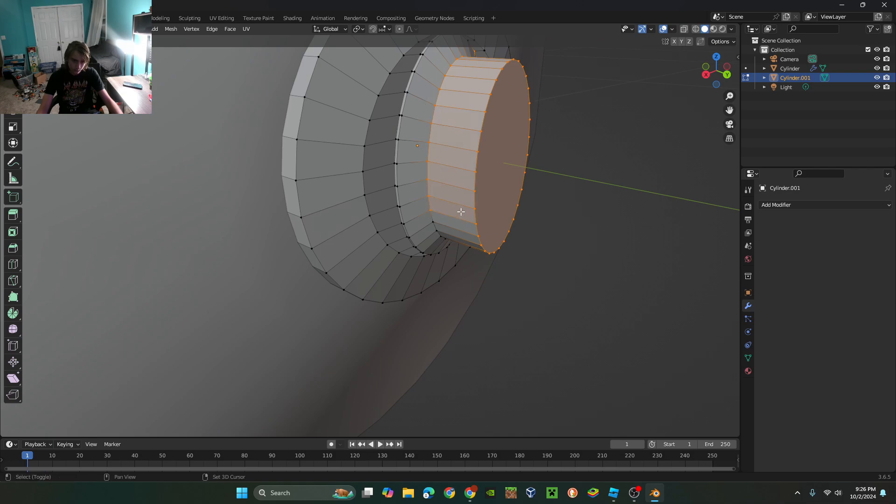
{"action": "middle_click_drag", "start_coordinate": [461, 211], "coordinate": [441, 206]}
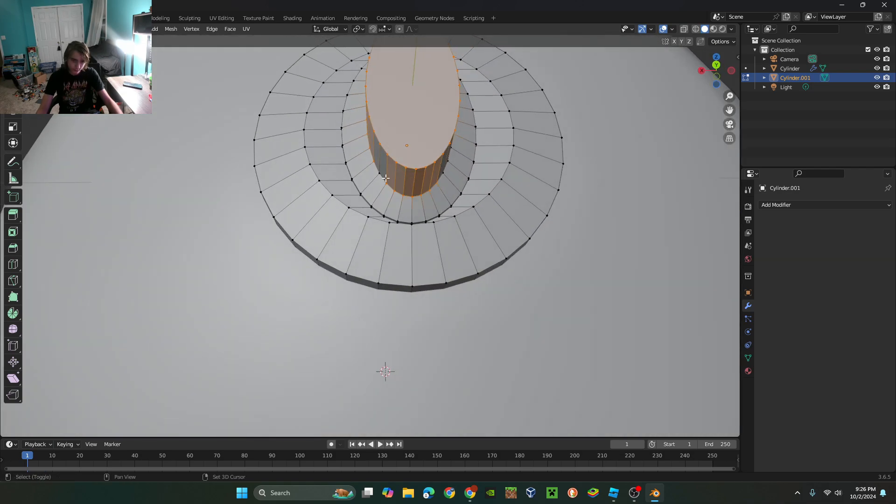
{"action": "middle_click_drag", "start_coordinate": [423, 161], "coordinate": [389, 245]}
{"action": "left_click_drag", "start_coordinate": [359, 187], "coordinate": [359, 188], "text": "shift"}
{"action": "middle_click_drag", "start_coordinate": [359, 188], "coordinate": [434, 201]}
{"action": "key", "text": "r"}
{"action": "key", "text": "x"}
{"action": "left_click", "coordinate": [458, 144]}
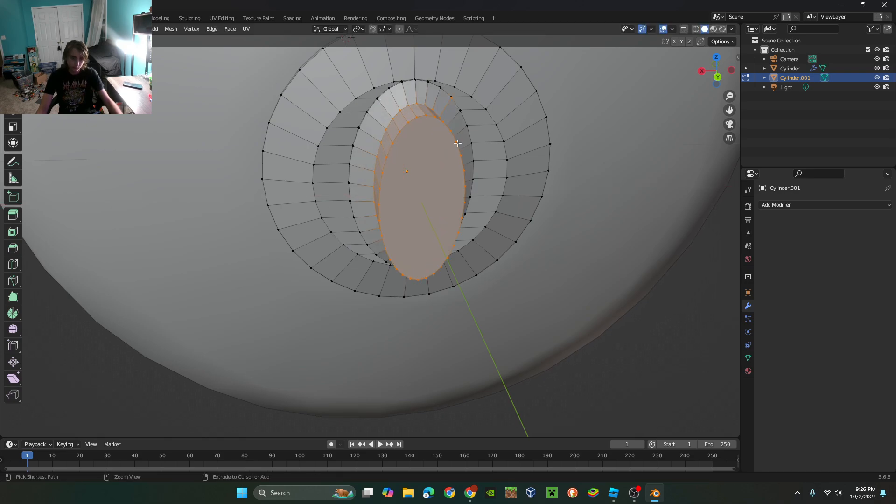
{"action": "key", "text": "r"}
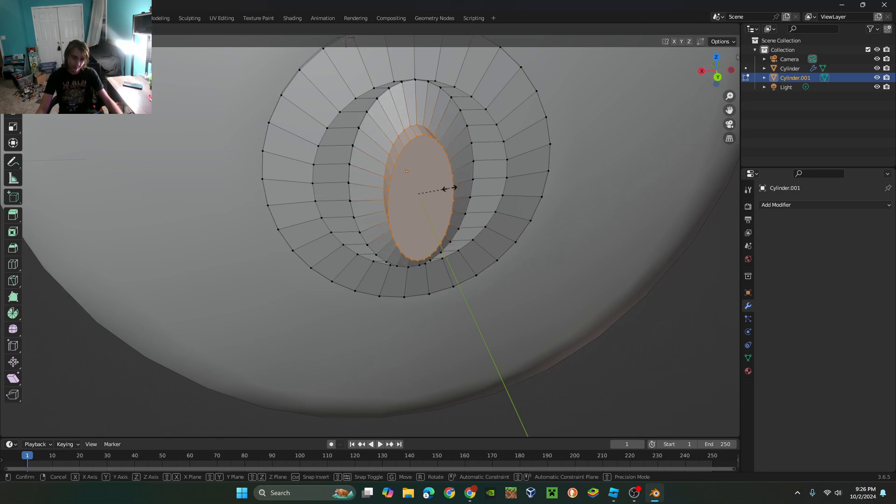
{"action": "key", "text": "x"}
{"action": "left_click", "coordinate": [433, 192]}
Leave mesh editing and apply Shade Smooth to the lock.
{"action": "key", "text": "Tab"}
{"action": "middle_click_drag", "start_coordinate": [447, 183], "coordinate": [411, 167]}
{"action": "right_click", "coordinate": [411, 166]}
{"action": "left_click", "coordinate": [411, 166]}
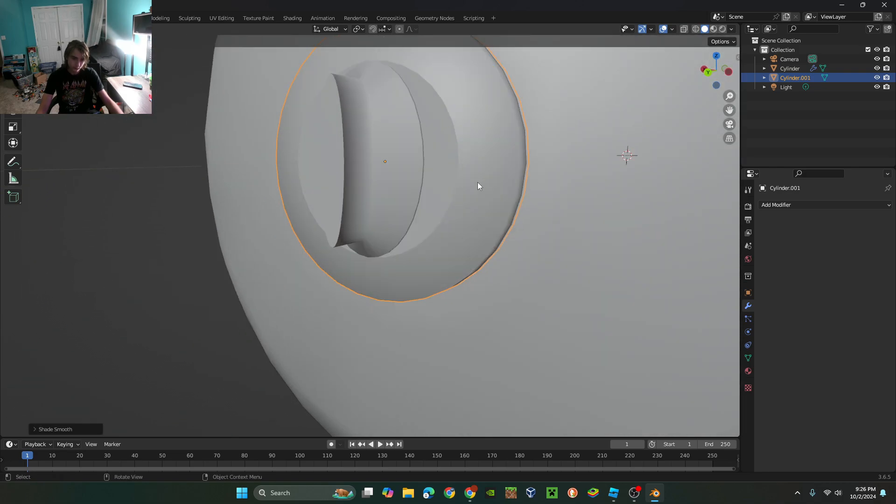
Select the lock's linked geometry and bevel its edges.
{"action": "mouse_move", "coordinate": [478, 183]}
{"action": "middle_mouse_down"}
{"action": "mouse_move", "coordinate": [452, 192]}
{"action": "mouse_move", "coordinate": [632, 79]}
{"action": "mouse_move", "coordinate": [495, 187]}
{"action": "middle_mouse_up"}
{"action": "key", "text": "Tab"}
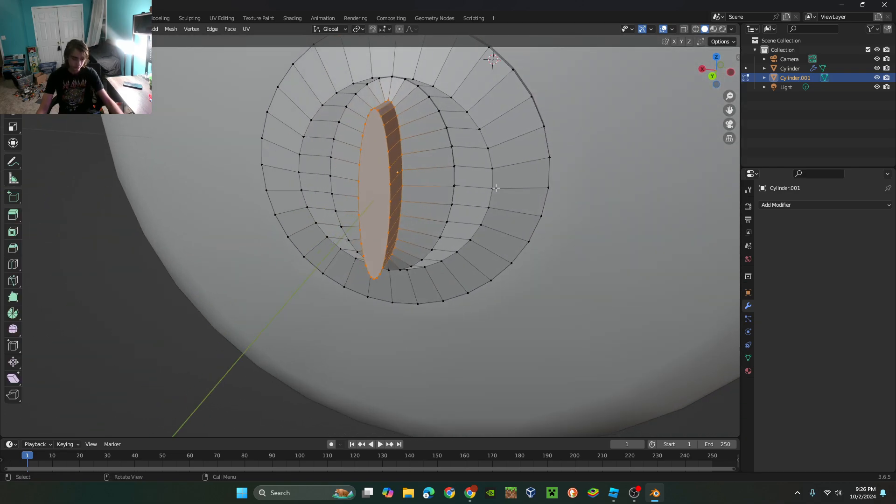
{"action": "key", "text": "l"}
{"action": "key", "text": "ctrl+b"}
{"action": "key", "text": "Escape"}
{"action": "key", "text": "ctrl+b"}
{"action": "scroll", "coordinate": [320, 162], "scroll_direction": "down", "scroll_amount": 5}
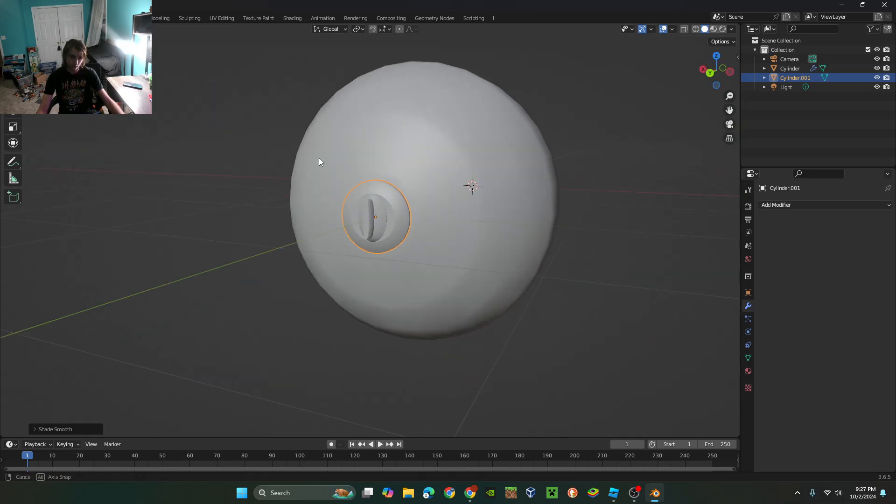
Scale up the lock so it covers more of the knob's front.
{"action": "middle_click_drag", "start_coordinate": [320, 162], "coordinate": [596, 200]}
{"action": "scroll", "coordinate": [472, 182], "scroll_direction": "up", "scroll_amount": 7}
{"action": "key", "text": "s"}
{"action": "left_click", "coordinate": [512, 178]}
{"action": "key", "text": "s"}
{"action": "key", "text": "x"}
{"action": "key", "text": "z"}
{"action": "left_click", "coordinate": [655, 208]}
{"action": "scroll", "coordinate": [350, 252], "scroll_direction": "down", "scroll_amount": 8}
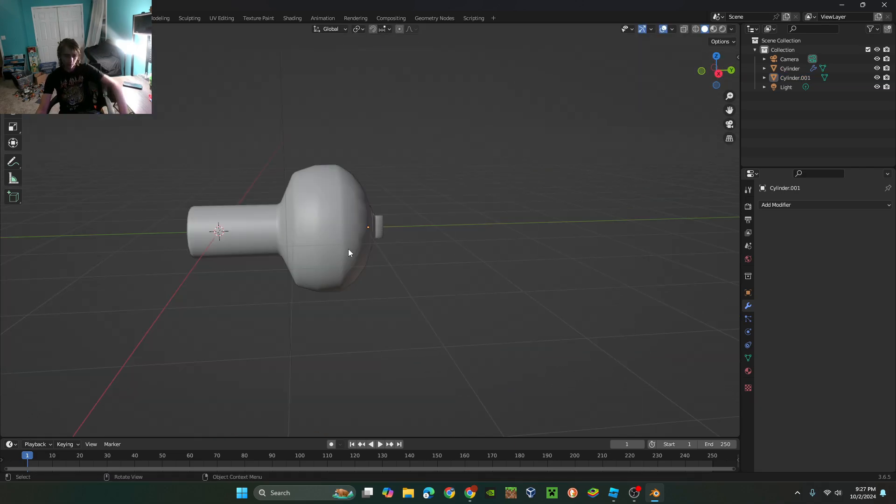
Try to rotate the lock about the Y axis.
{"action": "middle_click_drag", "start_coordinate": [350, 252], "coordinate": [573, 250]}
{"action": "scroll", "coordinate": [410, 208], "scroll_direction": "up", "scroll_amount": 8}
{"action": "left_click", "coordinate": [411, 207]}
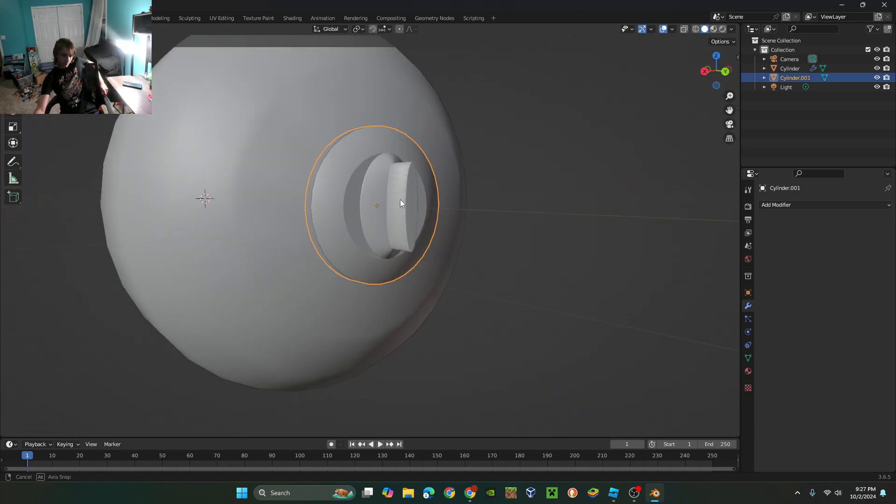
{"action": "middle_click_drag", "start_coordinate": [404, 202], "coordinate": [367, 215]}
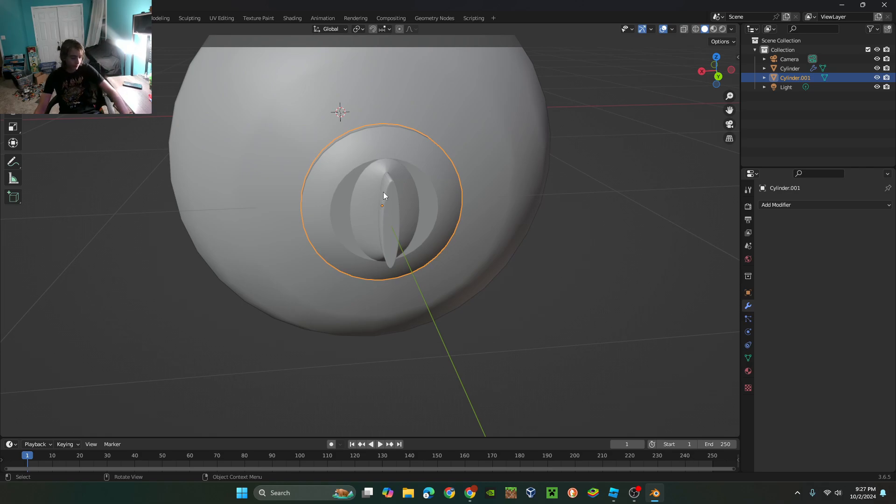
{"action": "key", "text": "r"}
{"action": "key", "text": "x"}
{"action": "key", "text": "z"}
{"action": "key", "text": "y"}
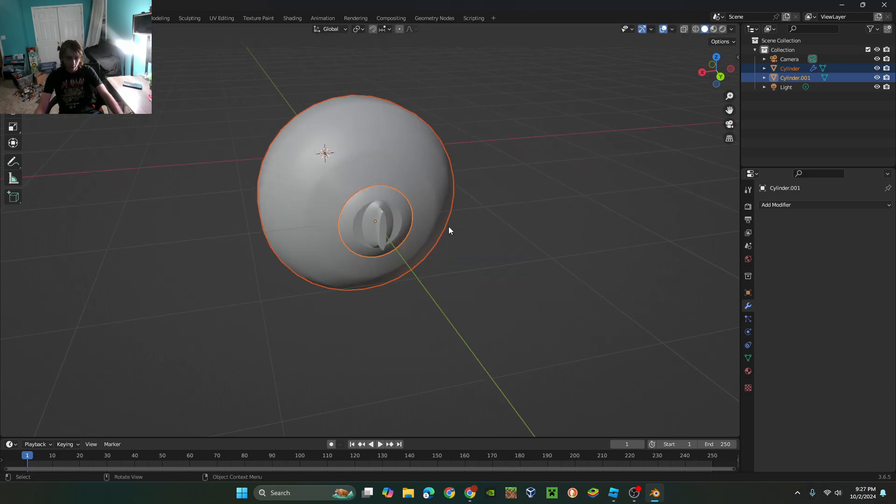
Add a Decimate modifier to the lock and set it to Collapse with a ratio of 0.4218.
{"action": "scroll", "coordinate": [447, 228], "scroll_direction": "up", "scroll_amount": 2}
{"action": "left_click", "coordinate": [405, 218]}
{"action": "scroll", "coordinate": [405, 217], "scroll_direction": "up", "scroll_amount": 3}
{"action": "left_click", "coordinate": [822, 205]}
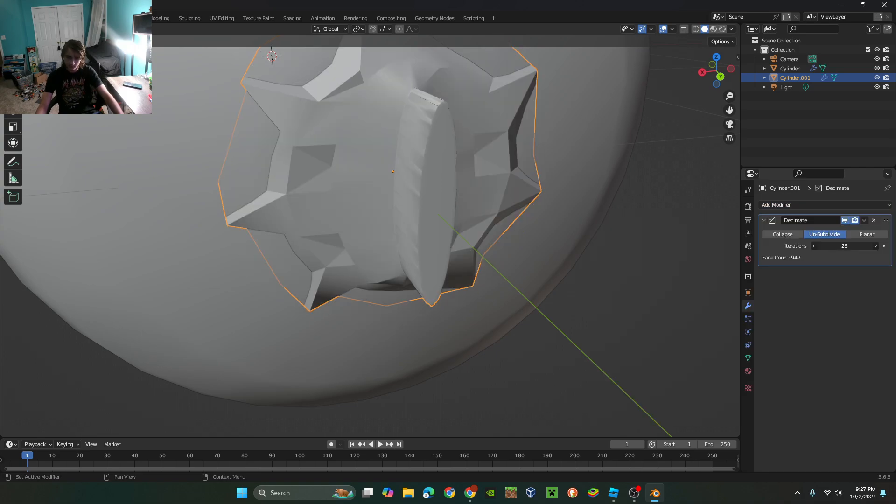
{"action": "scroll", "coordinate": [556, 206], "scroll_direction": "down", "scroll_amount": 3}
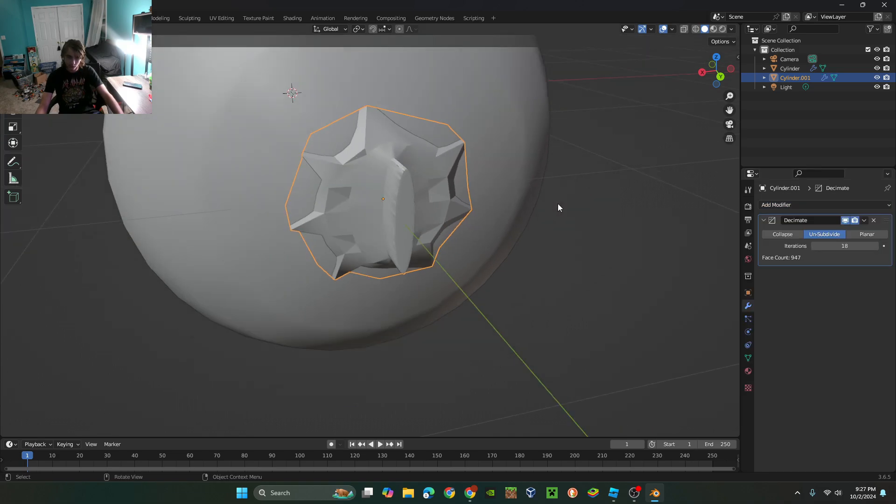
{"action": "middle_click_drag", "start_coordinate": [556, 206], "coordinate": [550, 184]}
{"action": "left_click", "coordinate": [869, 234]}
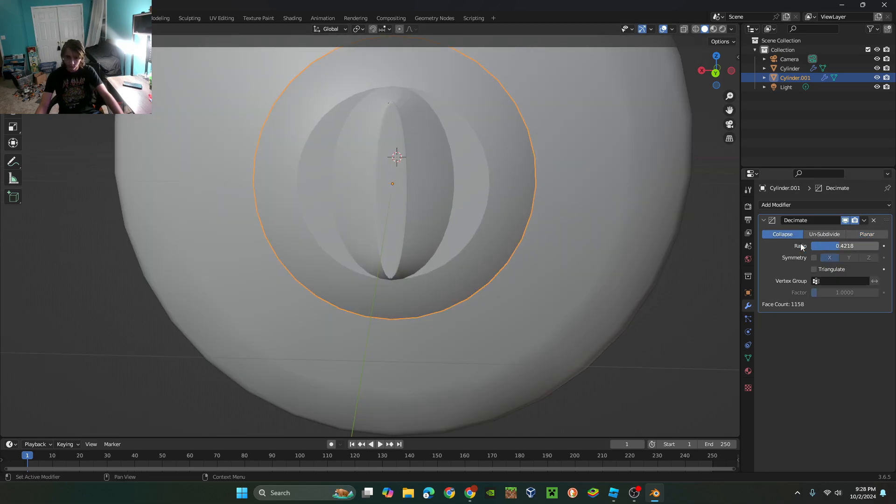
{"action": "middle_click_drag", "start_coordinate": [700, 224], "coordinate": [600, 216]}
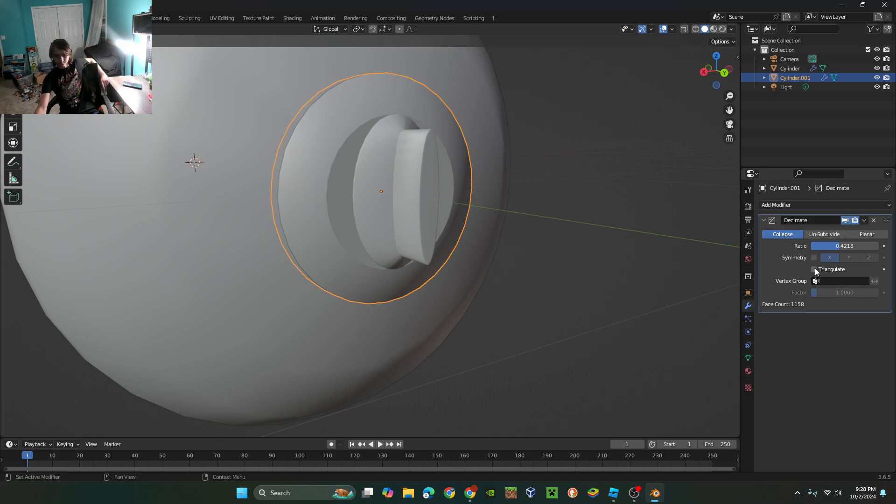
Add a Solidify modifier to the lock and another one to the doorknob.
{"action": "left_click", "coordinate": [793, 205]}
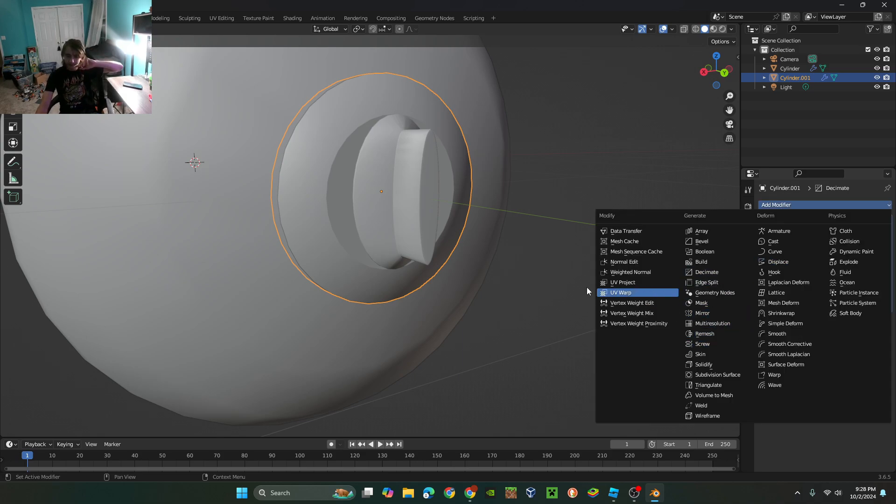
{"action": "scroll", "coordinate": [505, 232], "scroll_direction": "down", "scroll_amount": 5}
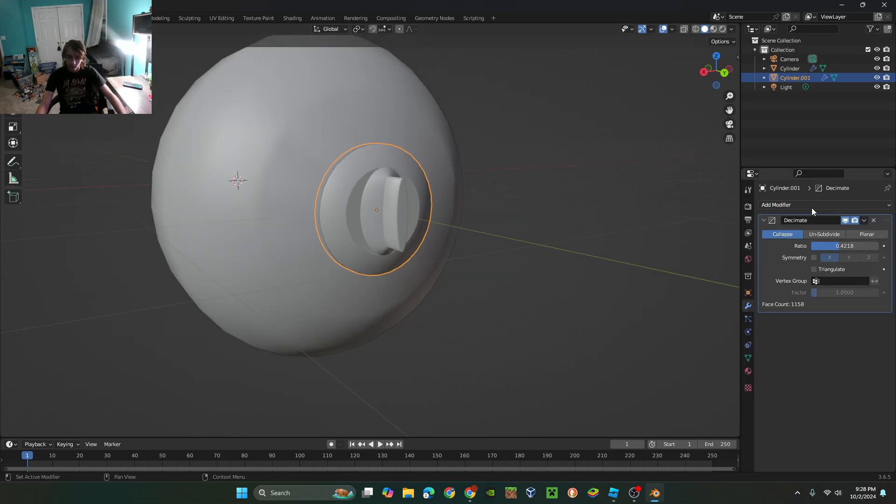
{"action": "left_click", "coordinate": [812, 207]}
{"action": "left_click", "coordinate": [717, 363]}
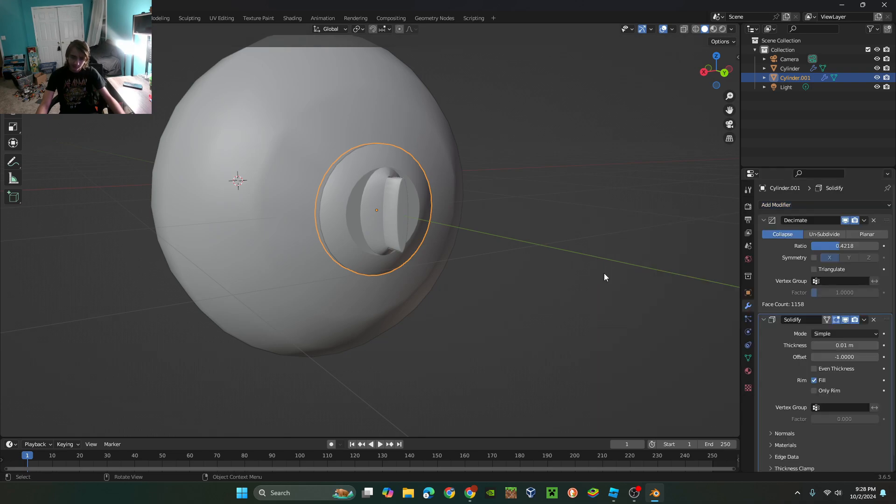
{"action": "left_click", "coordinate": [250, 106]}
{"action": "left_click", "coordinate": [821, 207]}
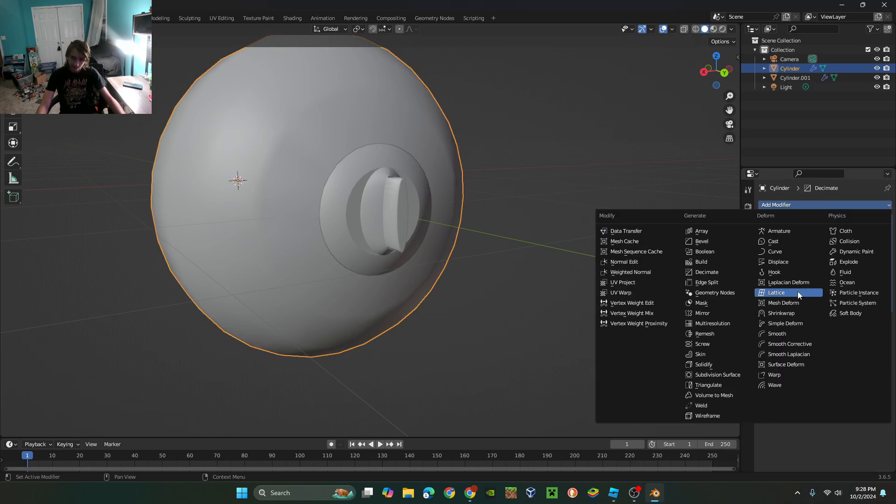
{"action": "left_click", "coordinate": [710, 365]}
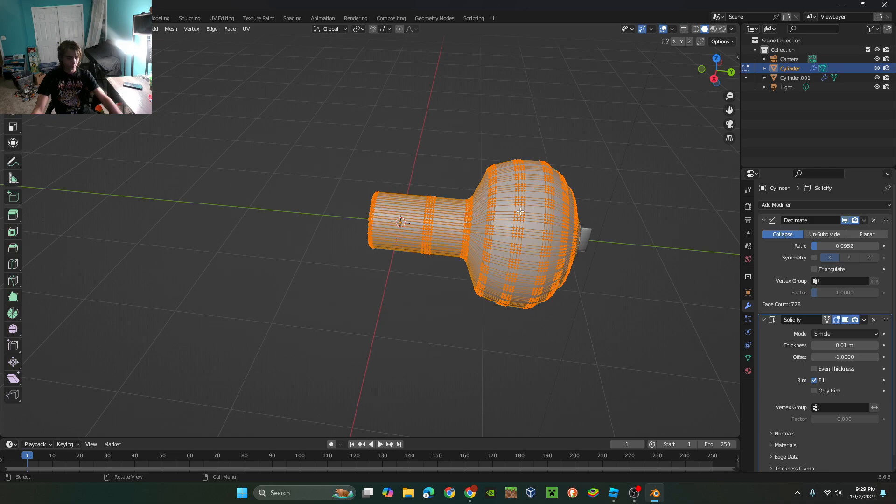
Duplicate the doorknob's whole mesh and rotate the copy about Z to face the opposite way.
{"action": "key", "text": "shift+d"}
{"action": "key", "text": "z"}
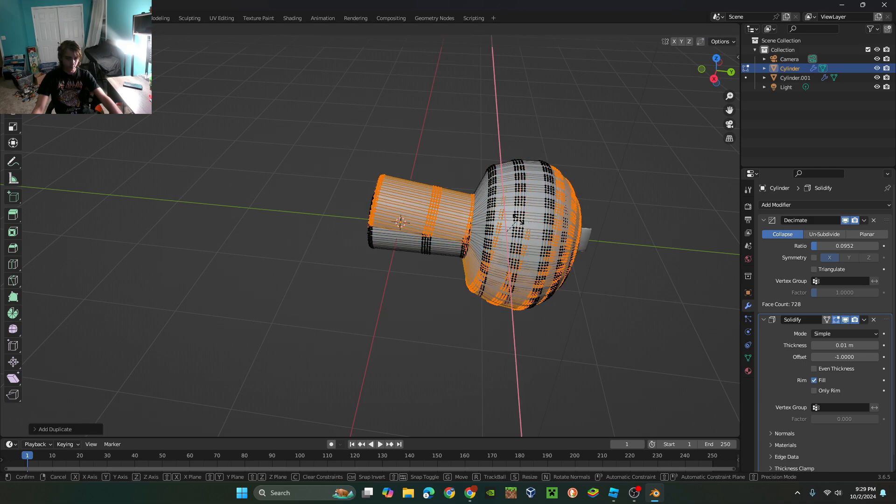
{"action": "left_click", "coordinate": [455, 311]}
Move the duplicated knob along Y until its shaft meets the original shaft, forming a double-sided doorknob.
{"action": "key", "text": "g"}
{"action": "key", "text": "y"}
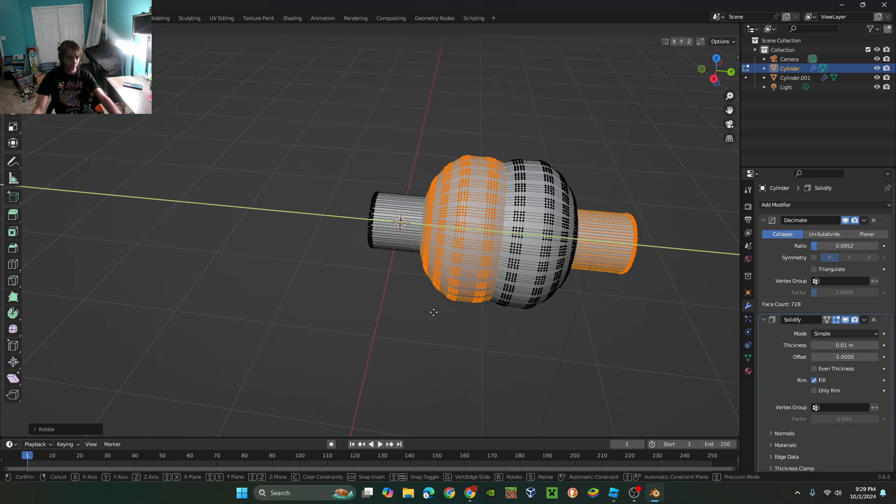
{"action": "left_click", "coordinate": [235, 302]}
{"action": "key", "text": "Tab"}
{"action": "middle_click_drag", "start_coordinate": [235, 302], "coordinate": [622, 283]}
{"action": "middle_click_drag", "start_coordinate": [380, 218], "coordinate": [424, 244]}
{"action": "scroll", "coordinate": [425, 231], "scroll_direction": "down", "scroll_amount": 8}
{"action": "scroll", "coordinate": [424, 242], "scroll_direction": "up", "scroll_amount": 8}
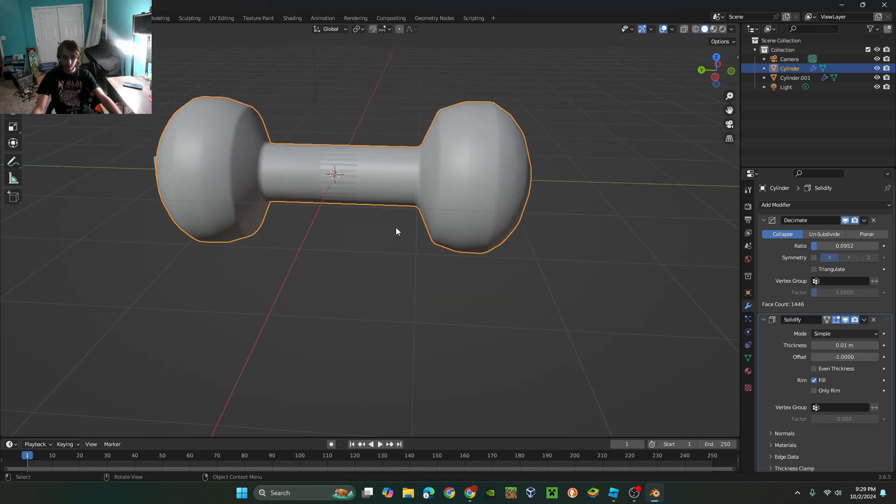
Scale the selected half of the double-sided doorknob mesh along the Y axis.
{"action": "key", "text": "Tab"}
{"action": "key", "text": "g"}
{"action": "key", "text": "x"}
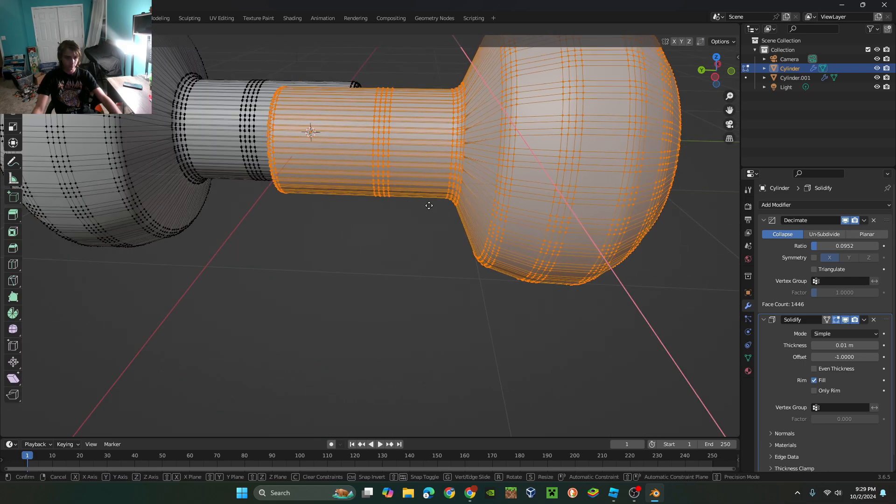
{"action": "key", "text": "z"}
{"action": "key", "text": "y"}
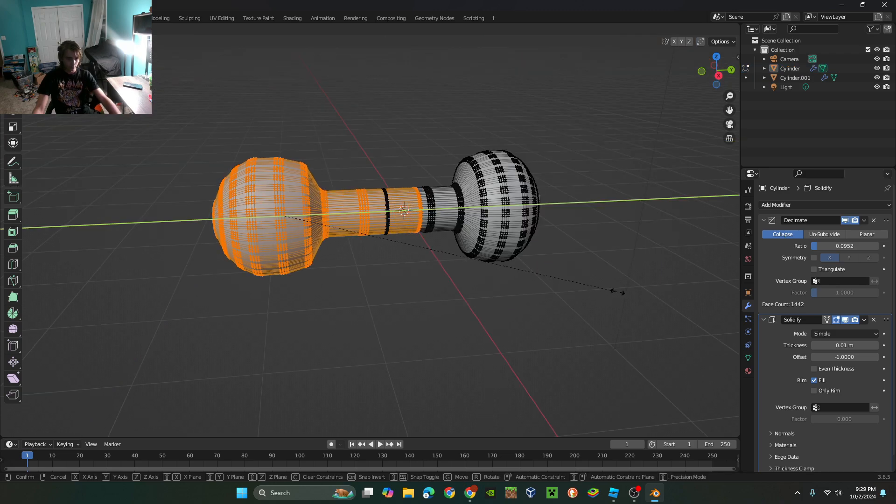
{"action": "left_click", "coordinate": [617, 293]}
Move the selected knob half along Y until its shaft end meets the other shaft, and return to Object Mode.
{"action": "key", "text": "g"}
{"action": "key", "text": "z"}
{"action": "key", "text": "x"}
{"action": "key", "text": "y"}
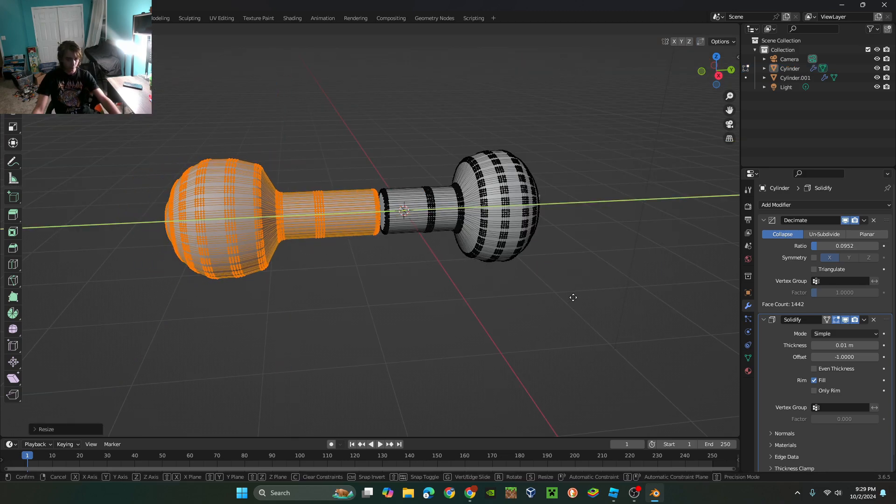
{"action": "left_click", "coordinate": [588, 299]}
{"action": "key", "text": "Tab"}
{"action": "scroll", "coordinate": [398, 270], "scroll_direction": "down", "scroll_amount": 5}
{"action": "middle_click_drag", "start_coordinate": [462, 266], "coordinate": [404, 254]}
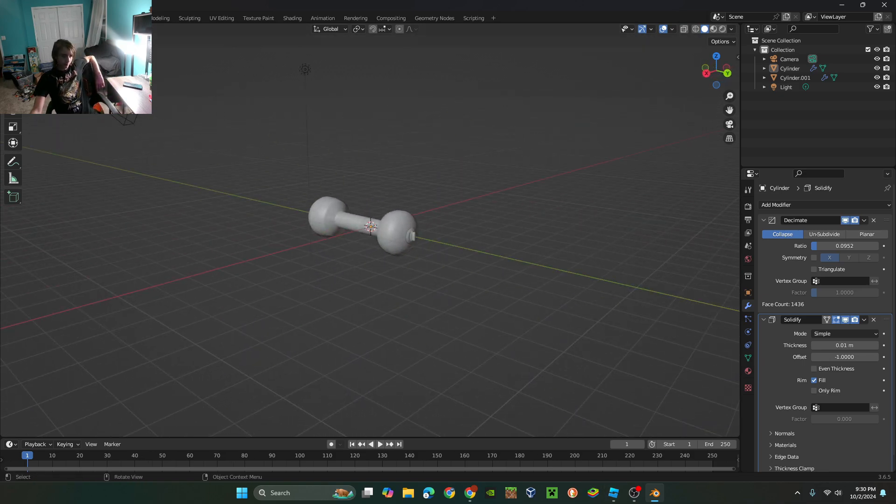
Export the double-sided doorknob with its lock as the FBX file DoorKnob3.
{"action": "left_click", "coordinate": [22, 18]}
{"action": "mouse_move", "coordinate": [42, 153]}
{"action": "left_click", "coordinate": [129, 244]}
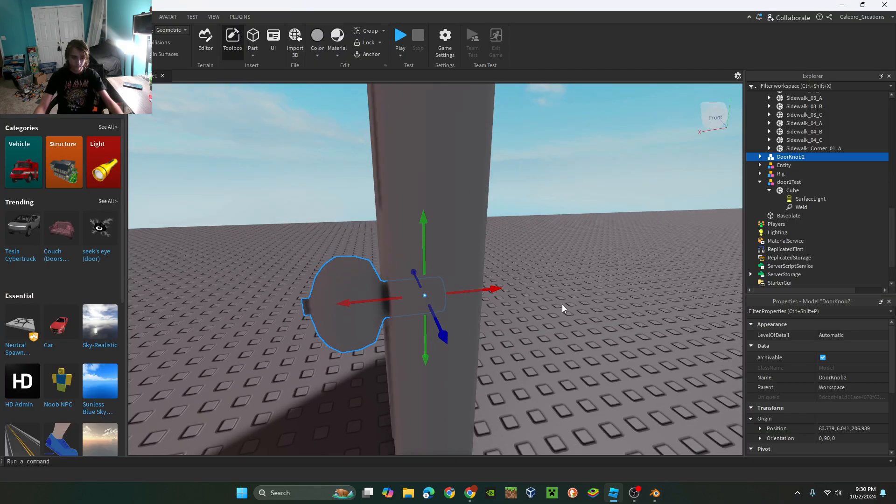
Switch to Roblox Studio and delete the old DoorKnob2 model from the door.
{"action": "right_click_drag", "start_coordinate": [562, 305], "coordinate": [551, 316]}
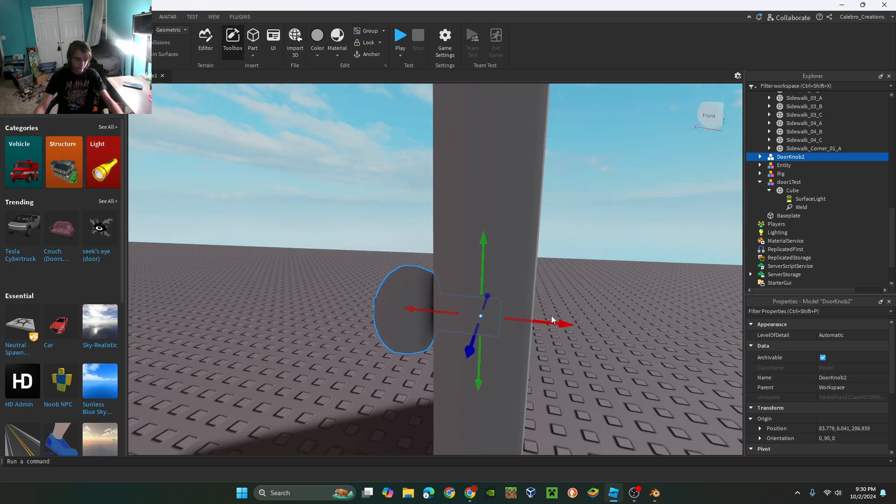
{"action": "left_click_drag", "start_coordinate": [465, 314], "coordinate": [559, 340]}
{"action": "right_click_drag", "start_coordinate": [559, 341], "coordinate": [486, 310]}
{"action": "left_click", "coordinate": [396, 322], "text": "shift"}
{"action": "left_click", "coordinate": [454, 329]}
{"action": "key", "text": "Delete"}
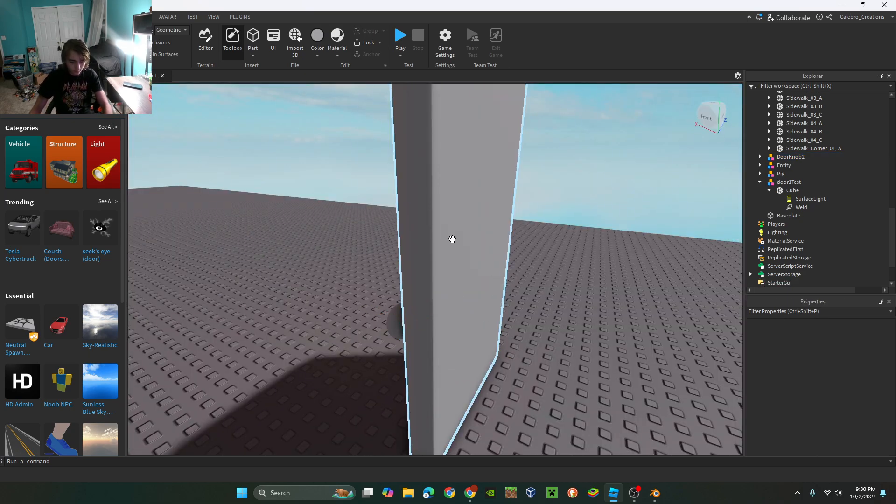
{"action": "left_click", "coordinate": [369, 288]}
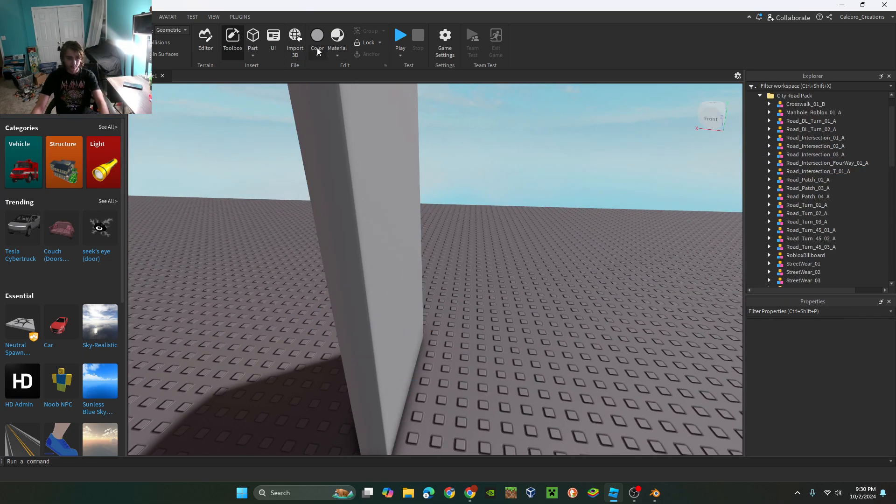
Import the DoorKnob3 mesh file into the workspace.
{"action": "left_click", "coordinate": [296, 42]}
{"action": "scroll", "coordinate": [210, 129], "scroll_direction": "up", "scroll_amount": 1}
{"action": "left_click", "coordinate": [210, 129]}
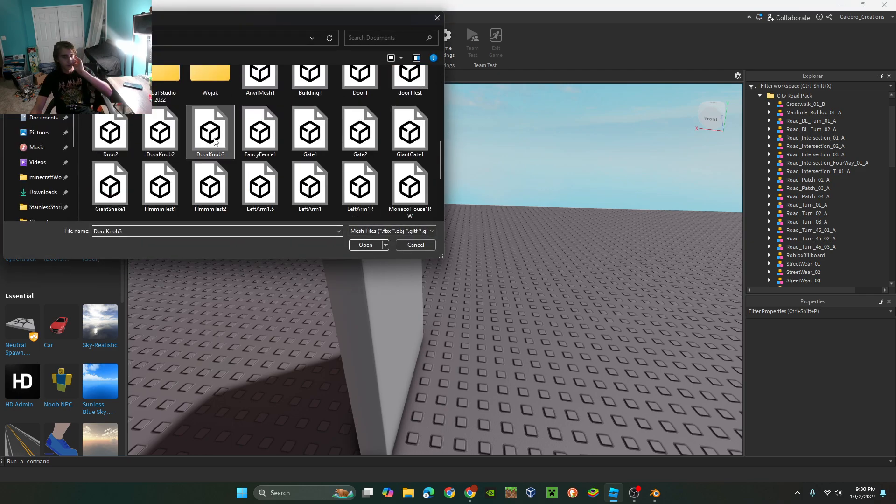
{"action": "left_click", "coordinate": [413, 245]}
{"action": "left_click", "coordinate": [603, 402]}
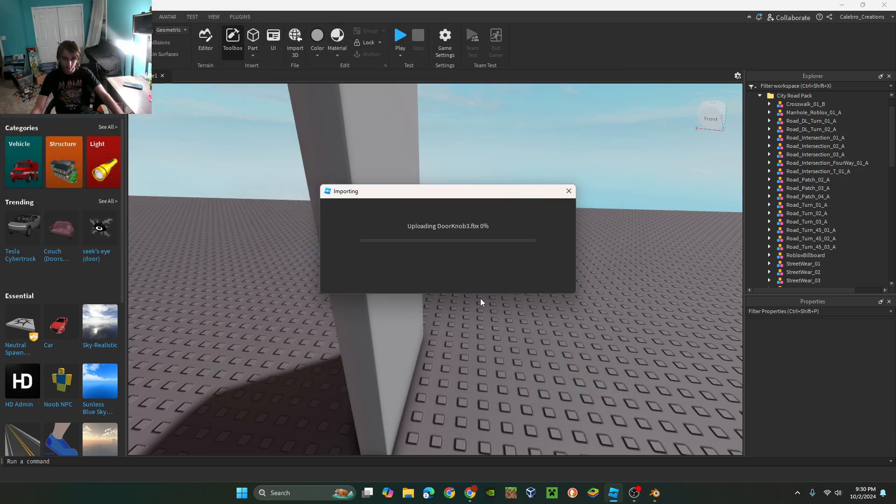
{"action": "left_click", "coordinate": [462, 279]}
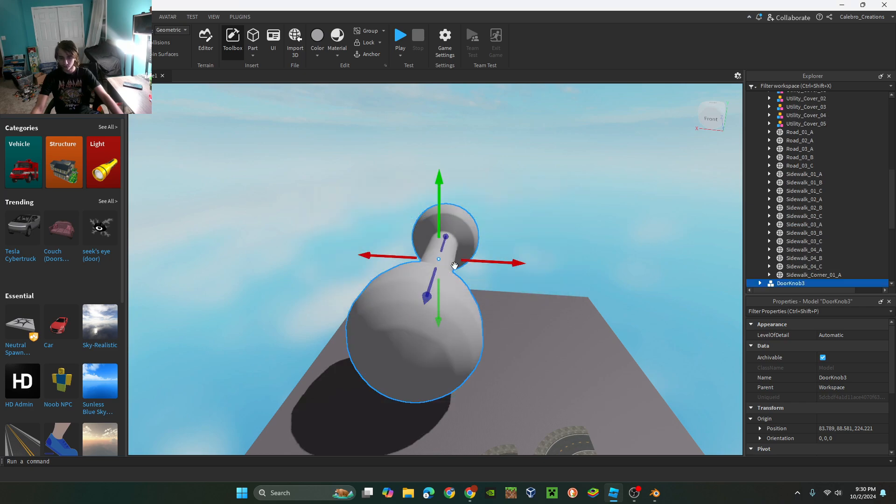
Scale the oversized DoorKnob3 model down to doorknob size and place it through the door's edge, rotated 90° about Y.
{"action": "left_click_drag", "start_coordinate": [439, 202], "coordinate": [444, 292]}
{"action": "key", "text": "f"}
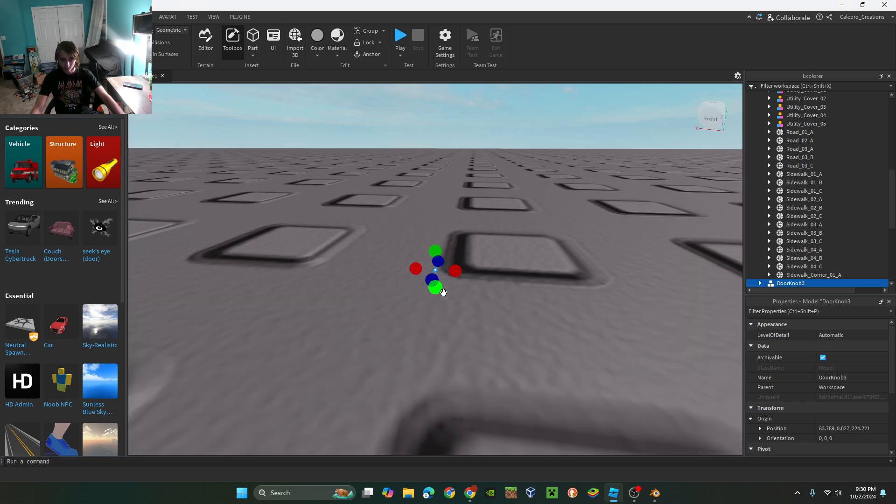
{"action": "right_click_drag", "start_coordinate": [444, 293], "coordinate": [475, 281]}
{"action": "key", "text": "ctrl+z"}
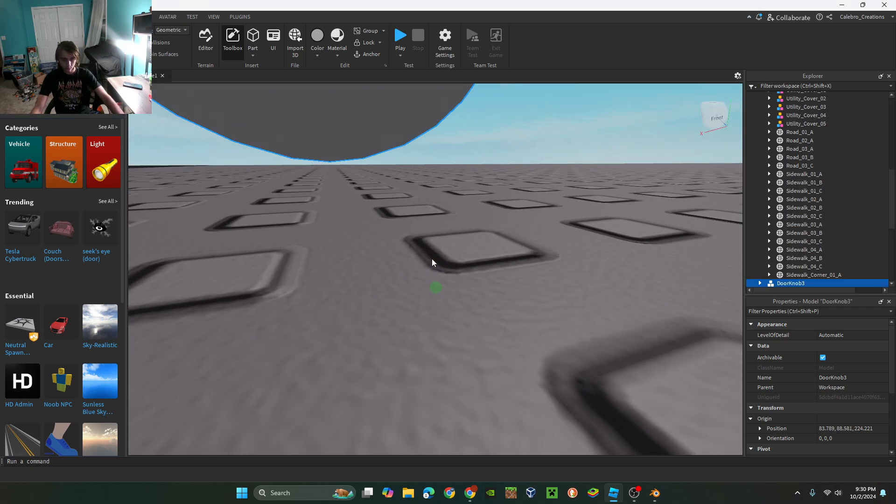
{"action": "key", "text": "ctrl+y"}
{"action": "scroll", "coordinate": [437, 251], "scroll_direction": "down", "scroll_amount": 5}
{"action": "left_click_drag", "start_coordinate": [437, 250], "coordinate": [441, 207]}
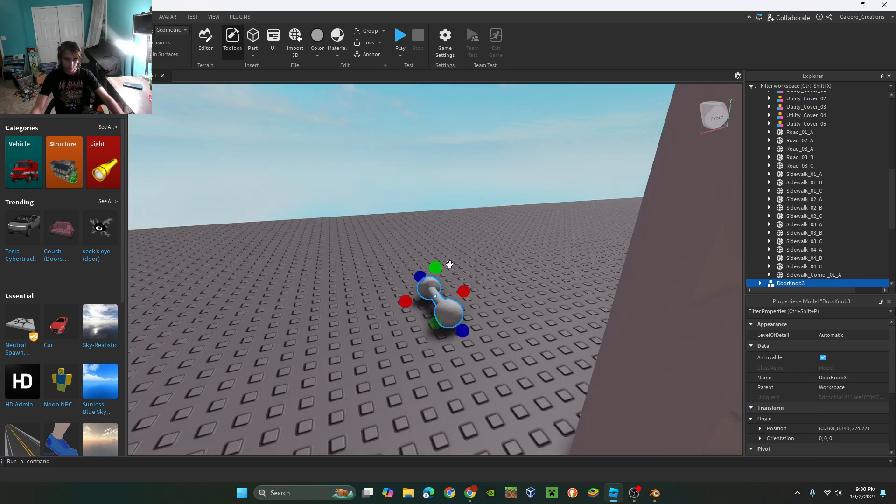
{"action": "left_click_drag", "start_coordinate": [449, 302], "coordinate": [433, 343]}
{"action": "key", "text": "ctrl+z"}
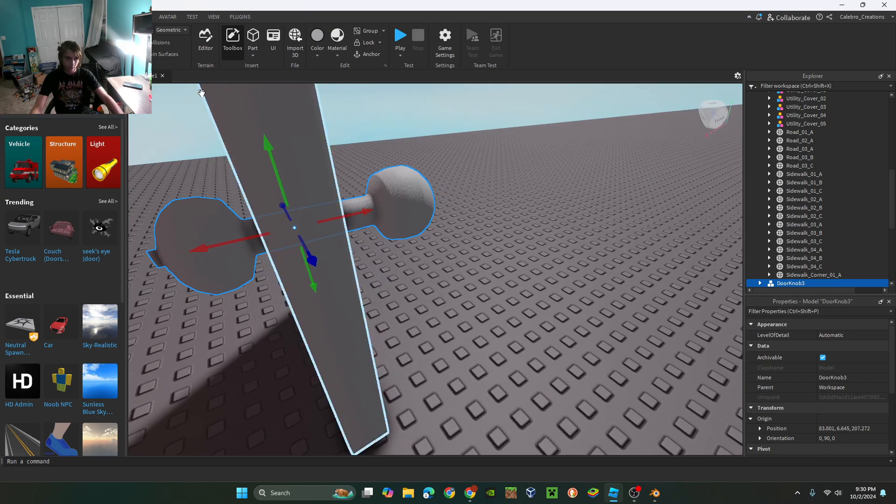
{"action": "left_click", "coordinate": [101, 42]}
{"action": "left_click_drag", "start_coordinate": [442, 201], "coordinate": [405, 214]}
{"action": "key", "text": "ctrl+z"}
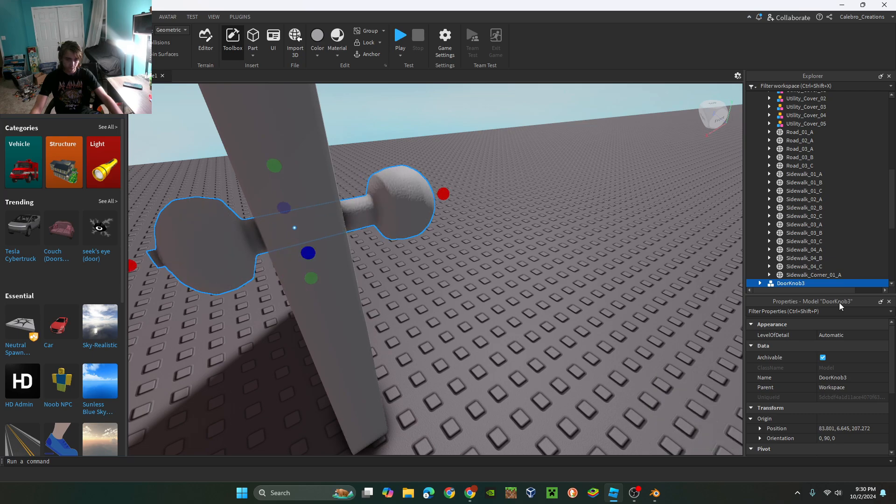
Expand DoorKnob3 to reach its meshes and shift the whole model within the door's edge.
{"action": "left_click", "coordinate": [760, 283]}
{"action": "left_click", "coordinate": [796, 268]}
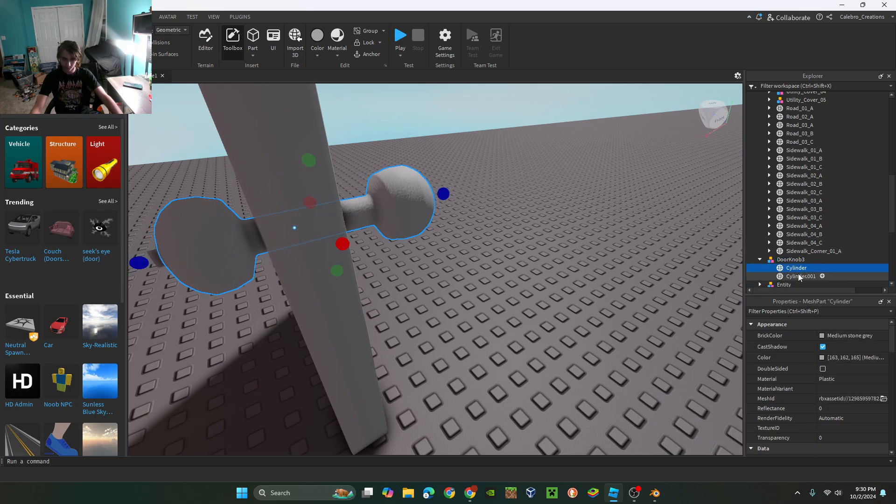
{"action": "left_click", "coordinate": [799, 276]}
{"action": "left_click", "coordinate": [796, 270]}
{"action": "left_click_drag", "start_coordinate": [317, 242], "coordinate": [326, 257]}
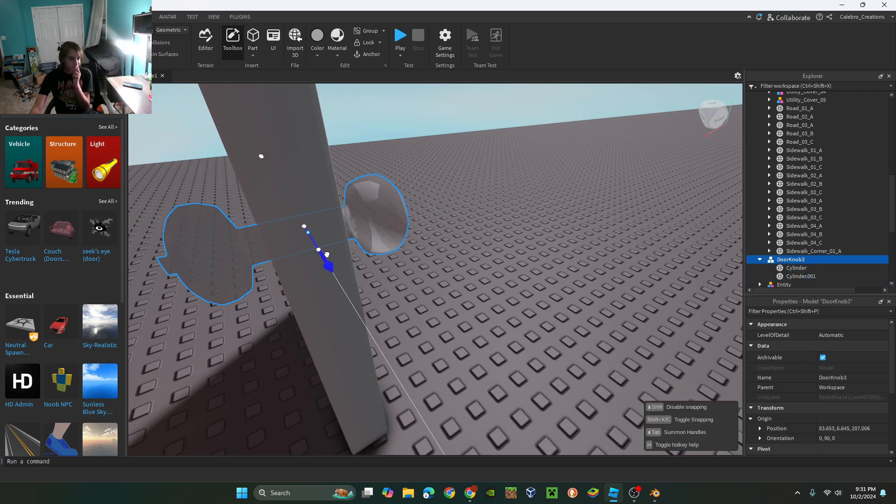
Resize the Cylinder knob mesh on its own so both knobs sit closer to the door faces.
{"action": "right_click_drag", "start_coordinate": [397, 238], "coordinate": [397, 238]}
{"action": "key", "text": "d"}
{"action": "left_click", "coordinate": [789, 269]}
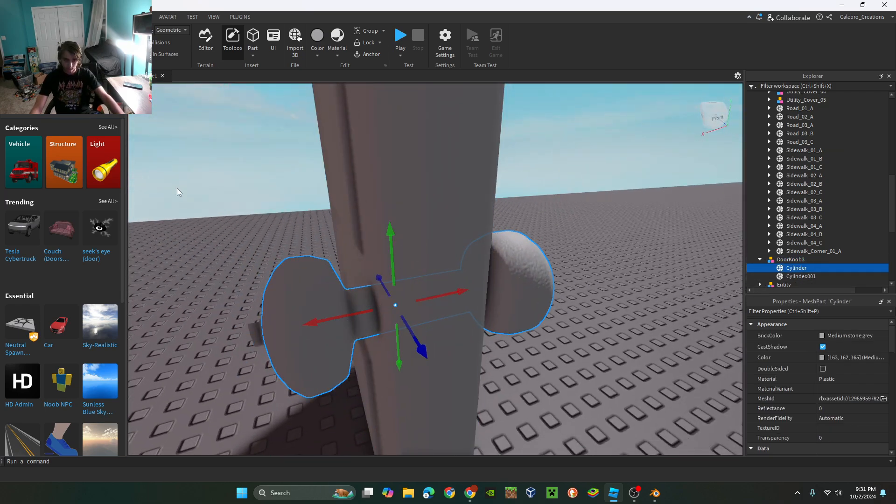
{"action": "key", "text": "ctrl+3"}
{"action": "mouse_move", "coordinate": [538, 270]}
{"action": "left_mouse_down"}
{"action": "mouse_move", "coordinate": [524, 277]}
{"action": "mouse_move", "coordinate": [533, 273]}
{"action": "left_mouse_up"}
{"action": "right_click_drag", "start_coordinate": [533, 273], "coordinate": [544, 278]}
{"action": "left_click_drag", "start_coordinate": [423, 218], "coordinate": [424, 237]}
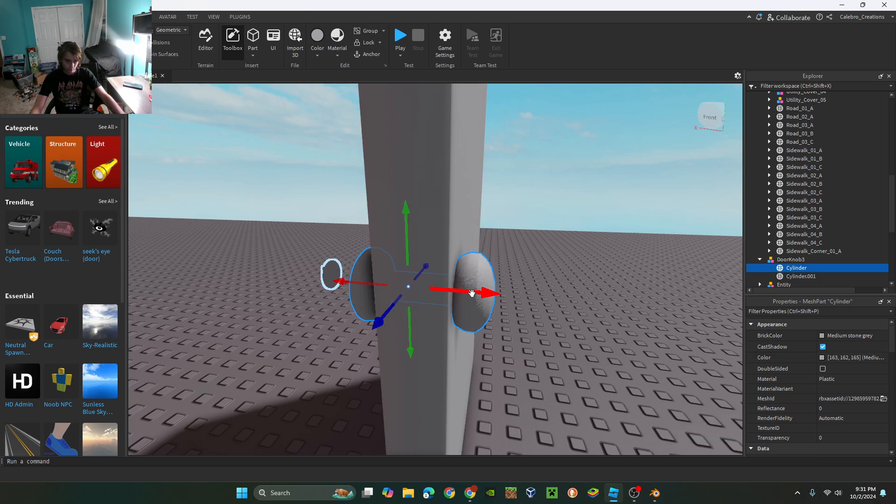
Scale down the Cylinder.001 lock mesh and move it against the outer face of the knob.
{"action": "right_click_drag", "start_coordinate": [473, 294], "coordinate": [473, 294]}
{"action": "key", "text": "ctrl+3"}
{"action": "left_click", "coordinate": [802, 278]}
{"action": "right_click_drag", "start_coordinate": [516, 241], "coordinate": [517, 241]}
{"action": "left_click_drag", "start_coordinate": [408, 172], "coordinate": [407, 200]}
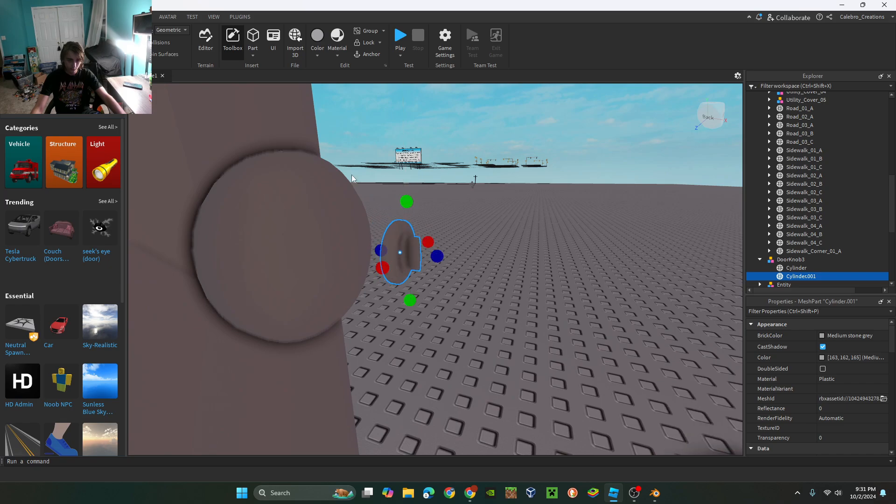
{"action": "key", "text": "ctrl+2"}
{"action": "left_click_drag", "start_coordinate": [441, 258], "coordinate": [390, 253]}
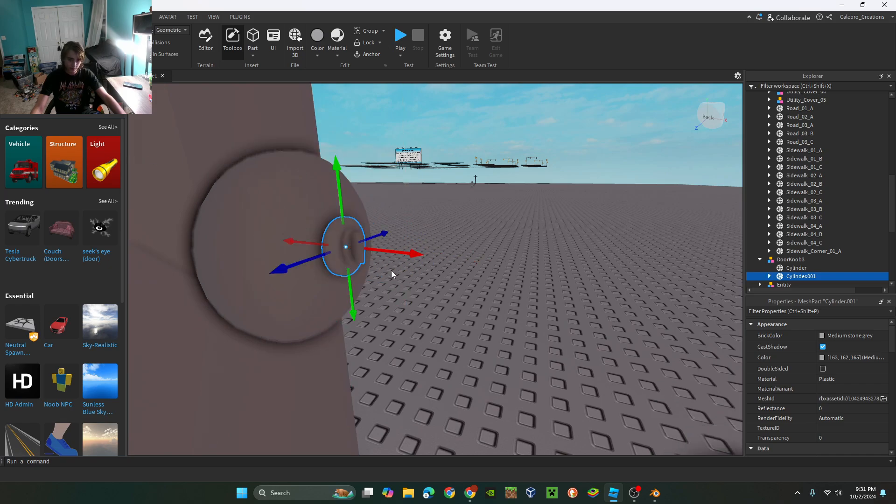
Set the lock's BrickColor to Institutional white and push the lock into the knob's face.
{"action": "left_click", "coordinate": [840, 336]}
{"action": "left_click", "coordinate": [881, 475]}
{"action": "right_click_drag", "start_coordinate": [544, 322], "coordinate": [545, 318]}
{"action": "left_click_drag", "start_coordinate": [558, 236], "coordinate": [540, 239]}
{"action": "left_click", "coordinate": [576, 243]}
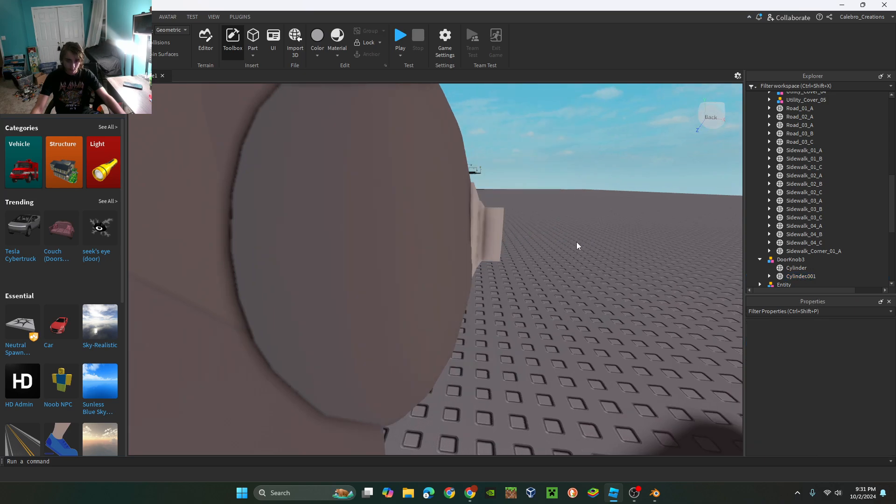
Rename the door1Test model to Door.
{"action": "key", "text": "s"}
{"action": "right_click_drag", "start_coordinate": [533, 157], "coordinate": [533, 157]}
{"action": "key", "text": "w"}
{"action": "key", "text": "a"}
{"action": "key", "text": "q"}
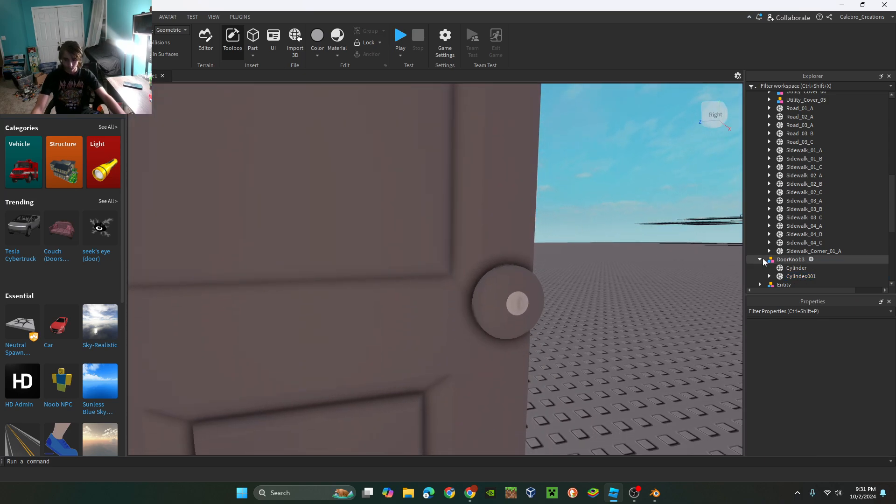
{"action": "left_click", "coordinate": [503, 214]}
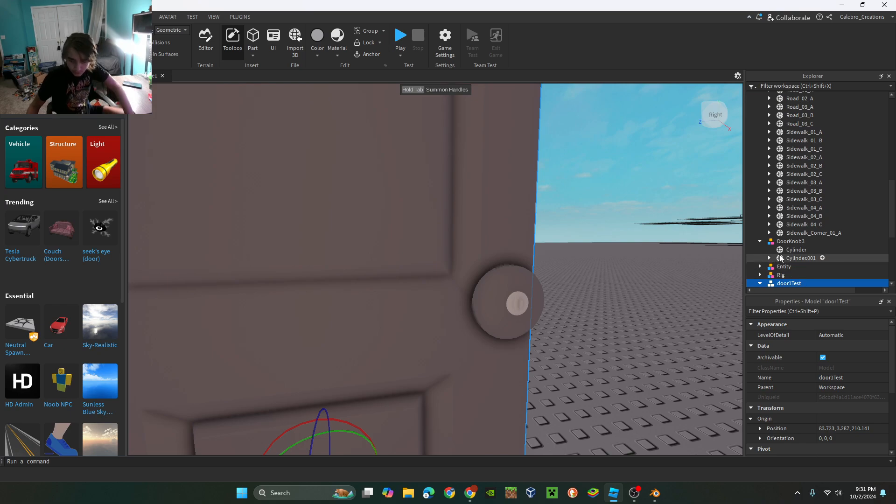
{"action": "scroll", "coordinate": [766, 233], "scroll_direction": "down", "scroll_amount": 3}
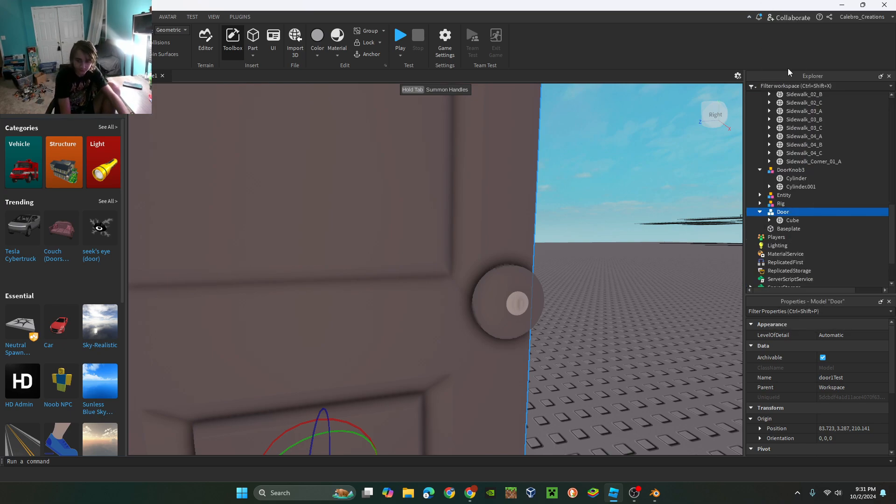
Move the Cylinder and Cylinder.001 meshes from DoorKnob3 into the Door model and rename Cylinder to DoorKnob.
{"action": "left_click", "coordinate": [796, 179]}
{"action": "left_click", "coordinate": [796, 186], "text": "shift"}
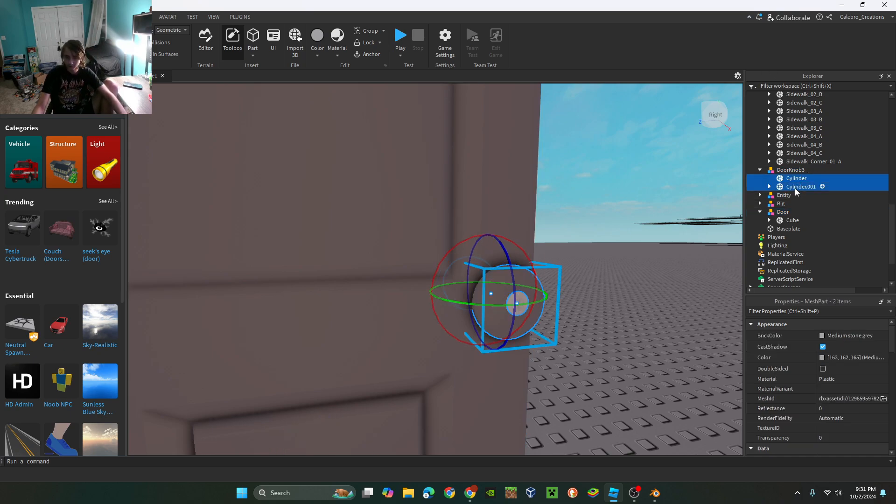
{"action": "left_click_drag", "start_coordinate": [796, 179], "coordinate": [797, 213]}
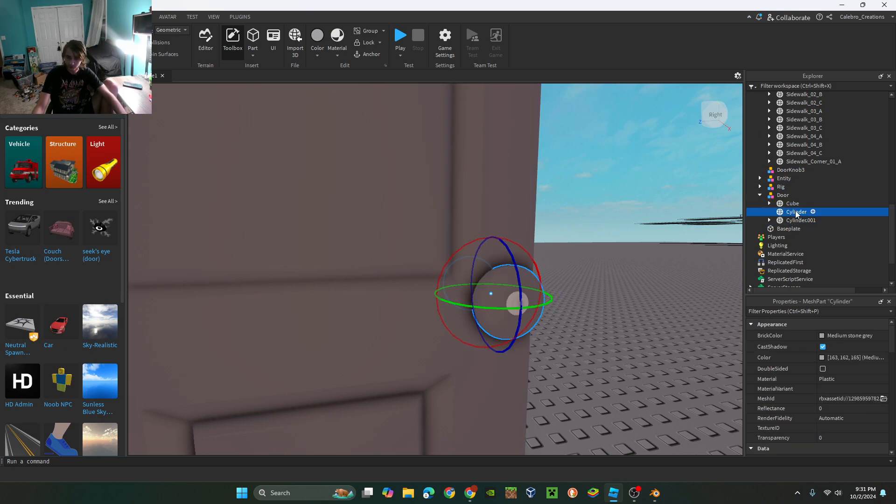
{"action": "key", "text": "F2"}
{"action": "type", "text": "DoorKnob"}
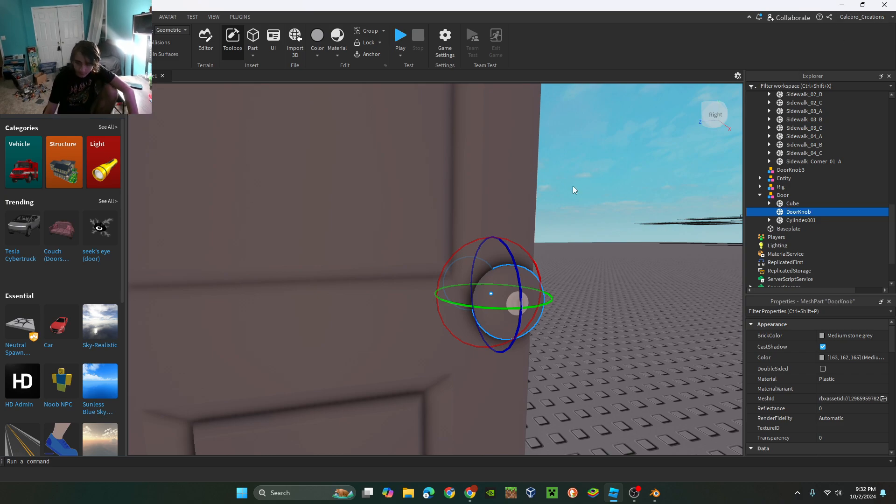
Nest the Cylinder.001 mesh under DoorKnob and rename it Lock.
{"action": "left_click", "coordinate": [796, 221]}
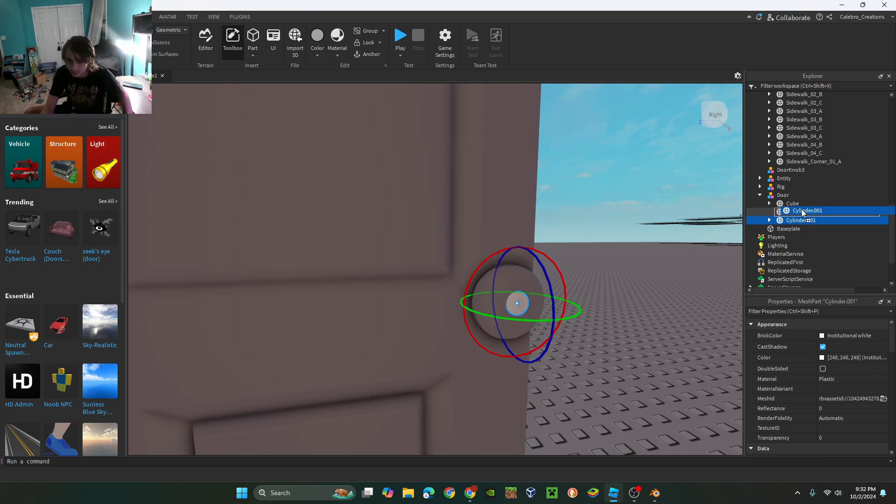
{"action": "right_click", "coordinate": [797, 221]}
{"action": "left_click", "coordinate": [784, 66]}
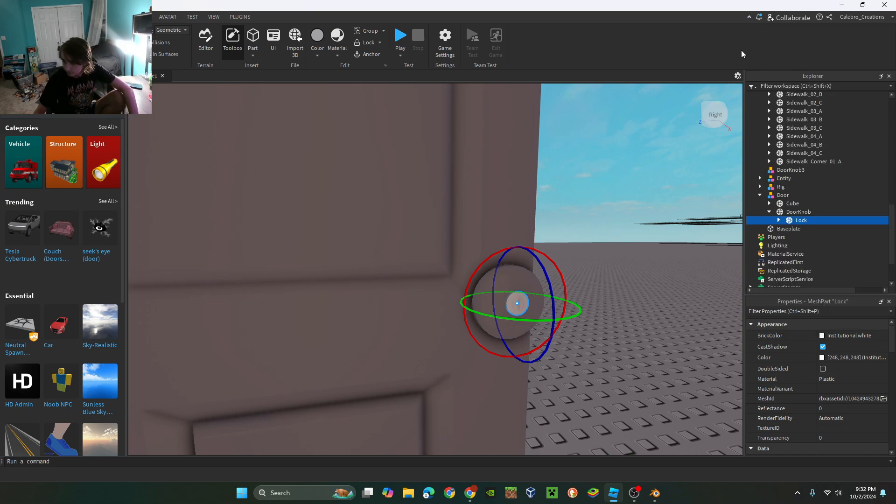
{"action": "key", "text": "d"}
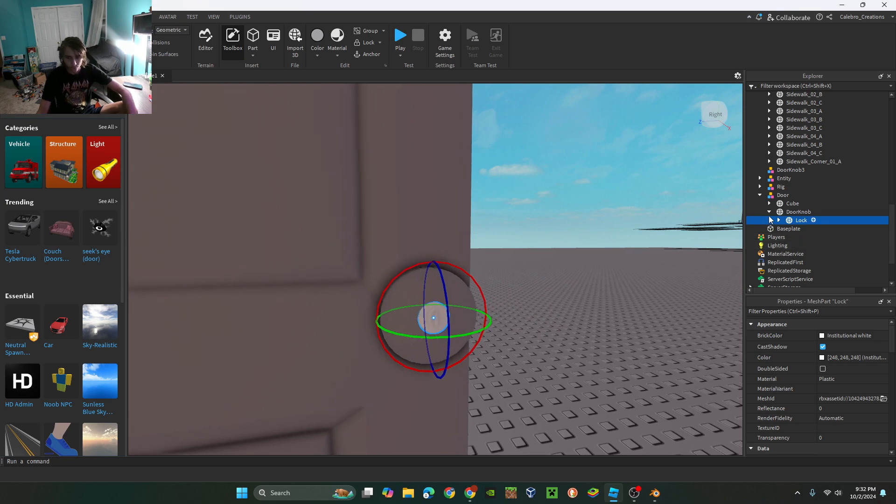
Rename the Cube mesh inside the Door model to Door.
{"action": "left_click", "coordinate": [792, 204]}
{"action": "right_click", "coordinate": [792, 203]}
{"action": "left_click", "coordinate": [793, 68]}
{"action": "type", "text": "Doo"}
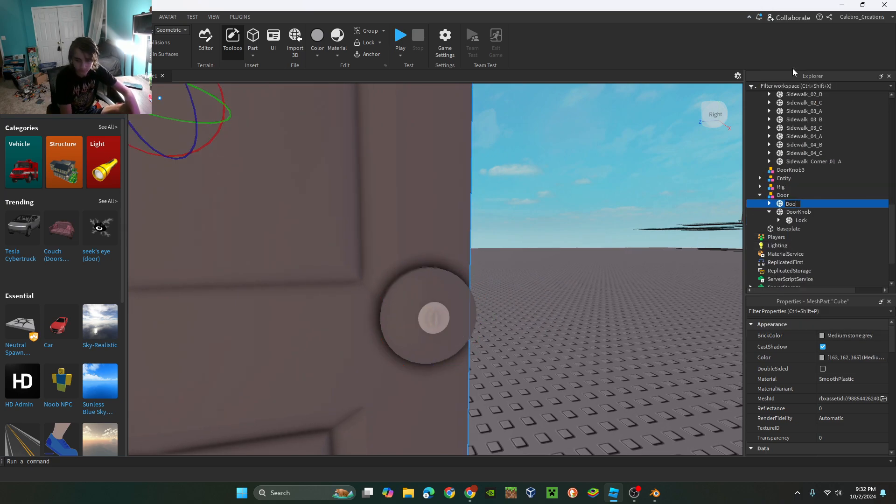
{"action": "type", "text": "r"}
{"action": "key", "text": "Return"}
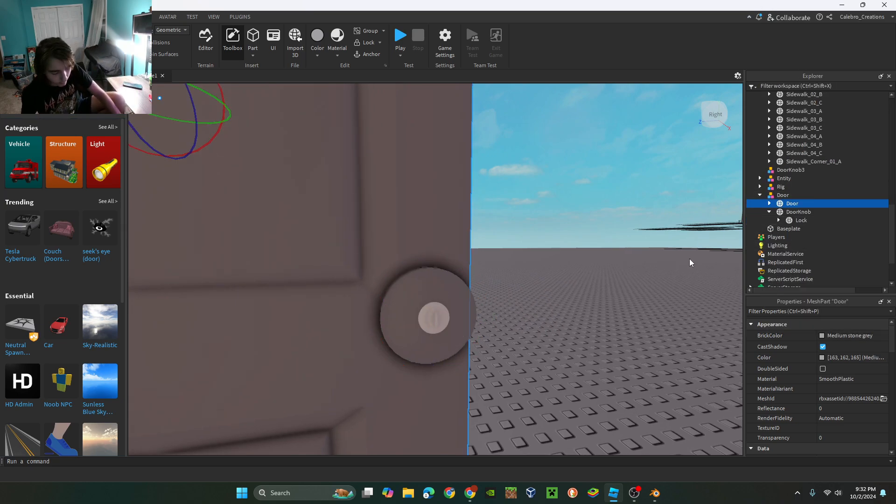
Duplicate the Door mesh inside the Door model and rename the copy Root.
{"action": "key", "text": "ctrl+d"}
{"action": "right_click", "coordinate": [786, 212]}
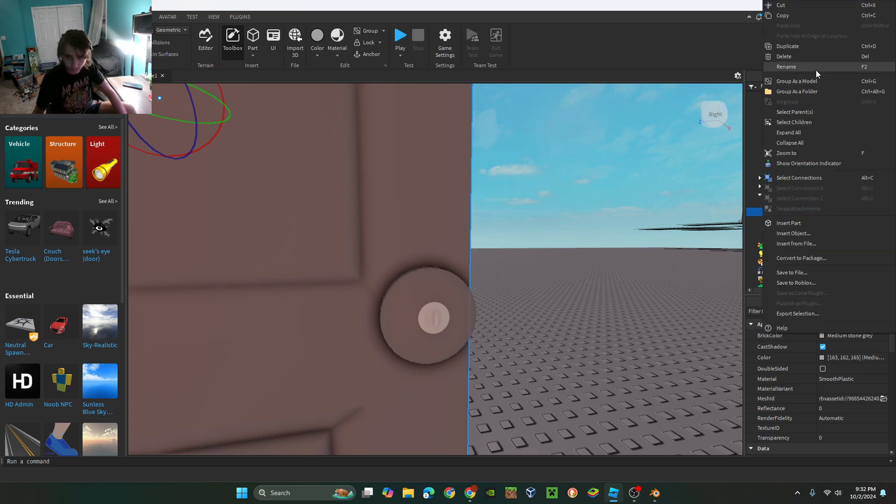
{"action": "left_click", "coordinate": [786, 67]}
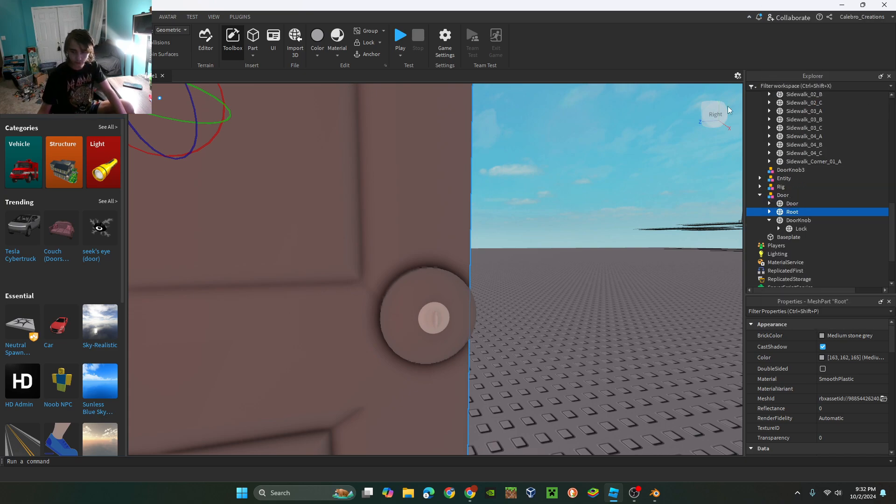
Set the Door model's PrimaryPart to the Root mesh.
{"action": "scroll", "coordinate": [542, 196], "scroll_direction": "down", "scroll_amount": 5}
{"action": "scroll", "coordinate": [541, 196], "scroll_direction": "up", "scroll_amount": 3}
{"action": "left_click", "coordinate": [782, 186]}
{"action": "left_click", "coordinate": [788, 196]}
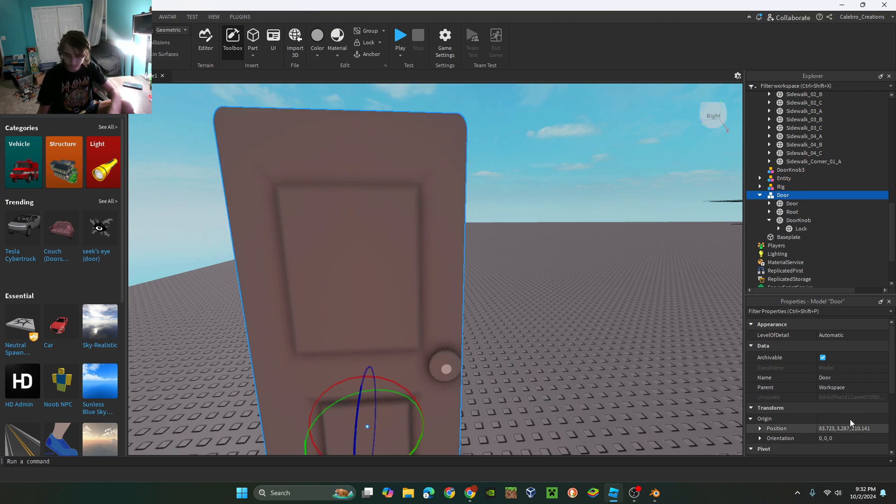
{"action": "scroll", "coordinate": [835, 411], "scroll_direction": "down", "scroll_amount": 3}
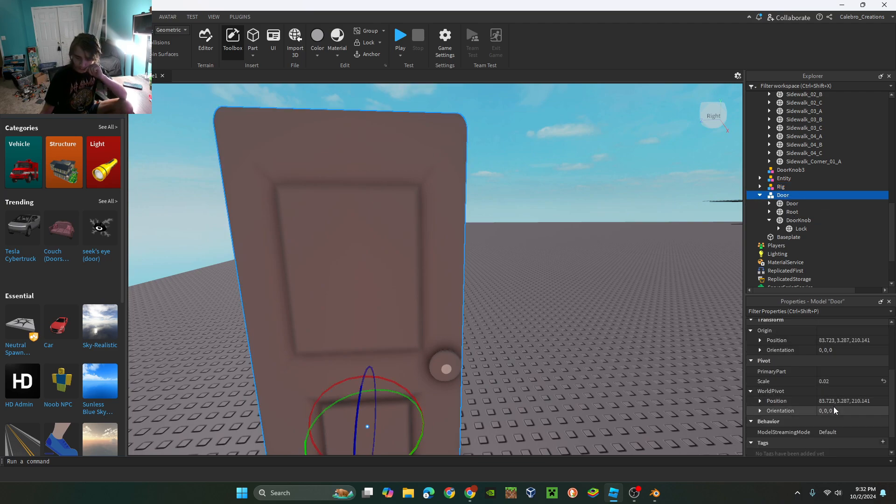
{"action": "left_click", "coordinate": [840, 372]}
{"action": "left_click", "coordinate": [790, 213]}
Delete the SurfaceLight from the Root mesh and set the mesh's Transparency to 1.
{"action": "left_click", "coordinate": [790, 213]}
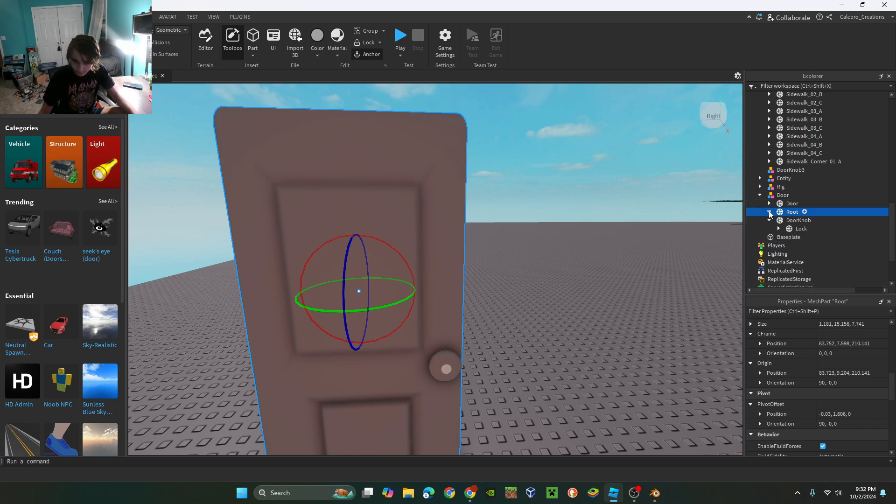
{"action": "left_click", "coordinate": [804, 221]}
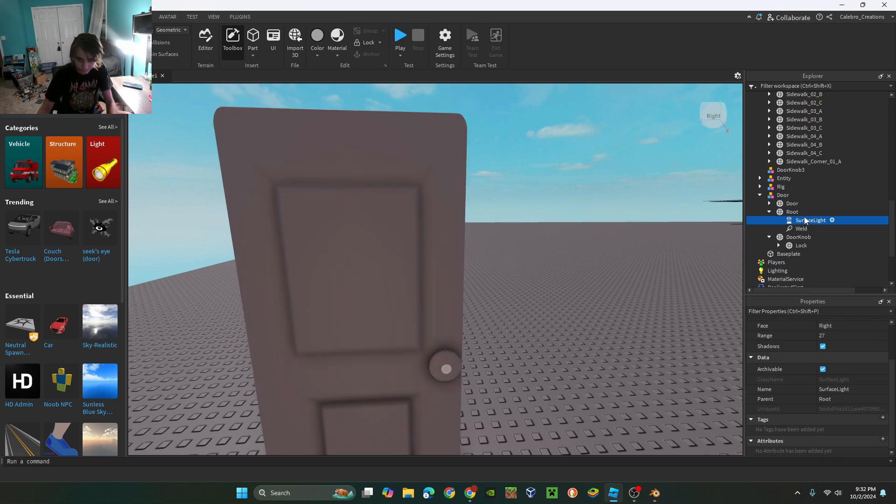
{"action": "key", "text": "Delete"}
{"action": "left_click", "coordinate": [798, 214]}
{"action": "left_click", "coordinate": [838, 438]}
{"action": "type", "text": "1"}
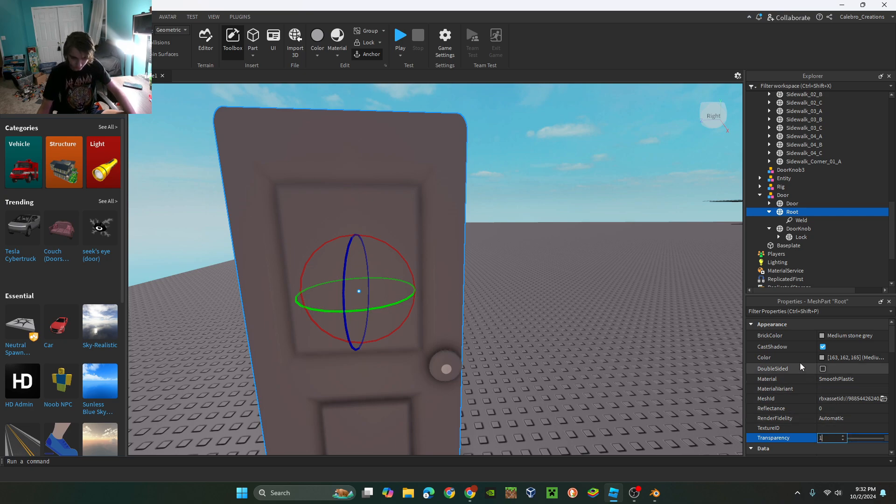
Insert a Motor6D into the Root mesh and name it Root.
{"action": "left_click", "coordinate": [806, 212]}
{"action": "type", "text": "mot"}
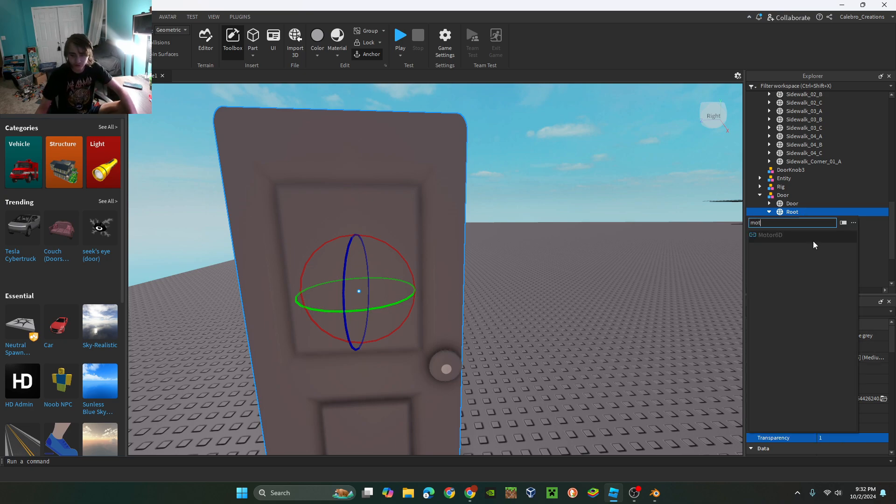
{"action": "key", "text": "Return"}
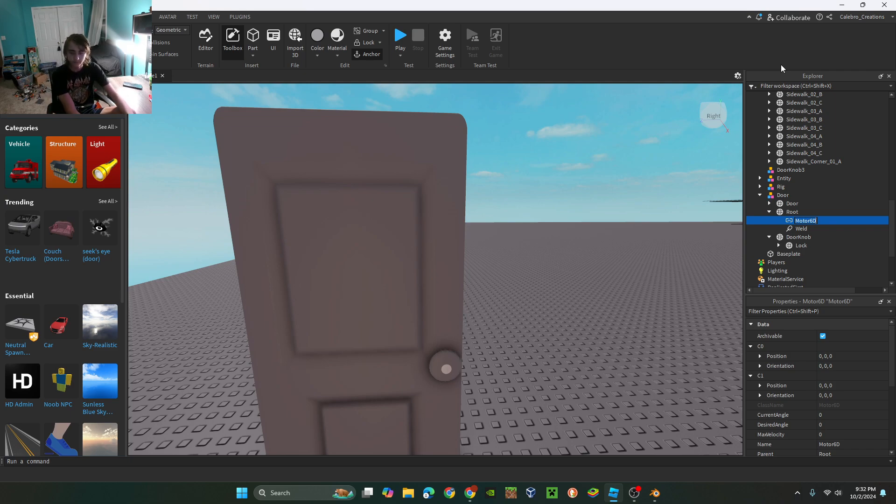
{"action": "type", "text": "Root"}
{"action": "key", "text": "Return"}
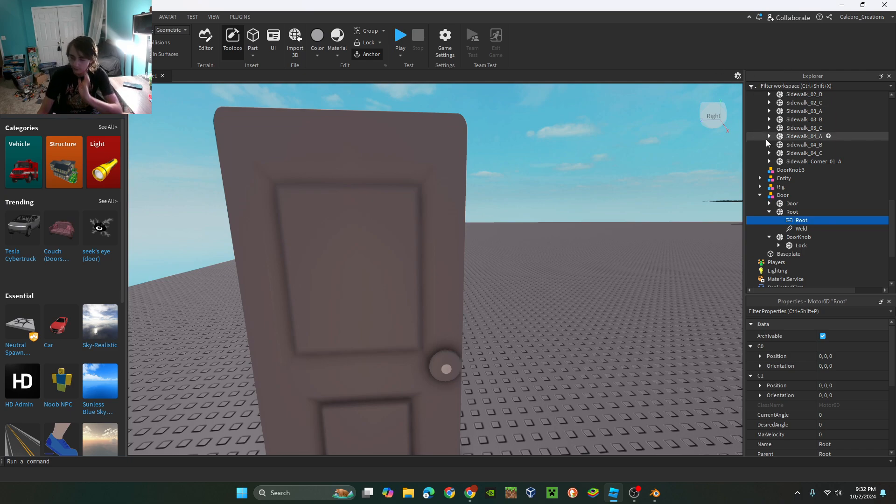
Set the Root Motor6D's Part0 to the Root mesh and its Part1 to the Door mesh.
{"action": "scroll", "coordinate": [839, 394], "scroll_direction": "down", "scroll_amount": 2}
{"action": "left_click", "coordinate": [831, 403]}
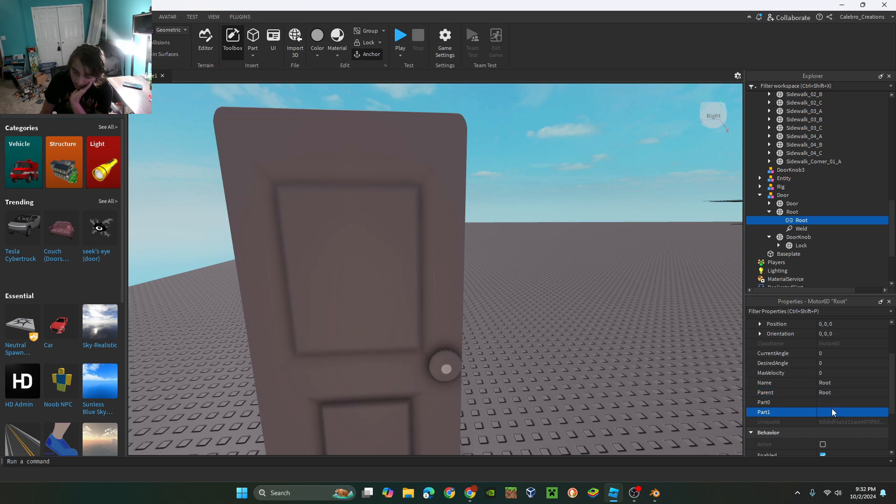
{"action": "left_click", "coordinate": [793, 212]}
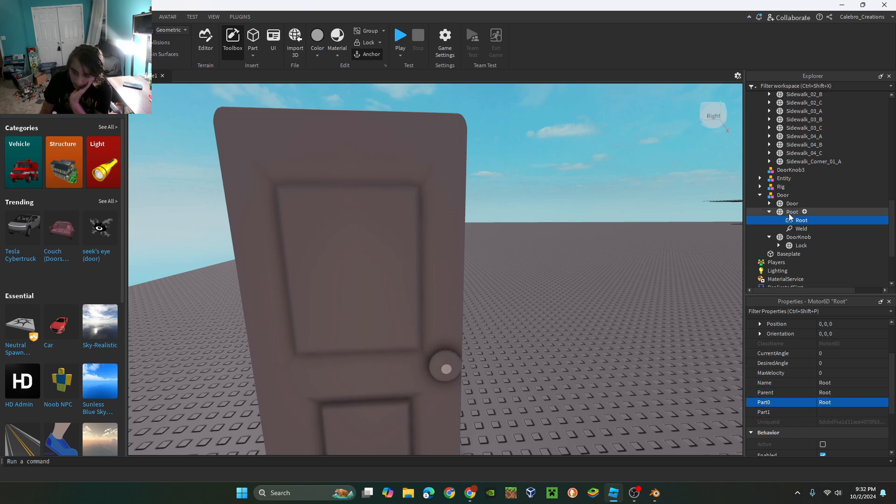
{"action": "left_click", "coordinate": [792, 203]}
{"action": "left_click", "coordinate": [801, 220]}
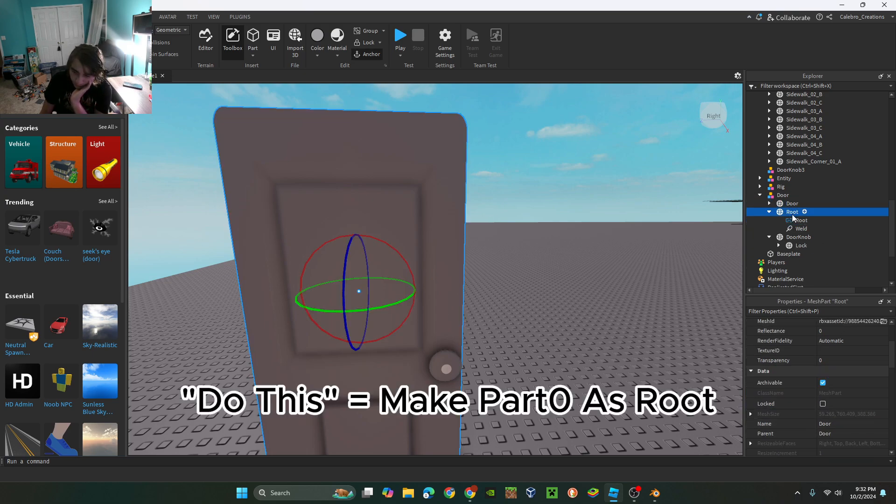
{"action": "left_click", "coordinate": [837, 396]}
{"action": "left_click", "coordinate": [793, 204]}
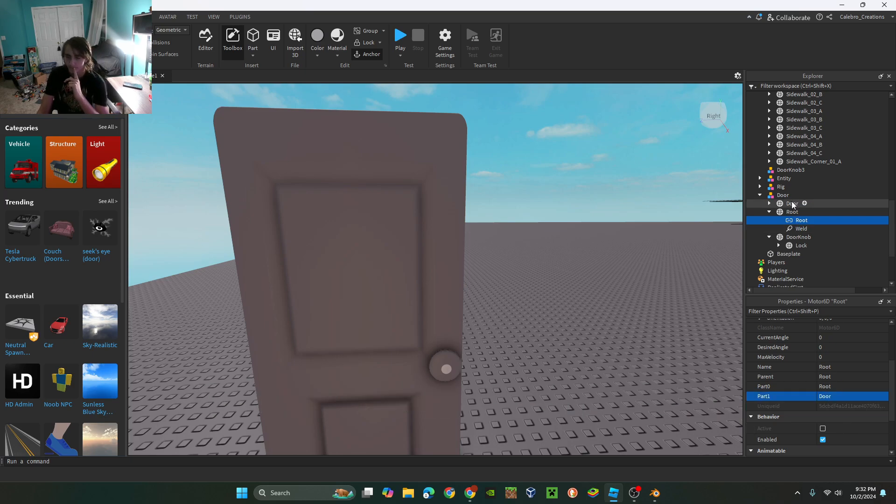
Use RigEdit to move the Root joint to the door's hinge edge opposite the knob, with C0 position 0, 0, 3.4.
{"action": "left_click", "coordinate": [373, 163]}
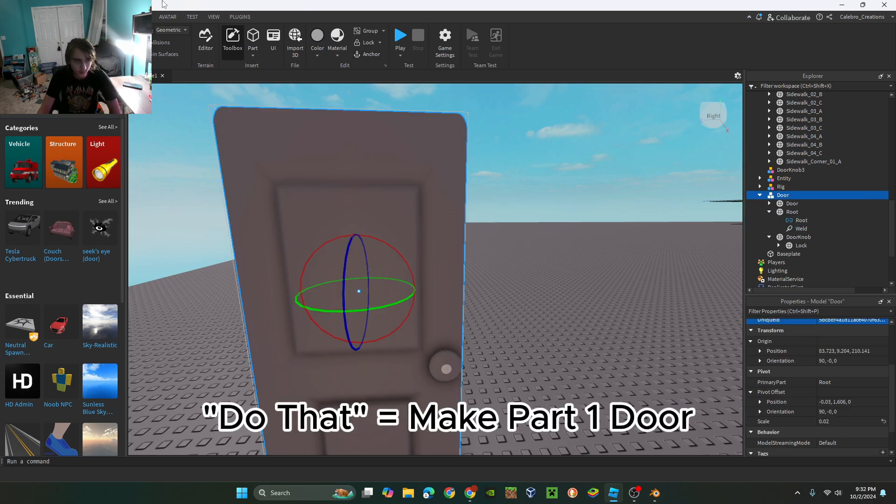
{"action": "left_click", "coordinate": [239, 17]}
{"action": "left_click", "coordinate": [153, 49]}
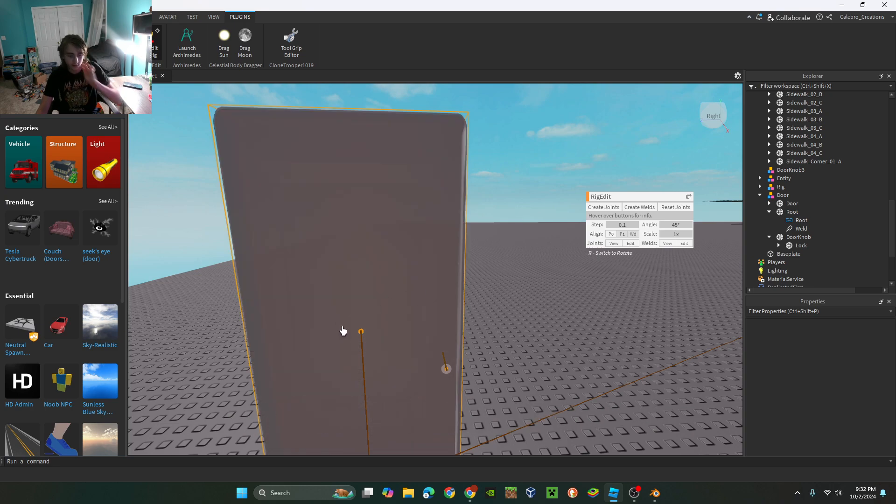
{"action": "left_click", "coordinate": [362, 333]}
{"action": "mouse_move", "coordinate": [425, 332]}
{"action": "left_mouse_down"}
{"action": "mouse_move", "coordinate": [330, 351]}
{"action": "mouse_move", "coordinate": [420, 345]}
{"action": "left_mouse_up"}
{"action": "key", "text": "a"}
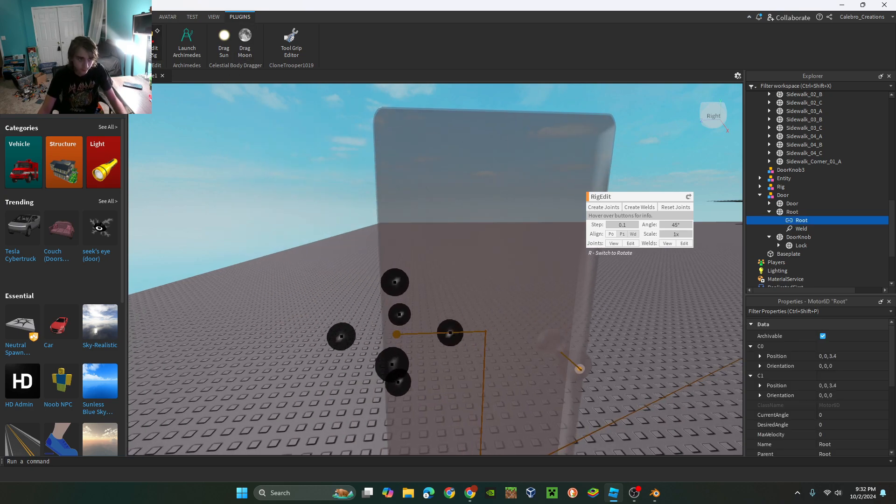
{"action": "left_click", "coordinate": [154, 49]}
Insert an AnimationController into the Door model.
{"action": "left_click", "coordinate": [782, 195]}
{"action": "key", "text": "ctrl+i"}
{"action": "type", "text": "anim"}
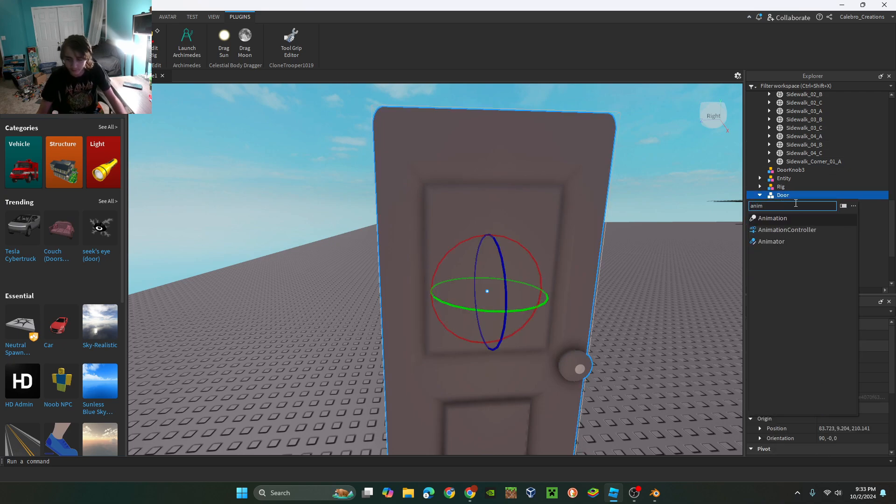
{"action": "left_click", "coordinate": [787, 230]}
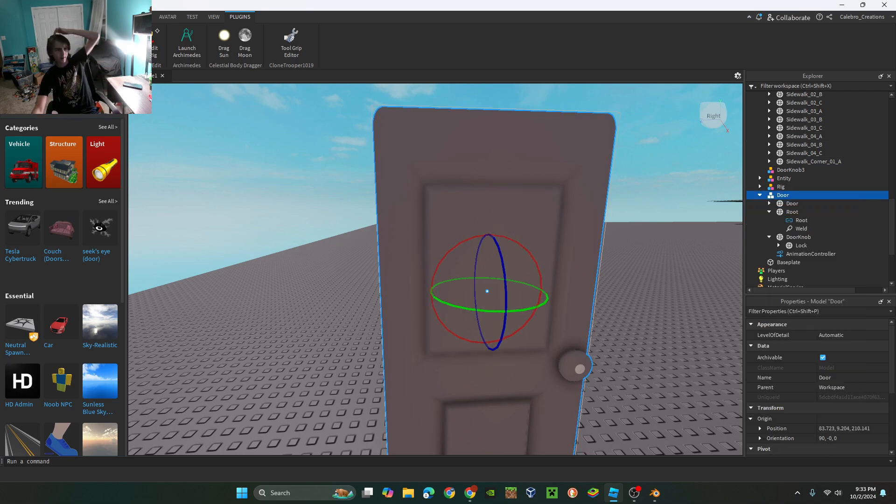
Insert a Motor6D into the Door mesh and name it Knob.
{"action": "left_click", "coordinate": [115, 17]}
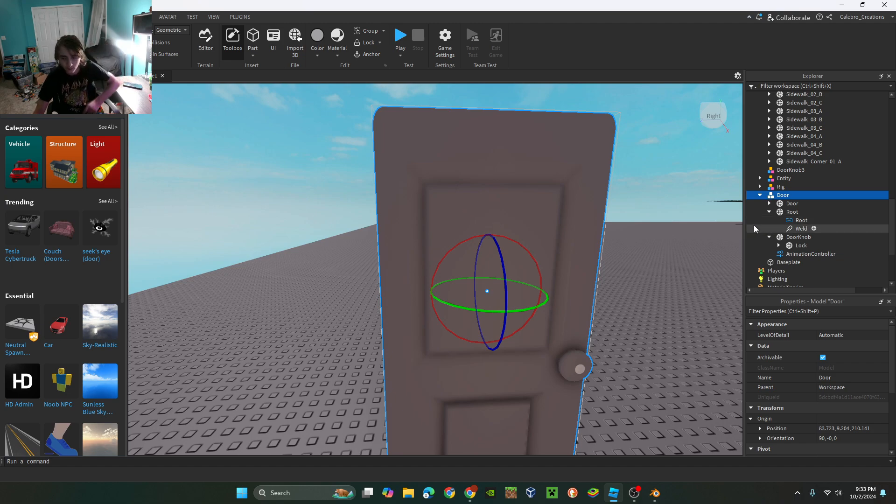
{"action": "left_click", "coordinate": [769, 212]}
{"action": "left_click", "coordinate": [770, 206]}
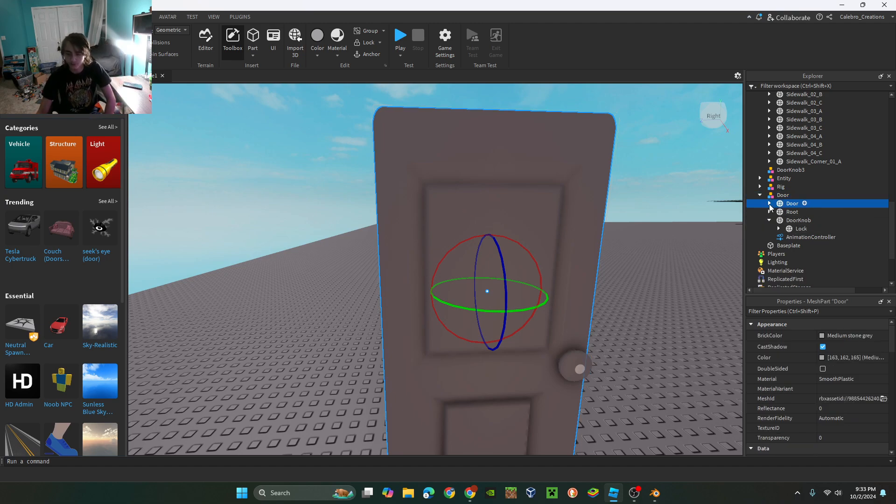
{"action": "left_click", "coordinate": [804, 203]}
{"action": "type", "text": "Mot"}
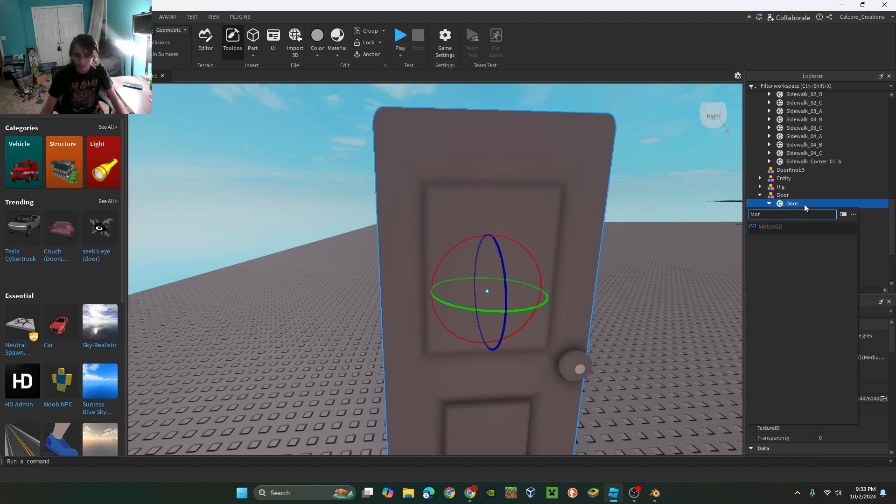
{"action": "left_click", "coordinate": [792, 230]}
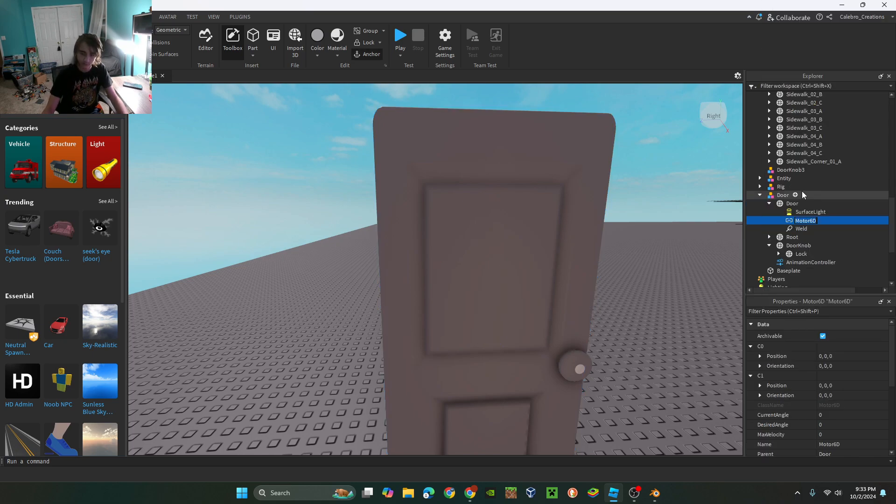
{"action": "key", "text": "BackSpace"}
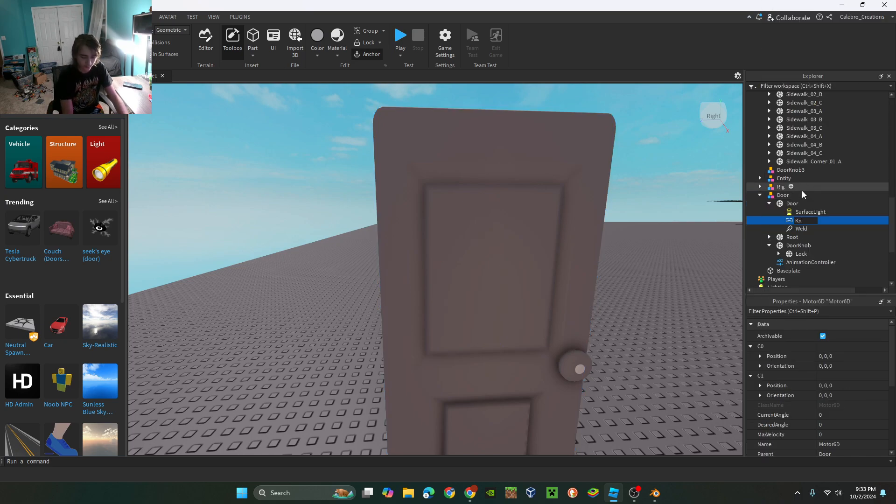
{"action": "type", "text": "Knob"}
{"action": "key", "text": "Return"}
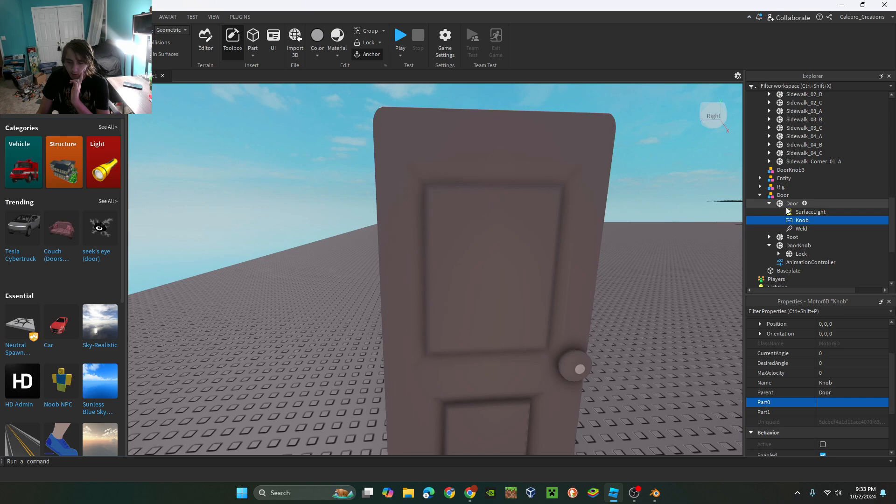
Set the Knob Motor6D's Part0 to the Door mesh and its Part1 to DoorKnob.
{"action": "left_click", "coordinate": [841, 402]}
{"action": "left_click", "coordinate": [792, 204]}
{"action": "left_click", "coordinate": [840, 412]}
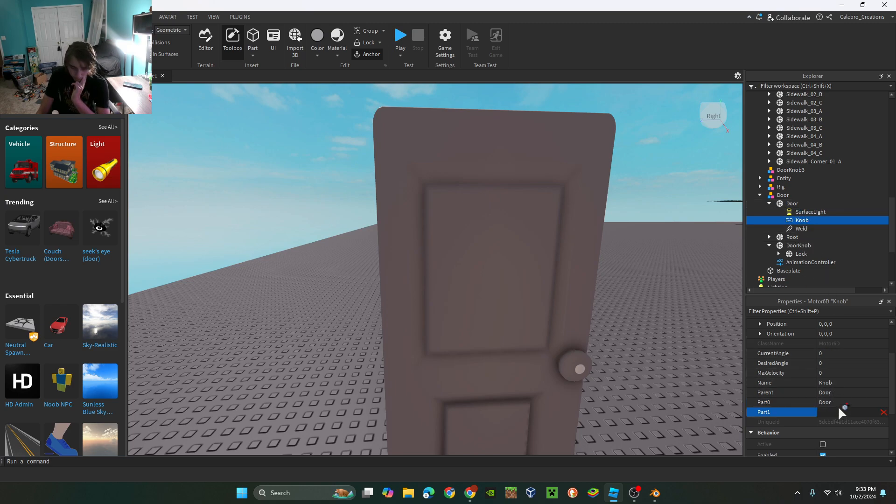
{"action": "left_click", "coordinate": [799, 246]}
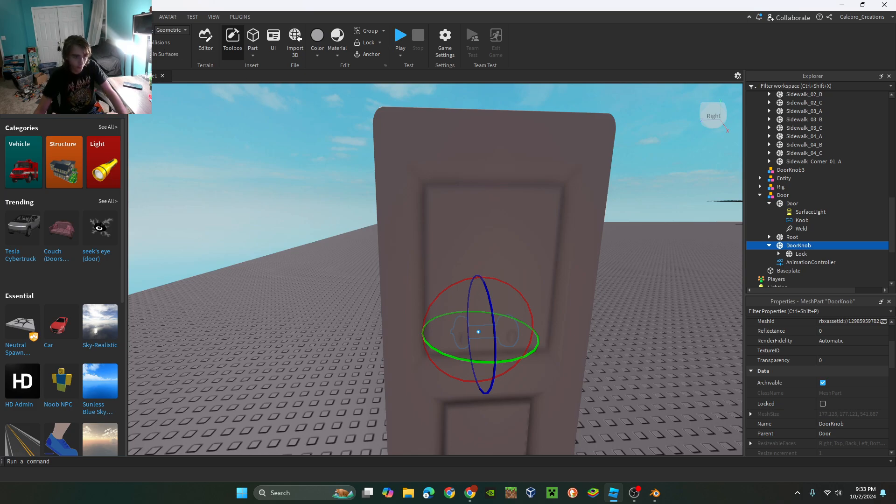
Rotate DoorKnob 90 degrees about the vertical axis and move it back to its place near the door's free edge.
{"action": "right_click_drag", "start_coordinate": [520, 349], "coordinate": [508, 405]}
{"action": "key", "text": "w"}
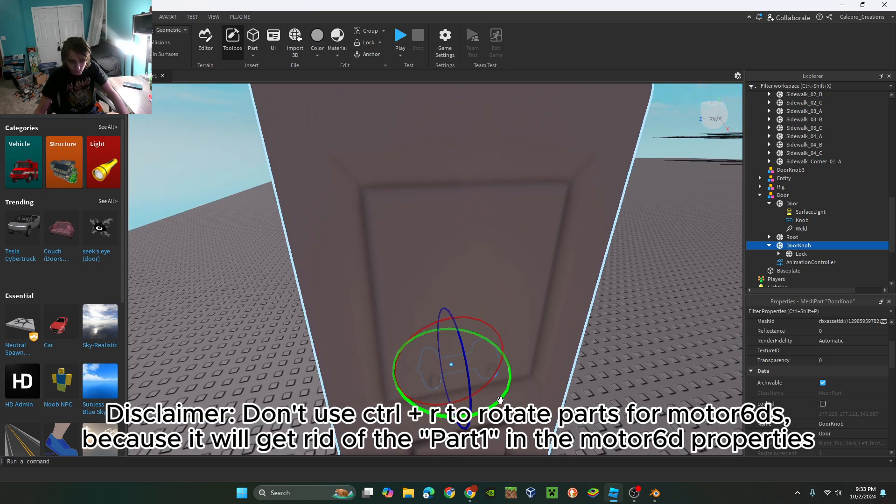
{"action": "left_click_drag", "start_coordinate": [500, 401], "coordinate": [517, 358]}
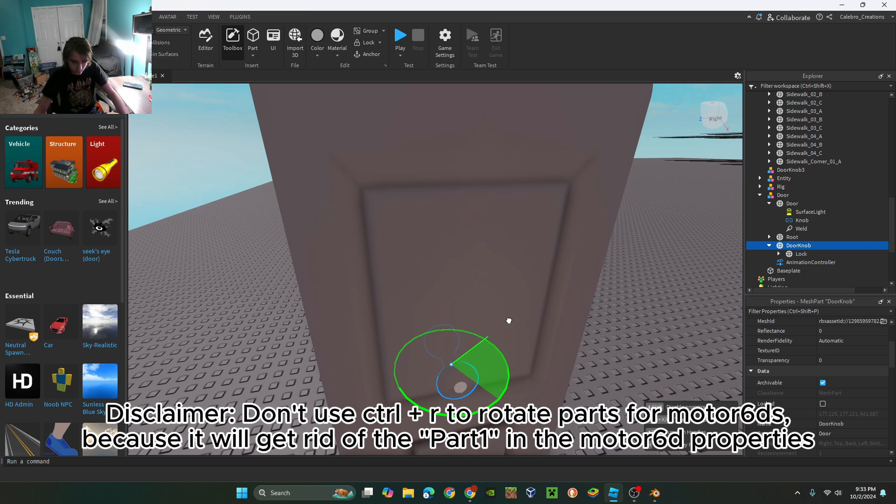
{"action": "left_click_drag", "start_coordinate": [509, 321], "coordinate": [605, 340]}
{"action": "key", "text": "ctrl+2"}
{"action": "left_click_drag", "start_coordinate": [597, 395], "coordinate": [609, 406]}
{"action": "left_click_drag", "start_coordinate": [567, 324], "coordinate": [557, 364]}
{"action": "key", "text": "f"}
{"action": "right_click_drag", "start_coordinate": [587, 346], "coordinate": [626, 273]}
{"action": "key", "text": "e"}
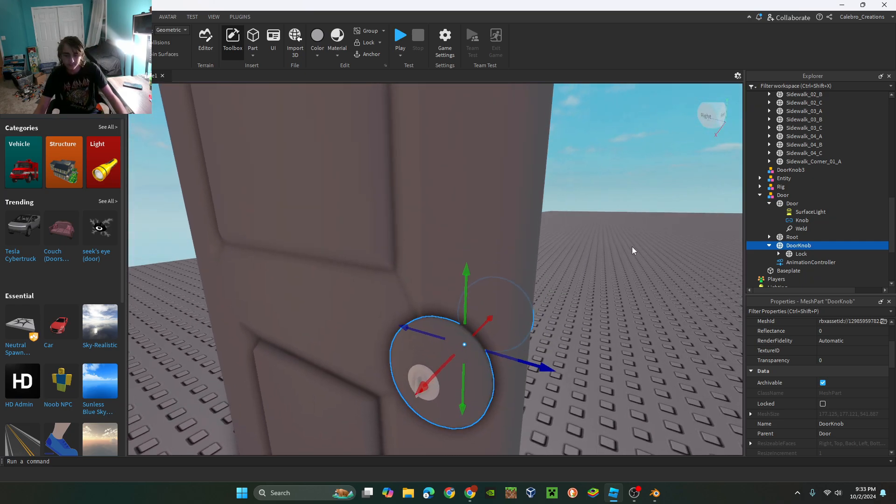
{"action": "key", "text": "s"}
Use RigEdit to move the Knob joint to the centre of the doorknob, with C0 position -0.1, -1.6, -3.2.
{"action": "left_click", "coordinate": [331, 176]}
{"action": "left_click", "coordinate": [250, 17]}
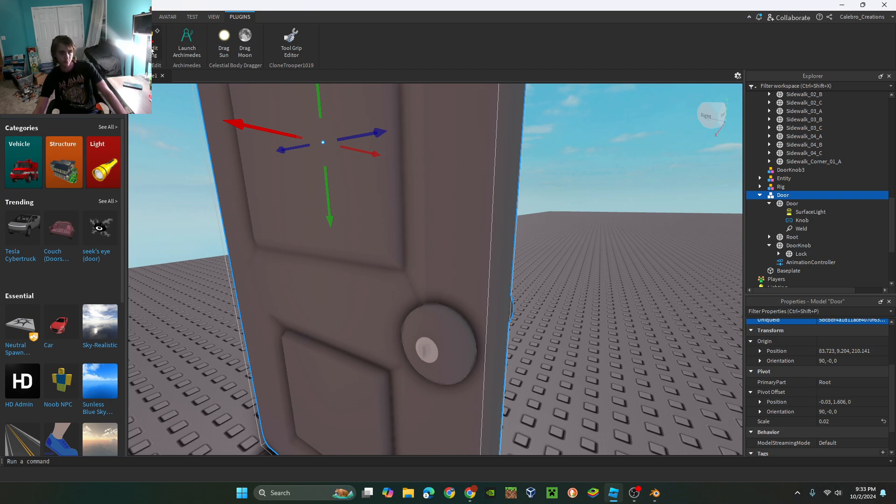
{"action": "left_click", "coordinate": [152, 51]}
{"action": "left_click", "coordinate": [310, 208]}
{"action": "scroll", "coordinate": [368, 226], "scroll_direction": "up", "scroll_amount": 3}
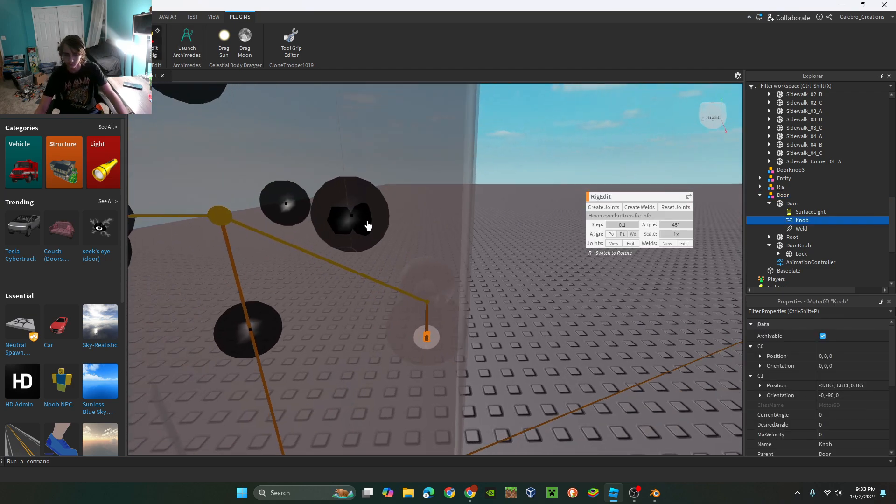
{"action": "left_click_drag", "start_coordinate": [367, 226], "coordinate": [562, 249]}
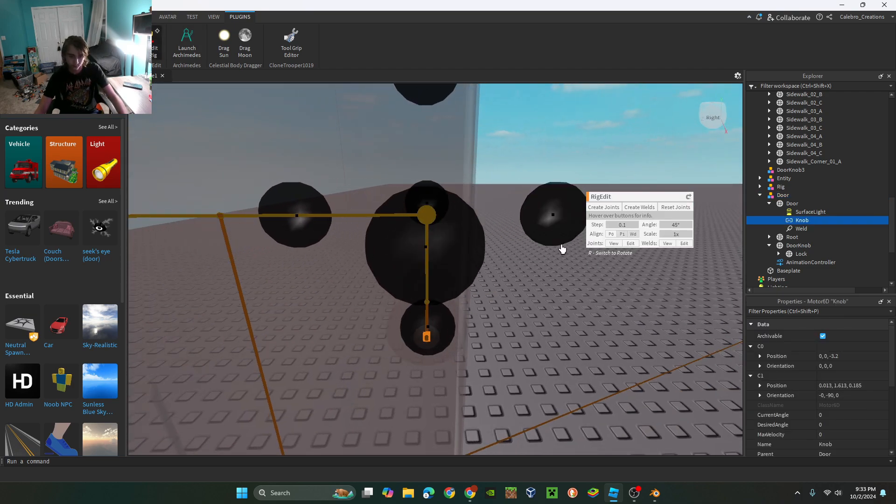
{"action": "left_click_drag", "start_coordinate": [417, 87], "coordinate": [442, 256]}
{"action": "right_click_drag", "start_coordinate": [442, 256], "coordinate": [441, 255]}
{"action": "left_click_drag", "start_coordinate": [450, 231], "coordinate": [468, 182]}
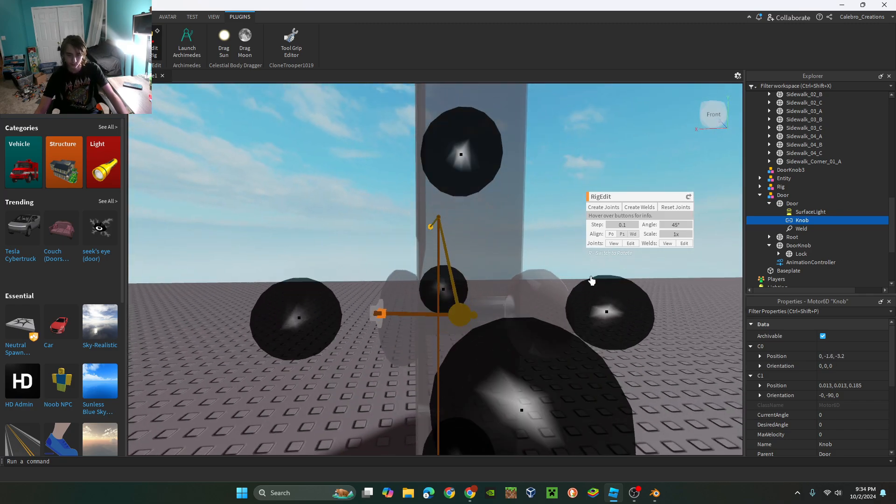
{"action": "right_click_drag", "start_coordinate": [514, 232], "coordinate": [515, 233]}
{"action": "scroll", "coordinate": [557, 321], "scroll_direction": "down", "scroll_amount": 5}
{"action": "right_click_drag", "start_coordinate": [557, 321], "coordinate": [557, 322]}
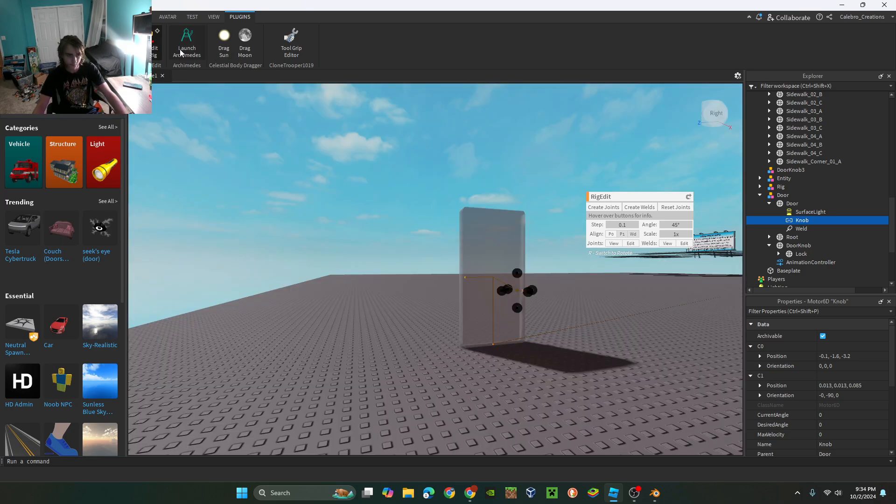
Exit RigEdit, insert a Motor6D into DoorKnob and name it Lock.
{"action": "left_click", "coordinate": [160, 52]}
{"action": "right_click", "coordinate": [161, 53]}
{"action": "right_click_drag", "start_coordinate": [350, 120], "coordinate": [432, 146]}
{"action": "key", "text": "w"}
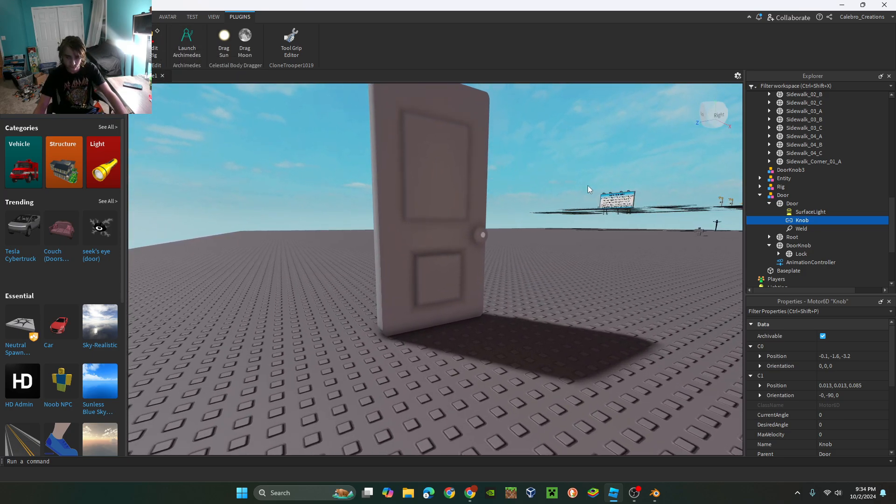
{"action": "left_click", "coordinate": [819, 246]}
{"action": "type", "text": "mot"}
{"action": "key", "text": "Return"}
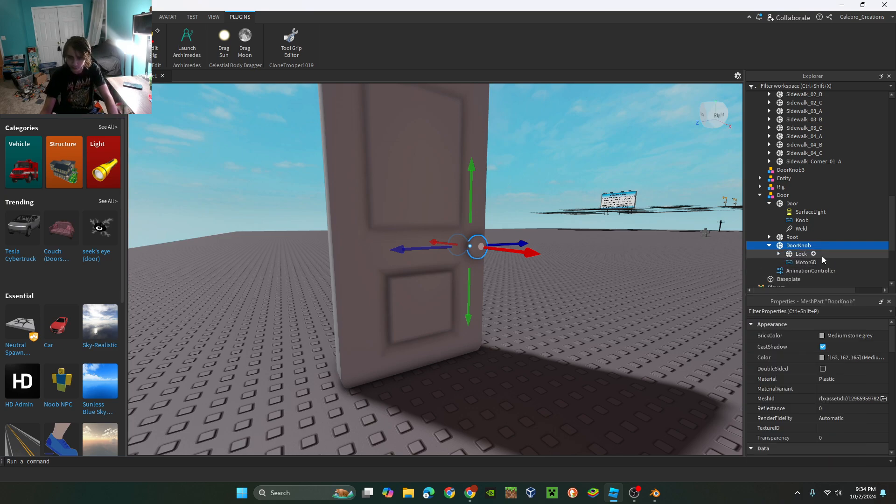
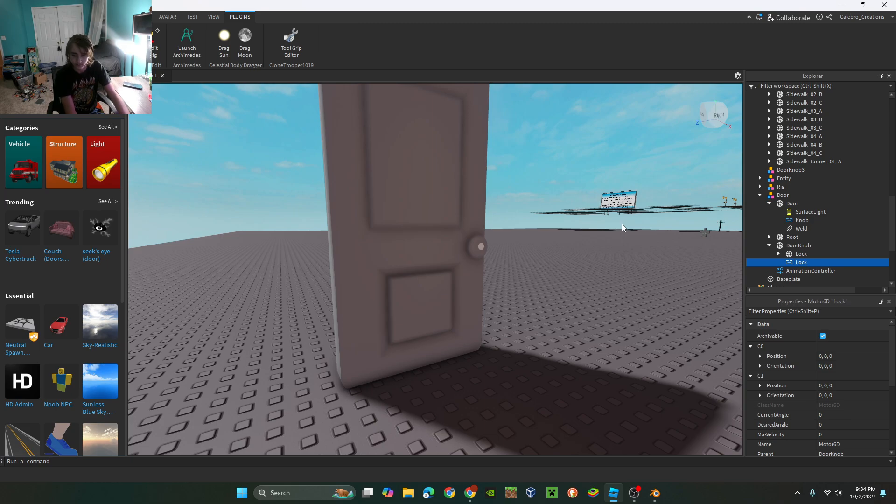
Duplicate the Lock mesh and move the copy to the doorknob on the opposite face of the door.
{"action": "right_click_drag", "start_coordinate": [555, 260], "coordinate": [572, 256]}
{"action": "key", "text": "w"}
{"action": "left_click", "coordinate": [798, 271]}
{"action": "right_click_drag", "start_coordinate": [486, 224], "coordinate": [540, 296]}
{"action": "key", "text": "w"}
{"action": "key", "text": "s"}
{"action": "left_click", "coordinate": [800, 254]}
{"action": "key", "text": "a"}
{"action": "key", "text": "w"}
{"action": "key", "text": "w"}
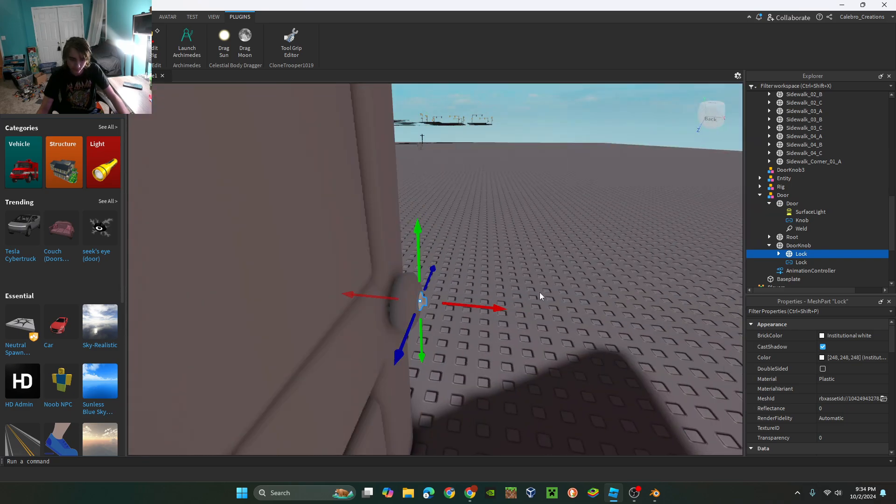
{"action": "key", "text": "ctrl+d"}
{"action": "right_click_drag", "start_coordinate": [405, 312], "coordinate": [396, 300]}
{"action": "left_click_drag", "start_coordinate": [396, 300], "coordinate": [359, 309]}
{"action": "key", "text": "d"}
{"action": "right_click_drag", "start_coordinate": [359, 309], "coordinate": [302, 311]}
{"action": "left_click_drag", "start_coordinate": [462, 276], "coordinate": [469, 278]}
{"action": "key", "text": "a"}
{"action": "right_click_drag", "start_coordinate": [374, 281], "coordinate": [390, 281]}
Set the material of DoorKnob and both lock meshes to Metal.
{"action": "left_click", "coordinate": [853, 379]}
{"action": "key", "text": "m"}
{"action": "left_click", "coordinate": [848, 381]}
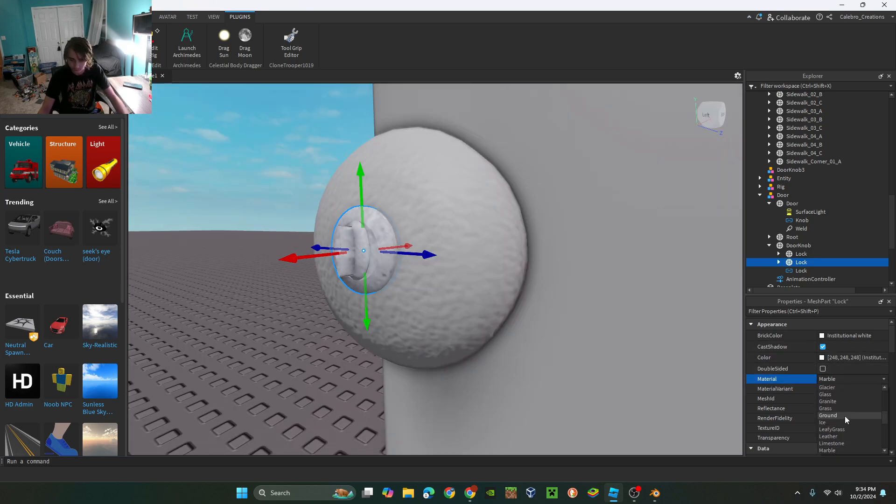
{"action": "left_click", "coordinate": [838, 438]}
{"action": "left_click", "coordinate": [799, 246]}
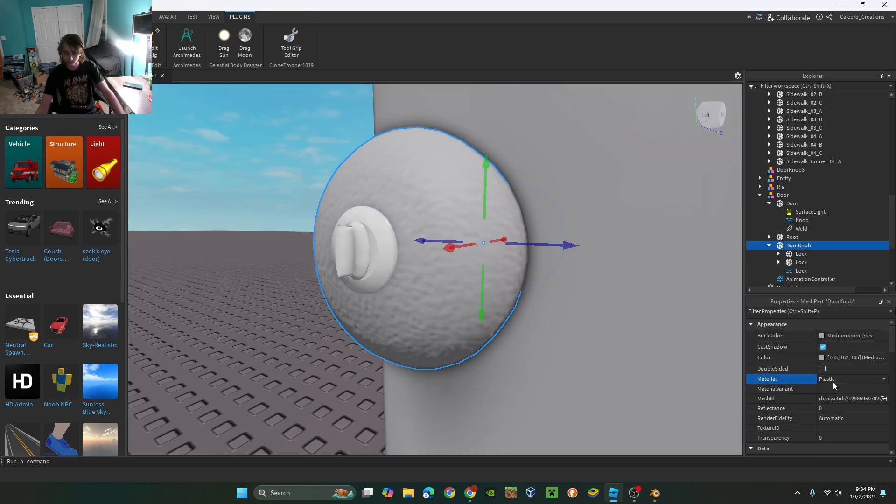
{"action": "left_click", "coordinate": [846, 381]}
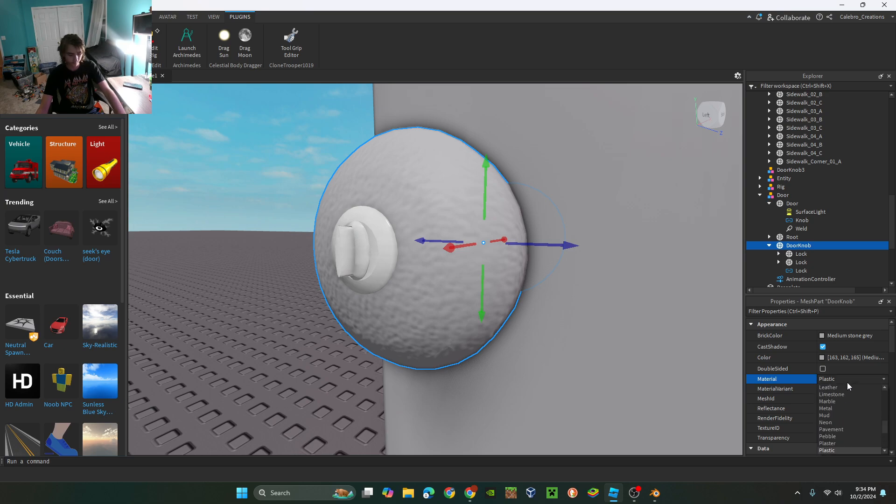
{"action": "left_click", "coordinate": [843, 410]}
{"action": "right_click_drag", "start_coordinate": [548, 334], "coordinate": [550, 334]}
{"action": "left_click", "coordinate": [800, 256]}
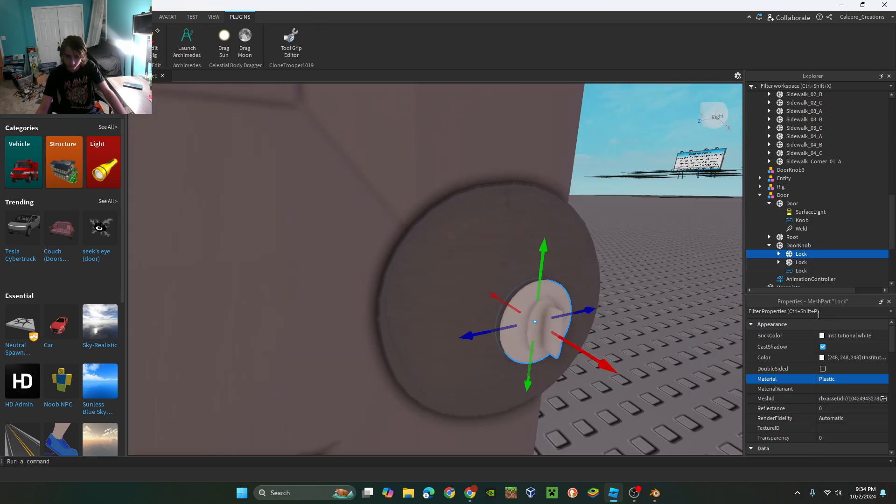
{"action": "left_click", "coordinate": [838, 380]}
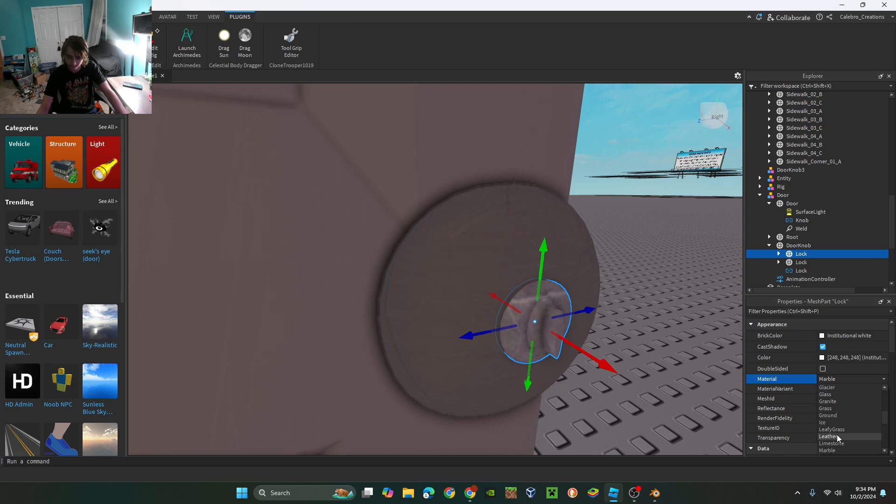
{"action": "left_click", "coordinate": [837, 436]}
Rename the copied lock mesh Lock2, and duplicate the Lock Motor6D under the name Lock2.
{"action": "right_click", "coordinate": [801, 263]}
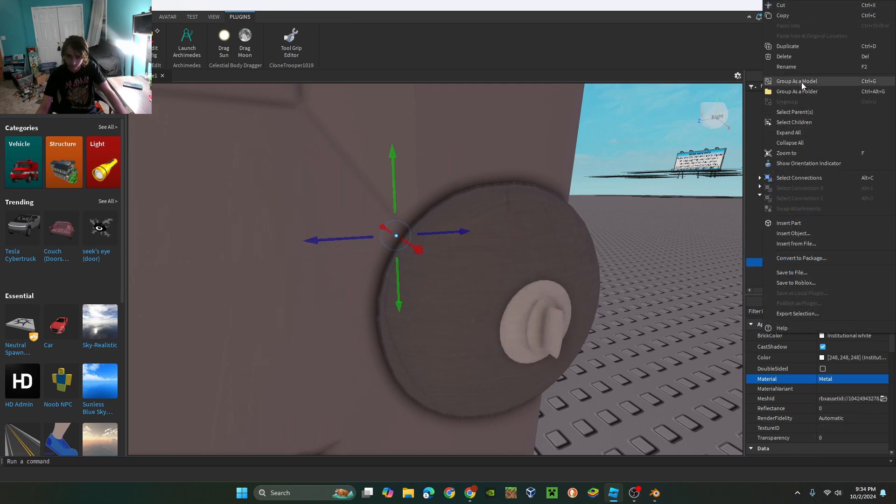
{"action": "left_click", "coordinate": [802, 82]}
{"action": "key", "text": "Return"}
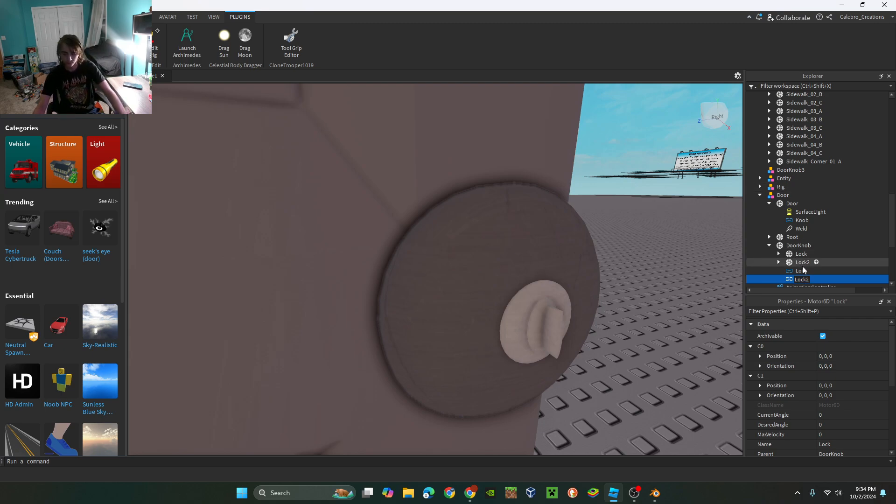
Set the Lock Motor6D's Part0 to DoorKnob and its Part1 to the Lock mesh.
{"action": "left_click", "coordinate": [801, 271]}
{"action": "scroll", "coordinate": [806, 327], "scroll_direction": "down", "scroll_amount": 2}
{"action": "left_click", "coordinate": [840, 403]}
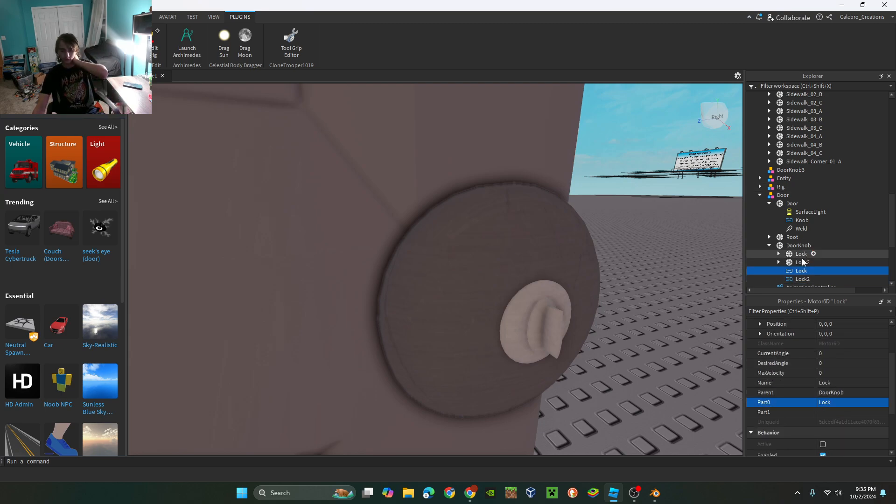
{"action": "left_click", "coordinate": [843, 412]}
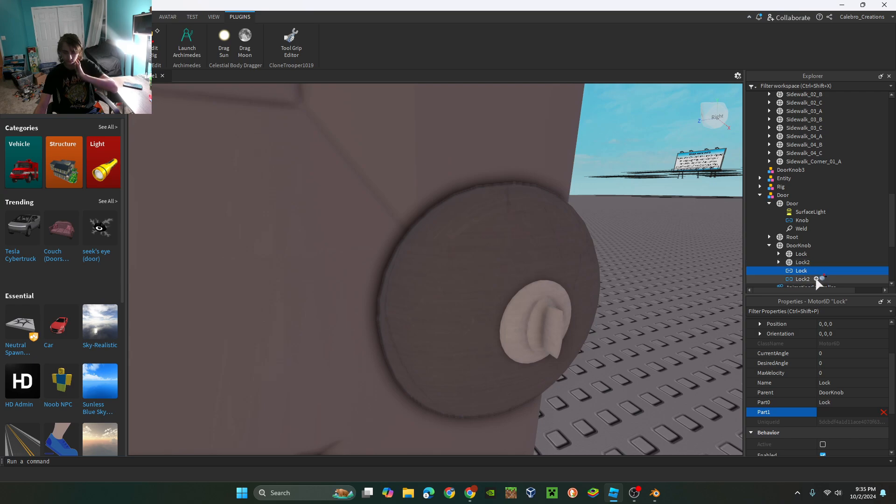
{"action": "left_click", "coordinate": [836, 402]}
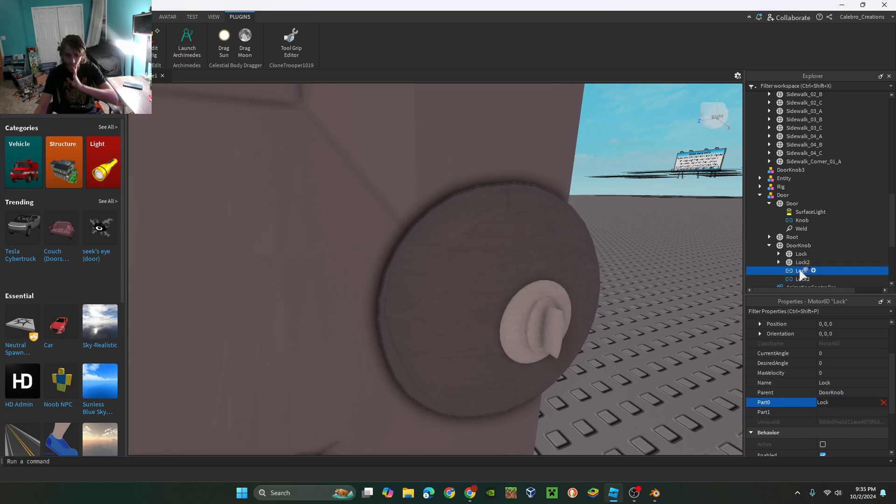
{"action": "left_click", "coordinate": [841, 412]}
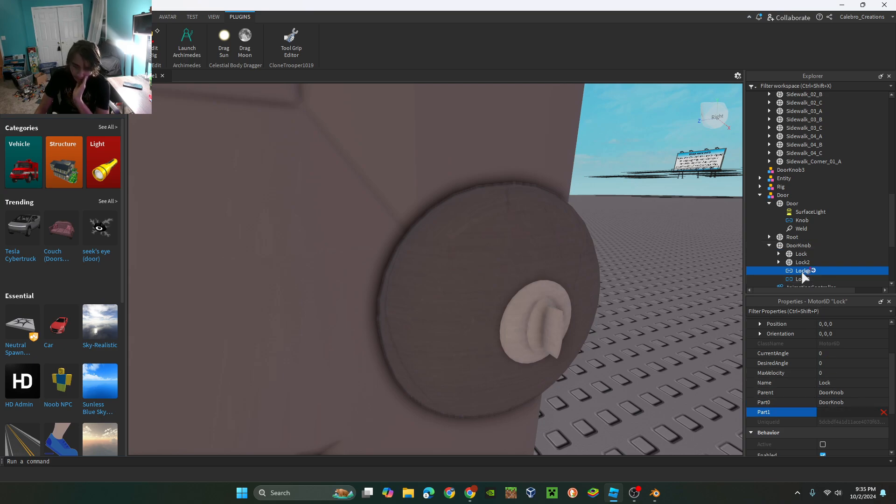
{"action": "left_click", "coordinate": [805, 255]}
{"action": "right_click_drag", "start_coordinate": [518, 256], "coordinate": [536, 255]}
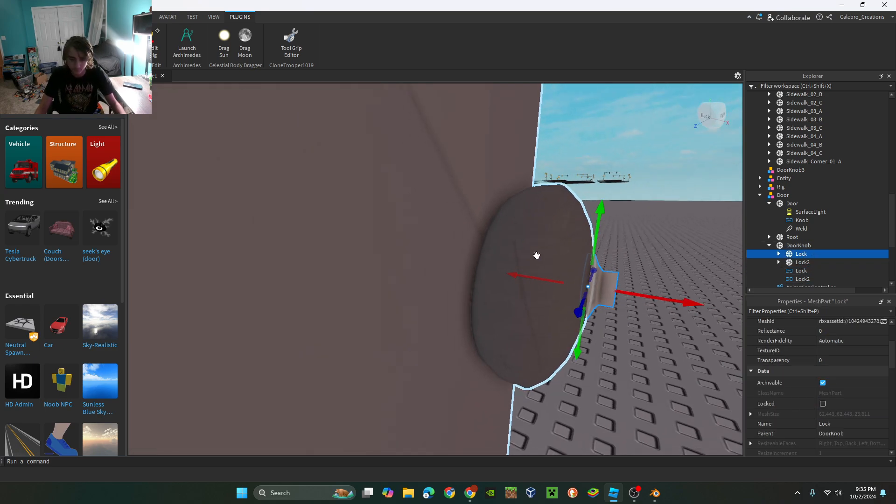
Set the Lock2 Motor6D's Part0 to DoorKnob and its Part1 to the Lock2 mesh.
{"action": "left_click", "coordinate": [804, 279]}
{"action": "left_click", "coordinate": [831, 387]}
{"action": "left_click", "coordinate": [798, 246]}
{"action": "left_click", "coordinate": [836, 396]}
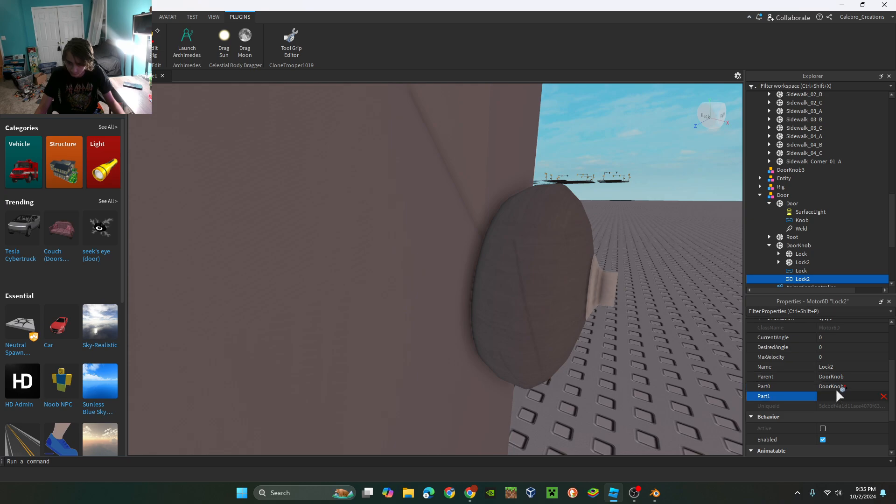
Use RigEdit to move the Lock joint out to its lock mesh, with C0 position 0, 0, 1.1.
{"action": "right_click_drag", "start_coordinate": [600, 250], "coordinate": [489, 273]}
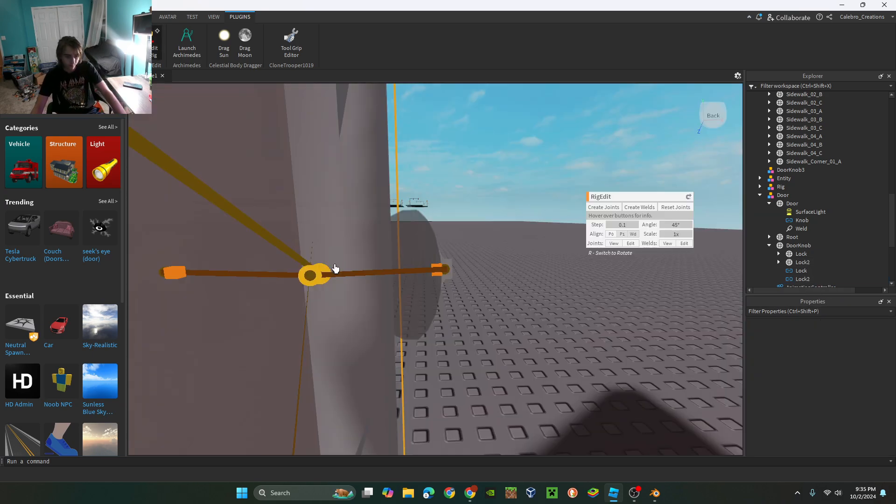
{"action": "left_click", "coordinate": [327, 271]}
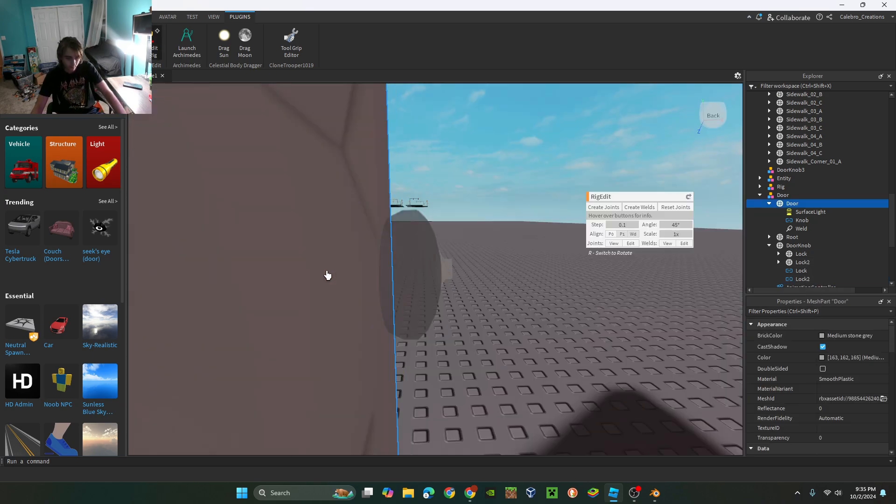
{"action": "left_click", "coordinate": [335, 272]}
{"action": "left_click", "coordinate": [351, 273]}
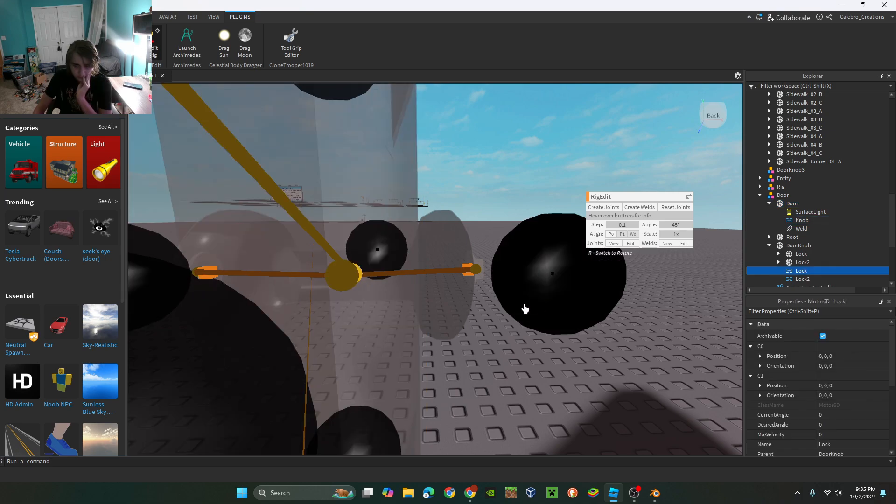
{"action": "left_click_drag", "start_coordinate": [531, 293], "coordinate": [693, 347]}
{"action": "key", "text": "d"}
{"action": "right_click_drag", "start_coordinate": [565, 300], "coordinate": [565, 299]}
{"action": "key", "text": "a"}
{"action": "left_click_drag", "start_coordinate": [559, 320], "coordinate": [586, 310]}
{"action": "right_click_drag", "start_coordinate": [587, 310], "coordinate": [582, 304]}
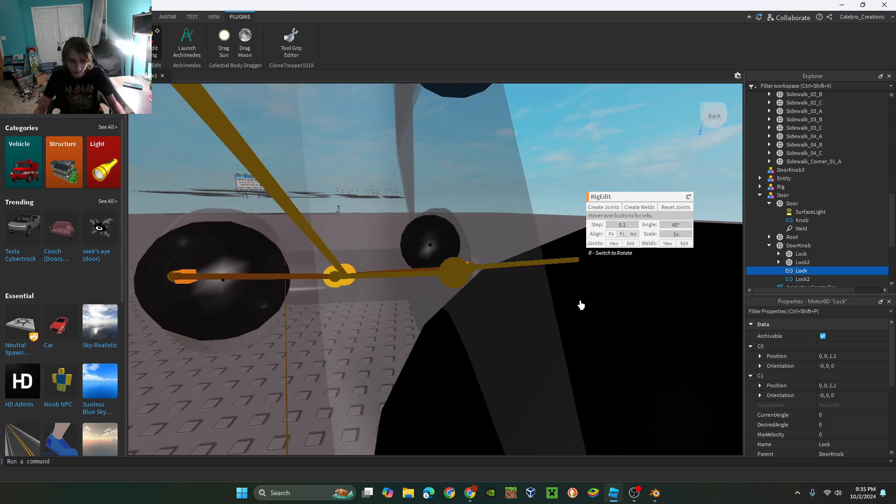
Move the Lock2 joint out to the opposite lock mesh, with C0 position 0, 0, -1.1, and exit RigEdit.
{"action": "left_click", "coordinate": [458, 286]}
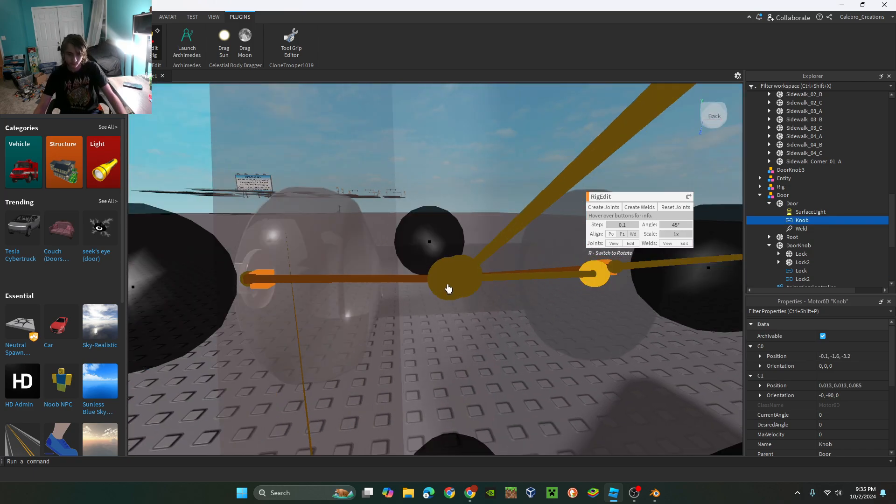
{"action": "left_click", "coordinate": [753, 279]}
{"action": "key", "text": "a"}
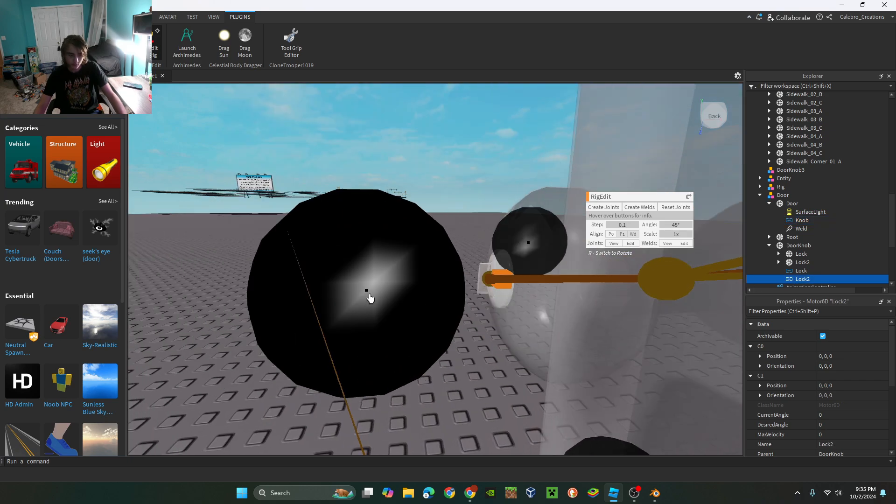
{"action": "left_click_drag", "start_coordinate": [367, 298], "coordinate": [63, 316]}
{"action": "key", "text": "s"}
{"action": "key", "text": "s"}
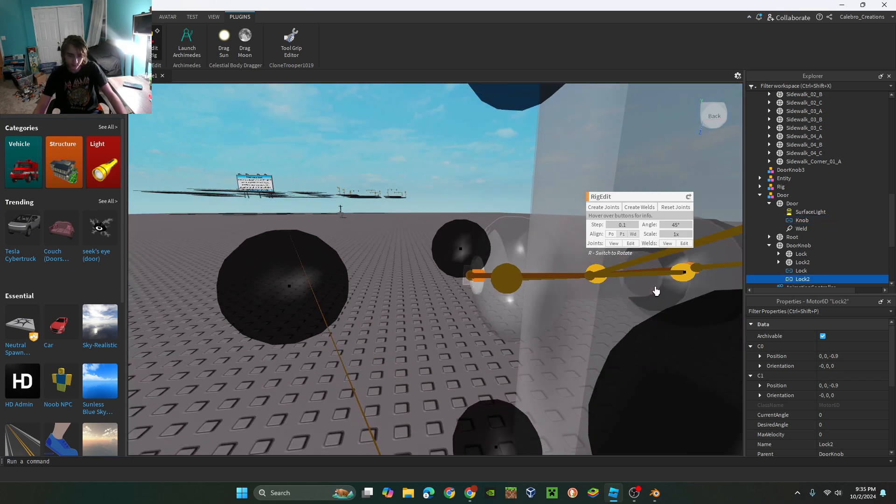
{"action": "key", "text": "w"}
{"action": "left_click_drag", "start_coordinate": [726, 290], "coordinate": [705, 290]}
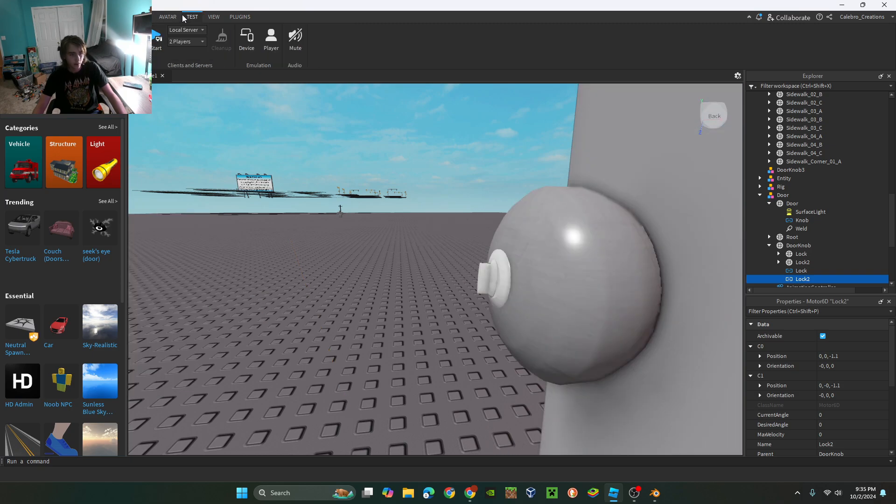
Start a new animation for the Door rig in the Animation Editor, try rotating the door, and close the editor.
{"action": "left_click", "coordinate": [169, 17]}
{"action": "left_click", "coordinate": [414, 54]}
{"action": "key", "text": "Return"}
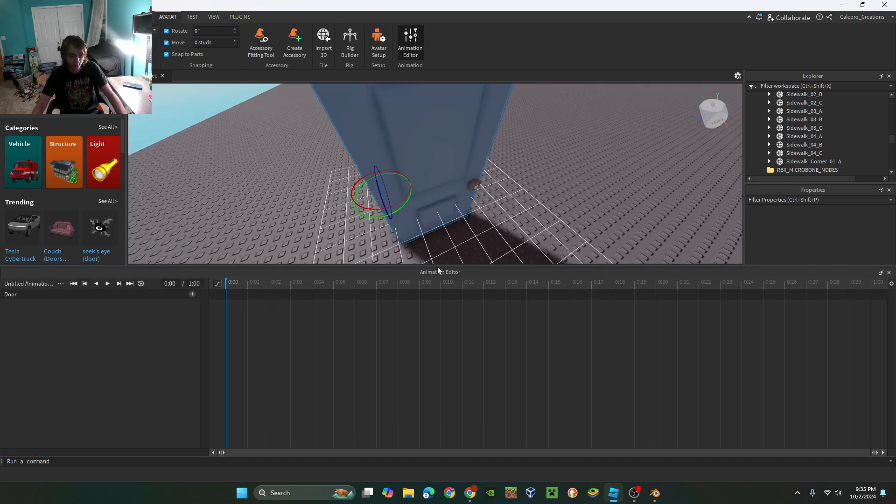
{"action": "left_click_drag", "start_coordinate": [438, 266], "coordinate": [438, 326]}
{"action": "mouse_move", "coordinate": [394, 246]}
{"action": "left_mouse_down"}
{"action": "mouse_move", "coordinate": [392, 256]}
{"action": "mouse_move", "coordinate": [403, 248]}
{"action": "left_mouse_up"}
{"action": "left_click", "coordinate": [889, 332]}
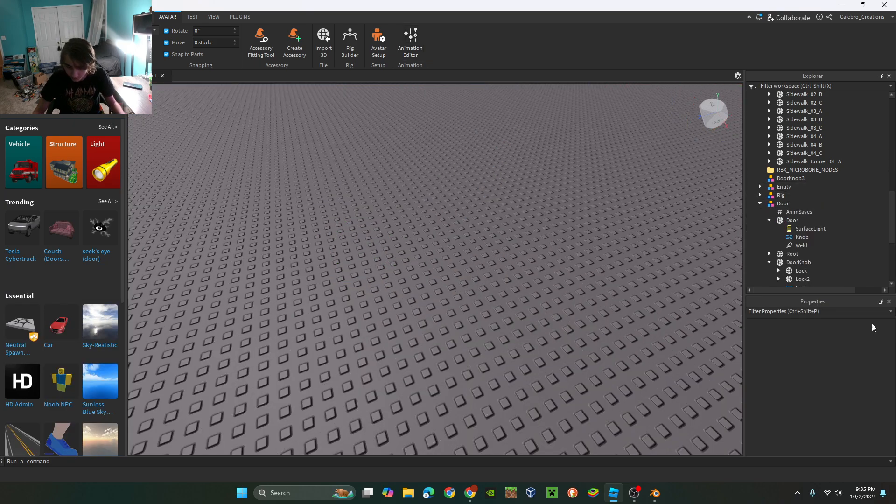
Select the Door mesh and focus the view on it.
{"action": "left_click", "coordinate": [785, 204]}
{"action": "left_click", "coordinate": [786, 213]}
{"action": "right_click_drag", "start_coordinate": [684, 155], "coordinate": [673, 154]}
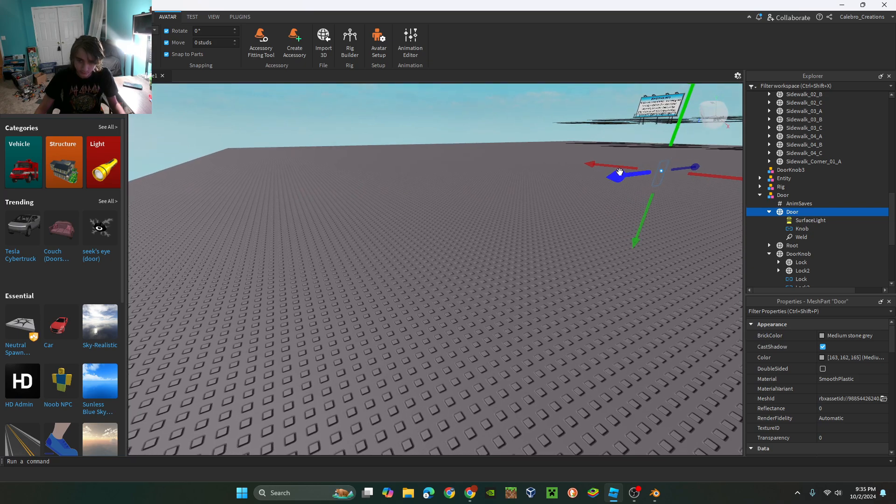
{"action": "key", "text": "f"}
{"action": "left_click", "coordinate": [572, 234]}
{"action": "scroll", "coordinate": [568, 234], "scroll_direction": "down", "scroll_amount": 2}
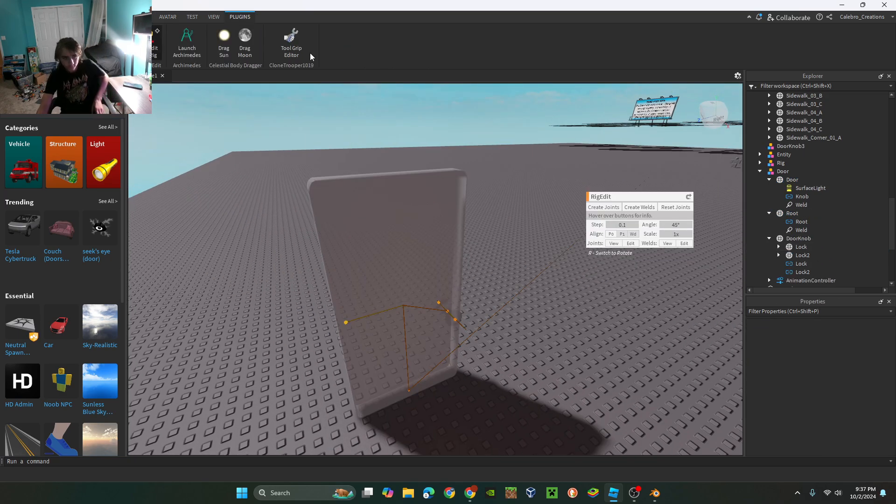
Exit RigEdit and delete the Weld objects inside Door, Root, Lock and Lock2.
{"action": "left_click", "coordinate": [156, 44]}
{"action": "left_click", "coordinate": [802, 204]}
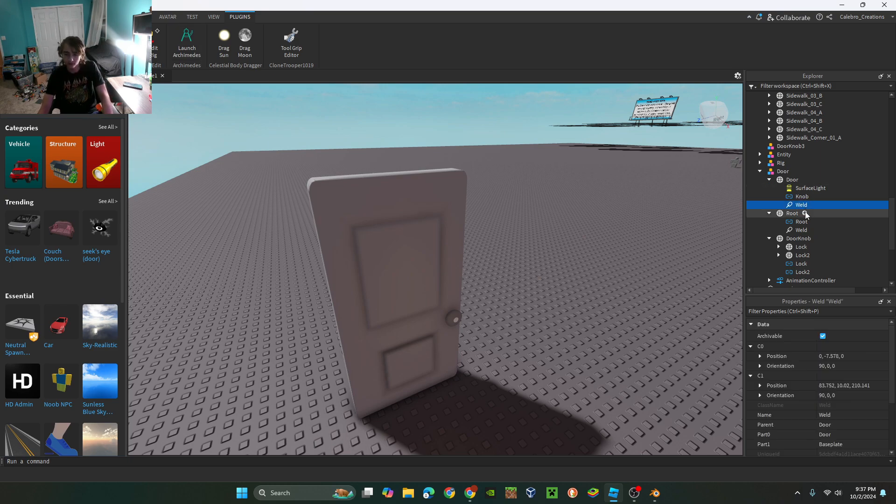
{"action": "left_click_drag", "start_coordinate": [804, 218], "coordinate": [793, 239]}
{"action": "left_click", "coordinate": [795, 238]}
{"action": "key", "text": "Delete"}
{"action": "left_click", "coordinate": [779, 222]}
{"action": "left_click", "coordinate": [799, 231]}
{"action": "key", "text": "Delete"}
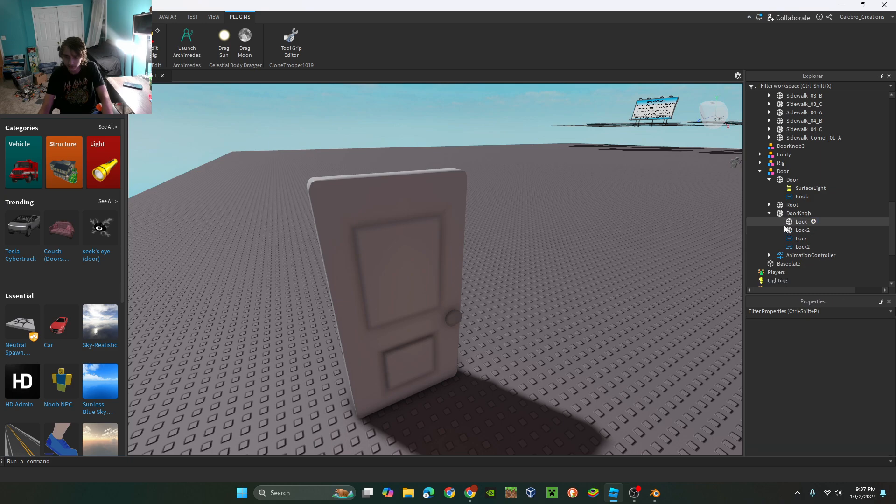
Rotate the Lock2 mesh about the vertical axis until it faces outward, and move it against the doorknob's outer face.
{"action": "left_click", "coordinate": [775, 229]}
{"action": "key", "text": "f"}
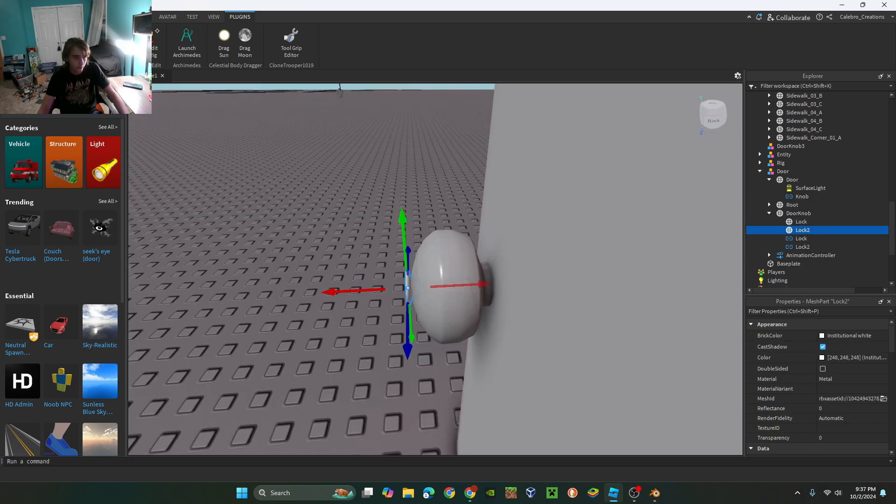
{"action": "key", "text": "ctrl+2"}
{"action": "left_click_drag", "start_coordinate": [447, 297], "coordinate": [286, 282]}
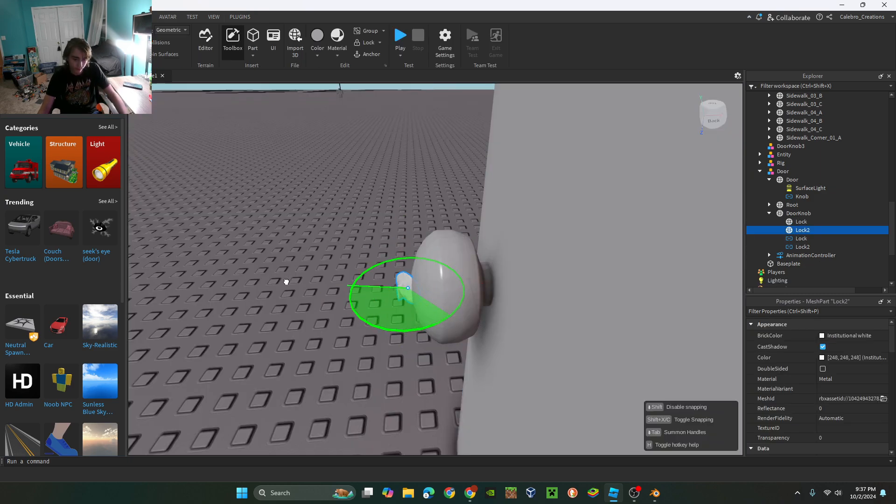
{"action": "left_click_drag", "start_coordinate": [267, 204], "coordinate": [267, 204]}
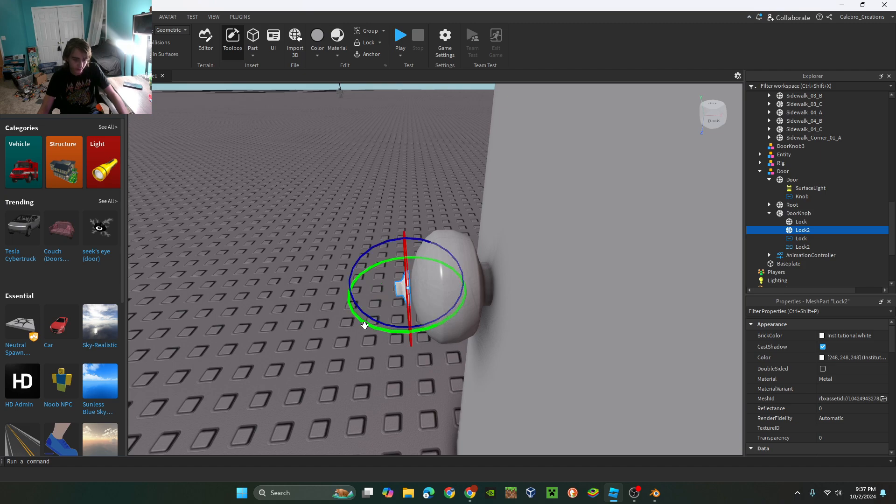
{"action": "left_click_drag", "start_coordinate": [364, 326], "coordinate": [371, 322]}
{"action": "key", "text": "ctrl+2"}
{"action": "left_click_drag", "start_coordinate": [337, 290], "coordinate": [473, 286]}
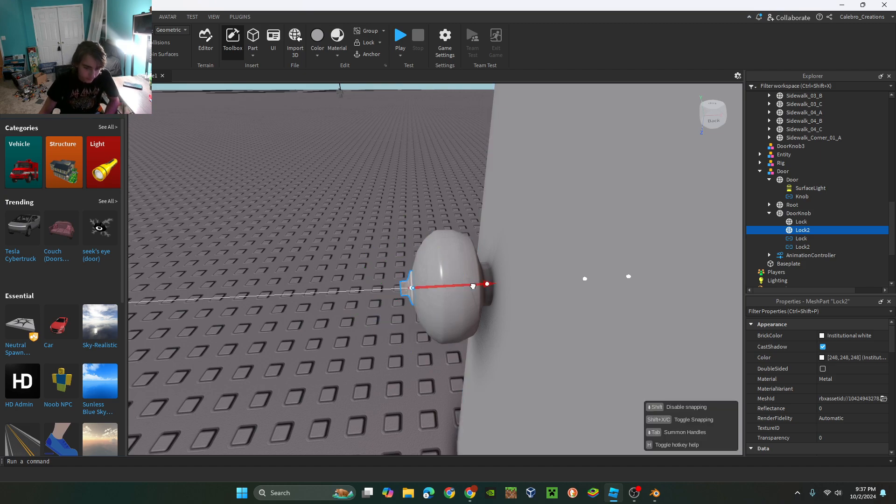
Nudge the Lock2 mesh against the doorknob's outer face and move the Lock mesh along its axis against the opposite knob.
{"action": "left_click_drag", "start_coordinate": [472, 286], "coordinate": [473, 286]}
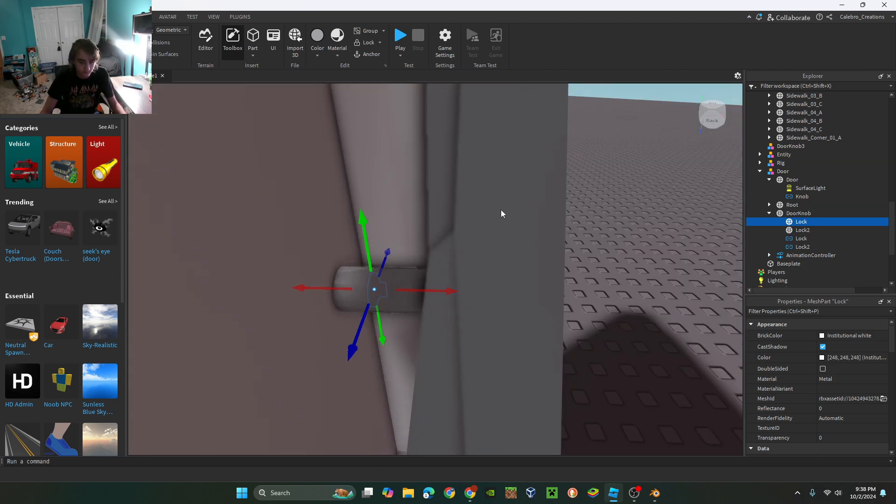
{"action": "key", "text": "d"}
{"action": "left_click_drag", "start_coordinate": [340, 294], "coordinate": [430, 294]}
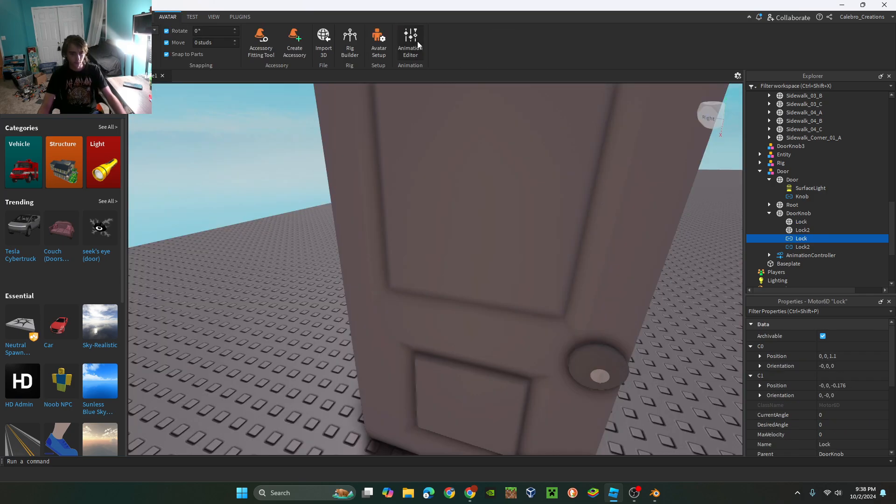
Open the Animation Editor for the Door rig, test the hinge by rotating the door, and undo the rotation.
{"action": "left_click", "coordinate": [417, 45]}
{"action": "key", "text": "s"}
{"action": "right_click_drag", "start_coordinate": [396, 212], "coordinate": [386, 256]}
{"action": "scroll", "coordinate": [813, 148], "scroll_direction": "down", "scroll_amount": 5}
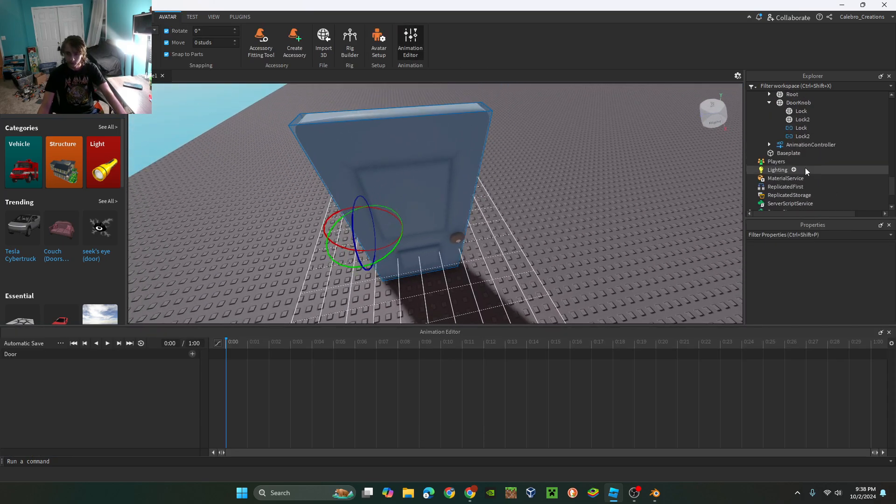
{"action": "left_click_drag", "start_coordinate": [399, 239], "coordinate": [426, 222]}
{"action": "key", "text": "ctrl+z"}
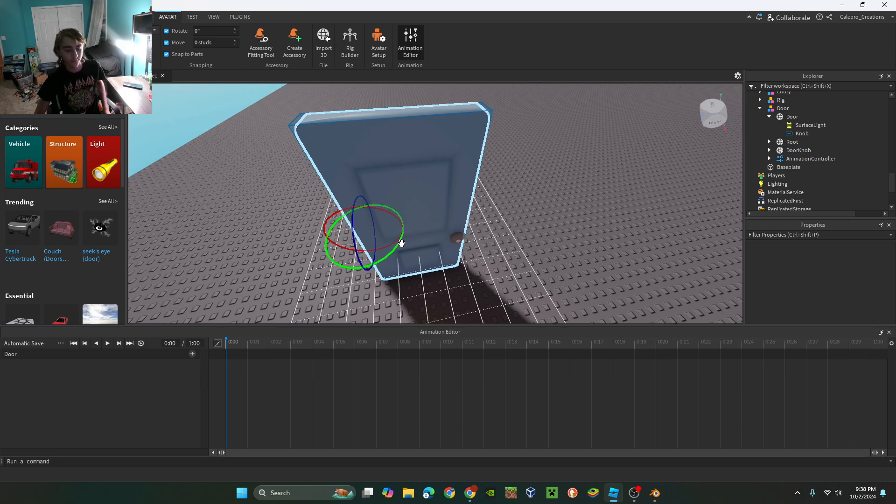
{"action": "mouse_move", "coordinate": [401, 243]}
{"action": "left_mouse_down"}
{"action": "mouse_move", "coordinate": [410, 232]}
{"action": "mouse_move", "coordinate": [415, 253]}
{"action": "left_mouse_up"}
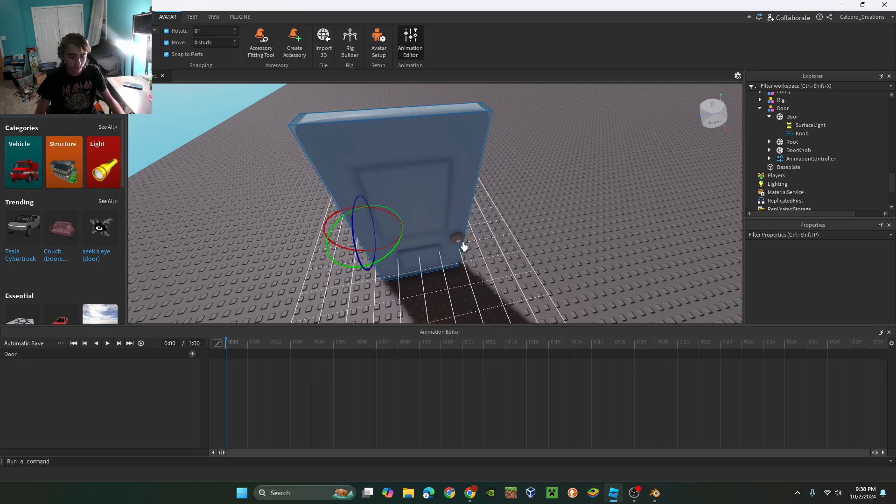
Select the doorknob, try rotating it about the knob's own axis, and undo the rotation.
{"action": "left_click", "coordinate": [459, 239]}
{"action": "scroll", "coordinate": [495, 231], "scroll_direction": "up", "scroll_amount": 4}
{"action": "right_click_drag", "start_coordinate": [483, 231], "coordinate": [500, 232]}
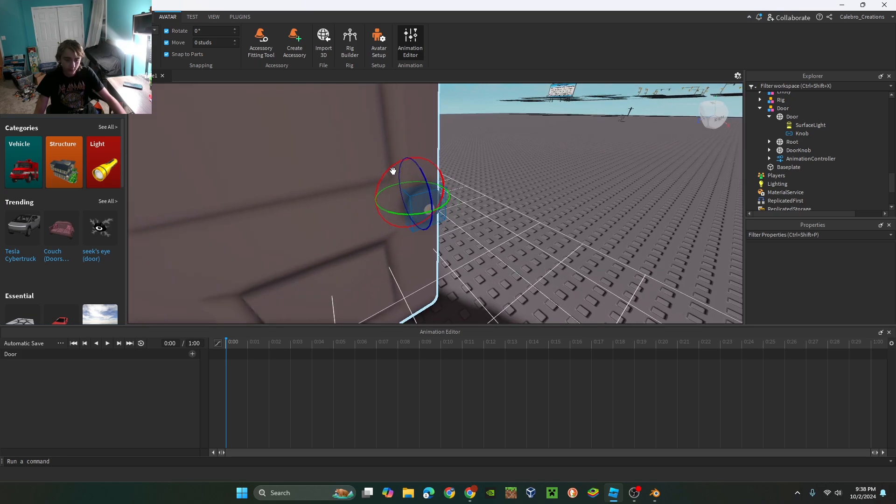
{"action": "left_click_drag", "start_coordinate": [393, 171], "coordinate": [379, 231]}
{"action": "left_click_drag", "start_coordinate": [432, 278], "coordinate": [436, 274]}
{"action": "key", "text": "ctrl+z"}
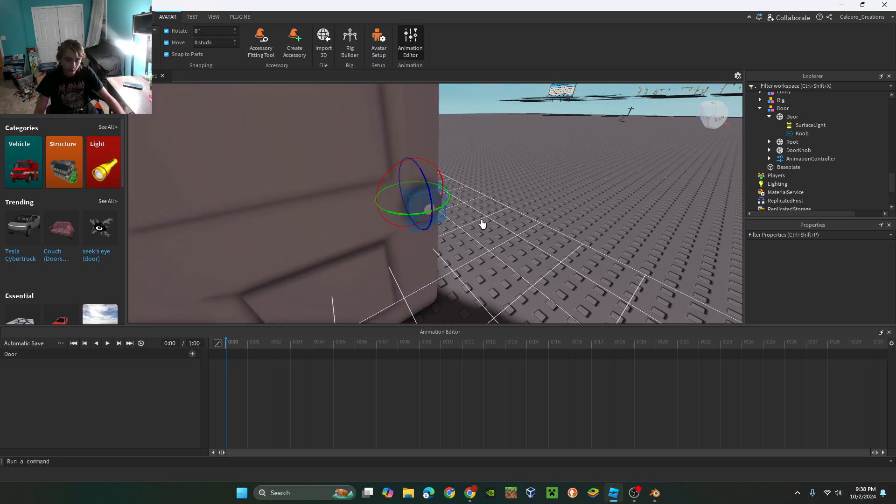
Select the Lock part on the doorknob, try rotating it in place, and undo the rotation.
{"action": "left_click", "coordinate": [483, 224]}
{"action": "scroll", "coordinate": [424, 214], "scroll_direction": "up", "scroll_amount": 3}
{"action": "left_click", "coordinate": [424, 213]}
{"action": "left_click_drag", "start_coordinate": [443, 188], "coordinate": [458, 177]}
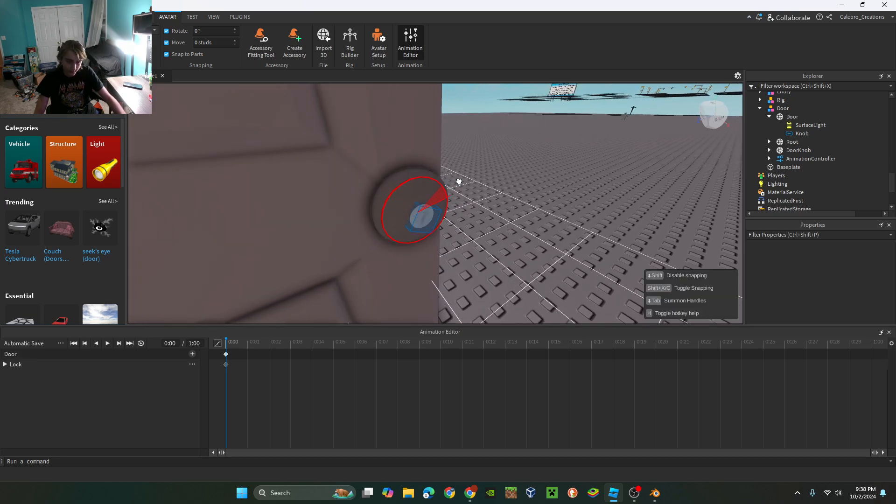
{"action": "key", "text": "ctrl+z"}
Select the Lock2 part on the opposite side of the door and try rotating it on the doorknob.
{"action": "right_click_drag", "start_coordinate": [452, 138], "coordinate": [506, 188]}
{"action": "left_click", "coordinate": [478, 206]}
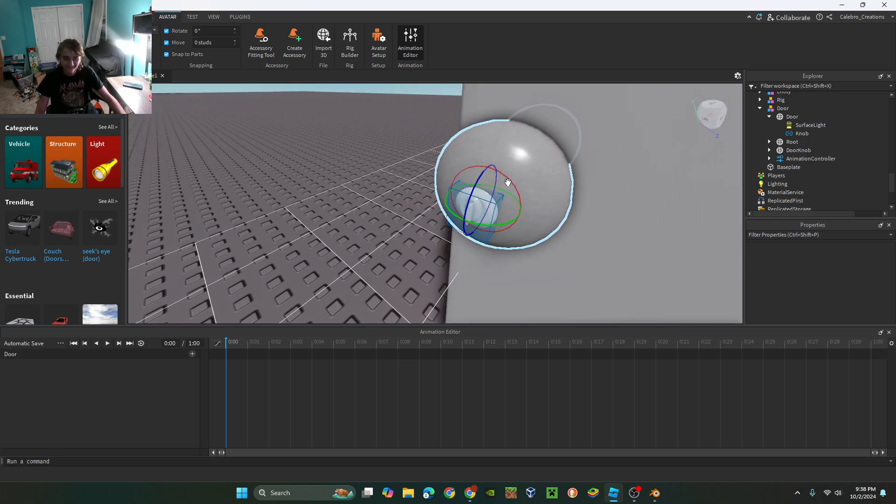
{"action": "left_click_drag", "start_coordinate": [508, 182], "coordinate": [506, 234]}
{"action": "scroll", "coordinate": [434, 144], "scroll_direction": "down", "scroll_amount": 5}
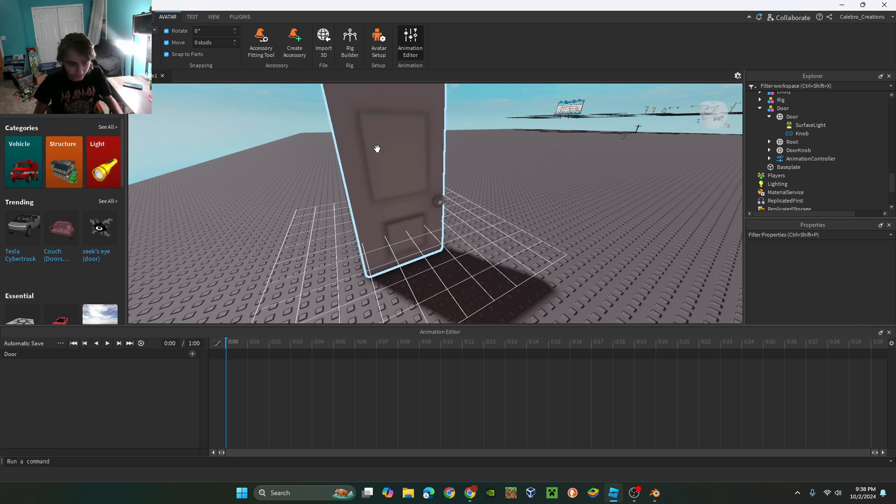
Try to rotate the door around its hinge in the Animation Editor and undo the rotation.
{"action": "left_click", "coordinate": [407, 164]}
{"action": "right_click_drag", "start_coordinate": [408, 164], "coordinate": [408, 166]}
{"action": "key", "text": "a"}
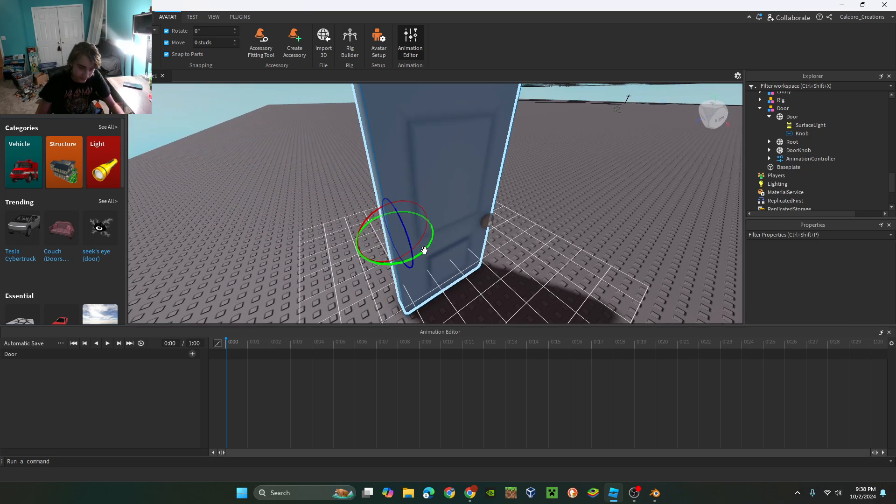
{"action": "left_click_drag", "start_coordinate": [424, 251], "coordinate": [472, 170]}
{"action": "left_click_drag", "start_coordinate": [500, 143], "coordinate": [537, 288]}
{"action": "key", "text": "ctrl+z"}
{"action": "key", "text": "a"}
{"action": "right_click_drag", "start_coordinate": [556, 222], "coordinate": [558, 222]}
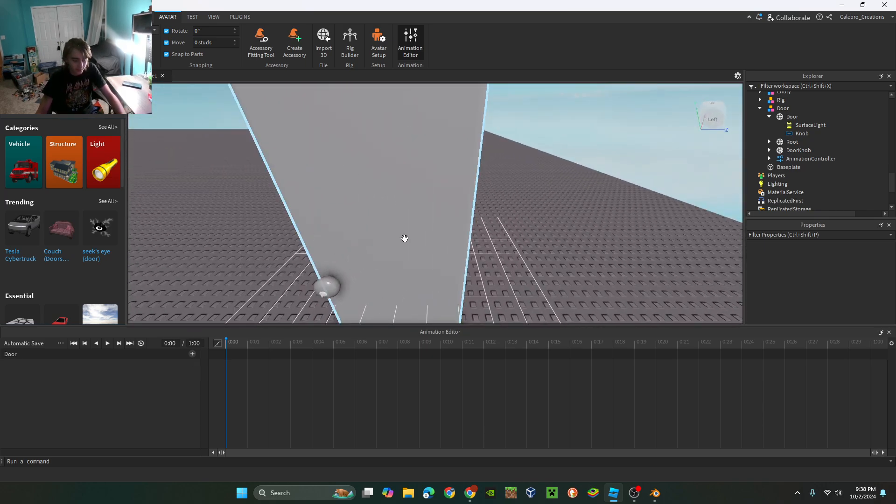
Examine the door, its knob and the hinge's rotation handles from both sides.
{"action": "key", "text": "d"}
{"action": "right_click_drag", "start_coordinate": [383, 194], "coordinate": [383, 194]}
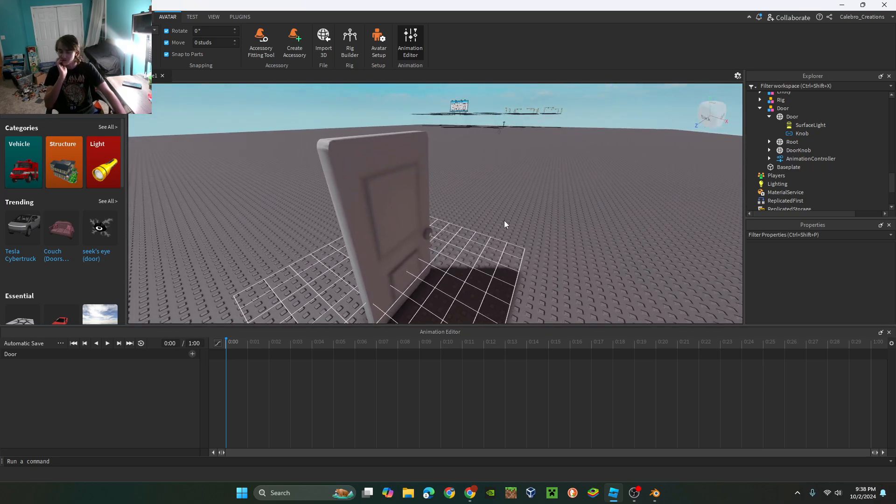
{"action": "key", "text": "w"}
{"action": "right_click_drag", "start_coordinate": [357, 206], "coordinate": [463, 227]}
{"action": "scroll", "coordinate": [462, 230], "scroll_direction": "up", "scroll_amount": 5}
{"action": "right_click_drag", "start_coordinate": [427, 184], "coordinate": [438, 239]}
{"action": "scroll", "coordinate": [411, 194], "scroll_direction": "down", "scroll_amount": 2}
{"action": "left_click", "coordinate": [411, 195]}
{"action": "scroll", "coordinate": [411, 194], "scroll_direction": "up", "scroll_amount": 4}
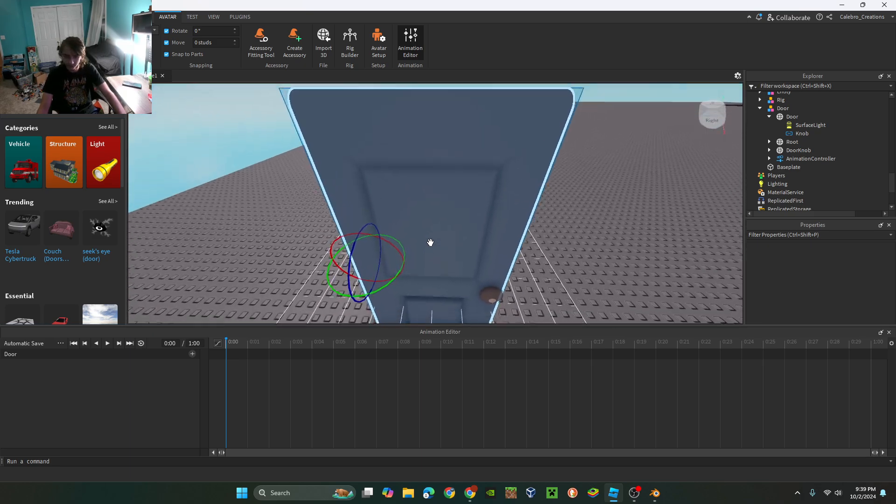
{"action": "scroll", "coordinate": [438, 239], "scroll_direction": "down", "scroll_amount": 4}
{"action": "scroll", "coordinate": [438, 239], "scroll_direction": "up", "scroll_amount": 2}
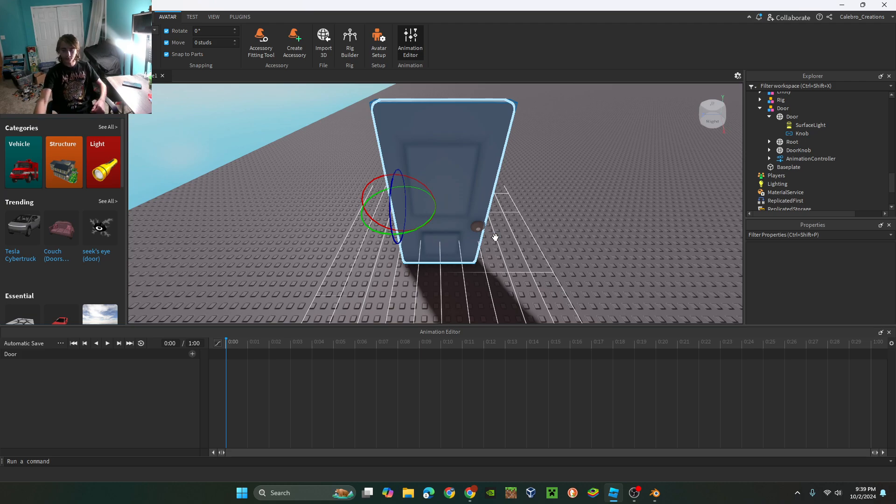
Close the Animation Editor and collapse the Door part in the model hierarchy.
{"action": "left_click", "coordinate": [888, 333]}
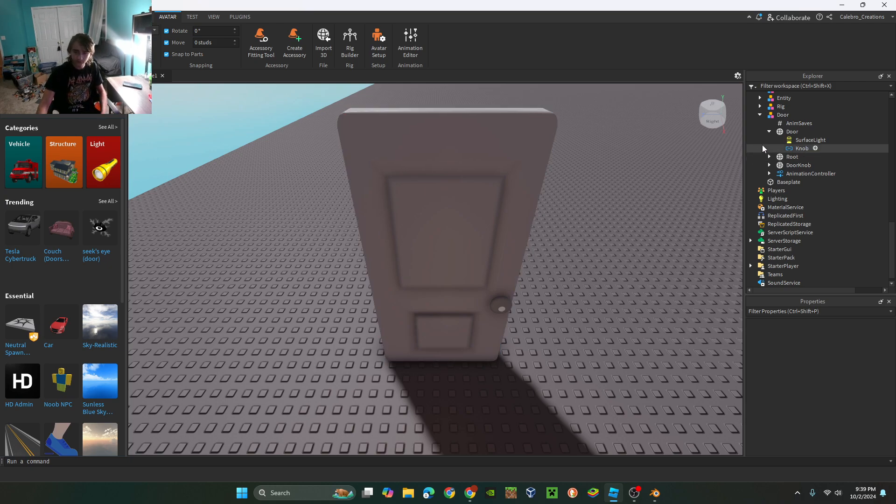
{"action": "left_click", "coordinate": [768, 133]}
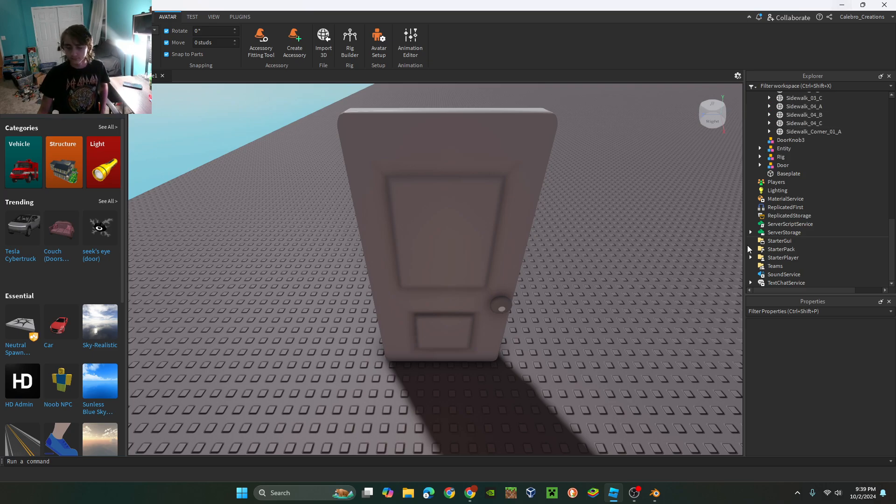
Switch to Blender to view the doorknob model from several angles, and return to Roblox Studio.
{"action": "left_click", "coordinate": [655, 493]}
{"action": "middle_click_drag", "start_coordinate": [436, 166], "coordinate": [531, 187]}
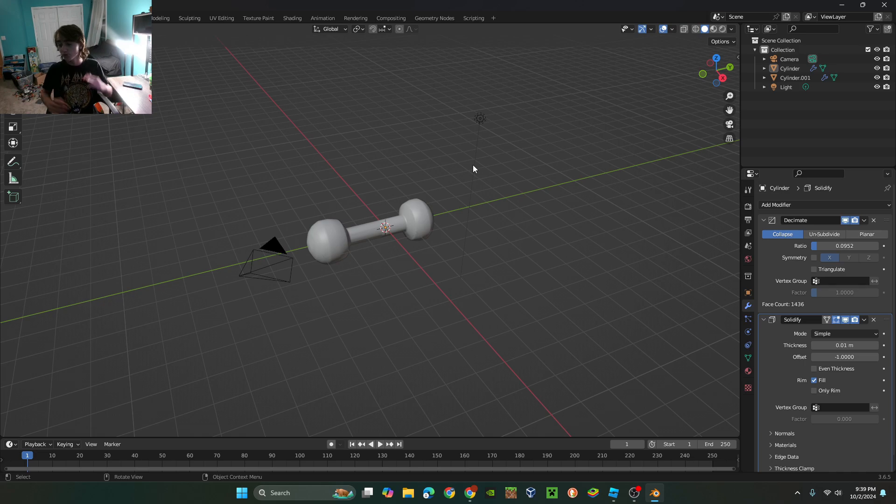
{"action": "middle_click_drag", "start_coordinate": [447, 169], "coordinate": [381, 169]}
{"action": "left_click", "coordinate": [614, 493]}
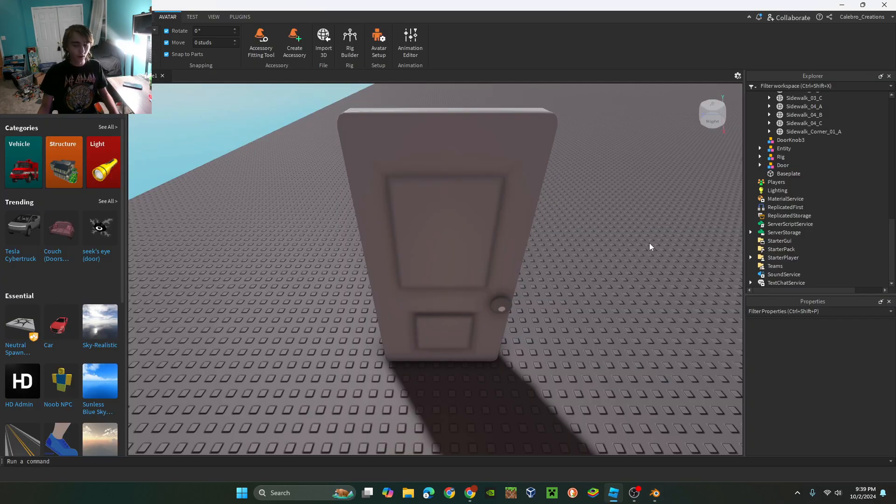
Try to move the Door mesh inside the Door model sideways along its blue axis and undo the move.
{"action": "scroll", "coordinate": [805, 200], "scroll_direction": "up", "scroll_amount": 5}
{"action": "left_click", "coordinate": [766, 283]}
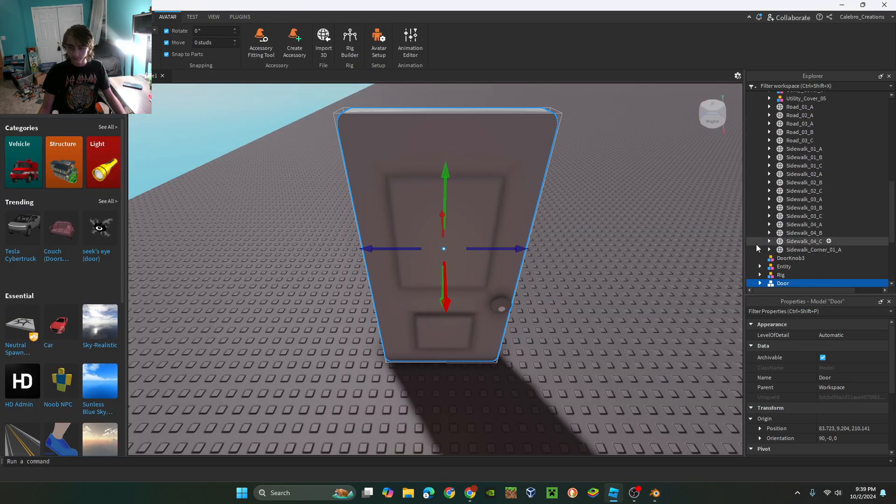
{"action": "left_click", "coordinate": [760, 283]}
{"action": "scroll", "coordinate": [796, 233], "scroll_direction": "down", "scroll_amount": 3}
{"action": "left_click", "coordinate": [794, 228]}
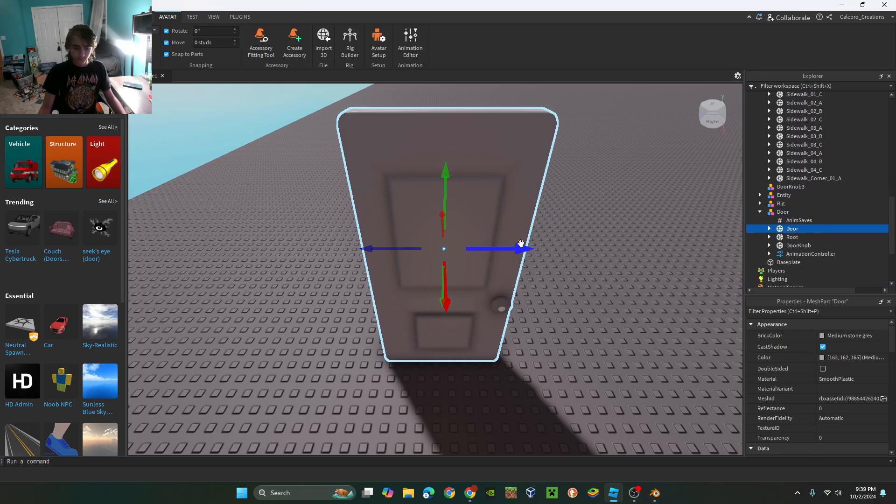
{"action": "left_click_drag", "start_coordinate": [519, 249], "coordinate": [365, 255]}
{"action": "key", "text": "ctrl+z"}
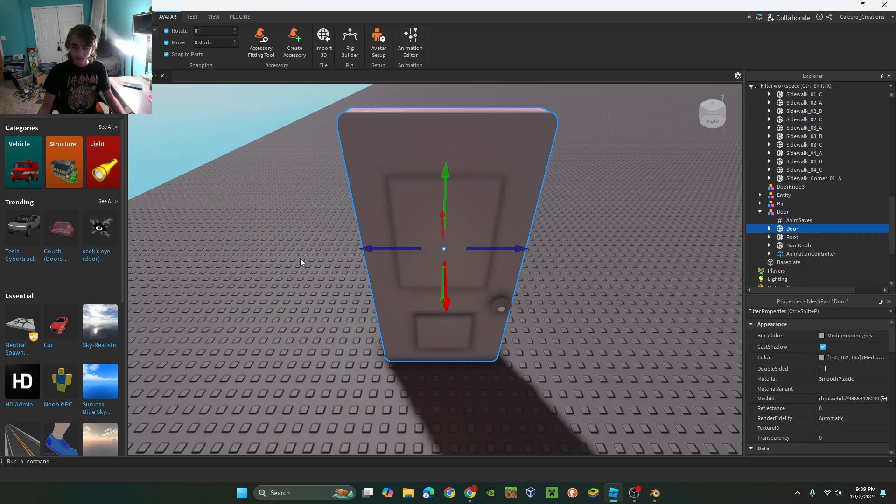
{"action": "key", "text": "ctrl+z"}
{"action": "left_click", "coordinate": [568, 297]}
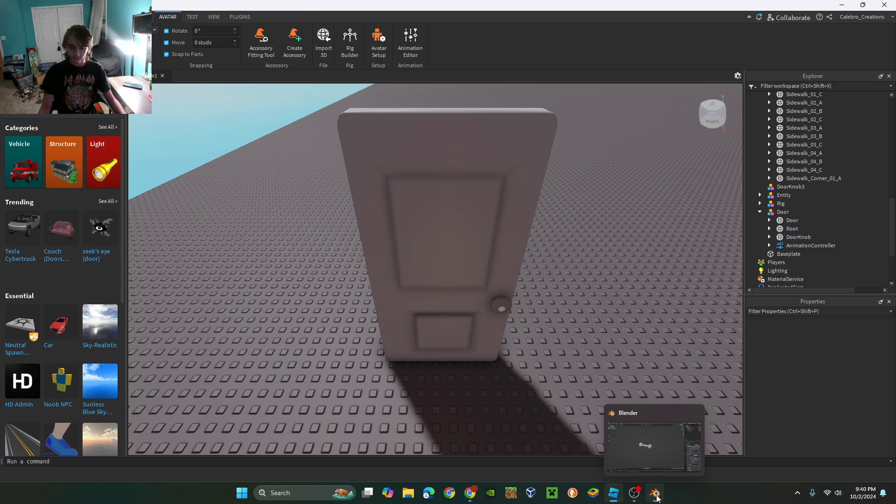
Switch to Blender and examine the double-ended doorknob model and its shaft up close.
{"action": "left_click", "coordinate": [656, 495]}
{"action": "scroll", "coordinate": [427, 203], "scroll_direction": "up", "scroll_amount": 3}
{"action": "middle_click_drag", "start_coordinate": [422, 200], "coordinate": [490, 299]}
{"action": "left_click", "coordinate": [406, 258]}
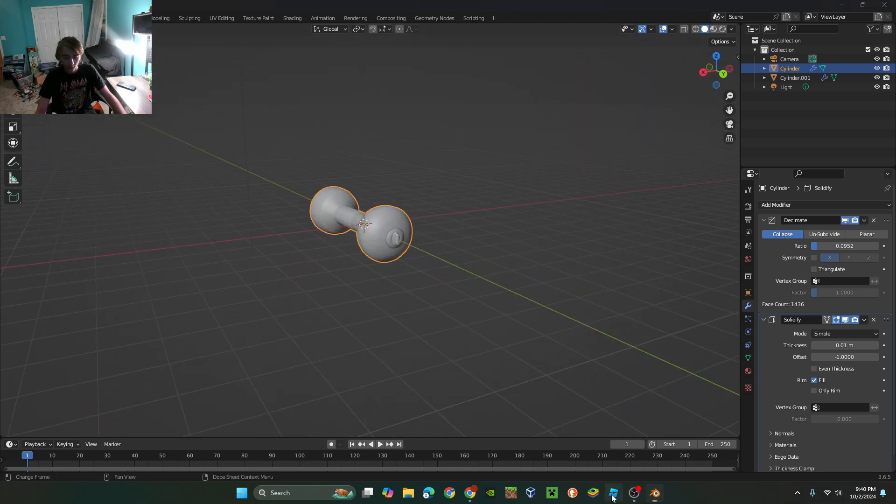
{"action": "left_click", "coordinate": [614, 494]}
{"action": "left_click", "coordinate": [655, 494]}
{"action": "scroll", "coordinate": [397, 226], "scroll_direction": "up", "scroll_amount": 3}
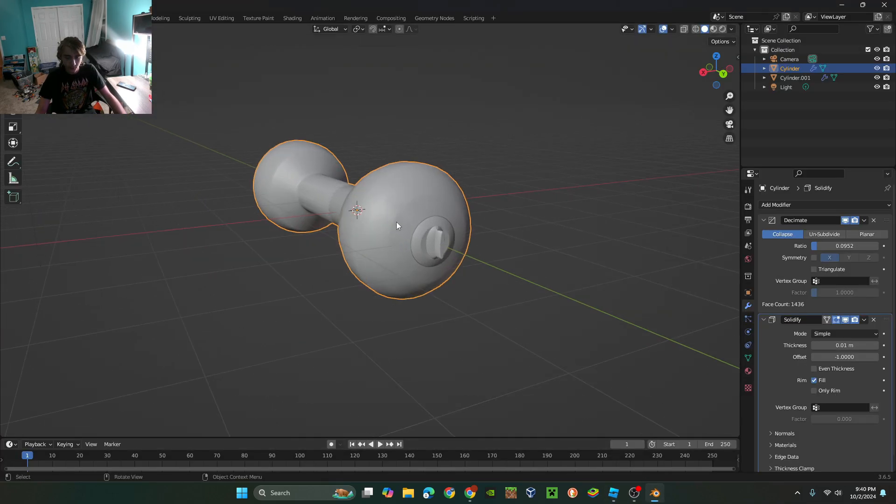
{"action": "middle_click_drag", "start_coordinate": [397, 225], "coordinate": [486, 285]}
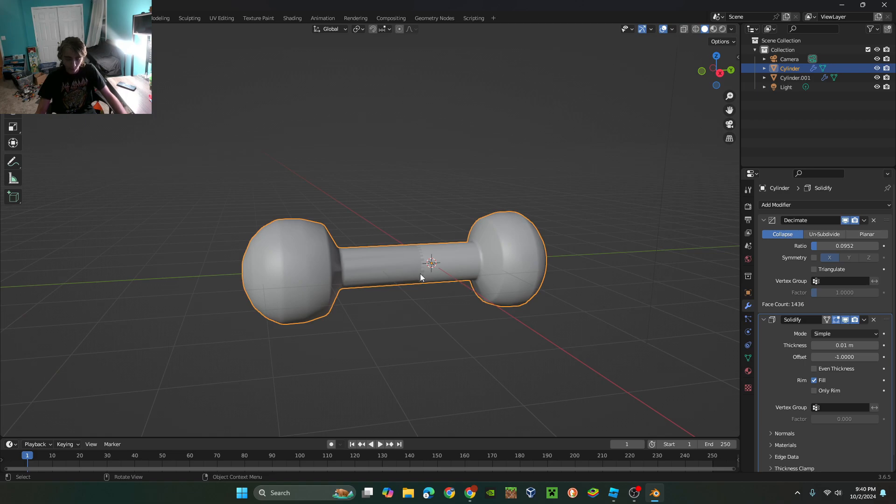
{"action": "middle_click_drag", "start_coordinate": [420, 274], "coordinate": [447, 253]}
Select the small lock piece on the end of the knob and try moving it away, cancelling the move.
{"action": "left_click", "coordinate": [559, 318]}
{"action": "scroll", "coordinate": [495, 259], "scroll_direction": "down", "scroll_amount": 3}
{"action": "scroll", "coordinate": [449, 258], "scroll_direction": "up", "scroll_amount": 3}
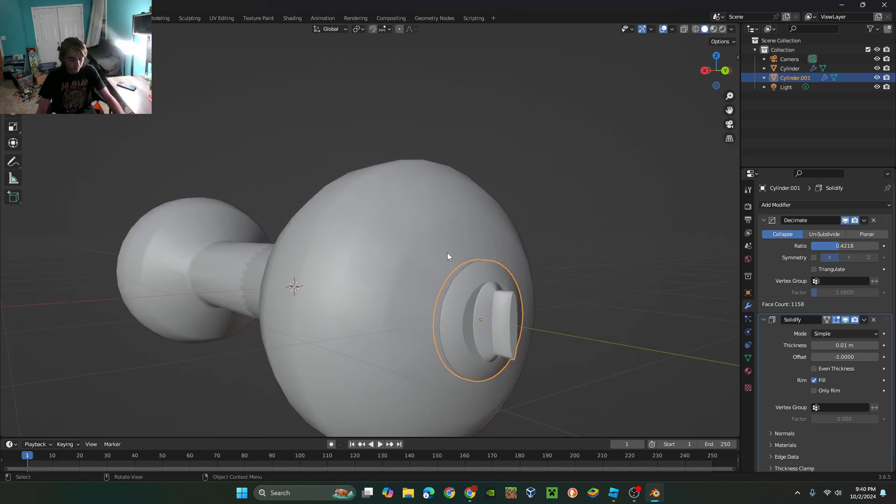
{"action": "key", "text": "g"}
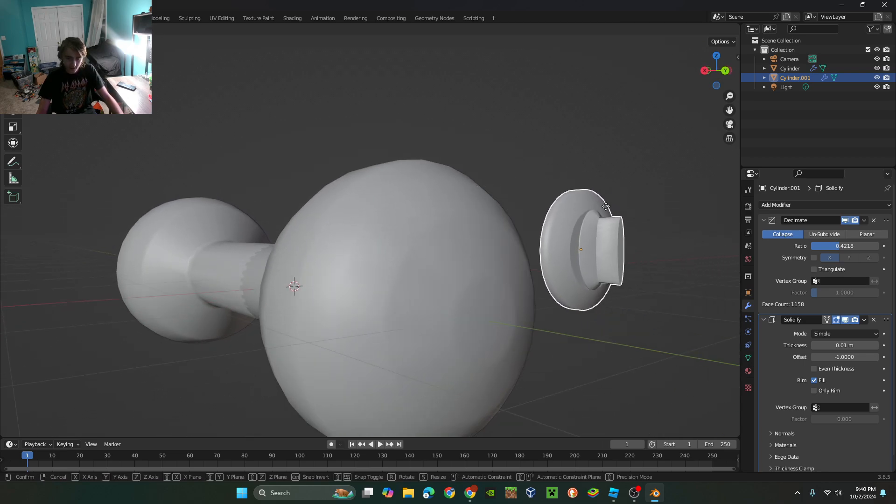
{"action": "key", "text": "Escape"}
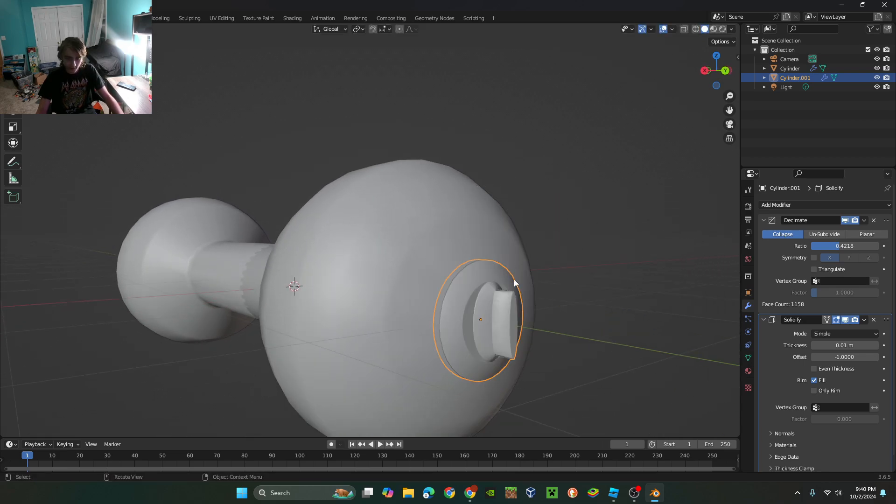
{"action": "middle_click_drag", "start_coordinate": [372, 340], "coordinate": [417, 281]}
Switch back to Roblox Studio and examine the door, its knob and the lock piece against the Blender model.
{"action": "left_click", "coordinate": [614, 493]}
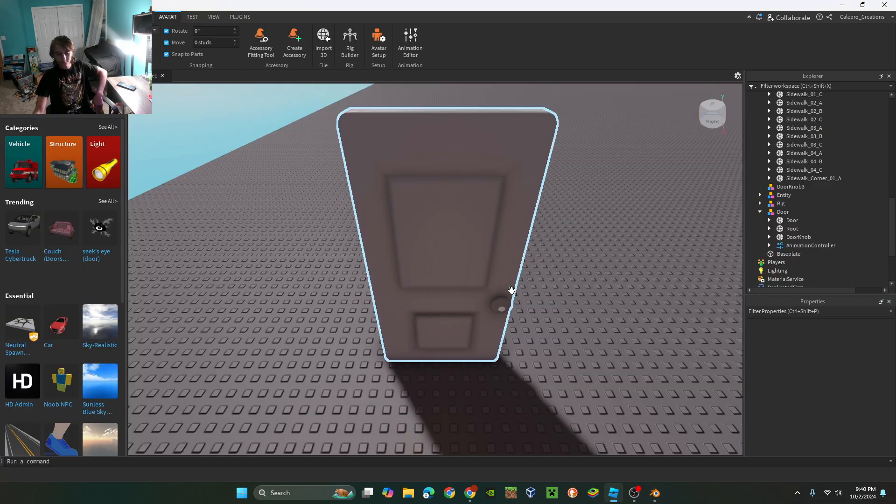
{"action": "left_click", "coordinate": [655, 494]}
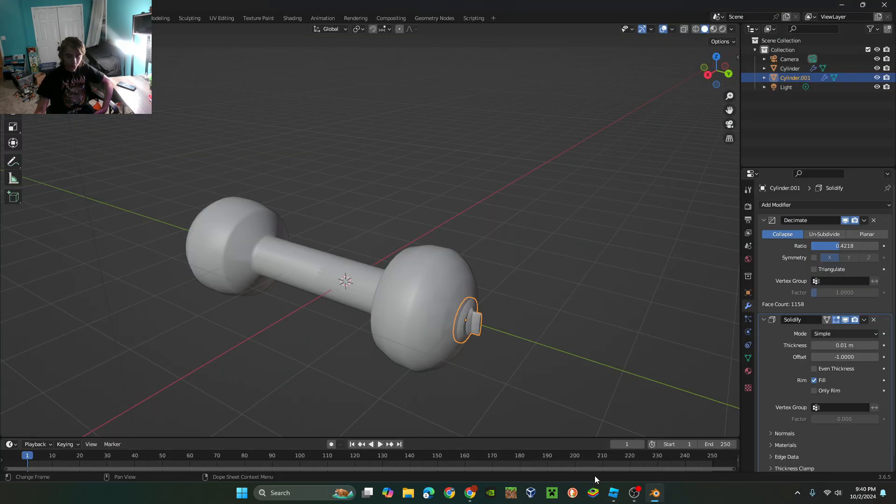
{"action": "left_click", "coordinate": [614, 493]}
{"action": "right_click_drag", "start_coordinate": [530, 427], "coordinate": [475, 317]}
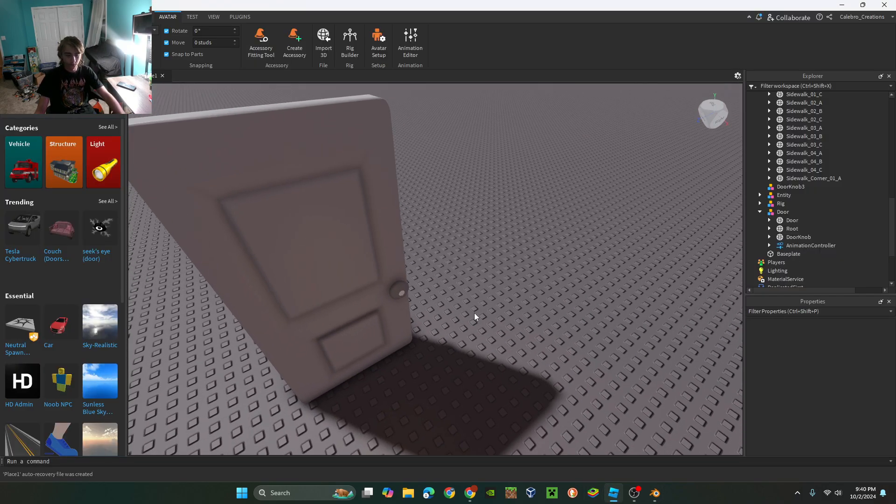
{"action": "key", "text": "a"}
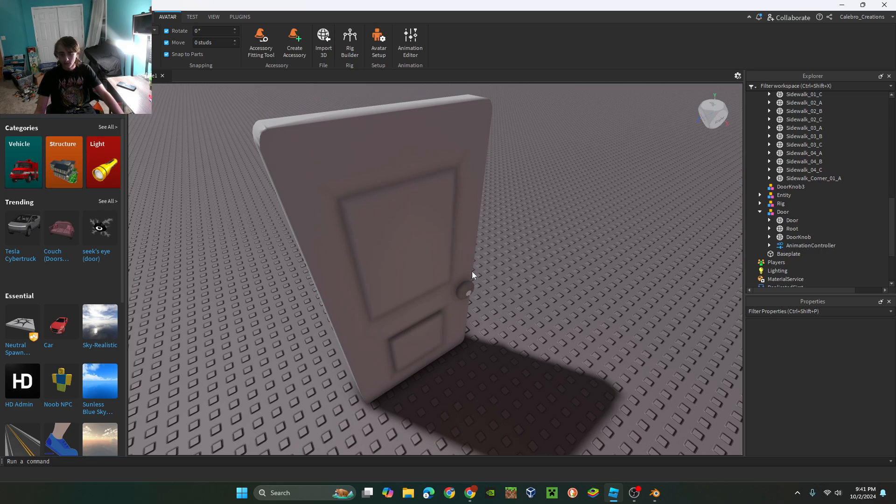
{"action": "scroll", "coordinate": [466, 276], "scroll_direction": "down", "scroll_amount": 3}
{"action": "scroll", "coordinate": [467, 276], "scroll_direction": "up", "scroll_amount": 1}
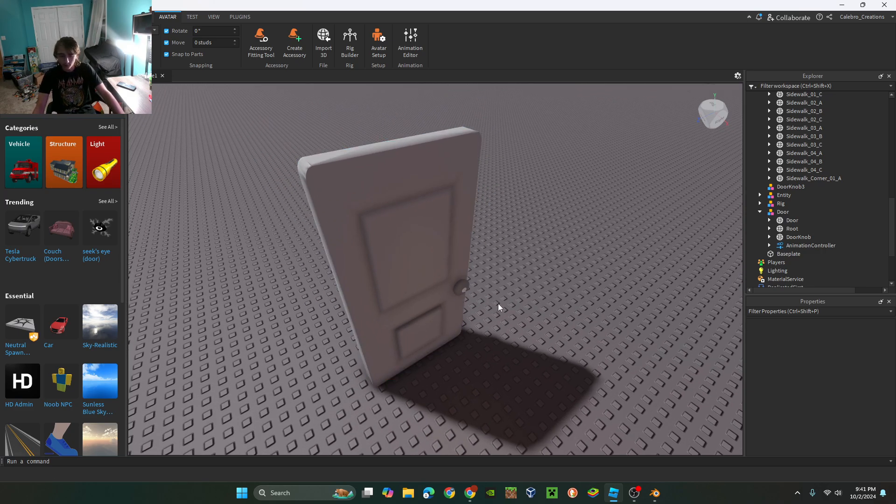
{"action": "scroll", "coordinate": [514, 309], "scroll_direction": "up", "scroll_amount": 5}
{"action": "right_click_drag", "start_coordinate": [589, 323], "coordinate": [439, 212]}
{"action": "scroll", "coordinate": [440, 212], "scroll_direction": "down", "scroll_amount": 4}
{"action": "scroll", "coordinate": [440, 214], "scroll_direction": "up", "scroll_amount": 2}
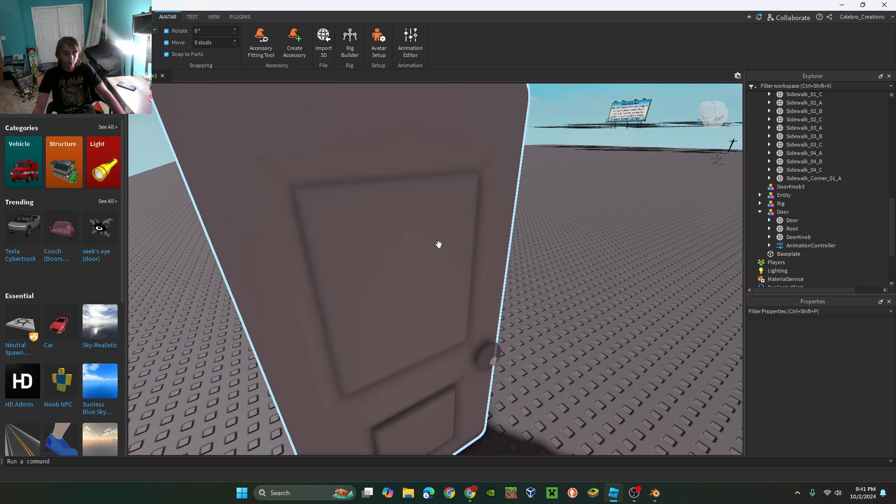
{"action": "right_click_drag", "start_coordinate": [524, 286], "coordinate": [525, 290]}
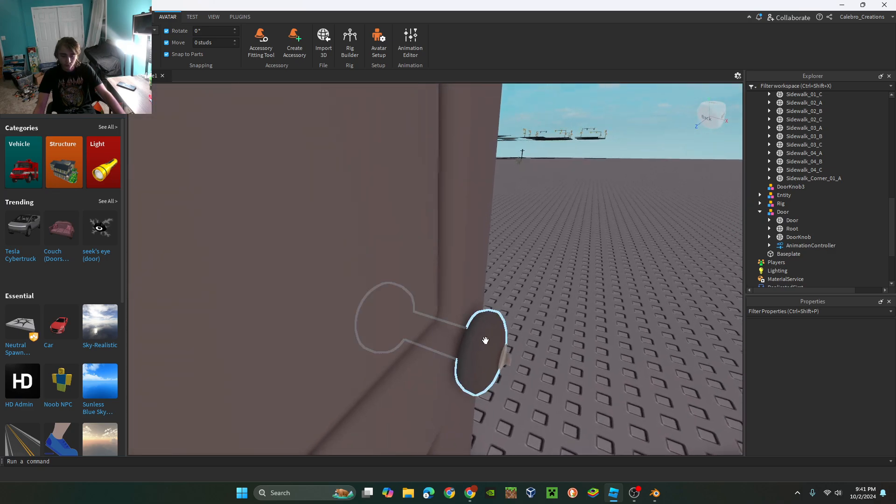
{"action": "right_click_drag", "start_coordinate": [486, 340], "coordinate": [434, 296]}
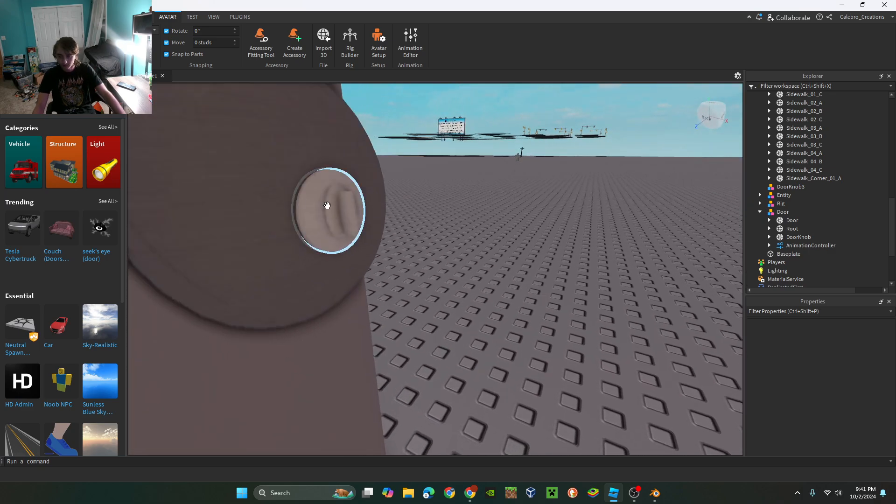
{"action": "scroll", "coordinate": [460, 296], "scroll_direction": "down", "scroll_amount": 5}
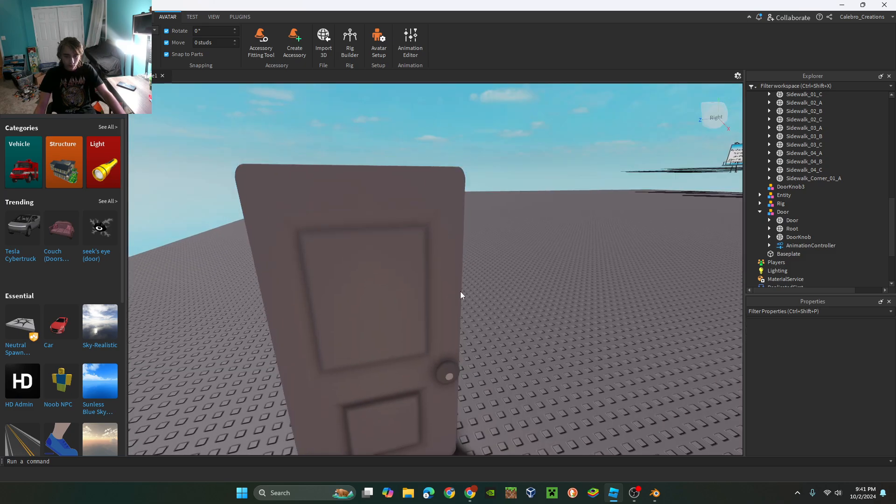
{"action": "right_click_drag", "start_coordinate": [460, 296], "coordinate": [423, 297]}
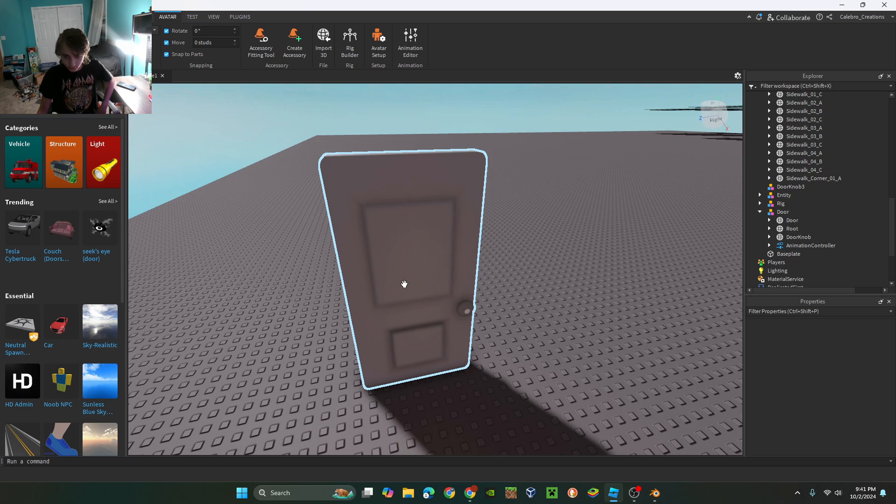
{"action": "left_click", "coordinate": [428, 234]}
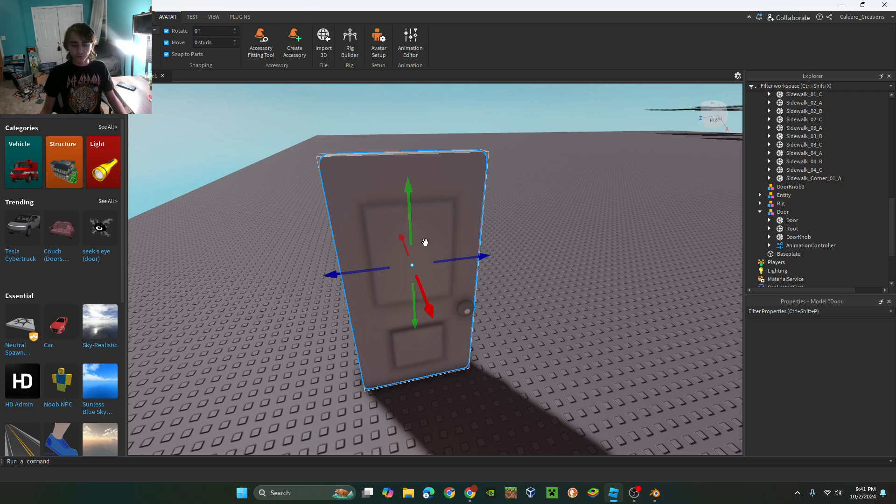
{"action": "left_click", "coordinate": [796, 220]}
{"action": "key", "text": "ctrl+d"}
{"action": "key", "text": "ctrl+z"}
Duplicate the whole Door model, move the copy along its blue axis to a Z position of about 181.258, and expand its hierarchy.
{"action": "left_click", "coordinate": [789, 213]}
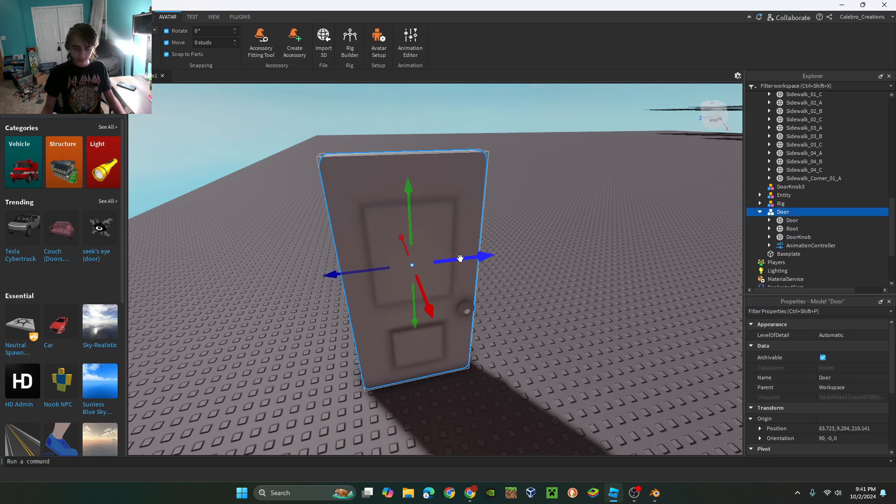
{"action": "key", "text": "ctrl+d"}
{"action": "left_click_drag", "start_coordinate": [472, 258], "coordinate": [541, 256]}
{"action": "right_click_drag", "start_coordinate": [540, 257], "coordinate": [528, 253]}
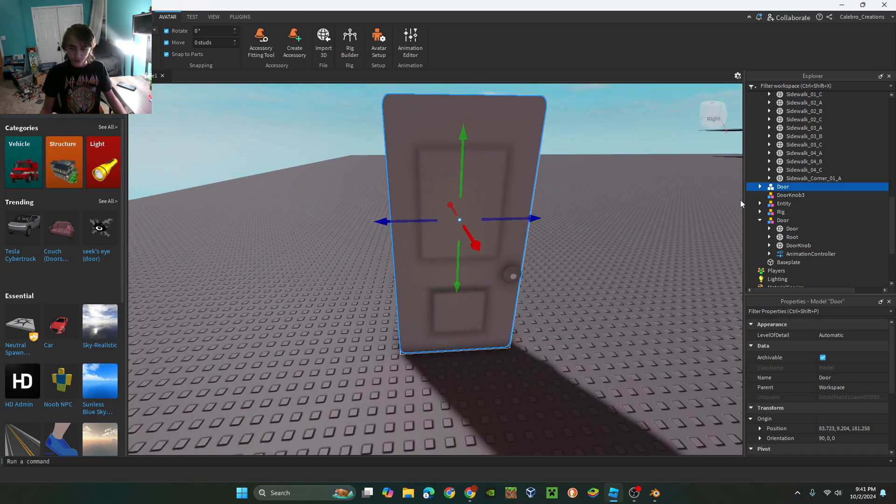
{"action": "left_click", "coordinate": [760, 186]}
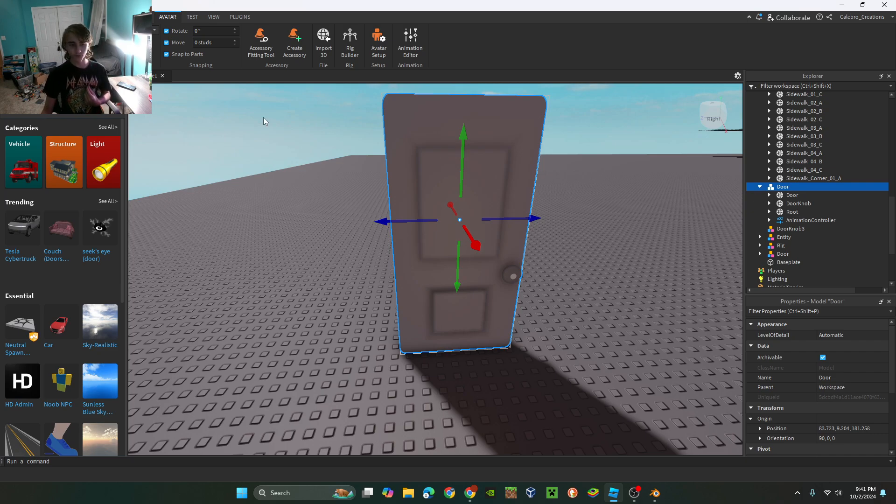
Examine the Door model's hierarchy, selecting its Door mesh and Root part in turn.
{"action": "left_click", "coordinate": [326, 51]}
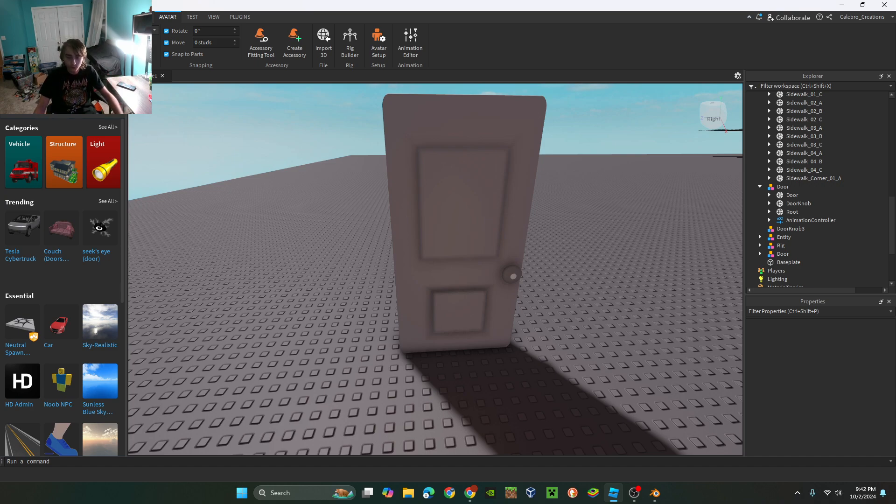
{"action": "left_click", "coordinate": [794, 196]}
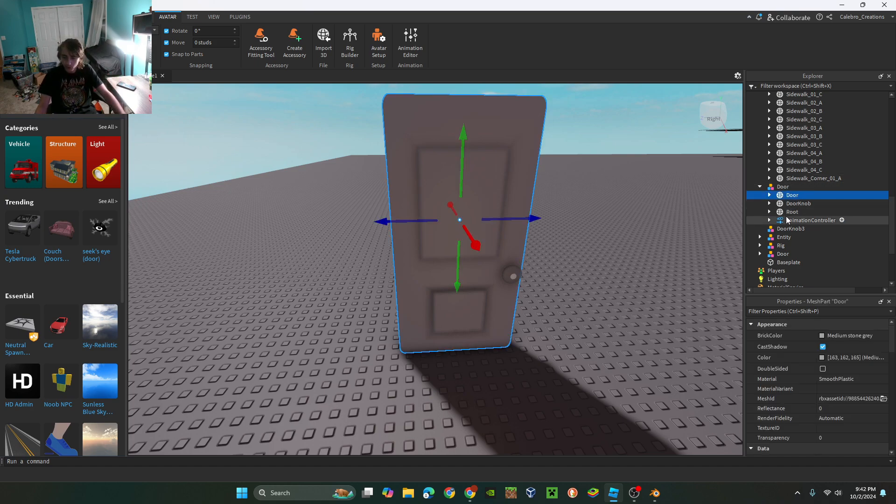
{"action": "scroll", "coordinate": [781, 204], "scroll_direction": "up", "scroll_amount": 5}
{"action": "scroll", "coordinate": [794, 219], "scroll_direction": "down", "scroll_amount": 10}
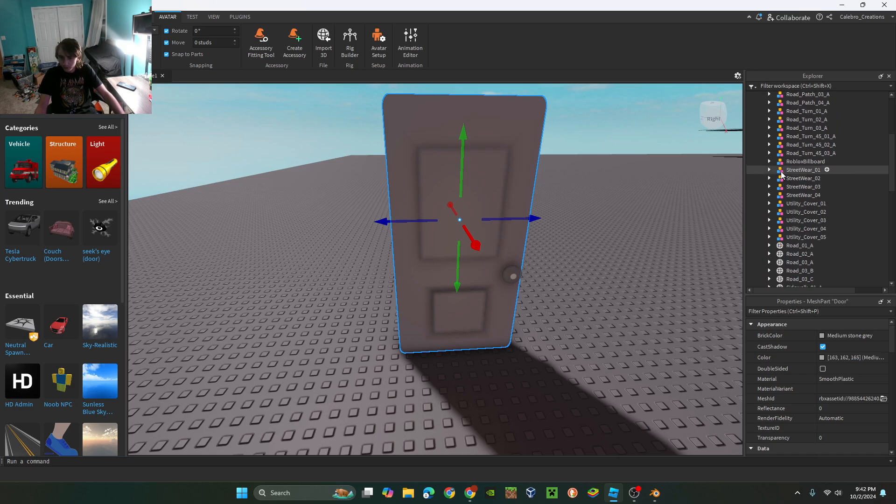
{"action": "scroll", "coordinate": [807, 238], "scroll_direction": "up", "scroll_amount": 2}
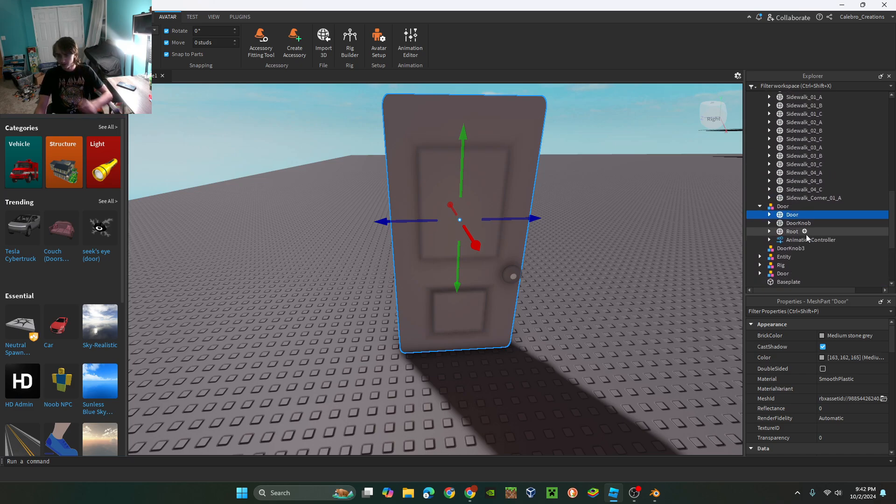
{"action": "left_click", "coordinate": [761, 206]}
{"action": "left_click", "coordinate": [775, 208]}
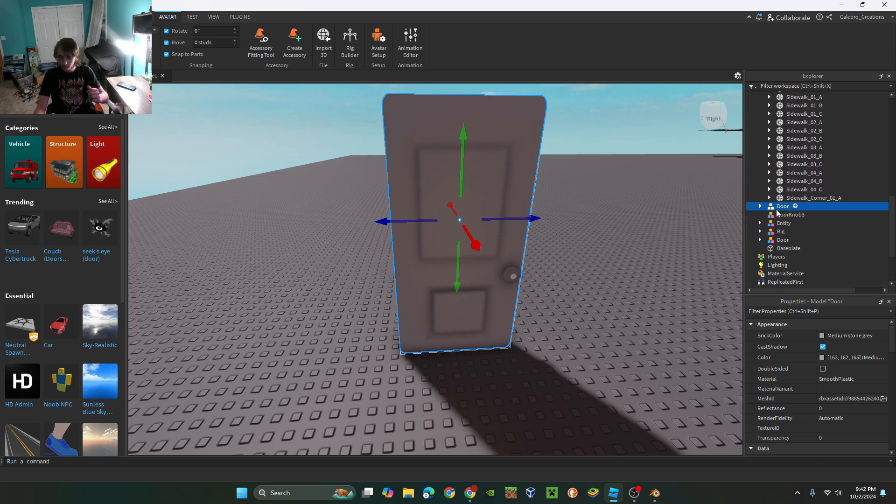
{"action": "double_click", "coordinate": [775, 207]}
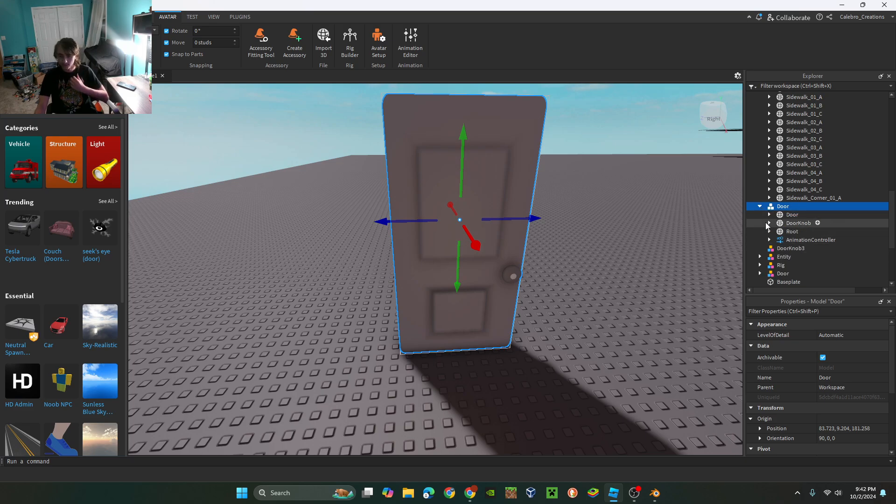
{"action": "left_click", "coordinate": [794, 232]}
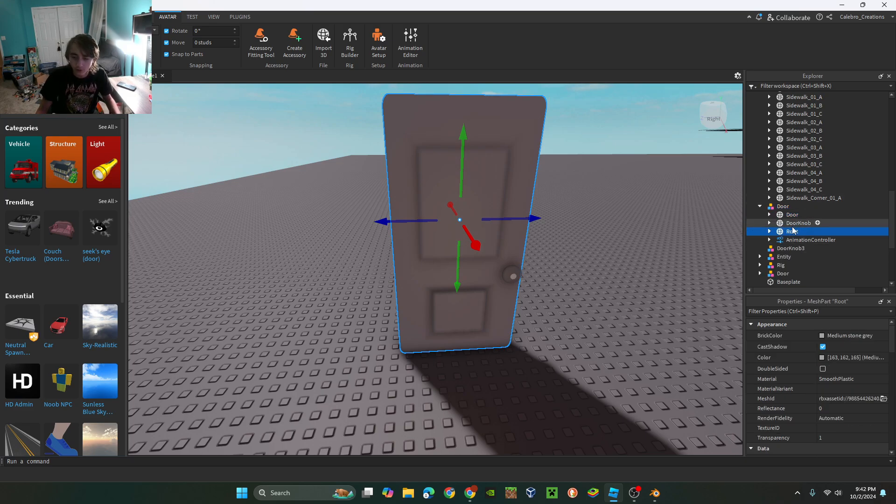
{"action": "left_click", "coordinate": [796, 216]}
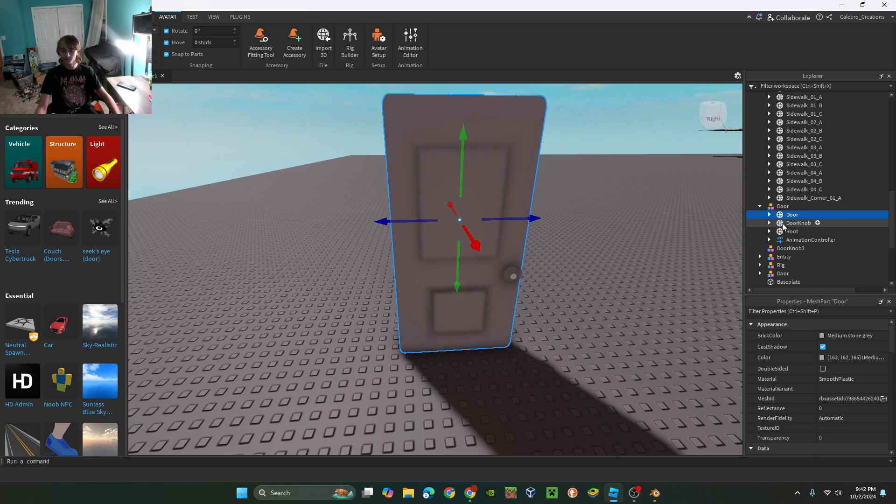
Try sliding the Door mesh sideways along its blue axis, away from the doorknob, and undo the move.
{"action": "right_click_drag", "start_coordinate": [589, 205], "coordinate": [536, 229]}
{"action": "left_click_drag", "start_coordinate": [503, 245], "coordinate": [384, 263]}
{"action": "left_click", "coordinate": [792, 215]}
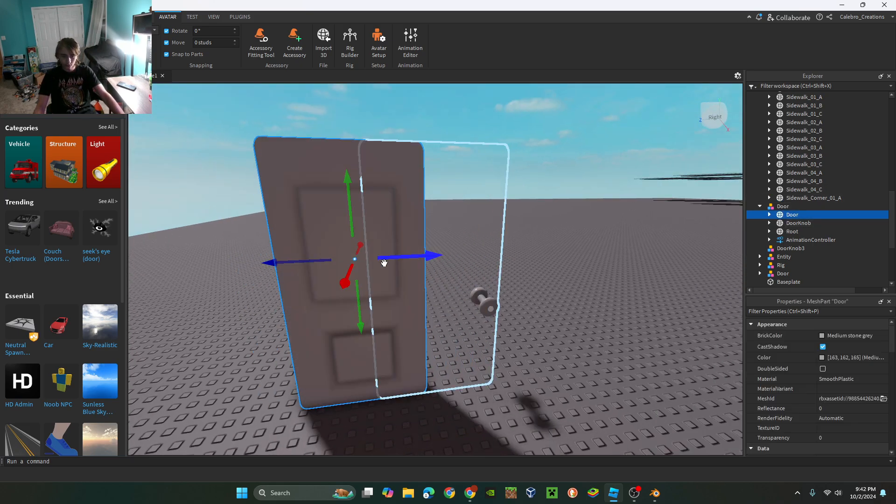
{"action": "key", "text": "ctrl+z"}
{"action": "left_click", "coordinate": [771, 233]}
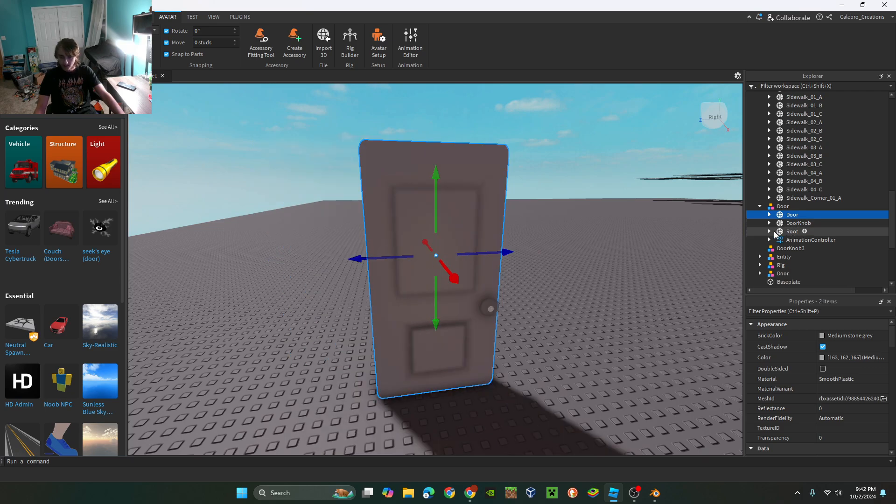
Try moving the DoorKnob part out of the door along its blue axis and undo the move.
{"action": "left_click", "coordinate": [796, 223]}
{"action": "left_click_drag", "start_coordinate": [557, 299], "coordinate": [607, 318]}
{"action": "key", "text": "ctrl+z"}
Expand DoorKnob in the hierarchy and examine its Lock mesh up close on the knob.
{"action": "left_click", "coordinate": [769, 224]}
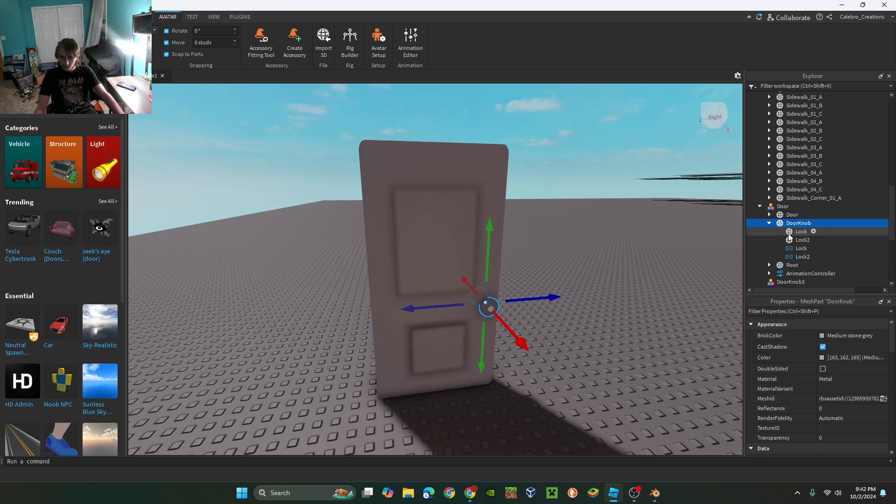
{"action": "left_click", "coordinate": [789, 232]}
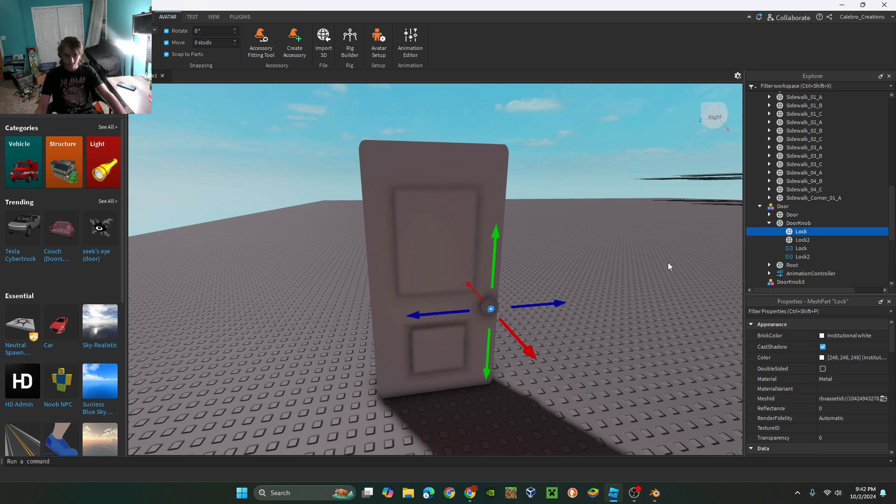
{"action": "key", "text": "w"}
{"action": "right_click_drag", "start_coordinate": [669, 267], "coordinate": [670, 266]}
{"action": "left_click", "coordinate": [653, 266]}
{"action": "key", "text": "d"}
{"action": "key", "text": "q"}
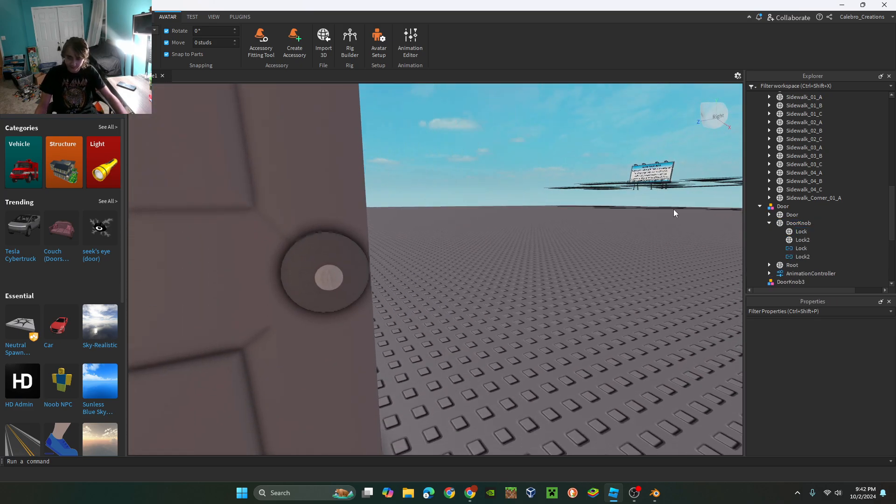
{"action": "key", "text": "a"}
{"action": "key", "text": "w"}
{"action": "right_click_drag", "start_coordinate": [475, 200], "coordinate": [474, 197]}
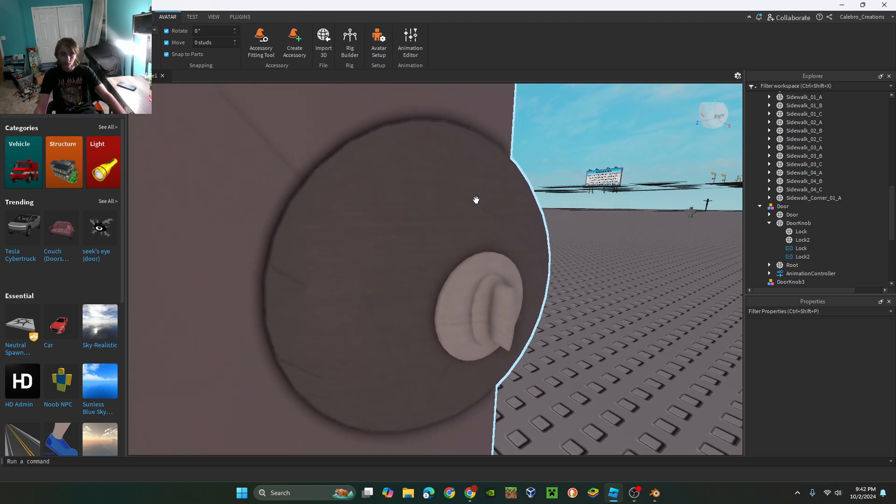
{"action": "left_click", "coordinate": [802, 232]}
{"action": "key", "text": "f"}
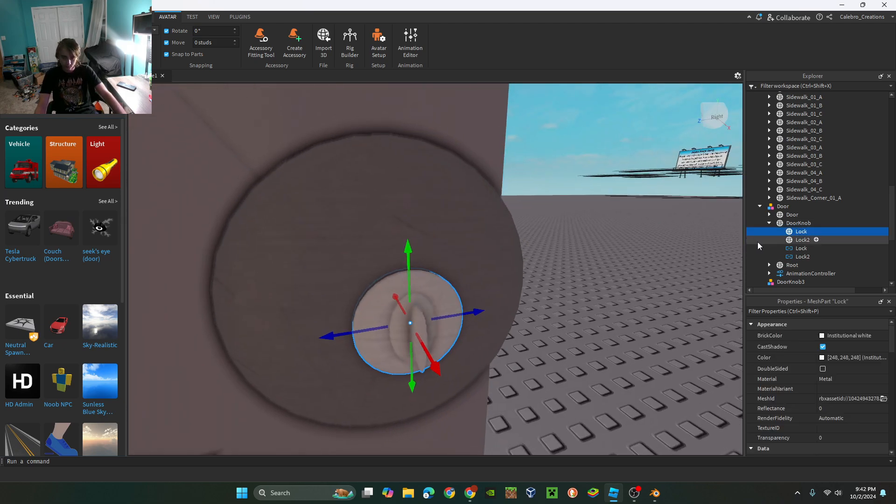
Examine the Lock2 mesh on the other side of the knob, then return to a view of the whole door.
{"action": "left_click", "coordinate": [769, 223]}
{"action": "left_click", "coordinate": [770, 224]}
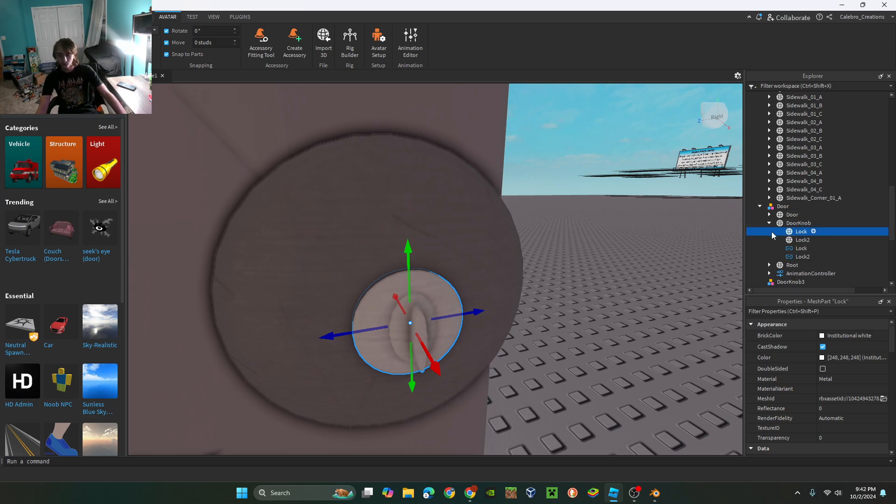
{"action": "left_click", "coordinate": [789, 240]}
{"action": "key", "text": "f"}
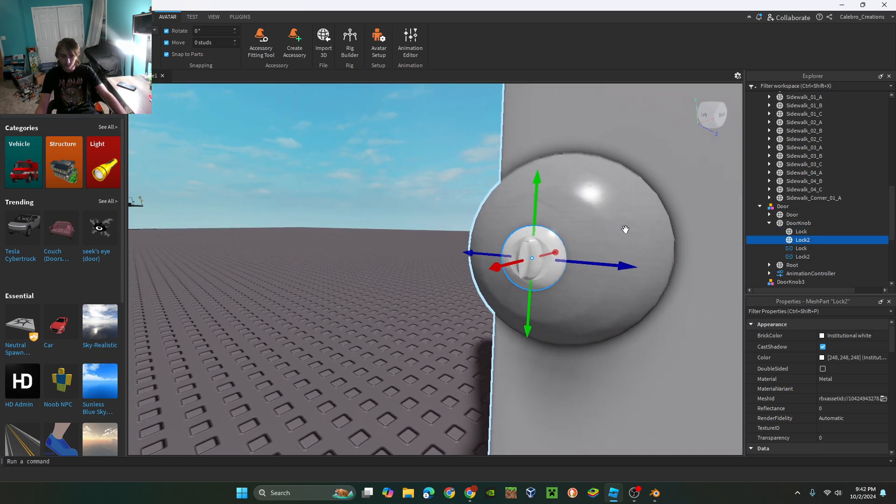
{"action": "scroll", "coordinate": [625, 229], "scroll_direction": "up", "scroll_amount": 3}
{"action": "right_click_drag", "start_coordinate": [626, 229], "coordinate": [625, 229]}
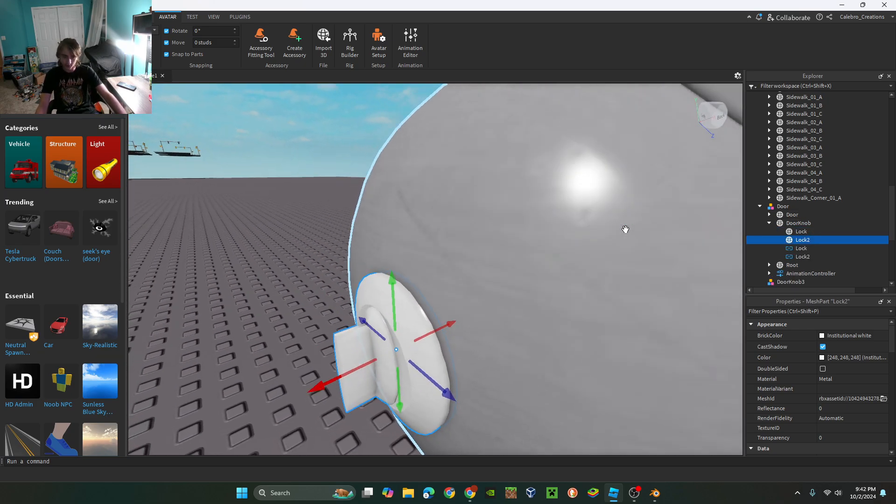
{"action": "scroll", "coordinate": [626, 230], "scroll_direction": "down", "scroll_amount": 3}
{"action": "scroll", "coordinate": [554, 311], "scroll_direction": "up", "scroll_amount": 1}
{"action": "right_click_drag", "start_coordinate": [554, 311], "coordinate": [504, 254]}
{"action": "left_click", "coordinate": [504, 254]}
{"action": "scroll", "coordinate": [507, 264], "scroll_direction": "up", "scroll_amount": 1}
{"action": "scroll", "coordinate": [509, 268], "scroll_direction": "down", "scroll_amount": 5}
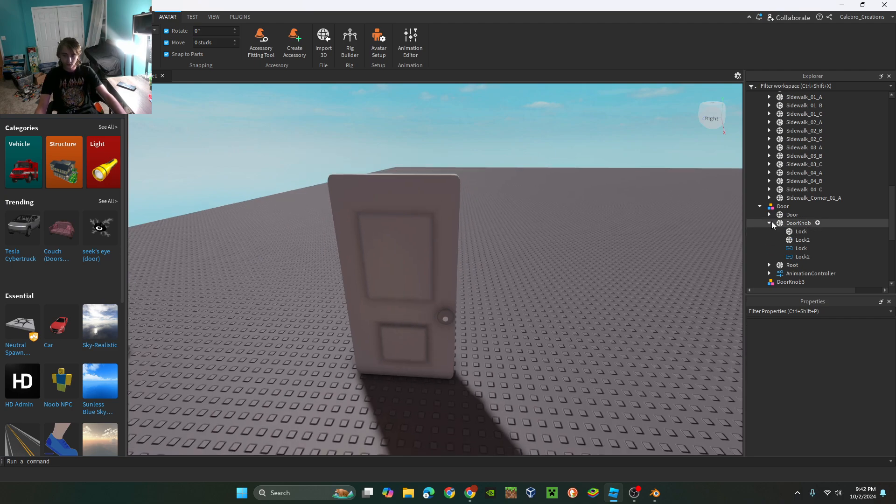
Review the lock pieces under DoorKnob, select the knob and collapse its hierarchy.
{"action": "left_click", "coordinate": [770, 223]}
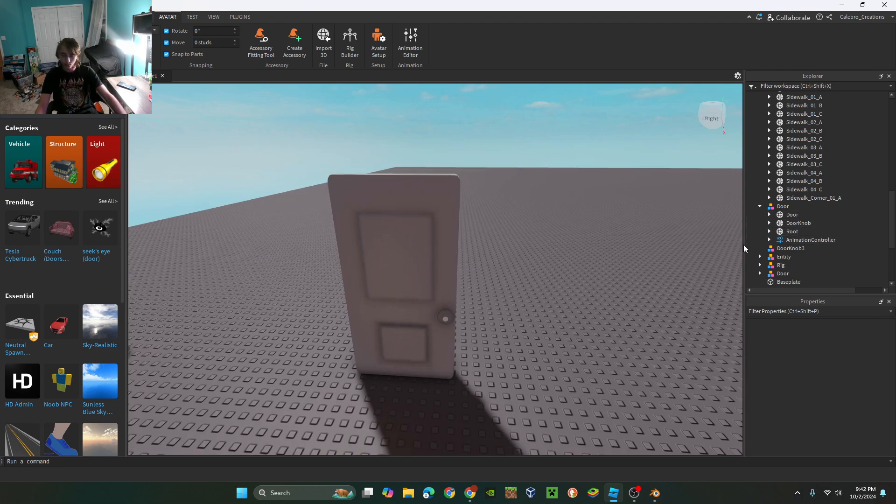
{"action": "left_click", "coordinate": [770, 224]}
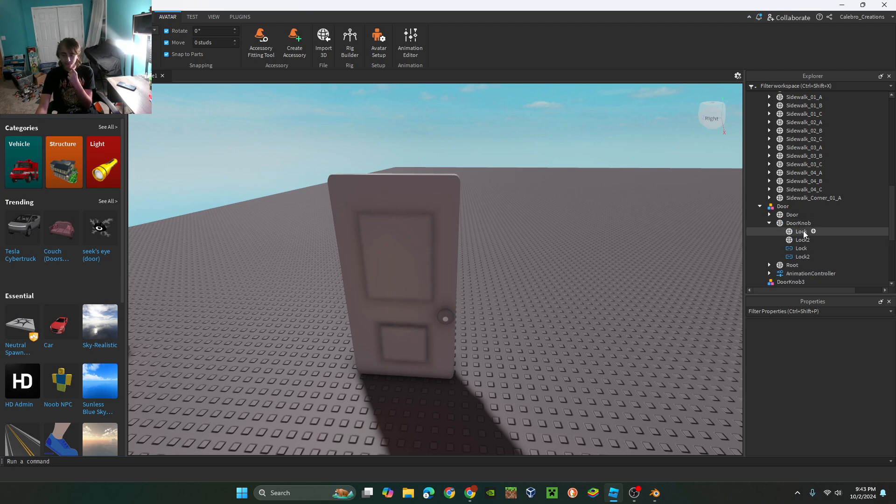
{"action": "left_click", "coordinate": [794, 223]}
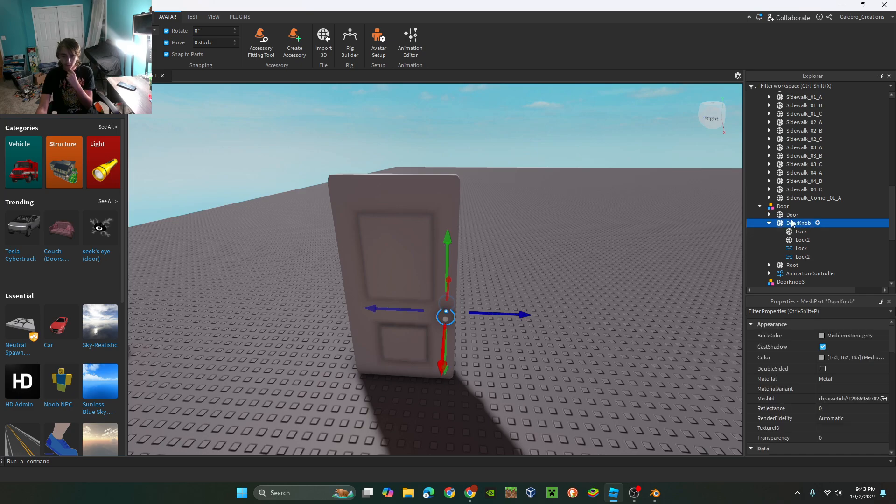
{"action": "right_click", "coordinate": [793, 215]}
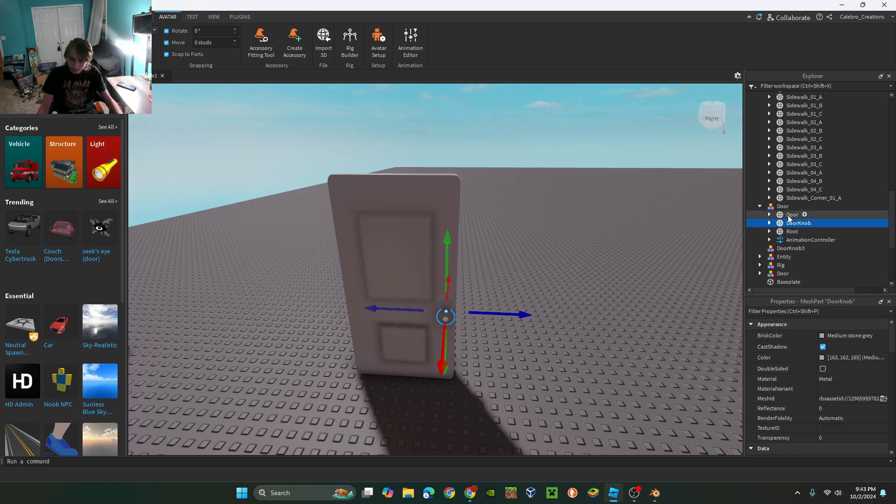
Focus on the Door mesh and try moving it off the knob again, undoing the move.
{"action": "key", "text": "f"}
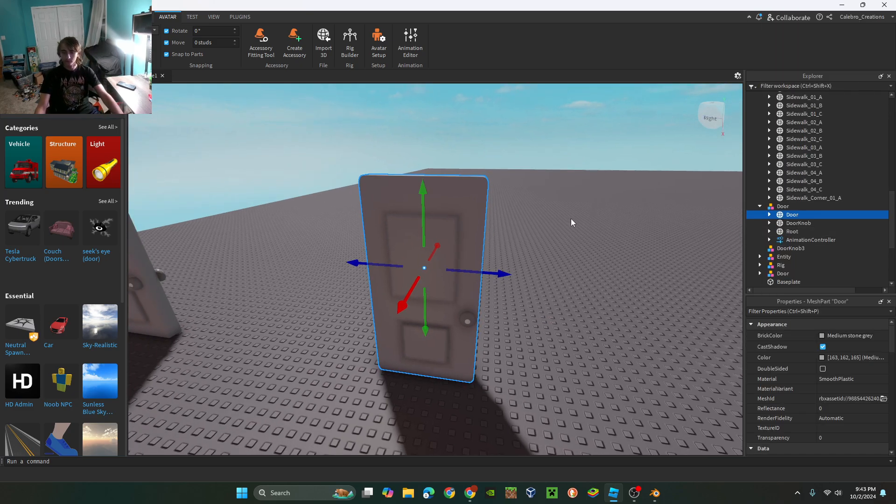
{"action": "right_click_drag", "start_coordinate": [534, 268], "coordinate": [550, 268]}
{"action": "scroll", "coordinate": [534, 268], "scroll_direction": "up", "scroll_amount": 2}
{"action": "left_click_drag", "start_coordinate": [478, 264], "coordinate": [328, 262]}
{"action": "key", "text": "ctrl+z"}
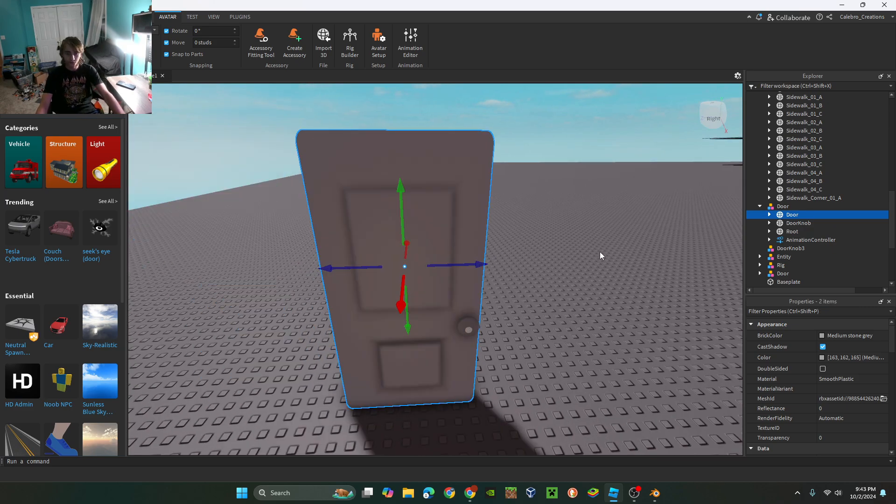
Compare the Door mesh with the Root part and check Root's Transparency value.
{"action": "left_click", "coordinate": [792, 232]}
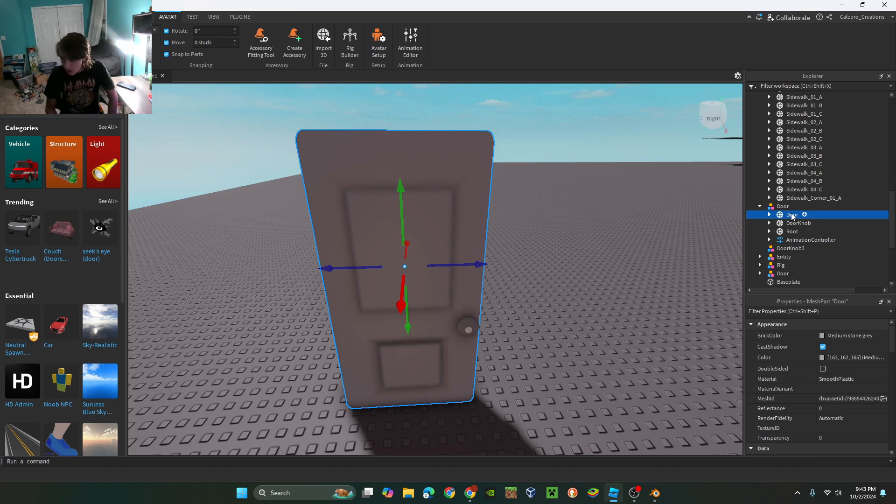
{"action": "key", "text": "f"}
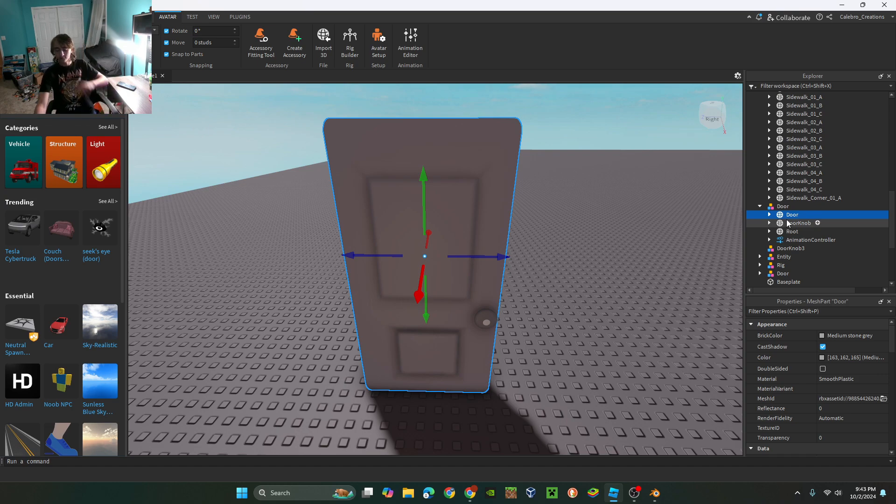
{"action": "left_click", "coordinate": [791, 232]}
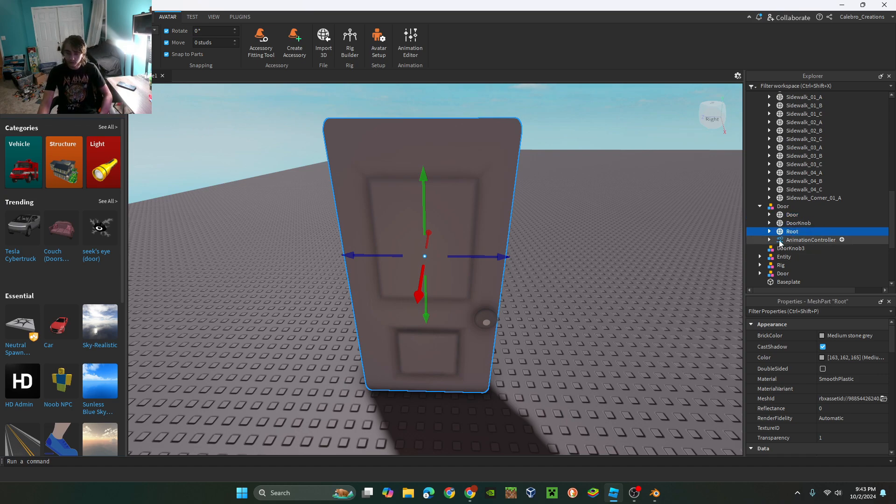
{"action": "left_click", "coordinate": [846, 439]}
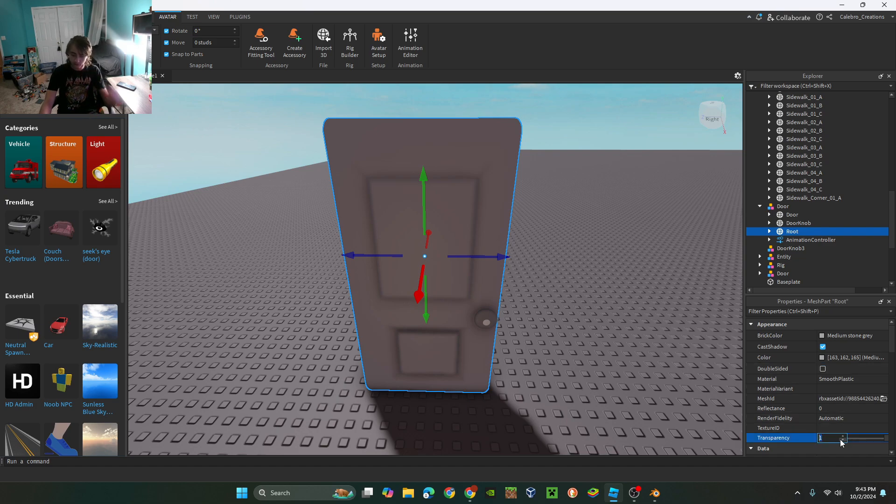
{"action": "left_click", "coordinate": [733, 413]}
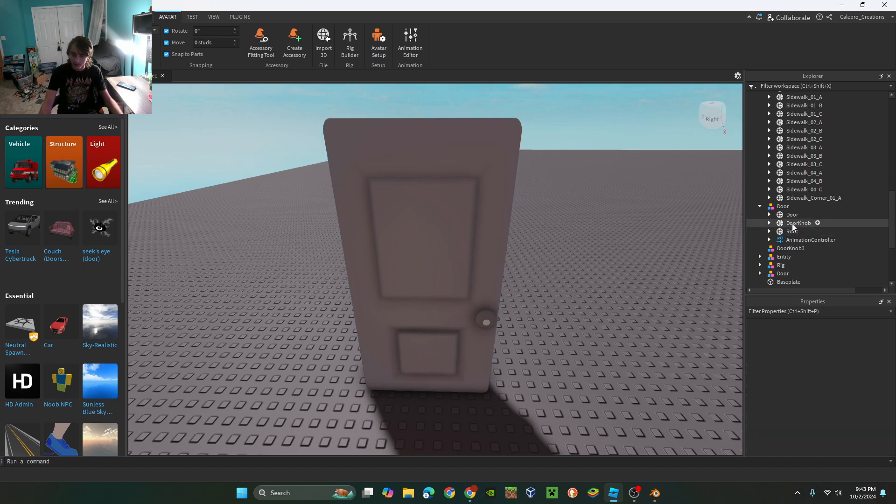
Filter the Root part's properties by "ca" to check its collision options, then clear the filter and selection.
{"action": "left_click", "coordinate": [793, 230]}
{"action": "left_click", "coordinate": [811, 313]}
{"action": "type", "text": "ca"}
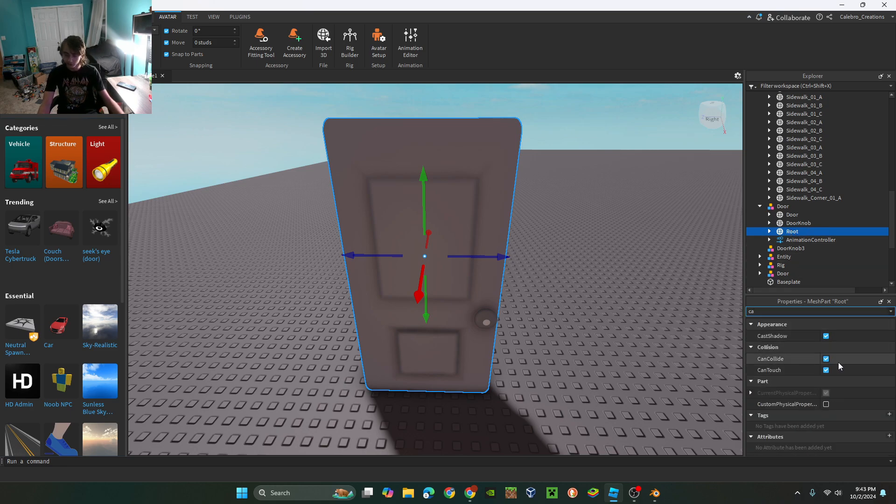
{"action": "key", "text": "Escape"}
{"action": "left_click", "coordinate": [655, 230]}
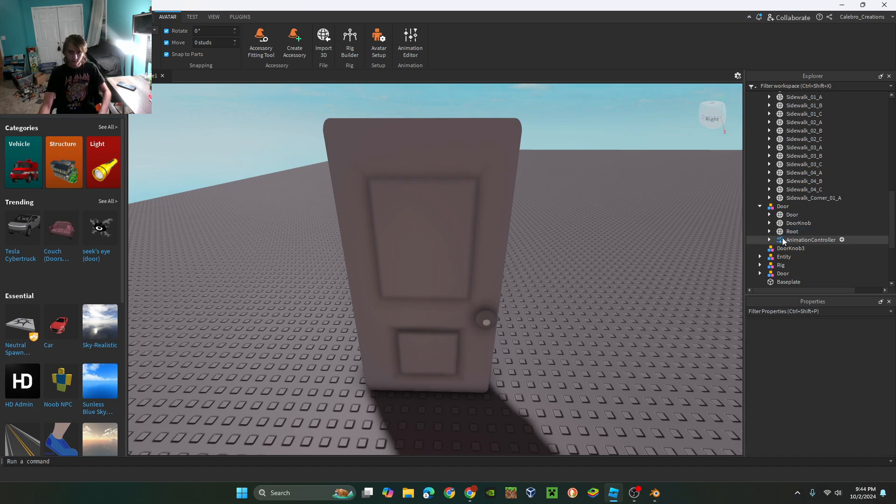
Expand the Root part's contents and add a Motor6D object to it.
{"action": "left_click", "coordinate": [766, 231]}
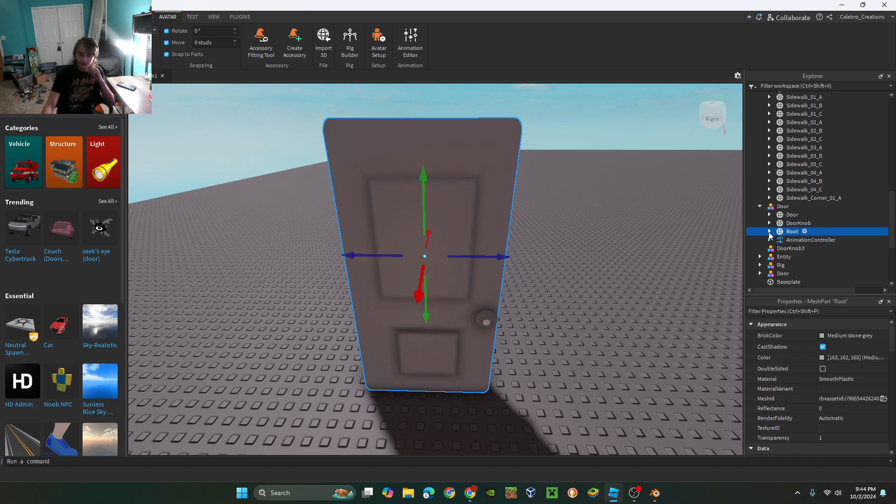
{"action": "left_click", "coordinate": [769, 231]}
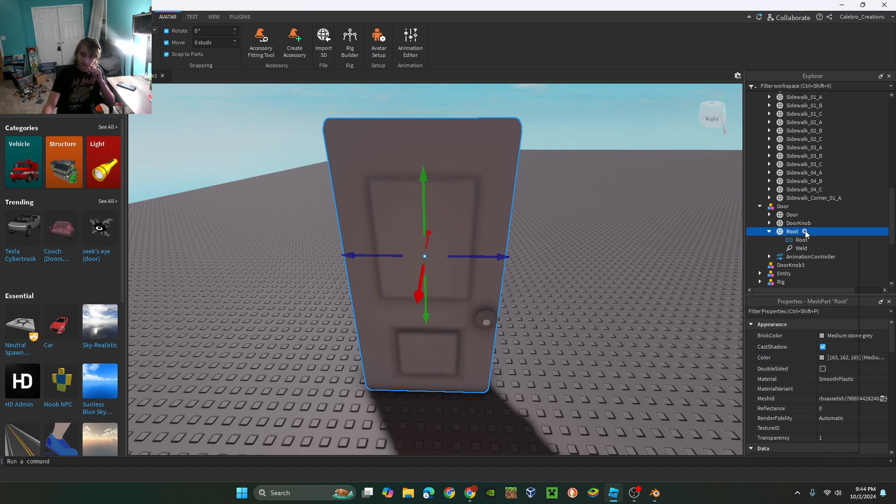
{"action": "left_click", "coordinate": [806, 232]}
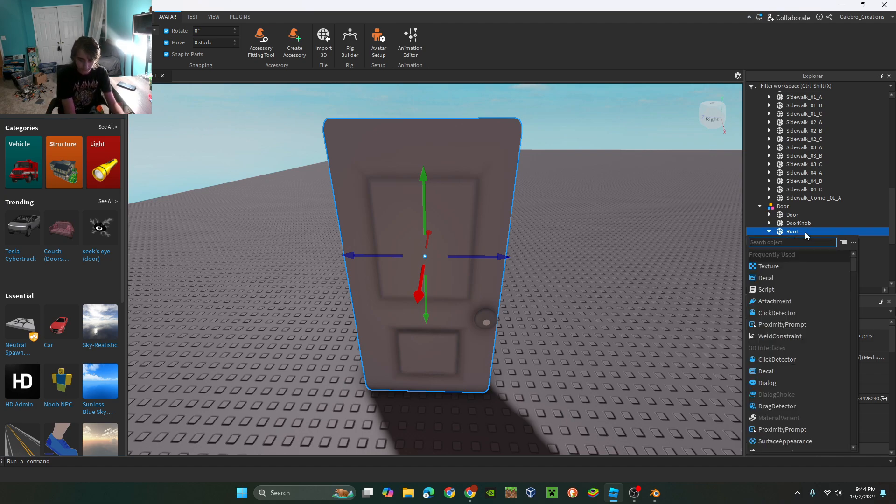
{"action": "type", "text": "moto"}
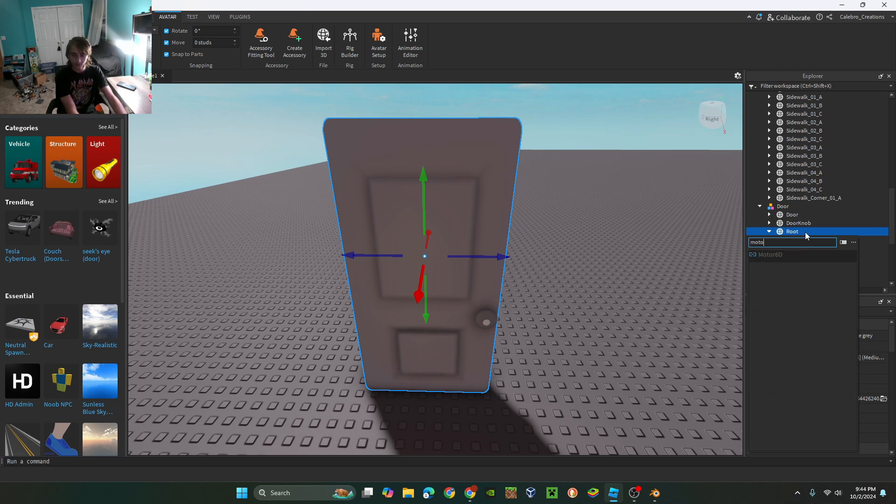
{"action": "left_click", "coordinate": [783, 260]}
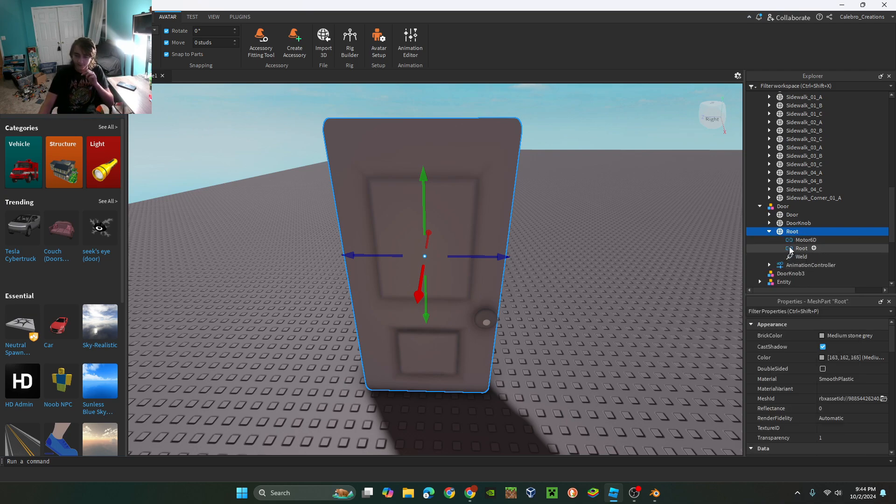
Examine Part0 and Part1 of the new Motor6D and compare them with Root's existing motor.
{"action": "left_click", "coordinate": [805, 240]}
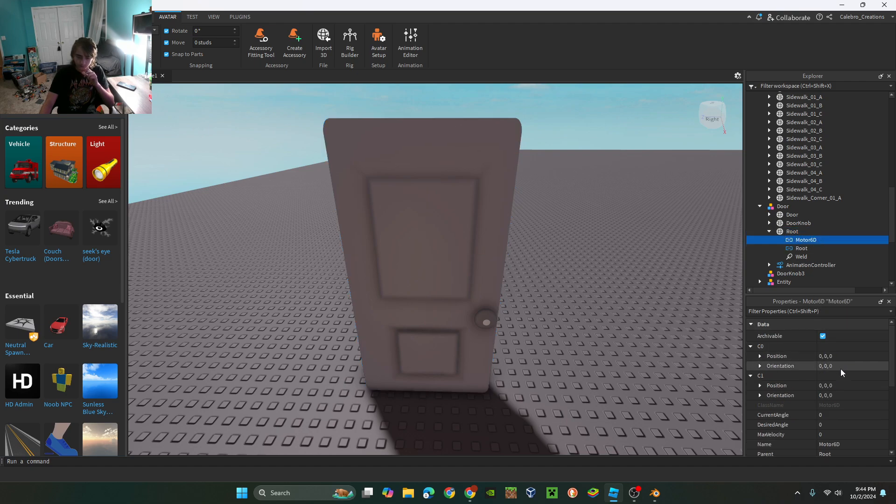
{"action": "scroll", "coordinate": [841, 369], "scroll_direction": "down", "scroll_amount": 2}
{"action": "scroll", "coordinate": [838, 381], "scroll_direction": "down", "scroll_amount": 3}
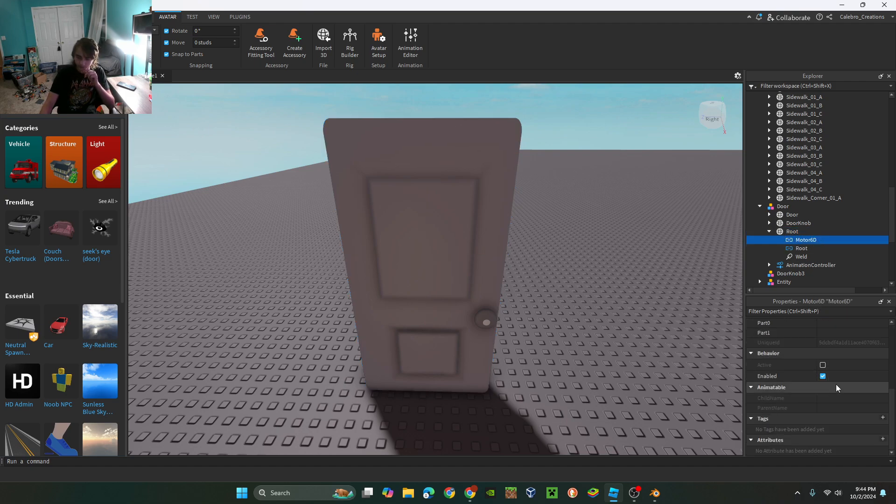
{"action": "scroll", "coordinate": [837, 388], "scroll_direction": "up", "scroll_amount": 1}
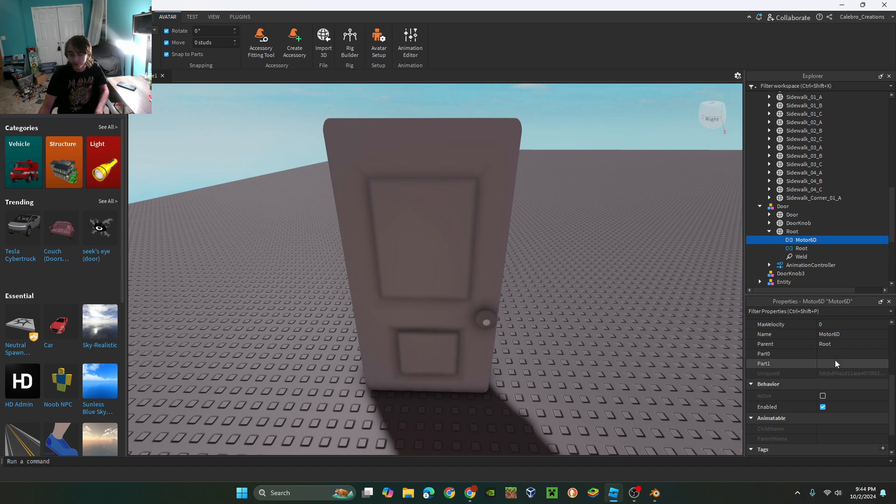
{"action": "left_click", "coordinate": [842, 359]}
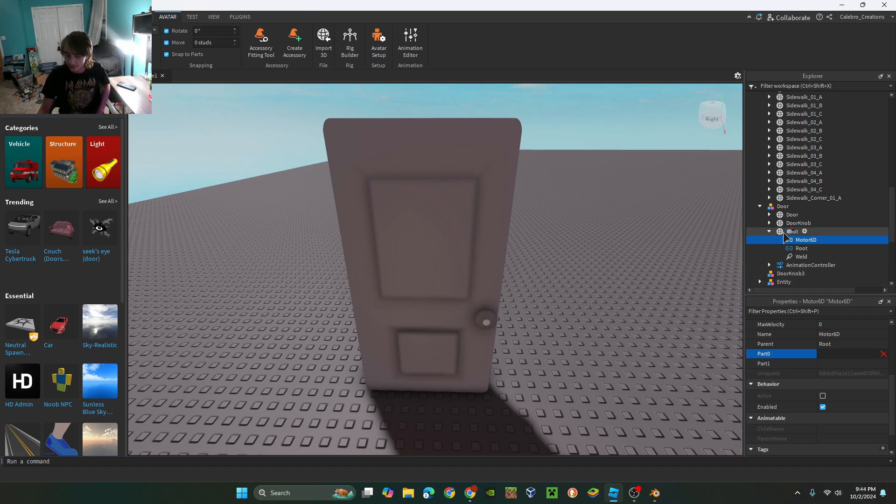
{"action": "left_click", "coordinate": [796, 248]}
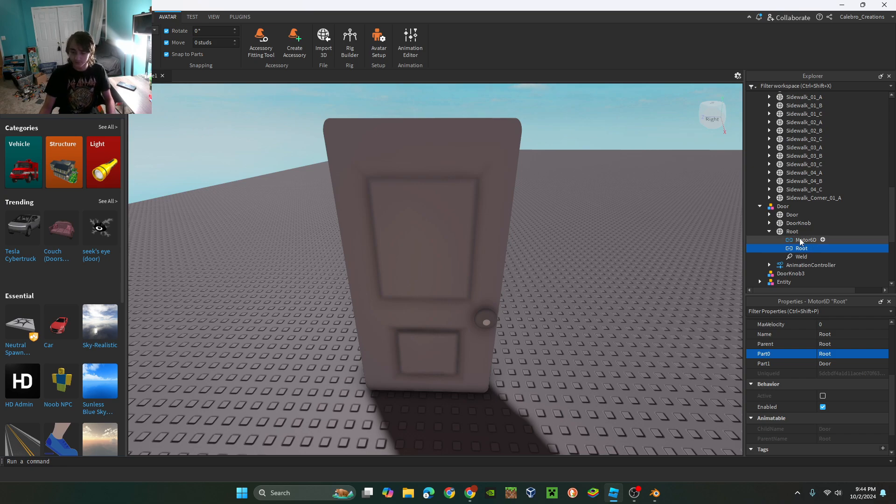
{"action": "left_click", "coordinate": [802, 241]}
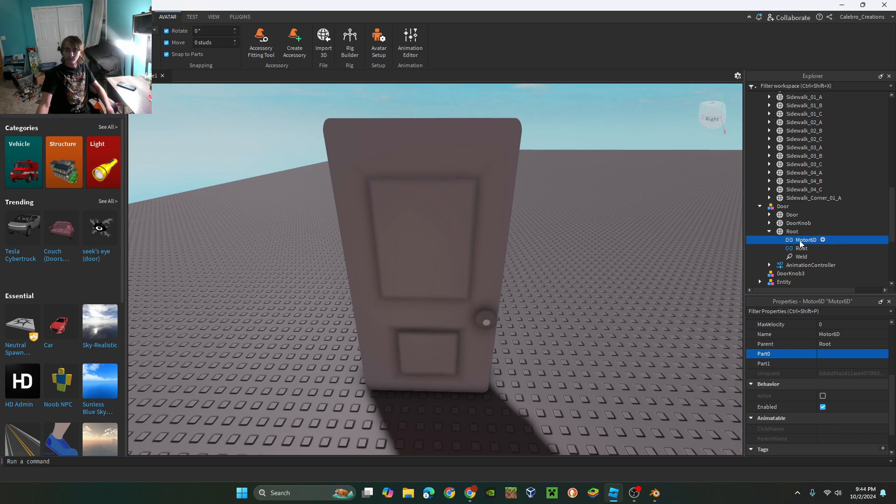
Check how the existing Root motor's Part0 and Part1 link the Root part to the Door mesh.
{"action": "left_click", "coordinate": [801, 249]}
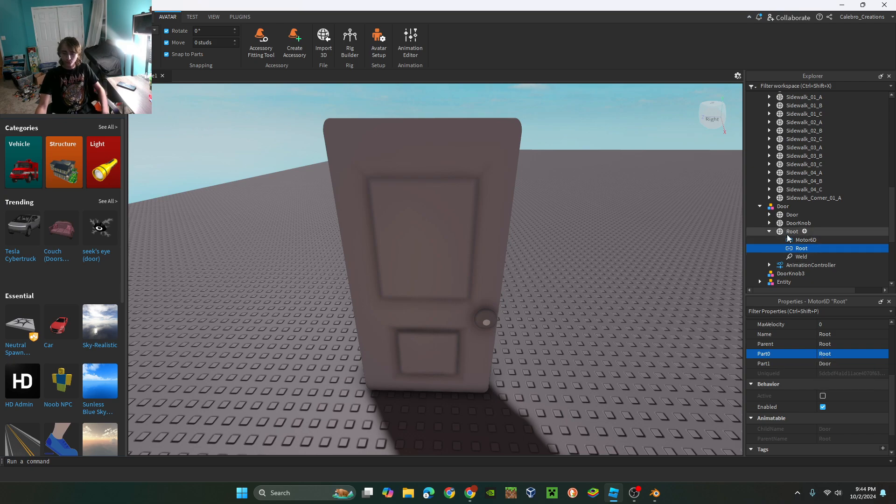
{"action": "left_click", "coordinate": [824, 353]}
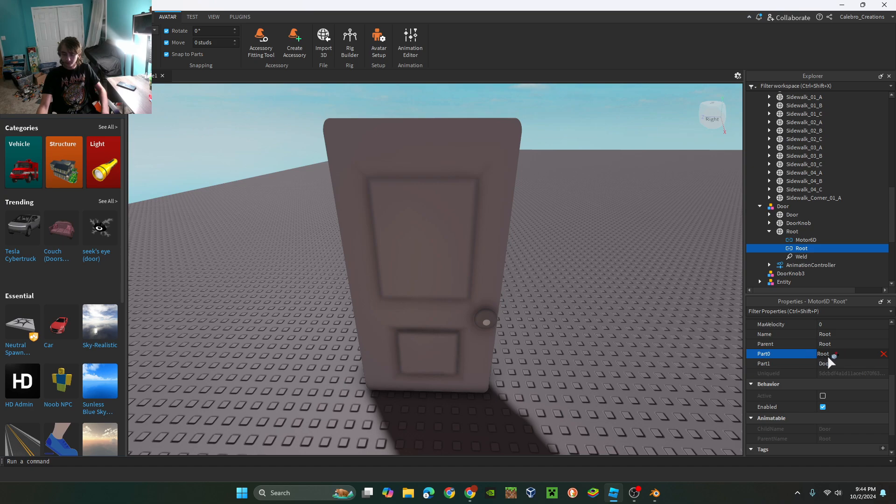
{"action": "left_click", "coordinate": [791, 232]}
{"action": "left_click", "coordinate": [826, 363]}
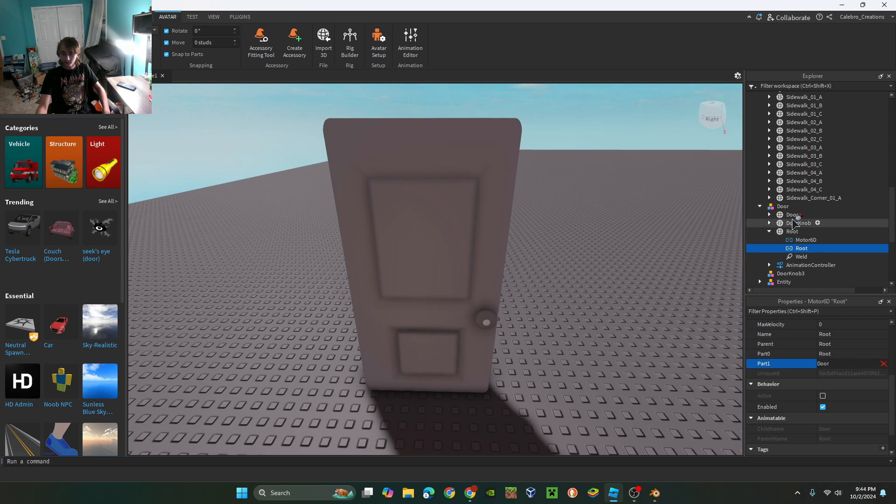
{"action": "left_click", "coordinate": [631, 302]}
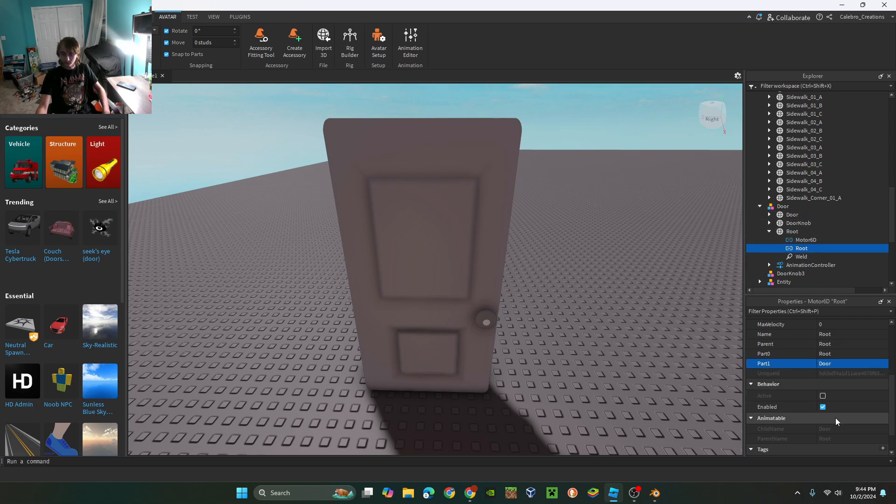
Collapse Root's contents and compare the Door mesh with the Root part in the viewport.
{"action": "left_click", "coordinate": [796, 216]}
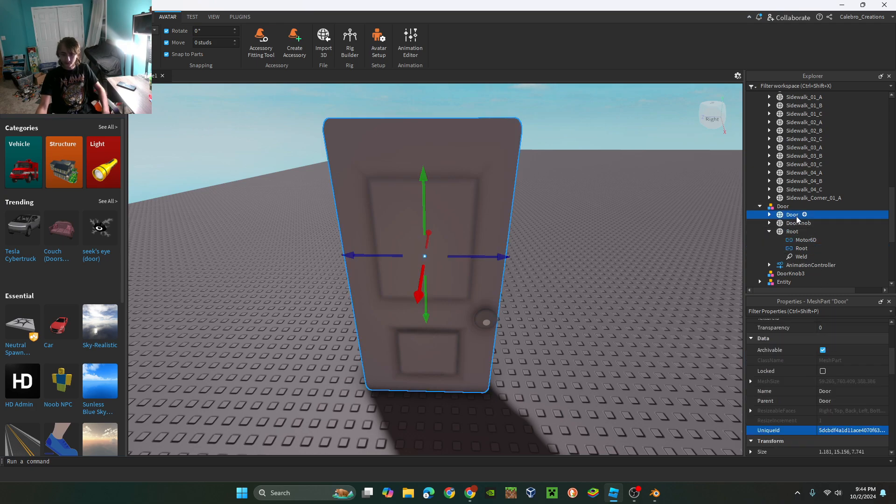
{"action": "left_click", "coordinate": [769, 231]}
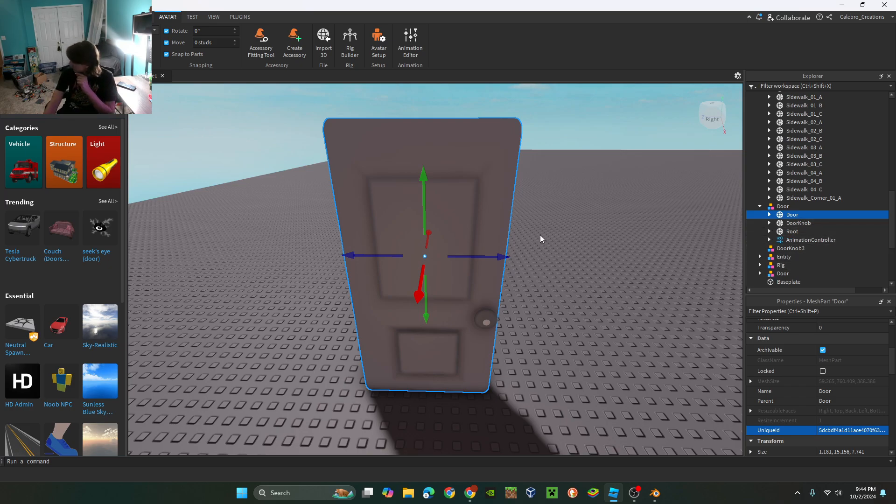
{"action": "left_click", "coordinate": [792, 232]}
{"action": "key", "text": "f"}
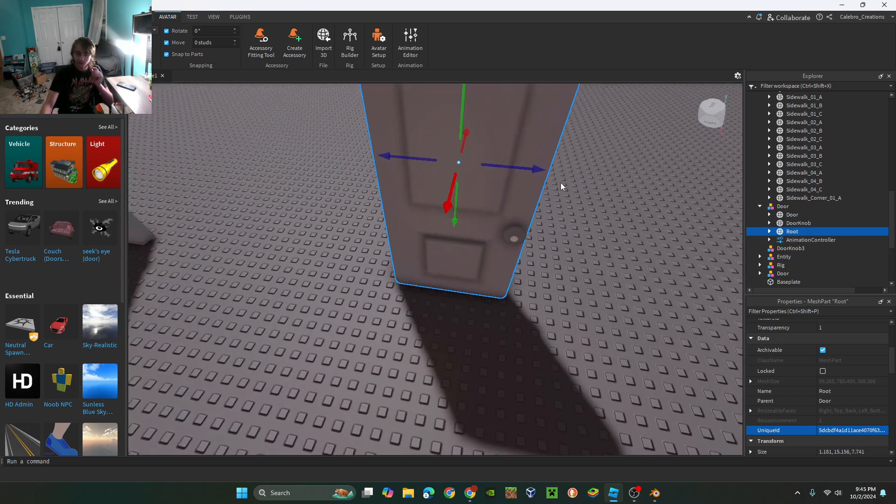
{"action": "mouse_move", "coordinate": [561, 183]}
{"action": "right_mouse_down"}
{"action": "mouse_move", "coordinate": [508, 144]}
{"action": "mouse_move", "coordinate": [552, 169]}
{"action": "right_mouse_up"}
{"action": "left_click", "coordinate": [553, 170]}
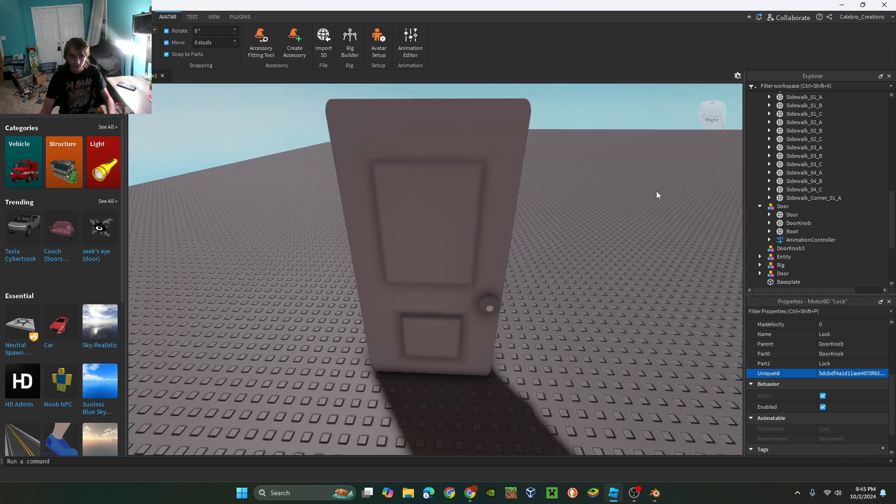
Open the Animation Editor for the door rig, then clear the selection.
{"action": "left_click", "coordinate": [410, 44]}
{"action": "left_click", "coordinate": [490, 112]}
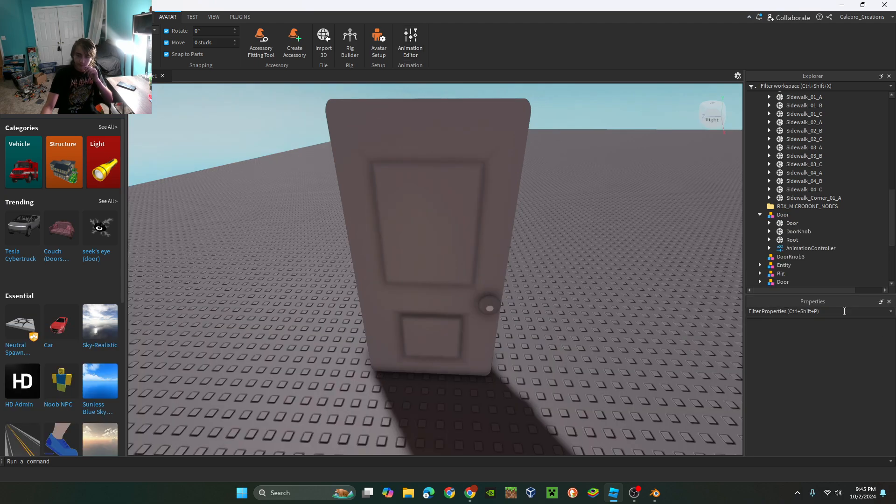
{"action": "left_click", "coordinate": [488, 220]}
Delete the Lock2 motor from DoorKnob and the Knob motor from the Door mesh.
{"action": "left_click", "coordinate": [769, 223]}
{"action": "left_click", "coordinate": [801, 248]}
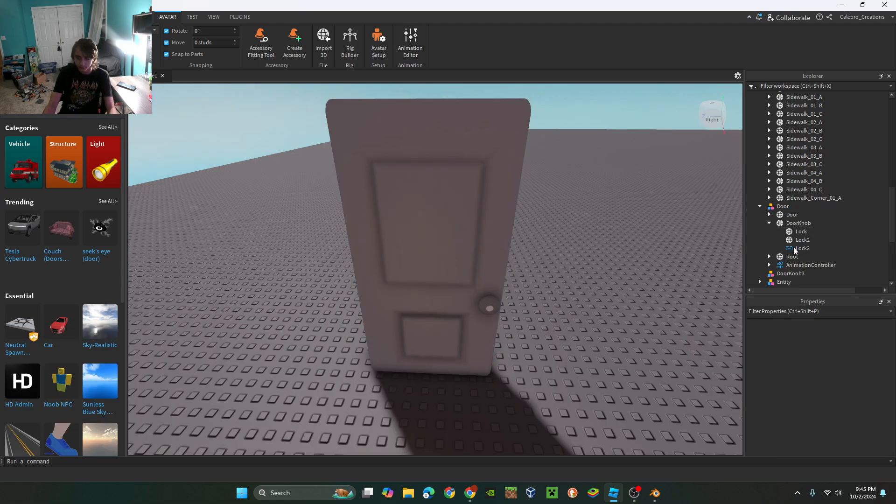
{"action": "key", "text": "Delete"}
{"action": "left_click", "coordinate": [769, 223]}
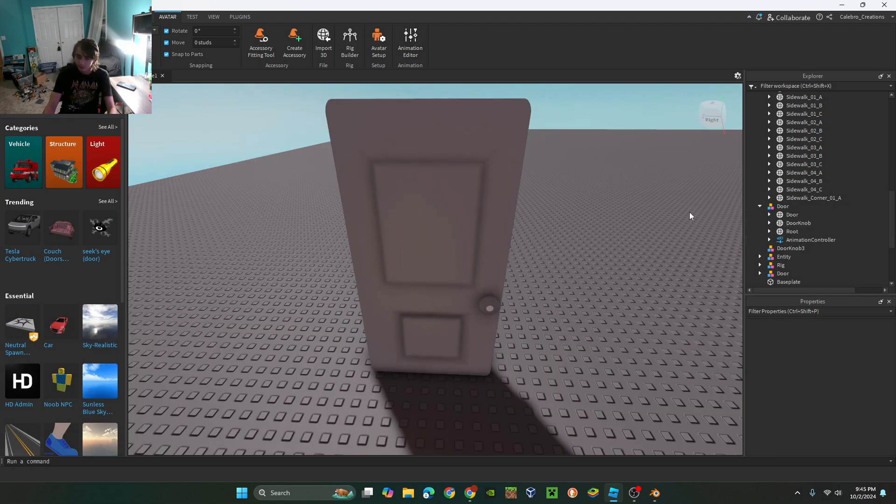
{"action": "left_click", "coordinate": [769, 214]}
{"action": "left_click", "coordinate": [801, 231]}
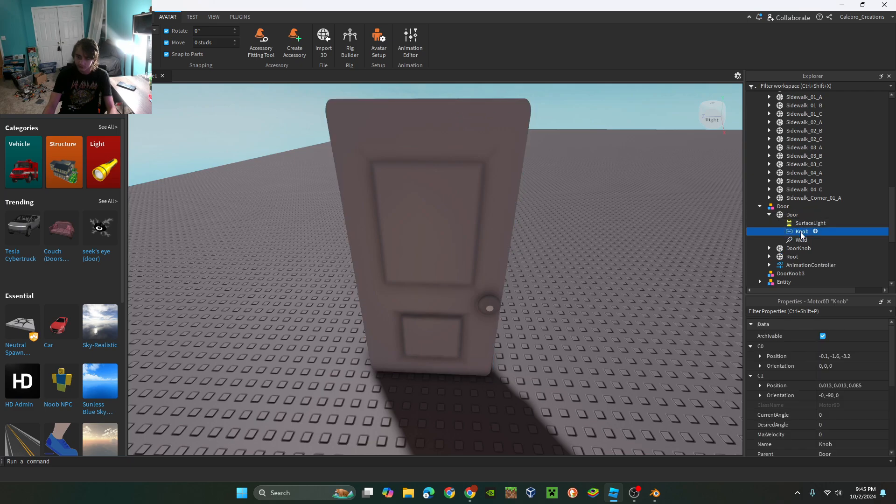
{"action": "key", "text": "Delete"}
Load the door without its motors in the Animation Editor, dismiss the error and close the editor.
{"action": "left_click", "coordinate": [460, 142]}
{"action": "left_click", "coordinate": [514, 297]}
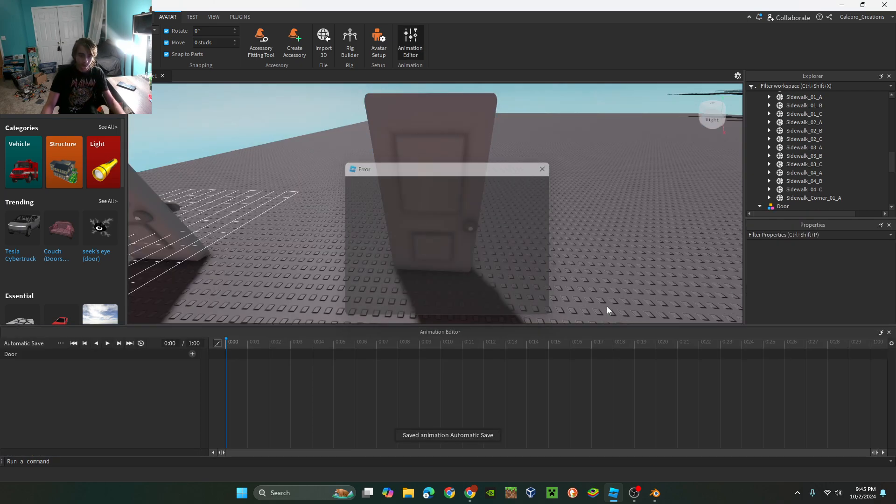
{"action": "left_click", "coordinate": [384, 236]}
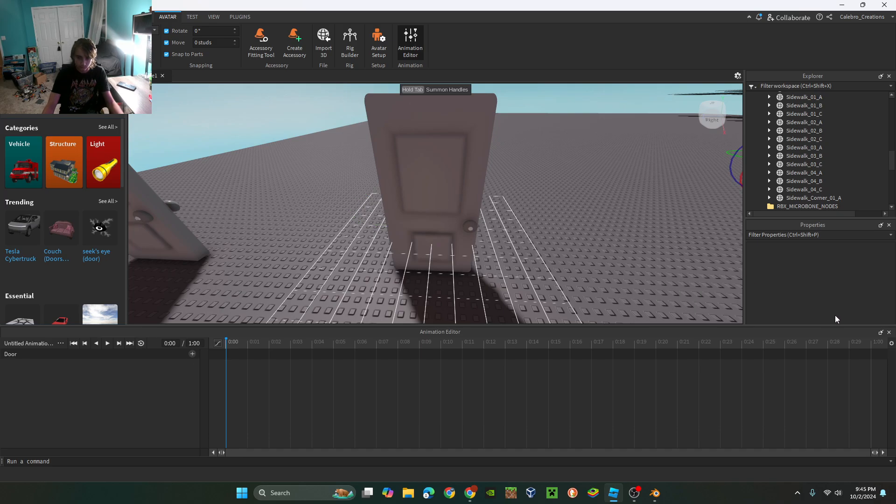
{"action": "left_click", "coordinate": [889, 332]}
Remove the door body and its loose doorknob from the scene.
{"action": "left_click", "coordinate": [462, 250]}
{"action": "left_click", "coordinate": [563, 269]}
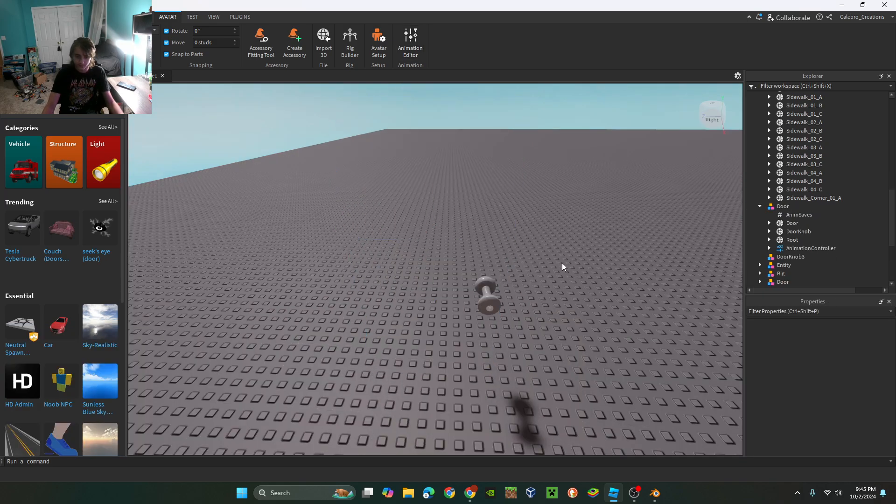
{"action": "right_click_drag", "start_coordinate": [462, 246], "coordinate": [636, 162]}
{"action": "left_click", "coordinate": [361, 300]}
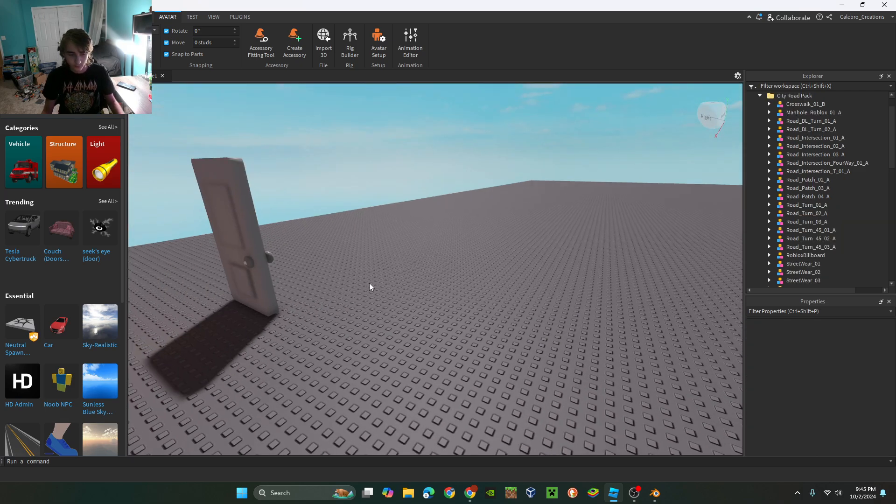
Bring back an intact door with its knob and motors beside the other door.
{"action": "left_click", "coordinate": [264, 244]}
{"action": "key", "text": "ctrl+d"}
{"action": "left_click_drag", "start_coordinate": [275, 233], "coordinate": [544, 285]}
{"action": "left_click", "coordinate": [320, 240]}
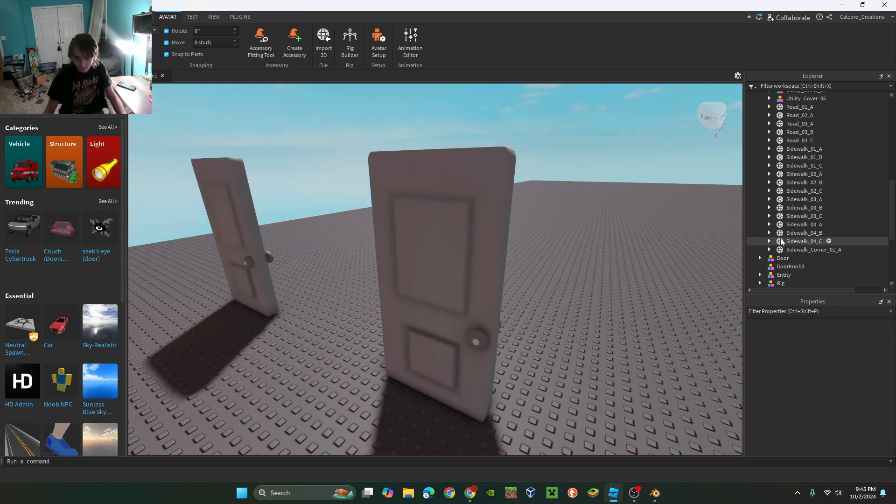
Expand the Door model and examine the doorknob and its lock up close.
{"action": "left_click", "coordinate": [760, 258]}
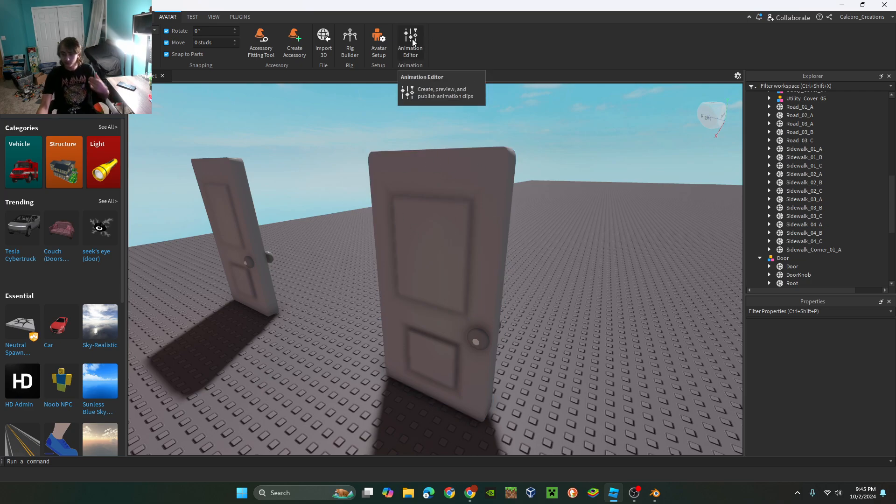
{"action": "scroll", "coordinate": [533, 355], "scroll_direction": "up", "scroll_amount": 5}
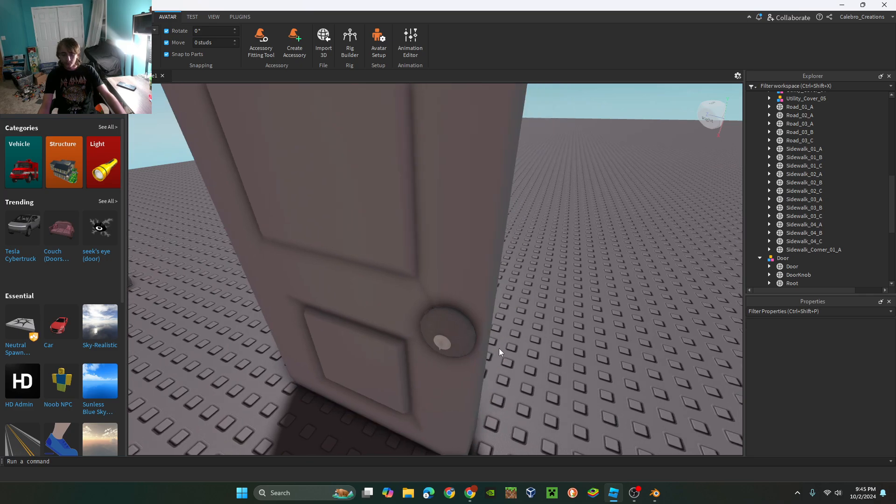
{"action": "scroll", "coordinate": [500, 348], "scroll_direction": "up", "scroll_amount": 3}
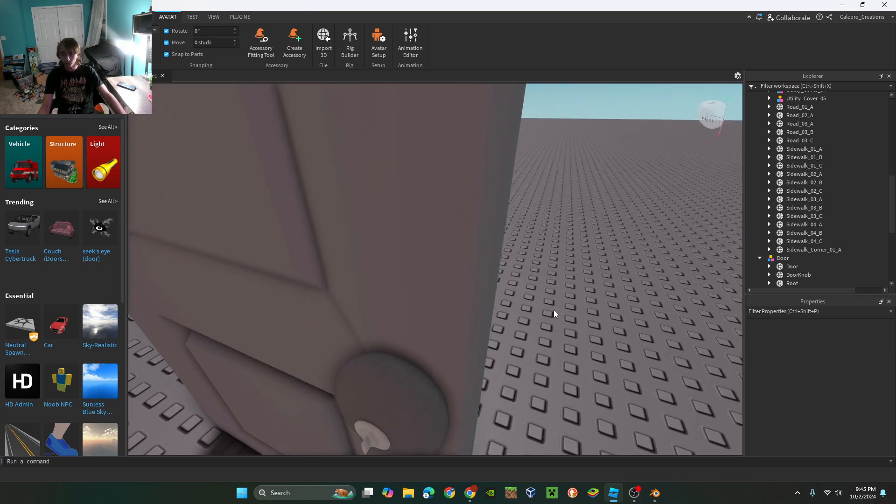
{"action": "scroll", "coordinate": [536, 280], "scroll_direction": "down", "scroll_amount": 8}
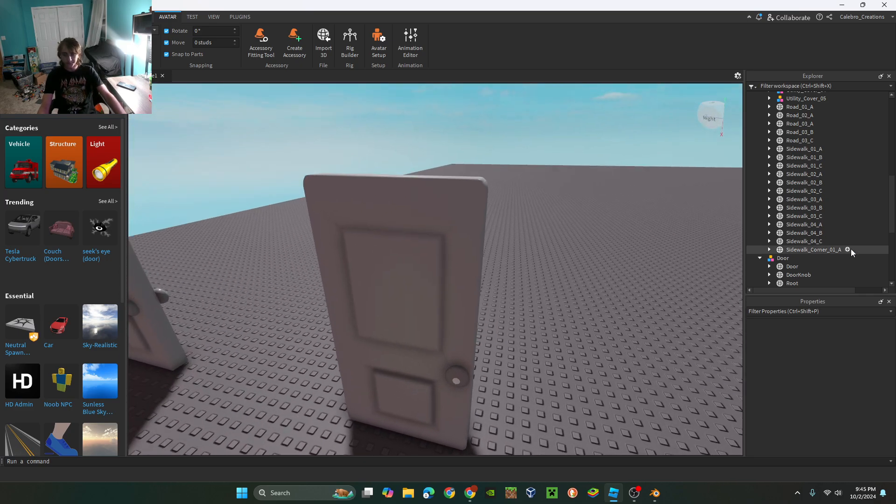
{"action": "scroll", "coordinate": [840, 242], "scroll_direction": "down", "scroll_amount": 3}
Expand the Door part and examine the Knob Motor6D's Part0 and Part1 properties.
{"action": "left_click", "coordinate": [769, 219]}
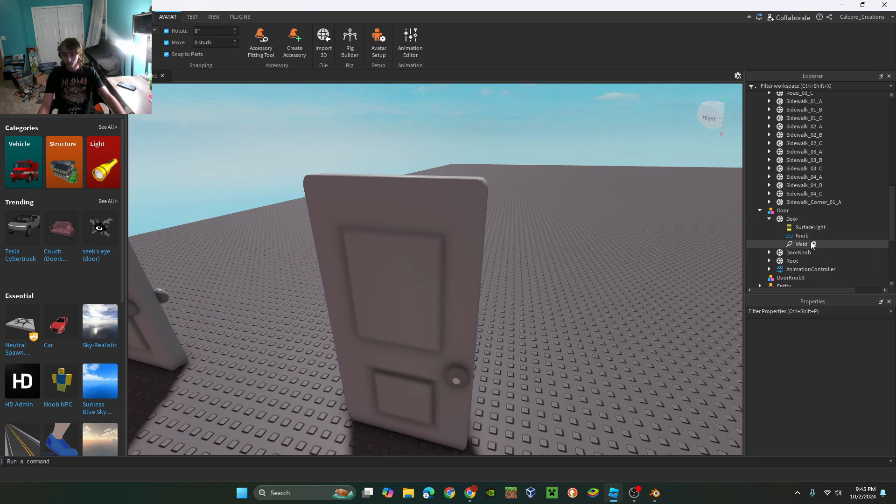
{"action": "scroll", "coordinate": [809, 227], "scroll_direction": "down", "scroll_amount": 2}
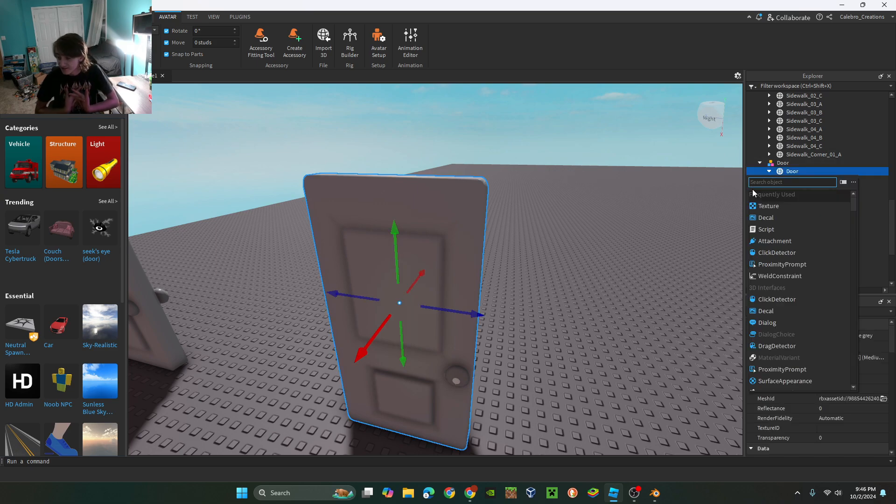
{"action": "type", "text": "moto"}
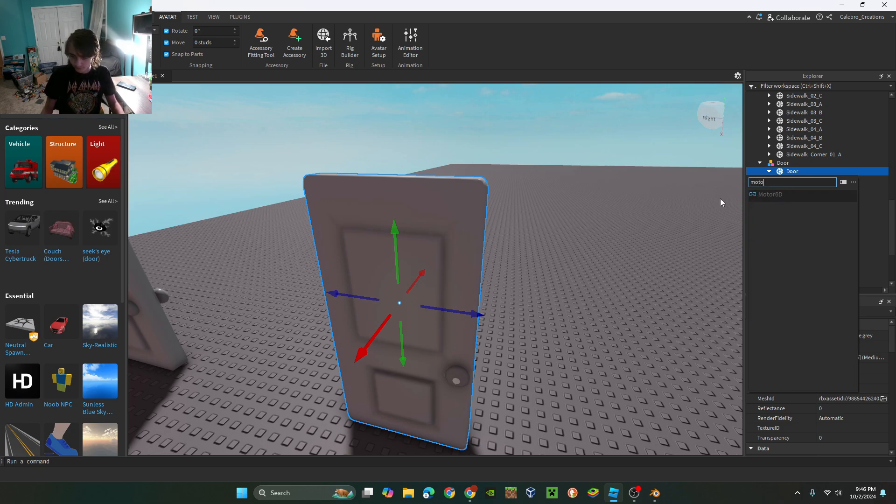
{"action": "left_click", "coordinate": [684, 198]}
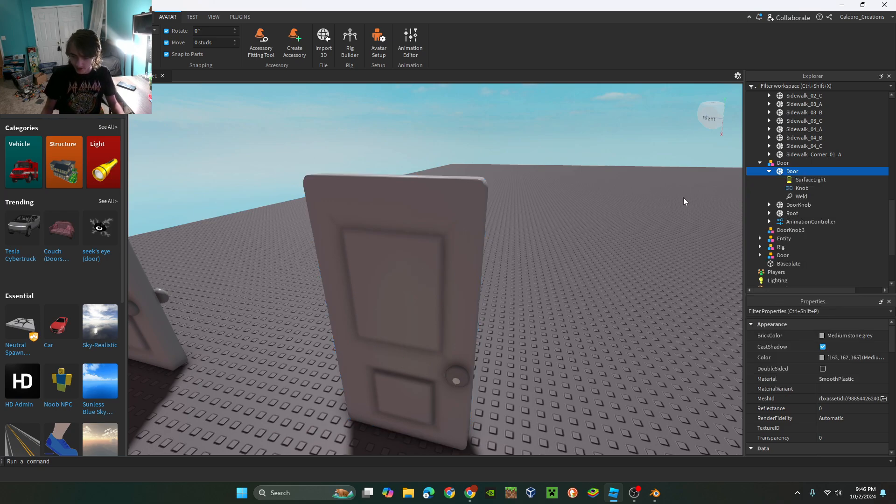
{"action": "left_click", "coordinate": [801, 189]}
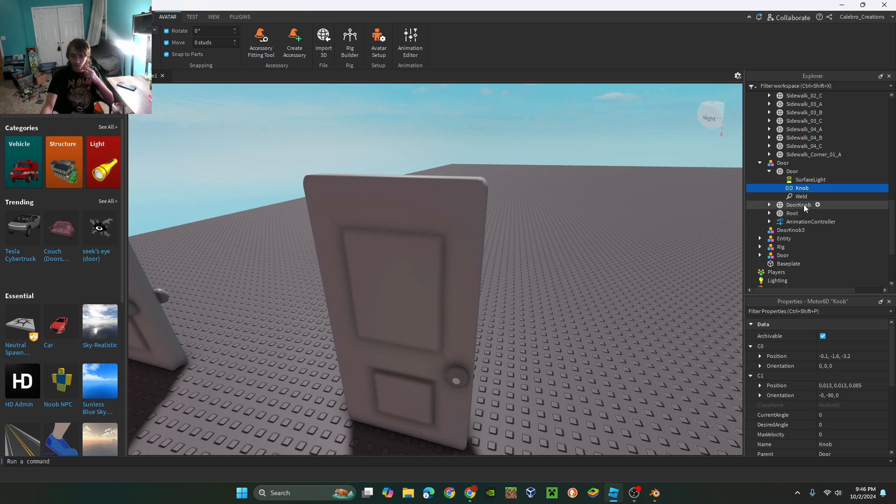
{"action": "scroll", "coordinate": [845, 394], "scroll_direction": "down", "scroll_amount": 3}
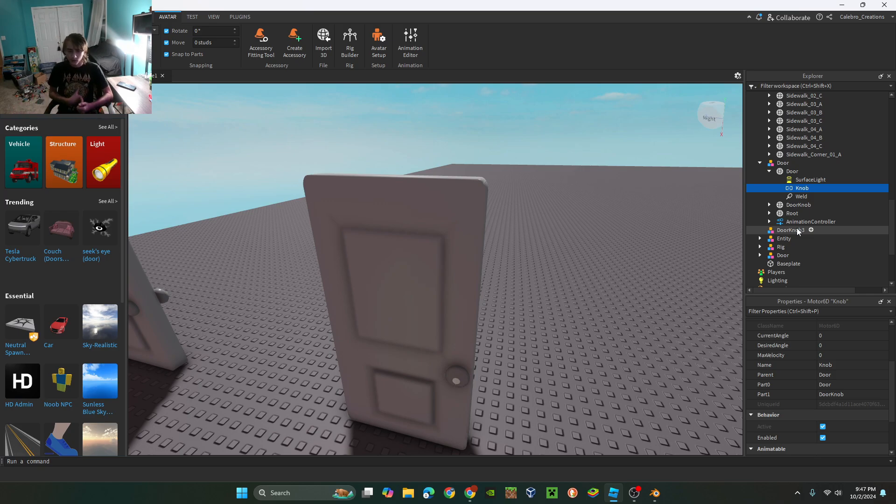
Insert two block parts into the workspace and rename one of them Part1.
{"action": "left_click", "coordinate": [113, 17]}
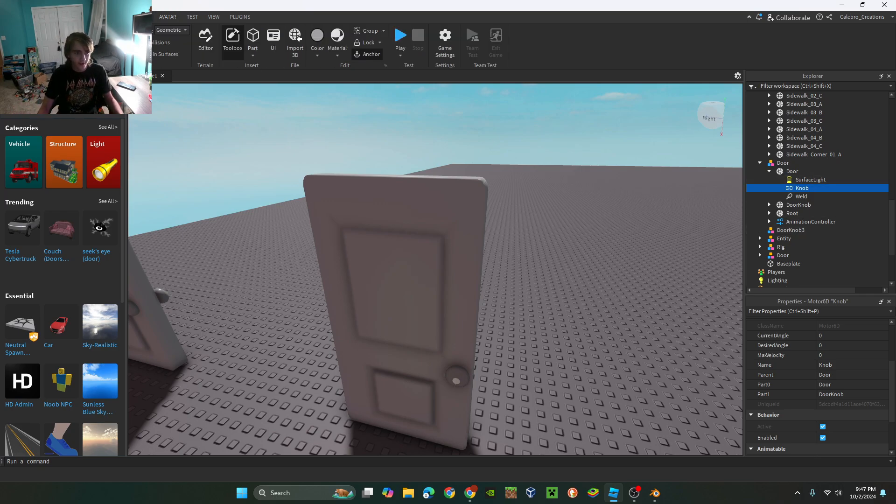
{"action": "left_click", "coordinate": [255, 38]}
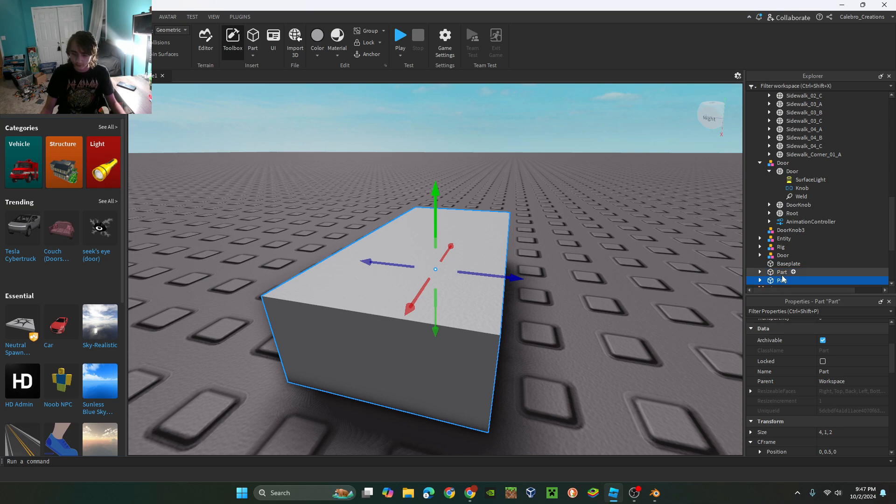
{"action": "right_click", "coordinate": [782, 281]}
{"action": "left_click", "coordinate": [783, 71]}
{"action": "type", "text": "1"}
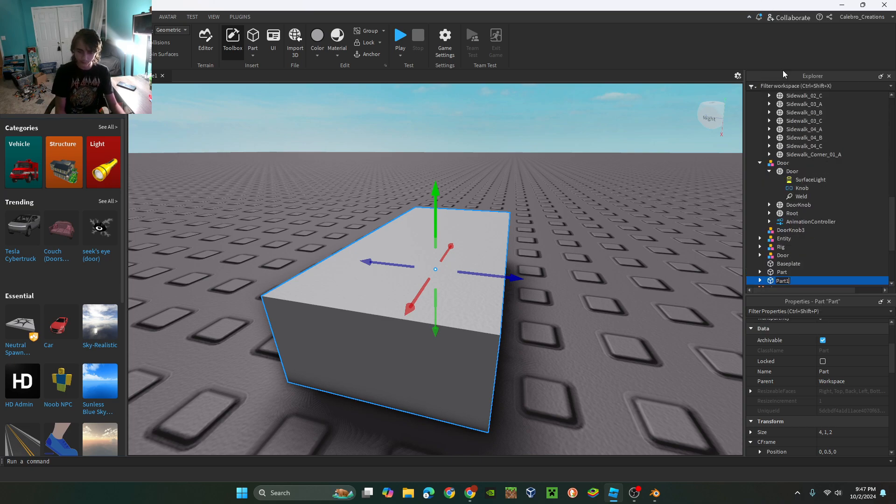
{"action": "key", "text": "Return"}
Rename the other block part Root.
{"action": "right_click", "coordinate": [782, 272]}
{"action": "left_click", "coordinate": [783, 63]}
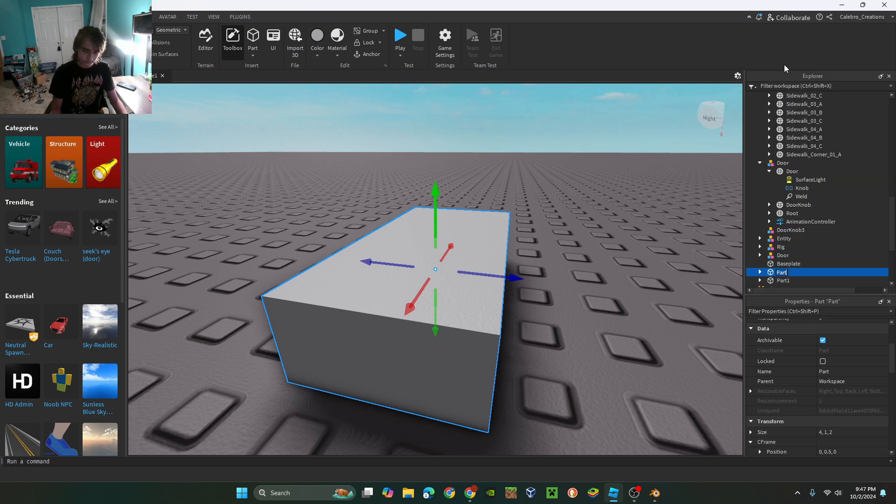
{"action": "type", "text": "Roo1"}
{"action": "key", "text": "Return"}
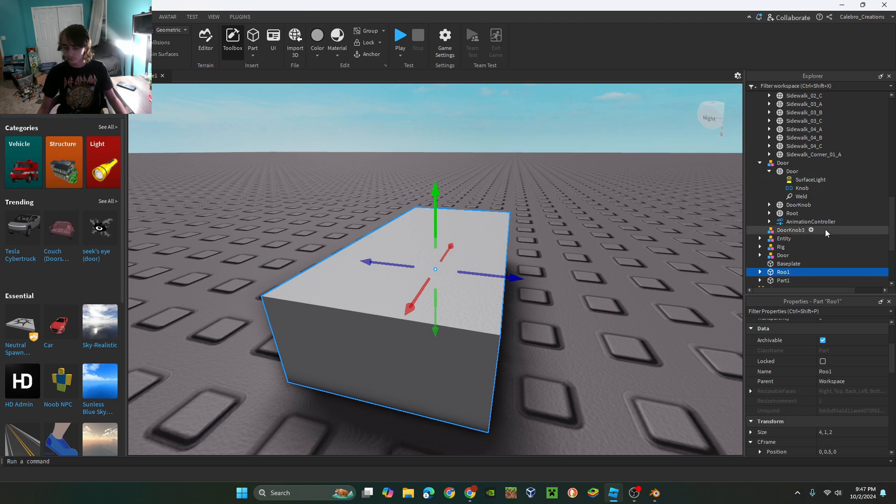
{"action": "right_click", "coordinate": [783, 273]}
{"action": "left_click", "coordinate": [787, 66]}
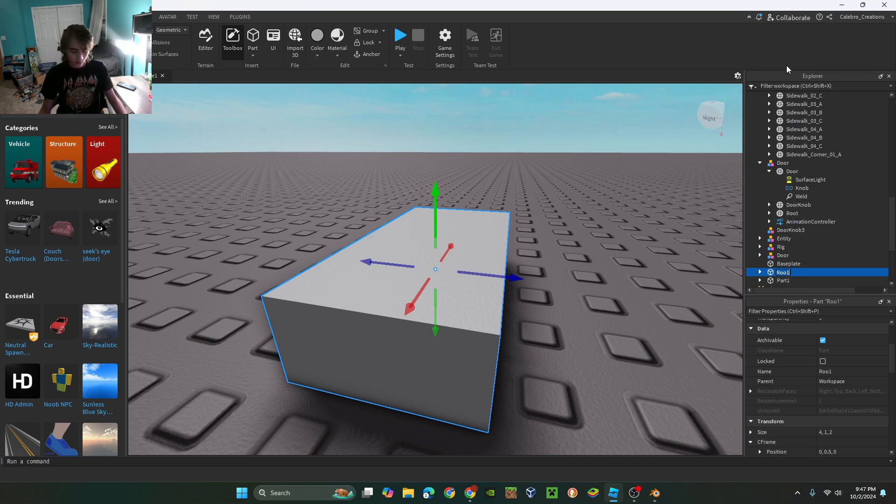
{"action": "type", "text": "Root"}
{"action": "key", "text": "Return"}
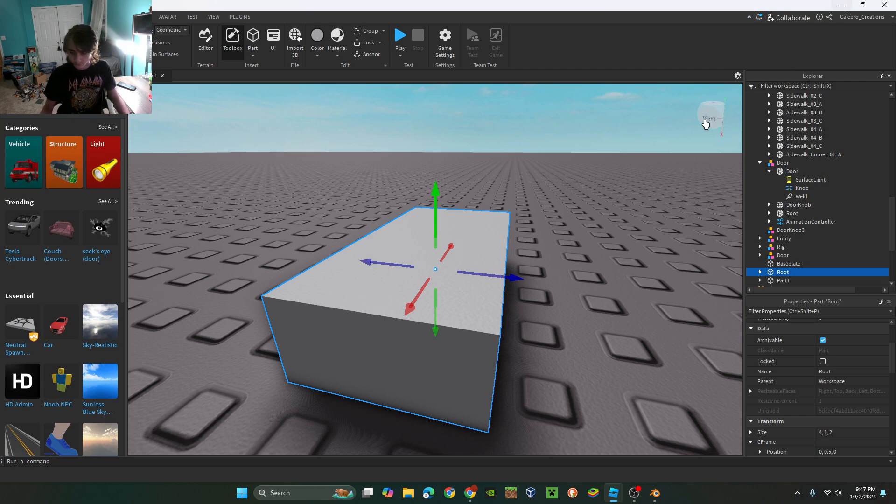
Group the Root and Part1 blocks as a model and rename the model Part.
{"action": "scroll", "coordinate": [786, 258], "scroll_direction": "down", "scroll_amount": 2}
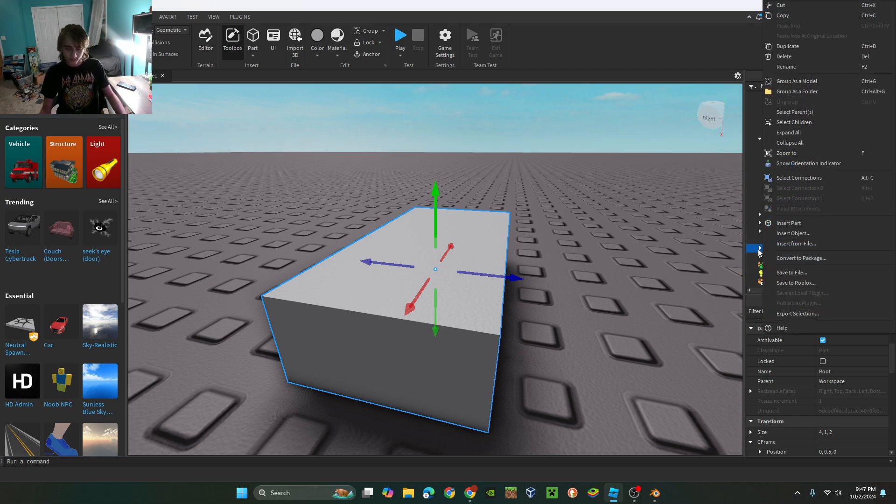
{"action": "left_click", "coordinate": [783, 257], "text": "ctrl"}
{"action": "key", "text": "ctrl+g"}
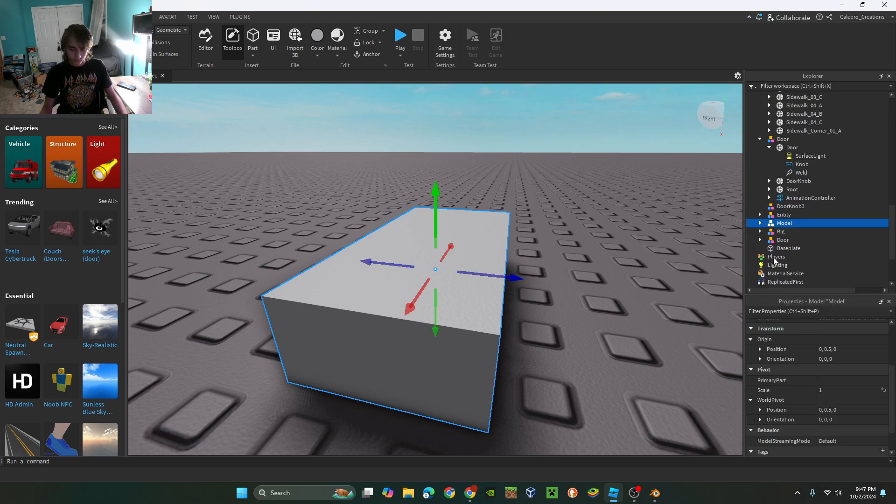
{"action": "left_click", "coordinate": [760, 223]}
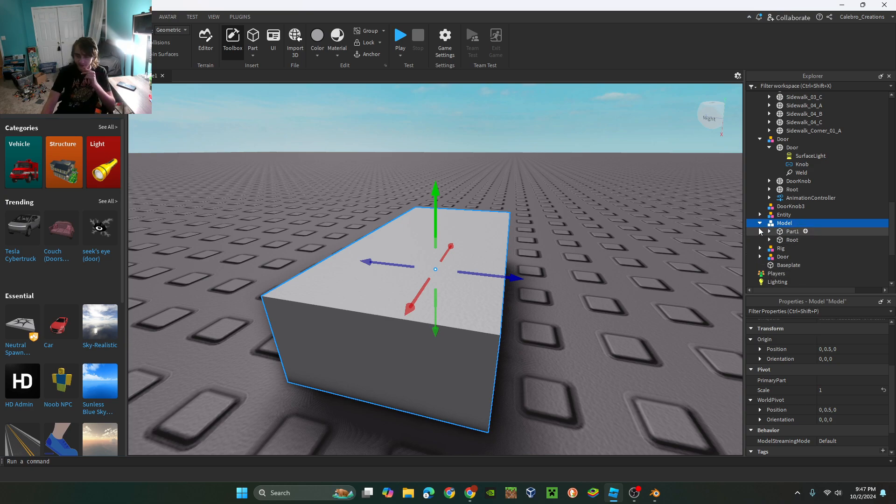
{"action": "key", "text": "F2"}
{"action": "type", "text": "Part"}
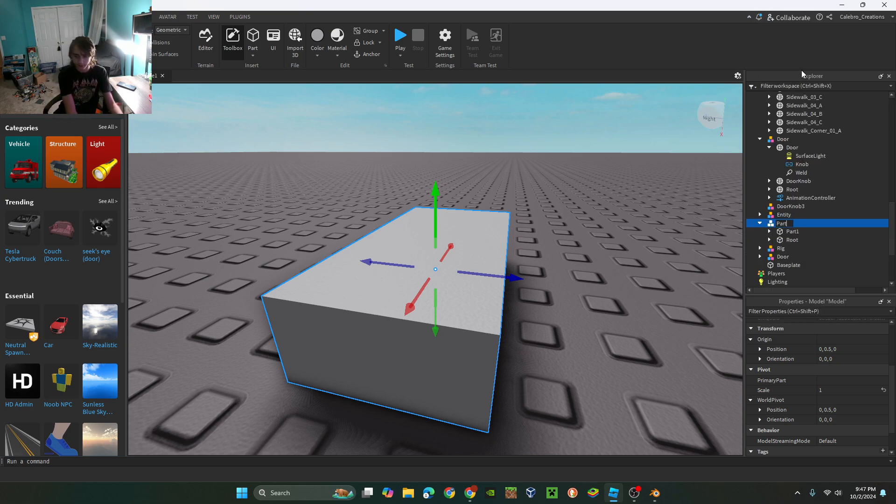
{"action": "key", "text": "Return"}
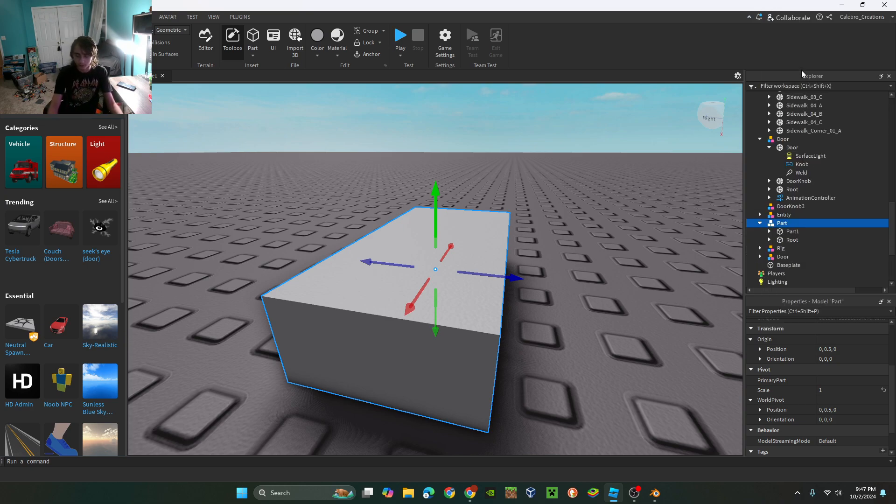
Add a Motor6D inside the Root block of the Part model and rename it Root.
{"action": "left_click", "coordinate": [769, 240]}
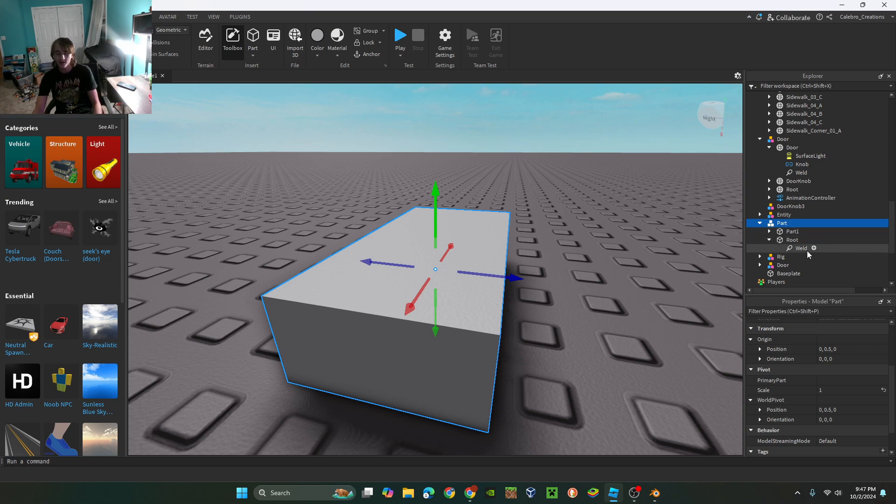
{"action": "left_click", "coordinate": [769, 240]}
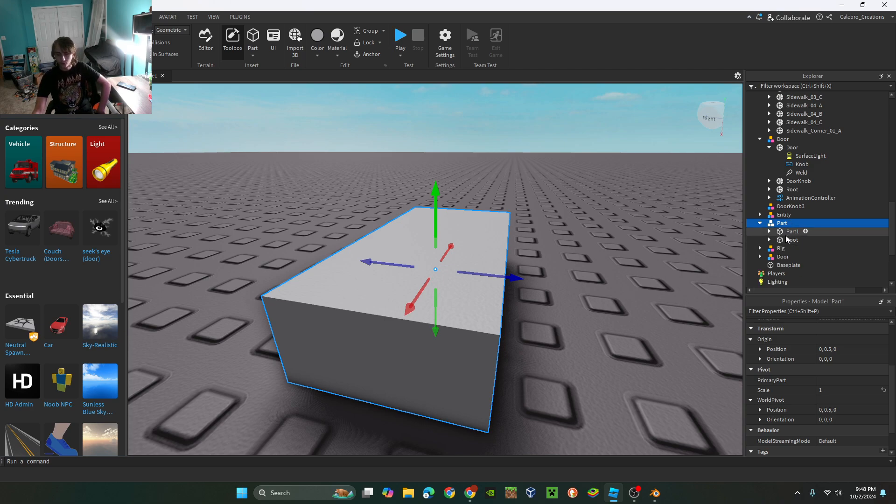
{"action": "left_click", "coordinate": [804, 240]}
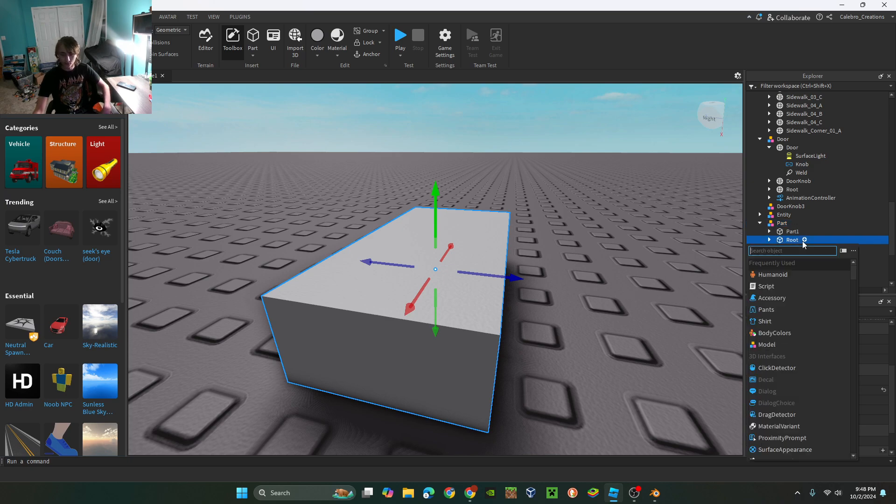
{"action": "type", "text": "mot"}
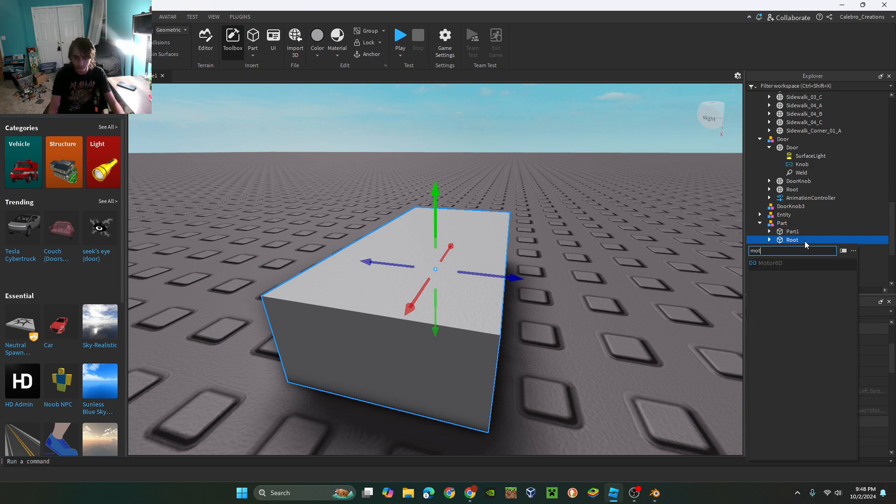
{"action": "left_click", "coordinate": [817, 263]}
{"action": "right_click", "coordinate": [806, 248]}
{"action": "left_click", "coordinate": [811, 69]}
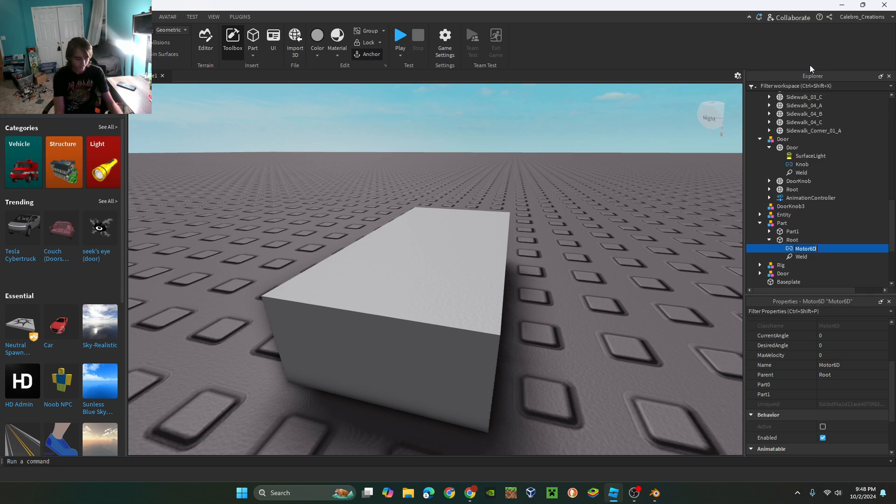
{"action": "type", "text": "Root"}
{"action": "key", "text": "Return"}
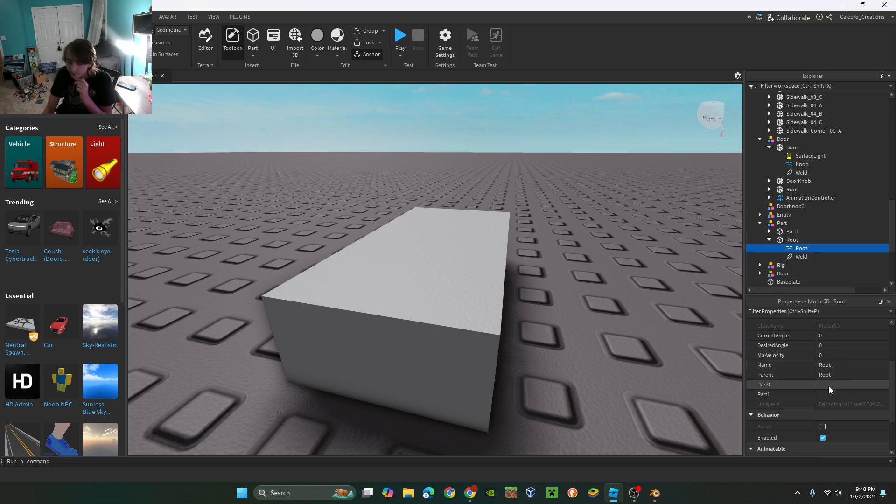
Set the Root block's transparency to 1.
{"action": "left_click", "coordinate": [792, 240]}
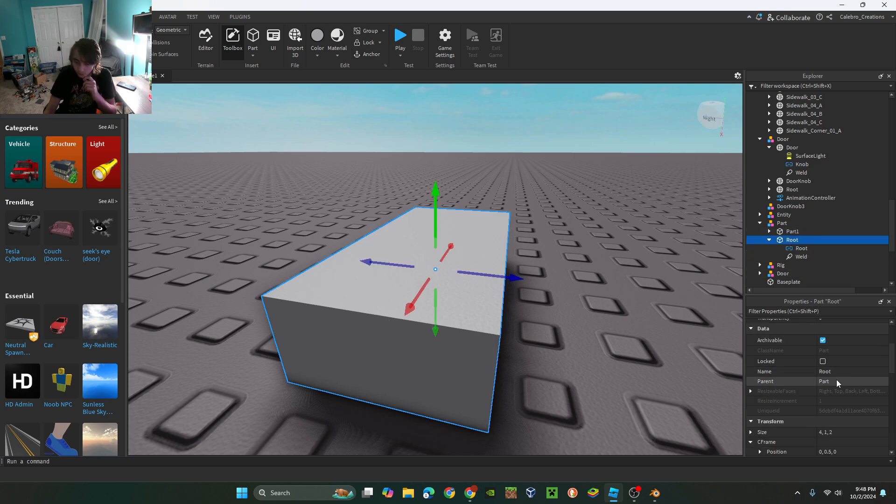
{"action": "left_click", "coordinate": [835, 398]}
{"action": "type", "text": "1"}
{"action": "right_click_drag", "start_coordinate": [739, 346], "coordinate": [733, 343]}
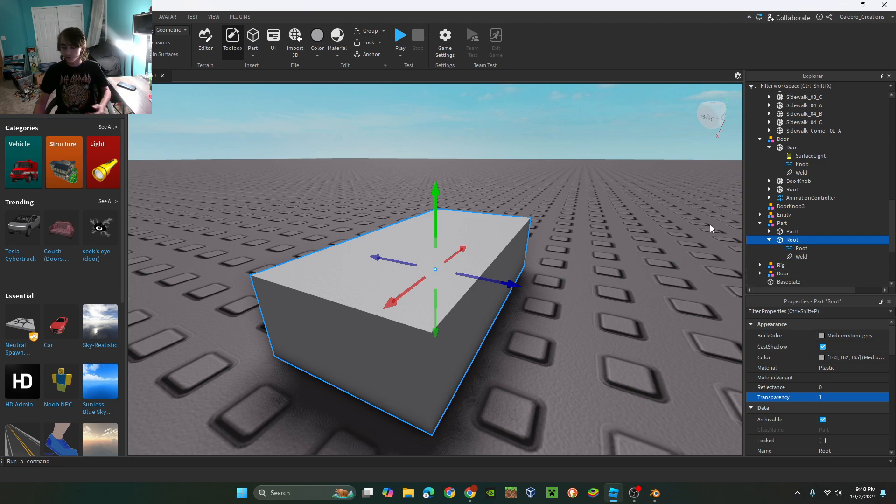
Set the Root Motor6D's Part0 to the Root block and its Part1 to the Part1 block.
{"action": "left_click", "coordinate": [801, 248]}
{"action": "key", "text": "Up"}
{"action": "key", "text": "Up"}
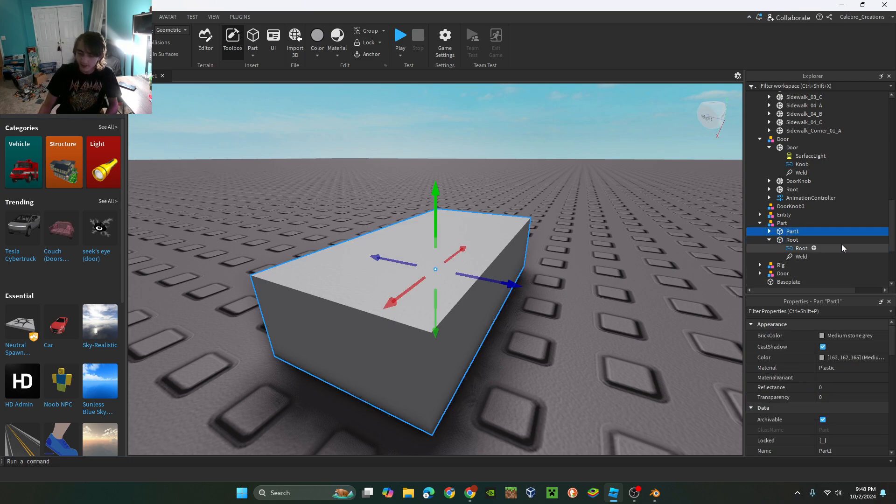
{"action": "key", "text": "Down"}
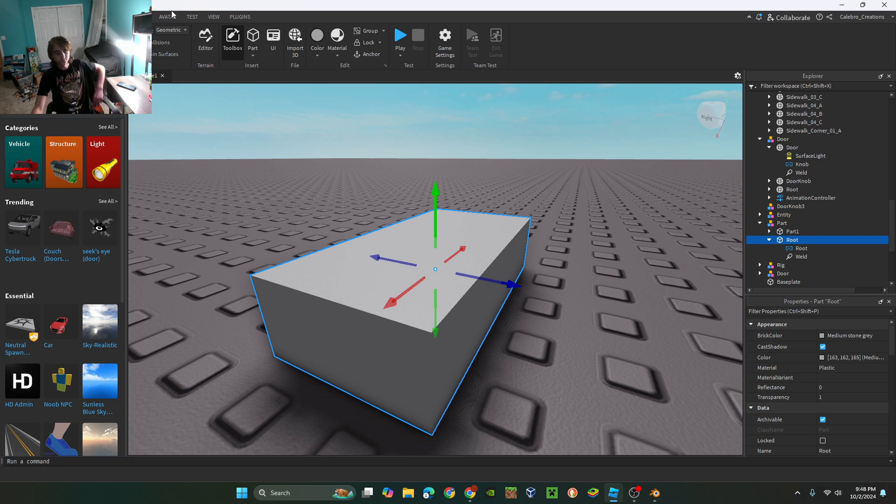
{"action": "left_click", "coordinate": [801, 248]}
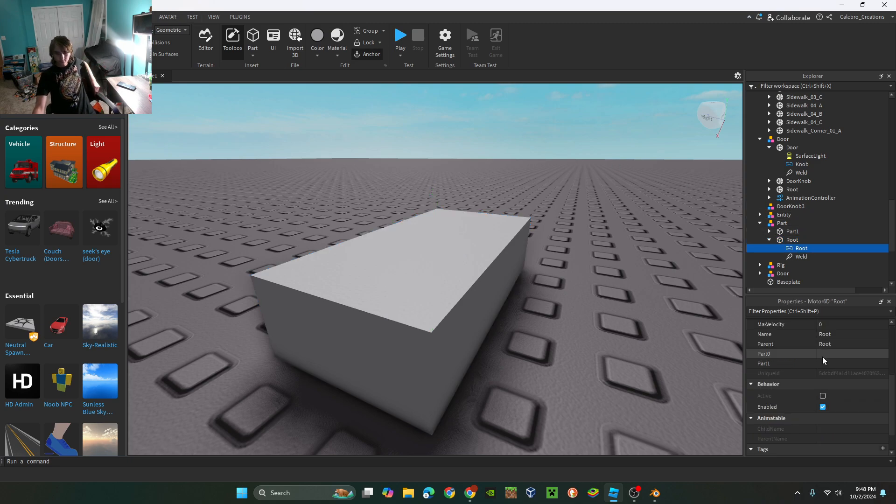
{"action": "left_click", "coordinate": [831, 354]}
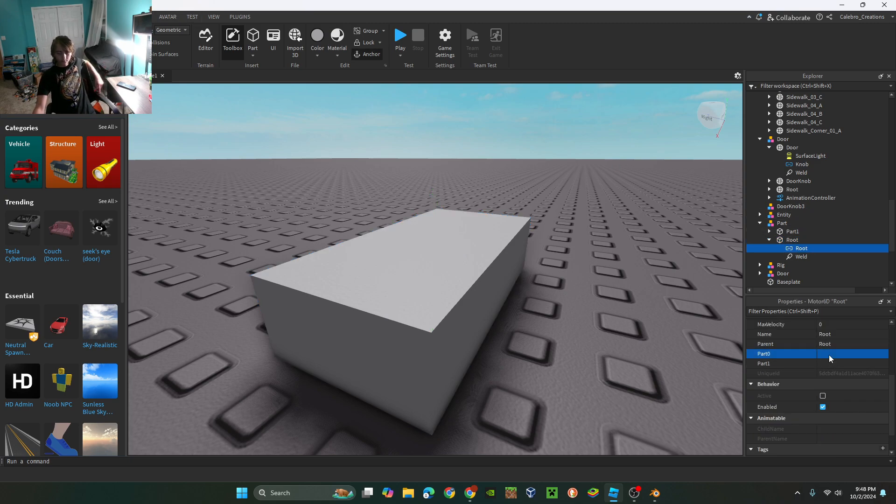
{"action": "left_click", "coordinate": [792, 240]}
{"action": "left_click", "coordinate": [836, 363]}
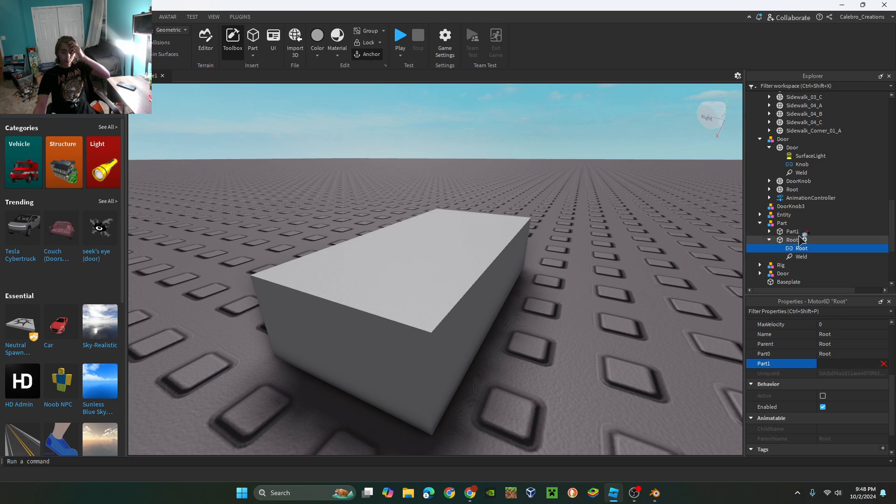
{"action": "left_click", "coordinate": [793, 232]}
Test the joint by moving the Root block sideways along the Z axis, and undo the move.
{"action": "left_click", "coordinate": [792, 232]}
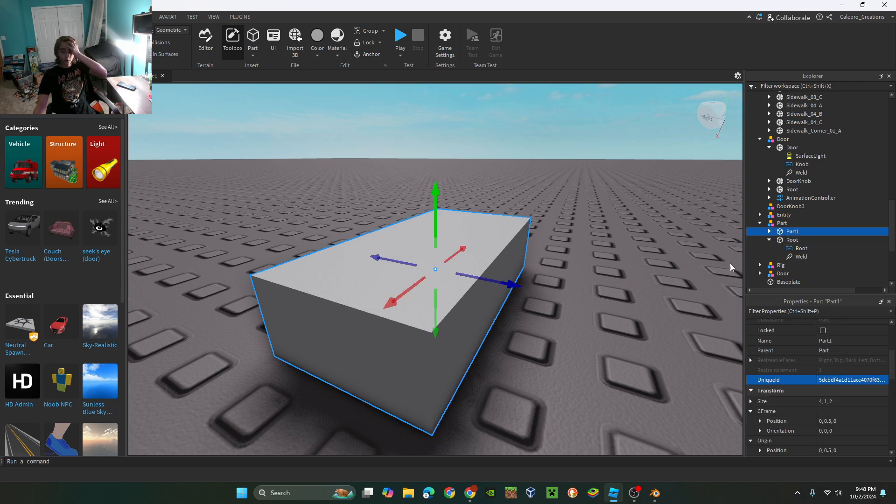
{"action": "left_click", "coordinate": [777, 240]}
{"action": "left_click_drag", "start_coordinate": [516, 283], "coordinate": [593, 311]}
{"action": "key", "text": "ctrl+z"}
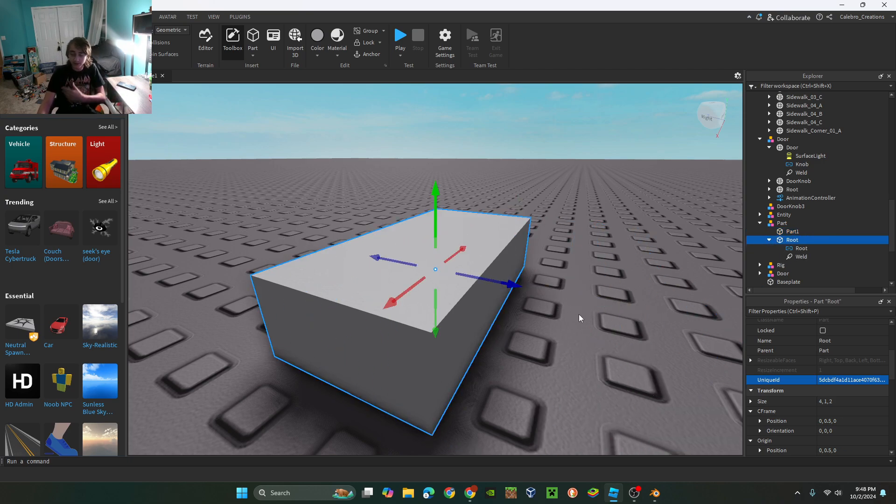
Move the Part1 block along the Z axis to a position of about -1.57.
{"action": "left_click", "coordinate": [792, 232]}
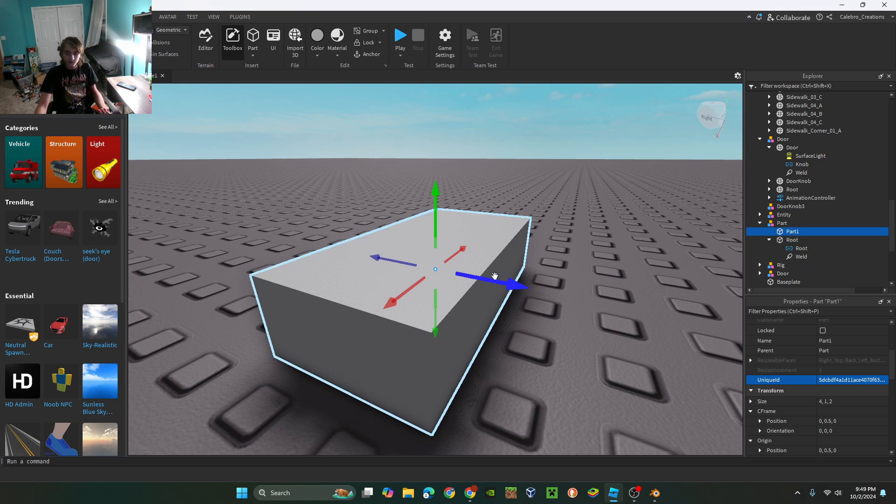
{"action": "left_click_drag", "start_coordinate": [497, 278], "coordinate": [582, 308]}
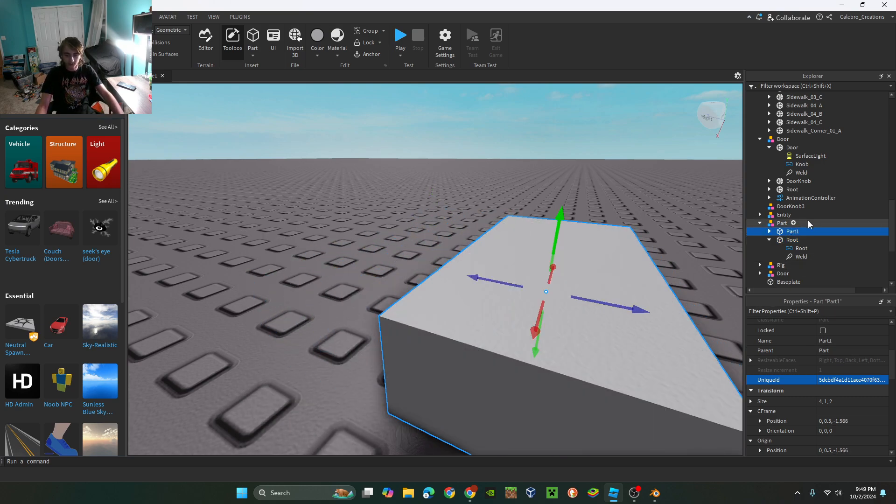
Examine the Part1 block, the Root block and the Root Motor6D inside the Part model.
{"action": "left_click", "coordinate": [792, 240]}
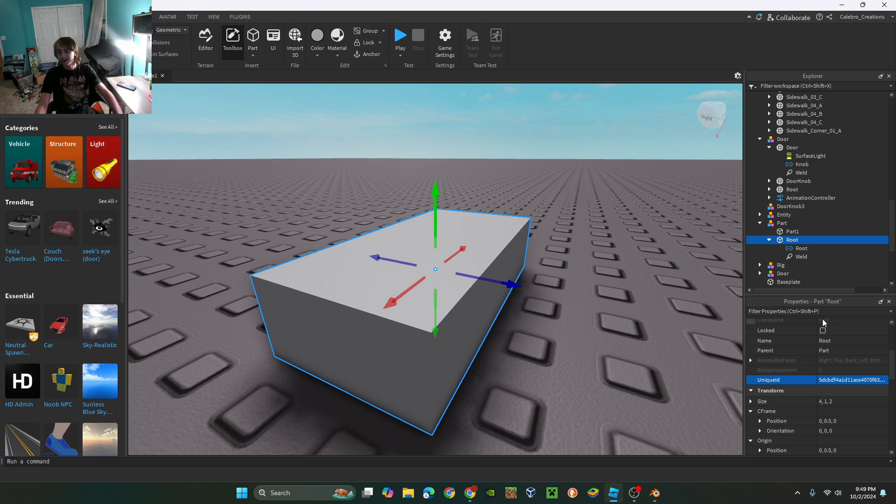
{"action": "left_click", "coordinate": [790, 234]}
{"action": "left_click", "coordinate": [790, 241]}
{"action": "left_click", "coordinate": [801, 249]}
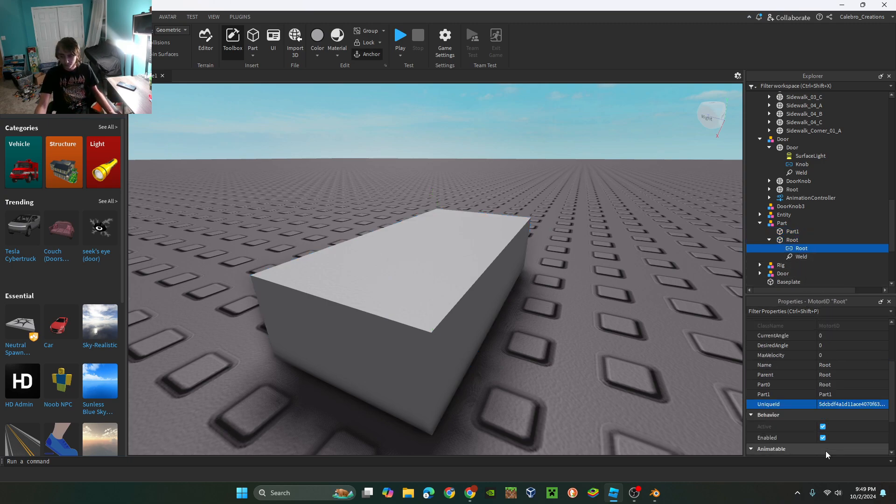
{"action": "left_click", "coordinate": [790, 231]}
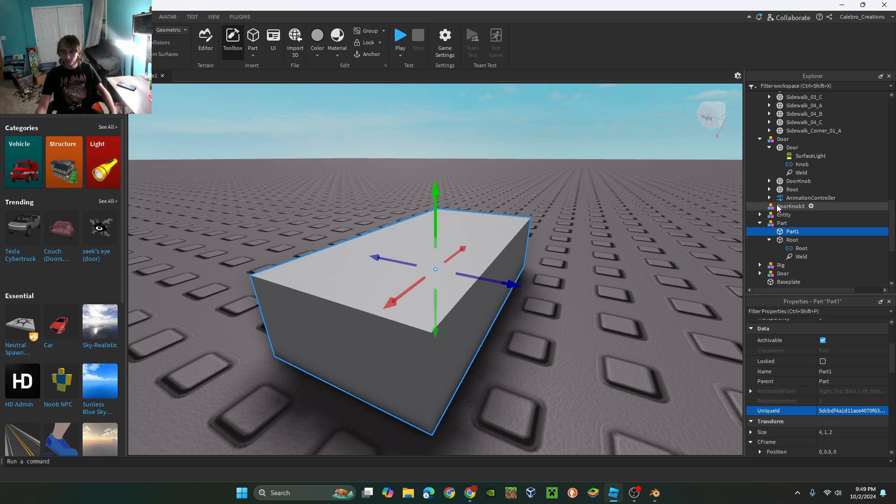
{"action": "left_click", "coordinate": [784, 241]}
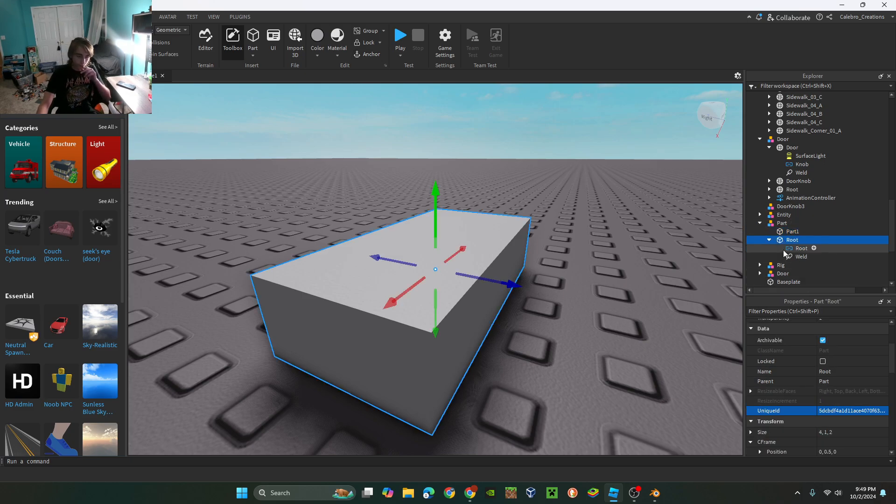
Test moving the Part1 block along the Z axis to about -0.41, and undo the move.
{"action": "right_click_drag", "start_coordinate": [562, 284], "coordinate": [580, 306]}
{"action": "left_click", "coordinate": [798, 232]}
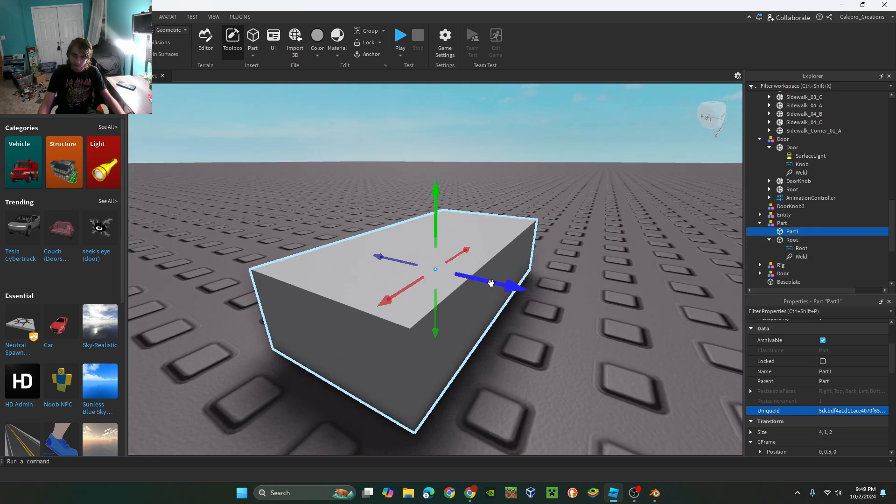
{"action": "left_click_drag", "start_coordinate": [509, 266], "coordinate": [591, 307]}
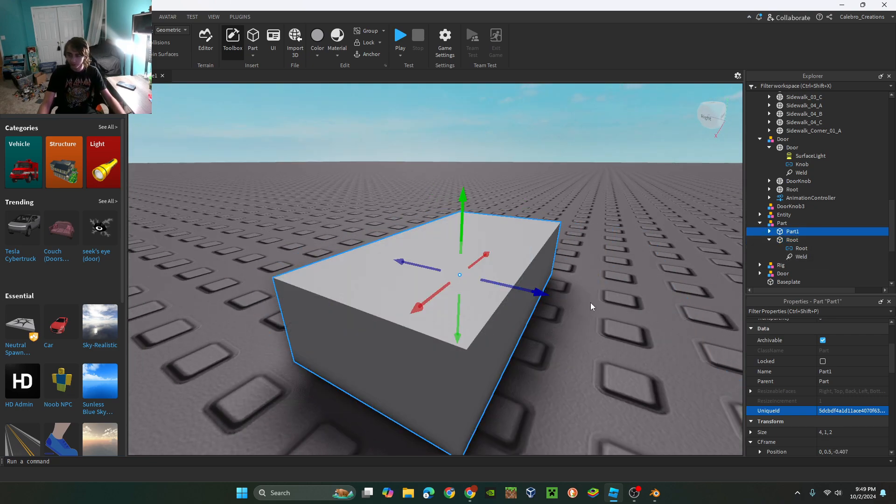
{"action": "key", "text": "ctrl+z"}
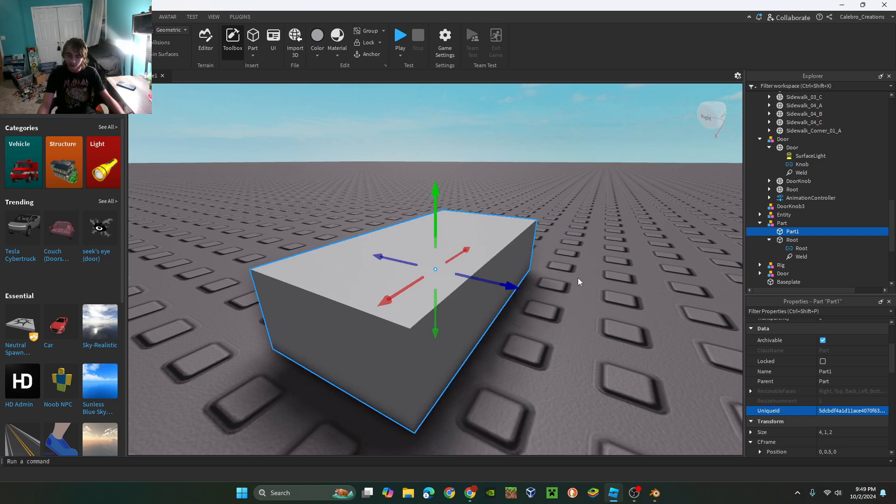
{"action": "left_click", "coordinate": [173, 18]}
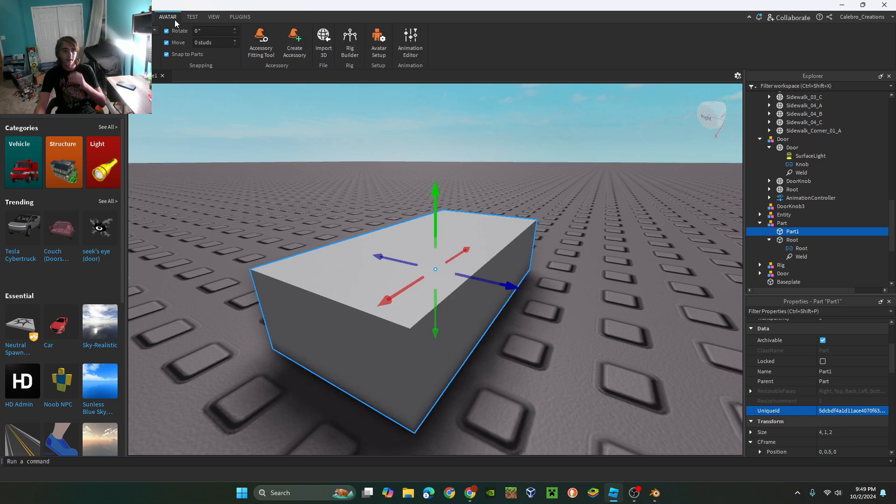
{"action": "left_click", "coordinate": [402, 39]}
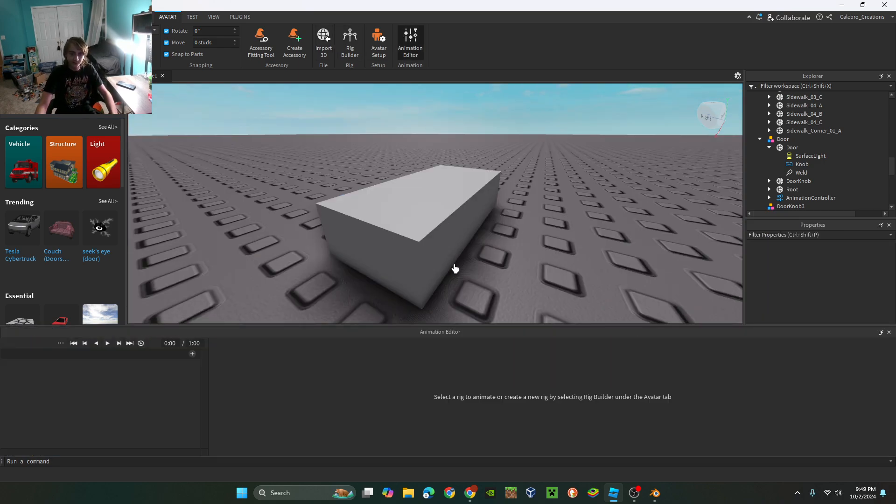
{"action": "left_click", "coordinate": [411, 40]}
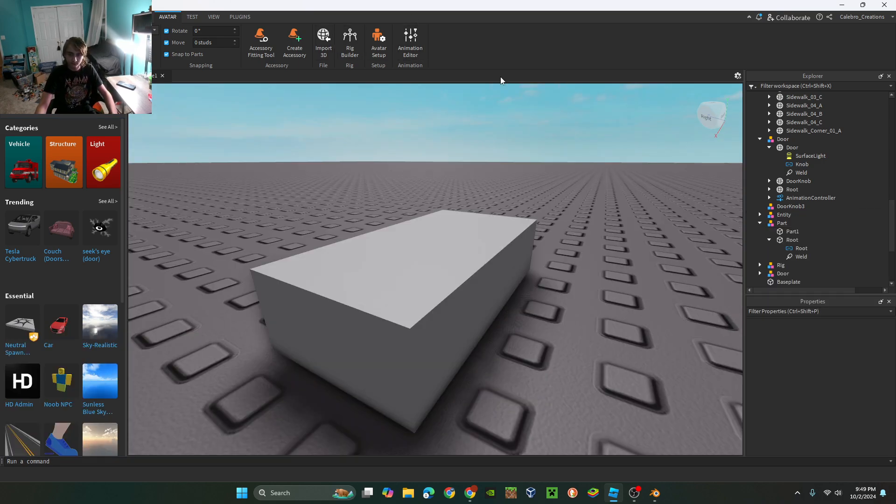
Insert an AnimationController into the Part model.
{"action": "left_click", "coordinate": [532, 263]}
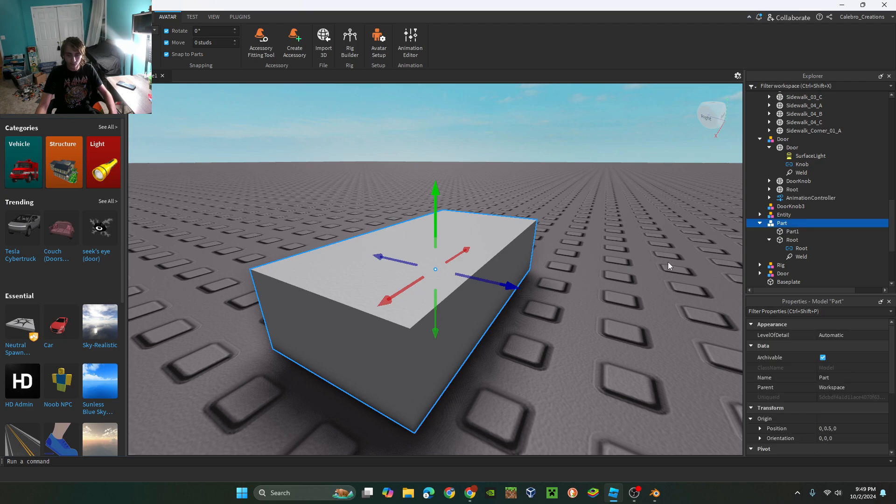
{"action": "left_click", "coordinate": [793, 224]}
{"action": "type", "text": "anim"}
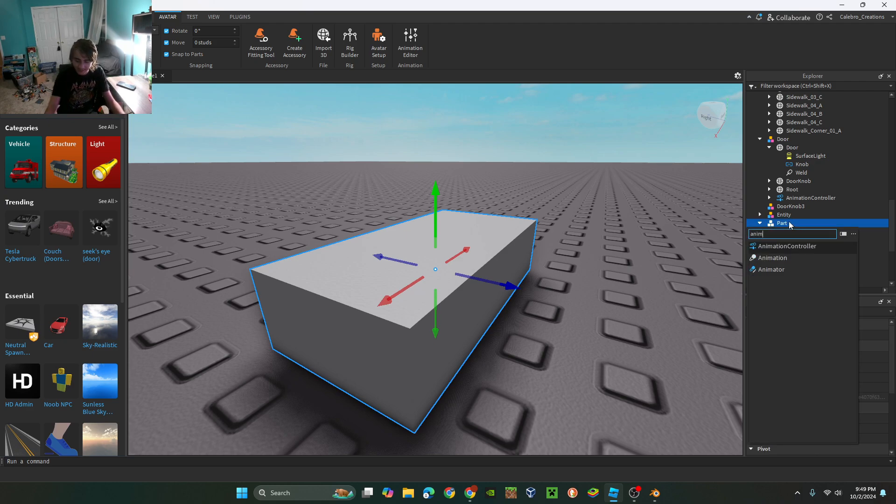
{"action": "left_click", "coordinate": [809, 251]}
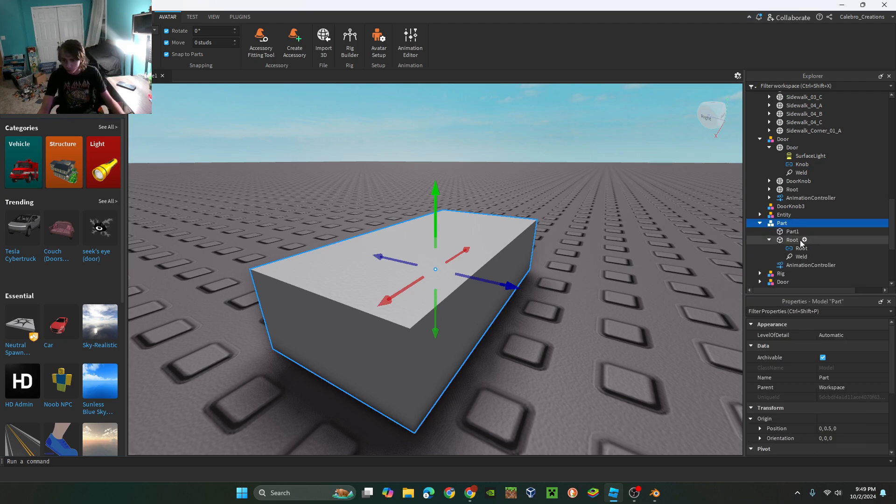
{"action": "left_click", "coordinate": [795, 225]}
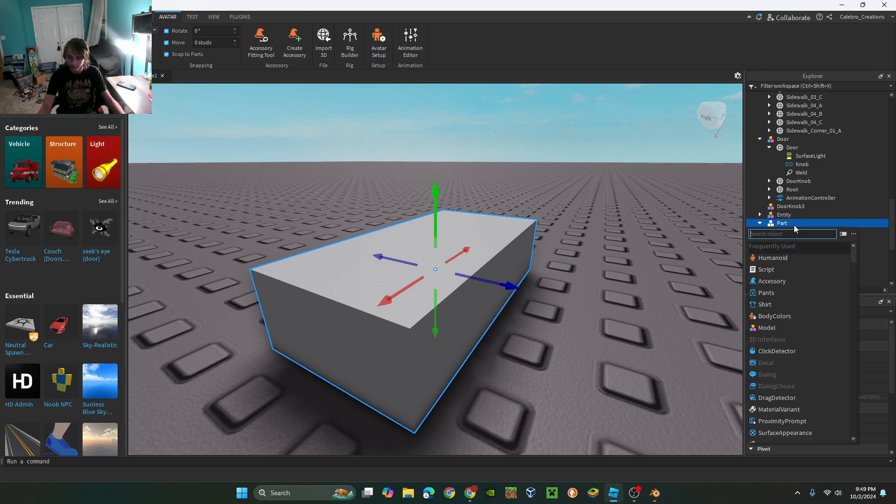
{"action": "left_click", "coordinate": [687, 224]}
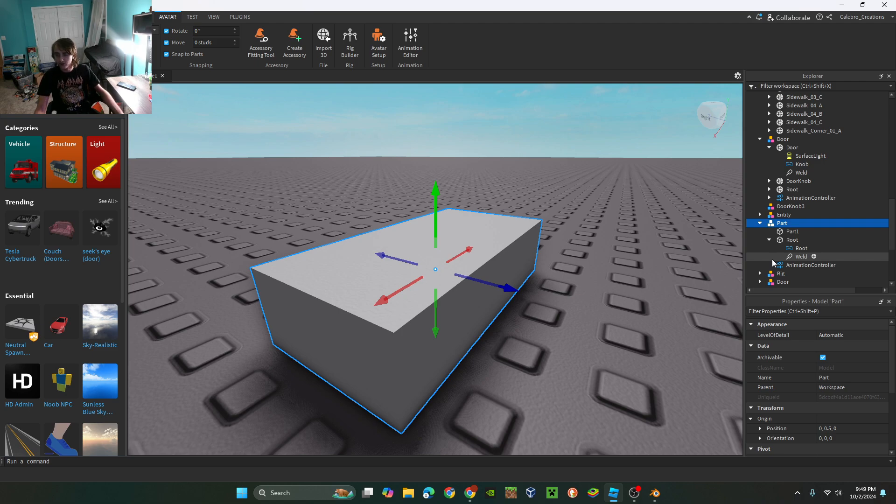
Create an animation called Untitled Animation Clip for the Part model, rotate the Part1 block as a test, and close the Animation Editor.
{"action": "left_click", "coordinate": [773, 240]}
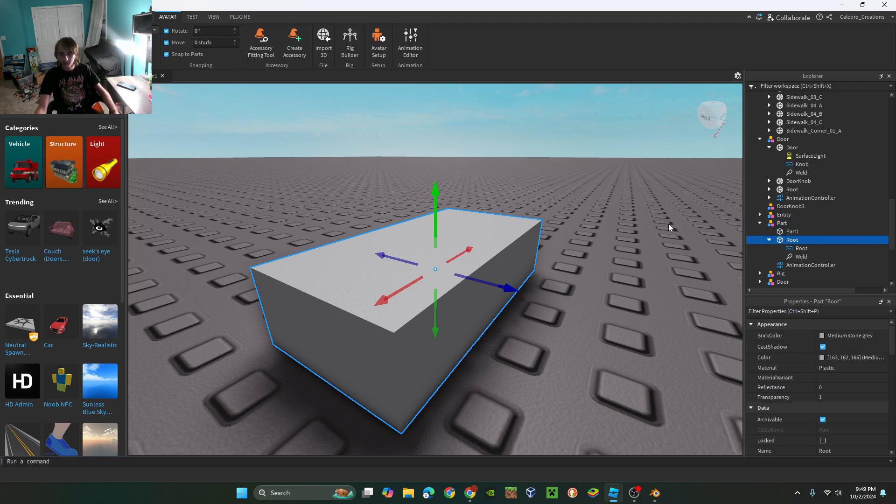
{"action": "left_click", "coordinate": [769, 240]}
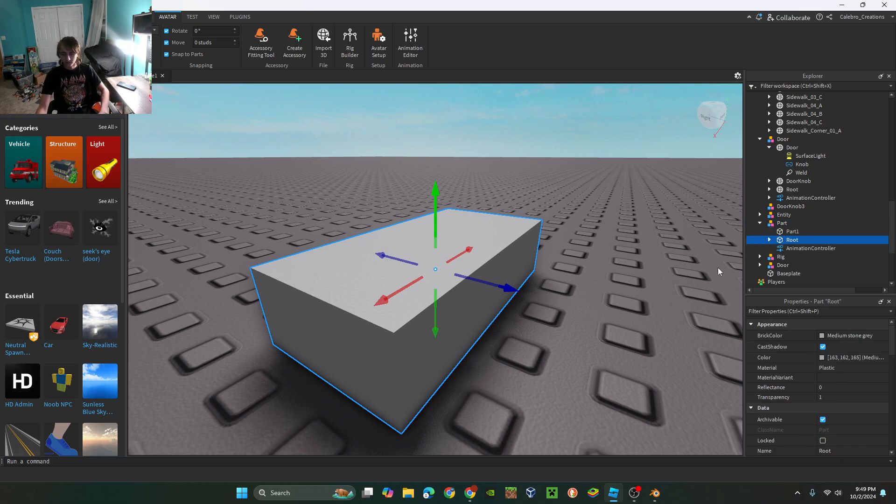
{"action": "left_click", "coordinate": [410, 42]}
{"action": "left_click", "coordinate": [448, 208]}
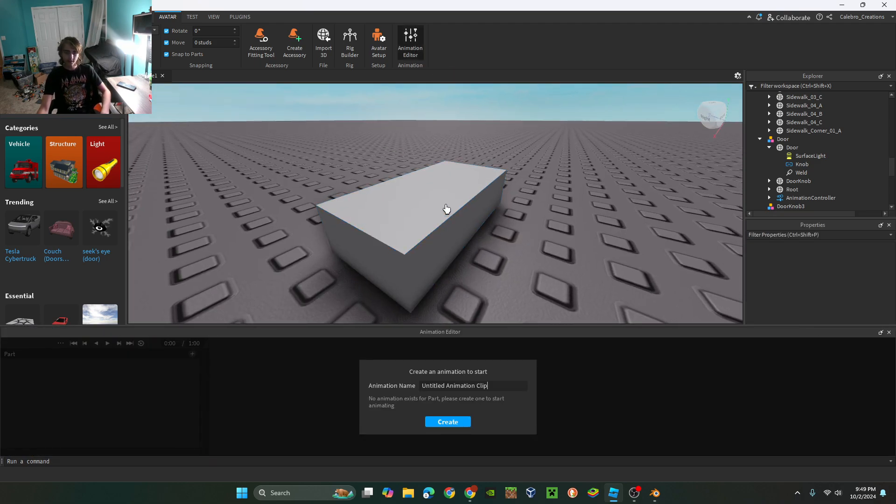
{"action": "left_click", "coordinate": [448, 423]}
{"action": "left_click", "coordinate": [432, 242]}
{"action": "left_click_drag", "start_coordinate": [441, 224], "coordinate": [526, 234]}
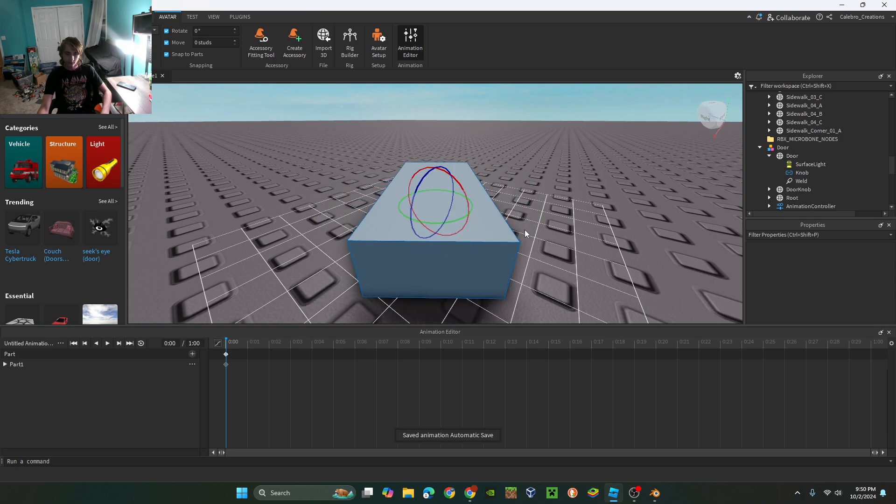
{"action": "left_click", "coordinate": [889, 332]}
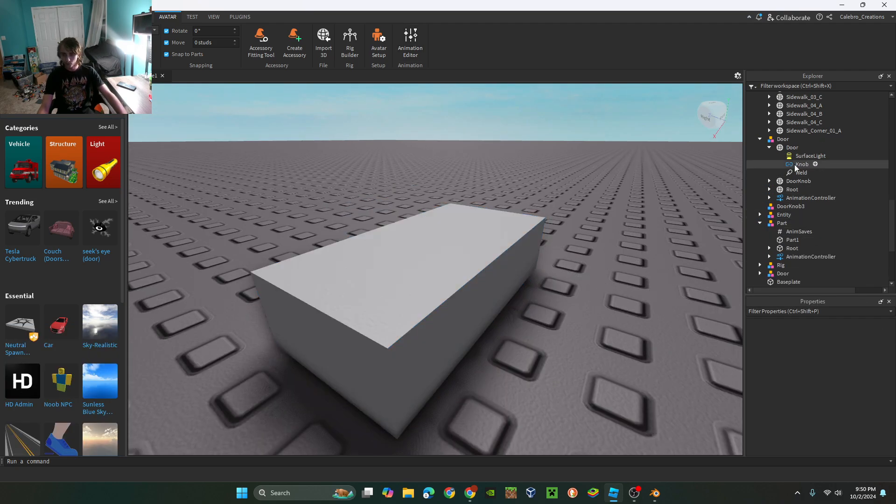
Insert a Weld into the Part1 block of the Part model.
{"action": "left_click", "coordinate": [759, 139]}
{"action": "left_click", "coordinate": [792, 182]}
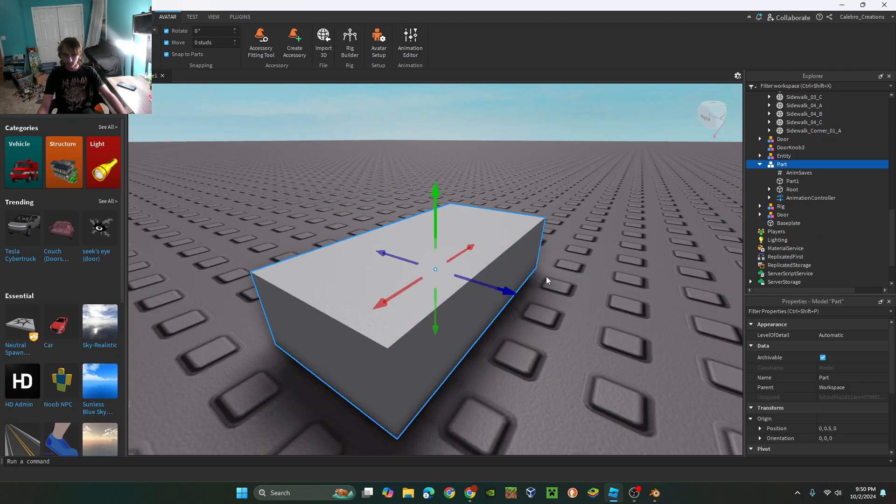
{"action": "left_click", "coordinate": [804, 181]}
{"action": "type", "text": "we"}
{"action": "left_click", "coordinate": [789, 204]}
{"action": "left_click", "coordinate": [801, 190]}
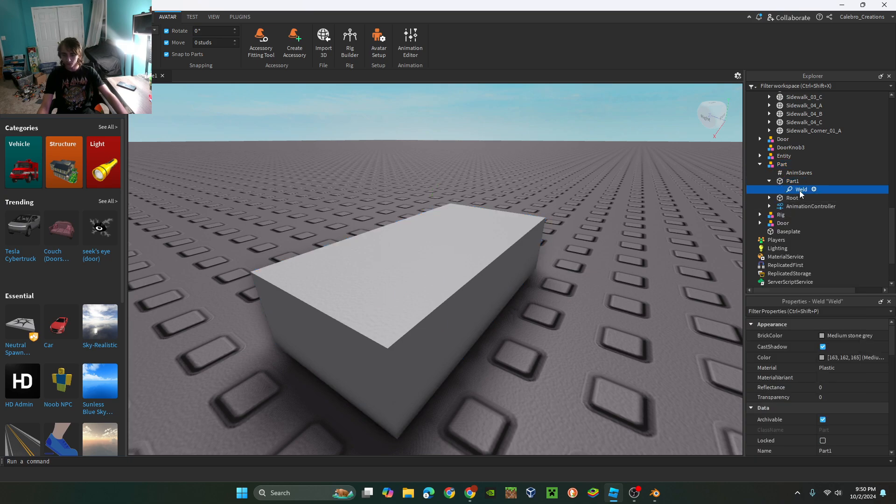
Set the Part0 of the Part1 block's Weld to the Root block and its Part1 to the Part1 block.
{"action": "scroll", "coordinate": [826, 428], "scroll_direction": "down", "scroll_amount": 4}
{"action": "left_click", "coordinate": [829, 355]}
{"action": "left_click", "coordinate": [794, 182]}
{"action": "left_click", "coordinate": [835, 355]}
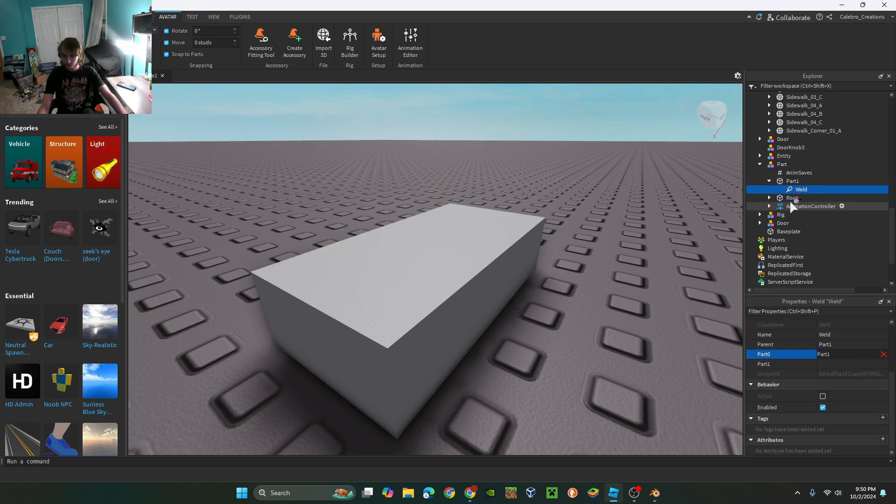
{"action": "double_click", "coordinate": [793, 204]}
{"action": "left_click", "coordinate": [768, 207]}
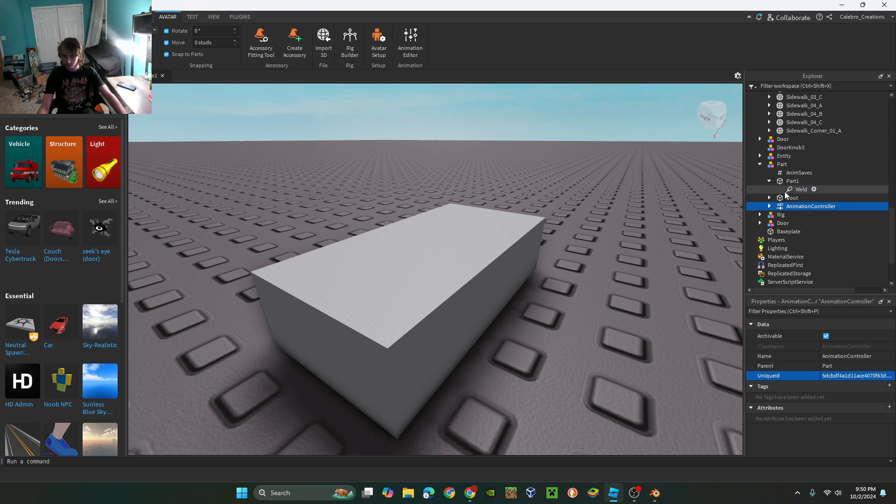
{"action": "left_click", "coordinate": [788, 191]}
{"action": "scroll", "coordinate": [834, 423], "scroll_direction": "down", "scroll_amount": 4}
{"action": "left_click", "coordinate": [835, 355]}
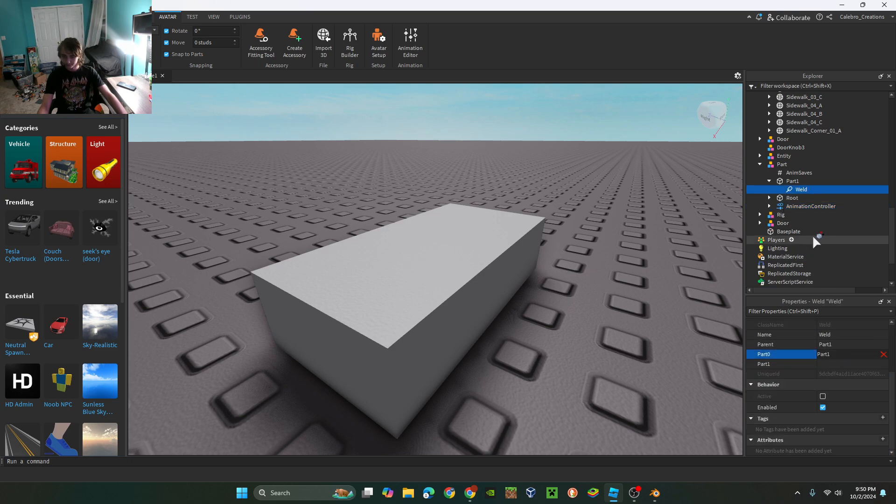
{"action": "left_click", "coordinate": [792, 197]}
{"action": "left_click", "coordinate": [836, 364]}
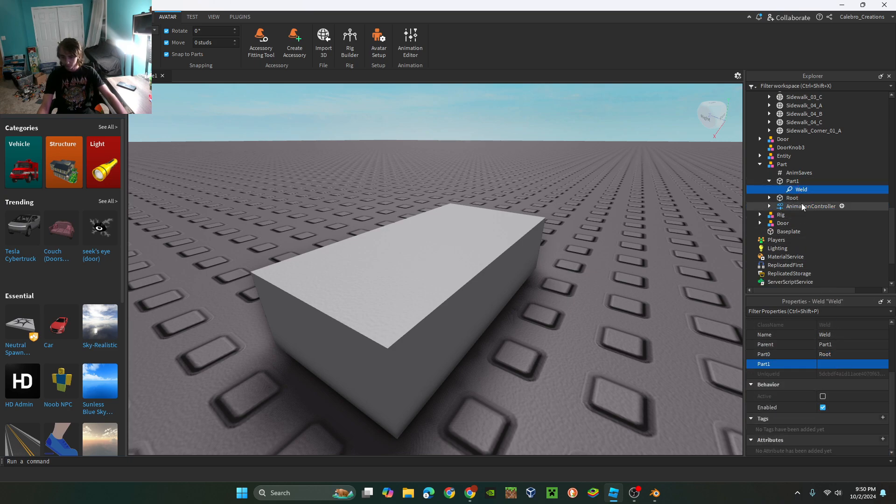
{"action": "left_click", "coordinate": [792, 182]}
Load the Part model into the Animation Editor to test the welded Part1 block, and close the editor.
{"action": "left_click", "coordinate": [404, 46]}
{"action": "left_click", "coordinate": [461, 220]}
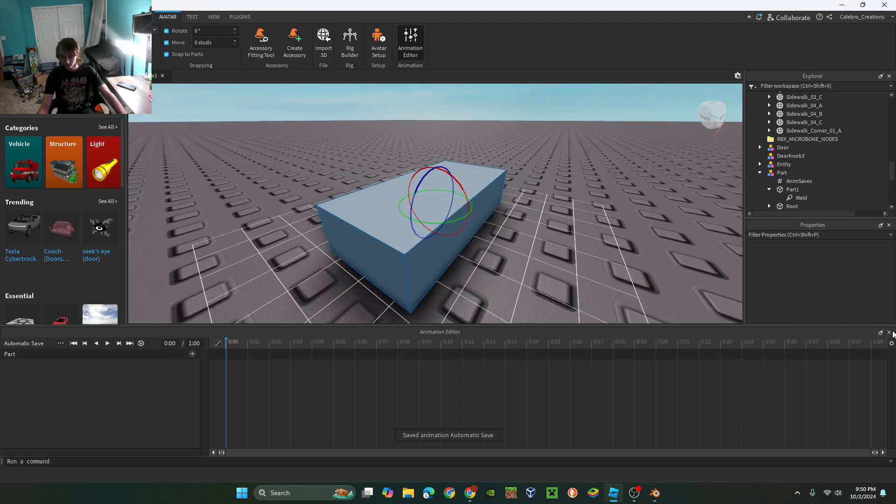
{"action": "left_click", "coordinate": [890, 333]}
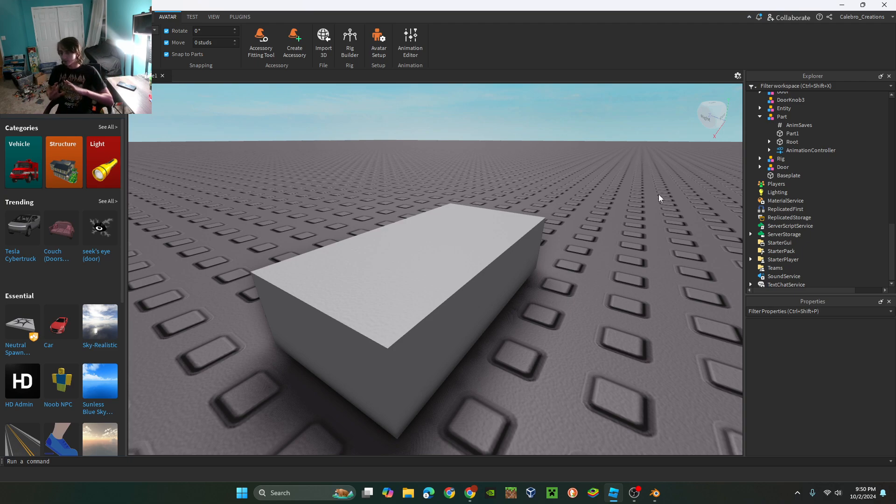
Check the Part model in the Animation Editor again without the Weld in Part1, and close the editor.
{"action": "right_click_drag", "start_coordinate": [374, 195], "coordinate": [366, 195]}
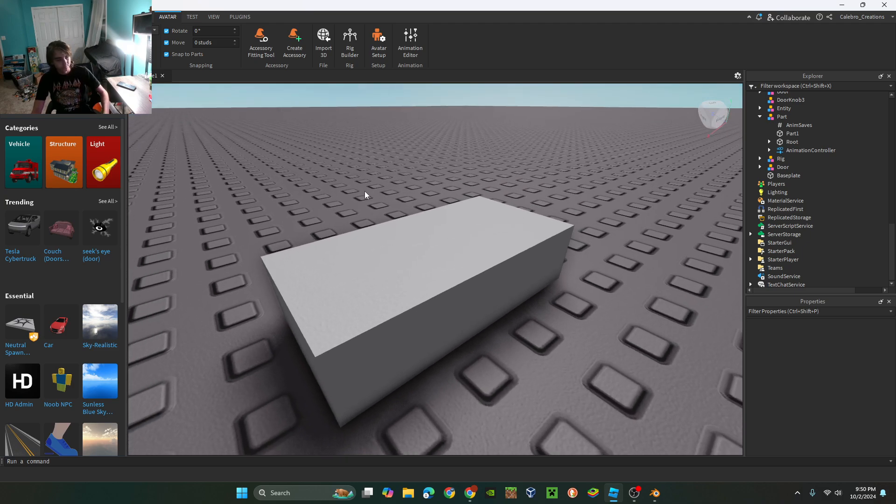
{"action": "left_click", "coordinate": [412, 231]}
{"action": "left_click", "coordinate": [410, 41]}
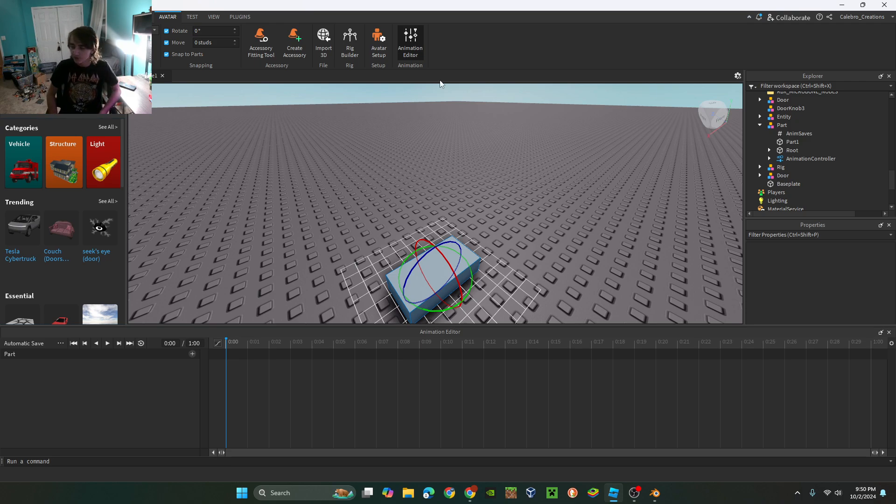
{"action": "left_click", "coordinate": [411, 47]}
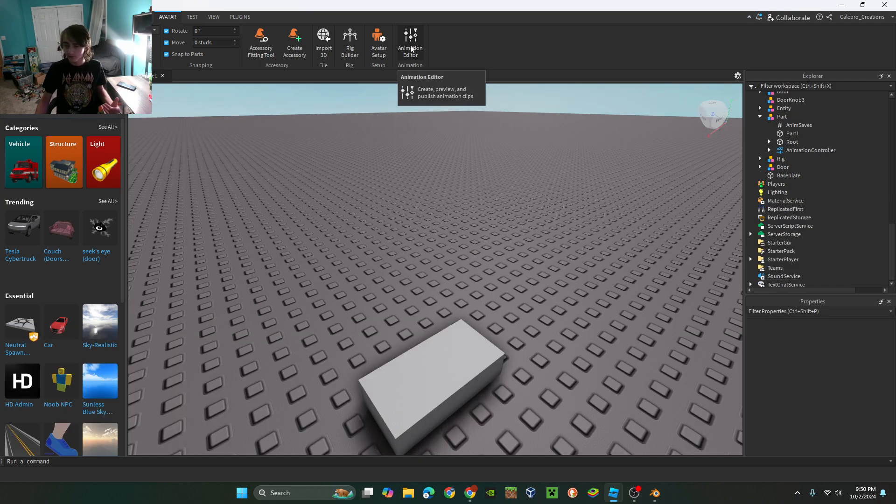
Inspect the Motor6D inside the Root block and the Part1 block it connects to.
{"action": "left_click", "coordinate": [769, 141]}
{"action": "left_click", "coordinate": [800, 150]}
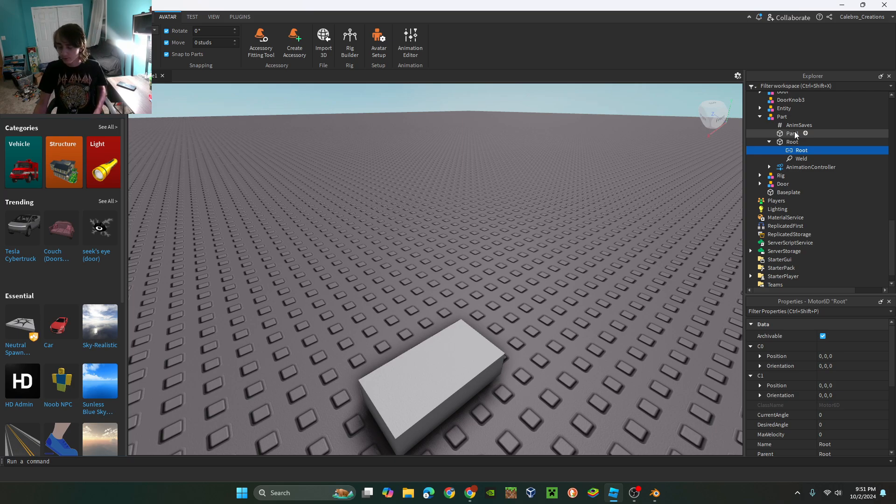
{"action": "left_click", "coordinate": [795, 134]}
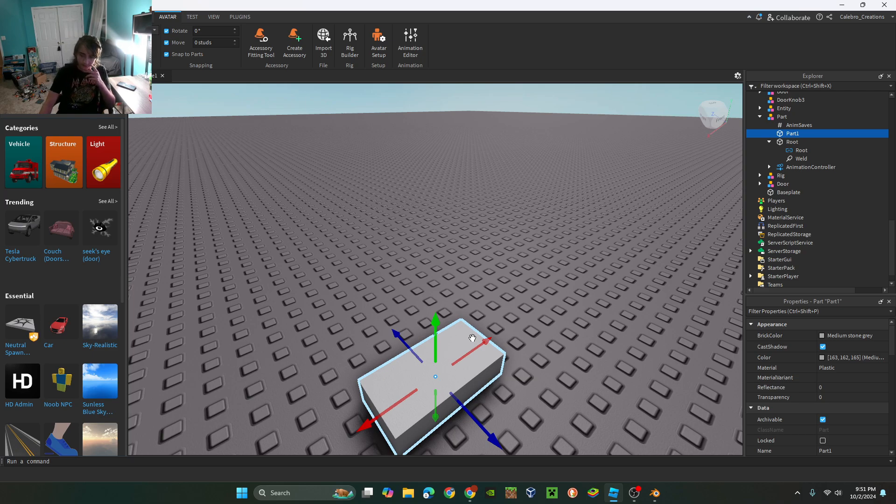
Try to set the Root block's Weld to join the Root block as Part0 with the Part1 block as Part1.
{"action": "left_click", "coordinate": [800, 158]}
{"action": "scroll", "coordinate": [817, 397], "scroll_direction": "down", "scroll_amount": 3}
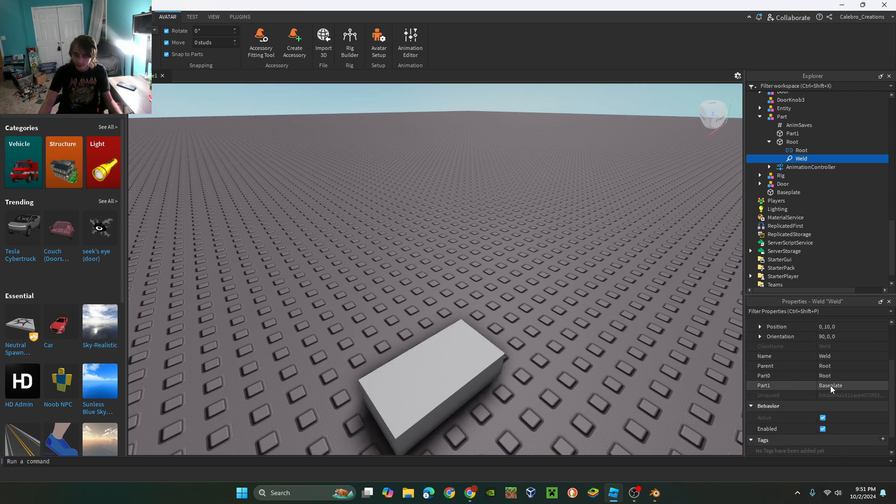
{"action": "left_click", "coordinate": [840, 376]}
{"action": "left_click", "coordinate": [792, 151]}
{"action": "left_click", "coordinate": [840, 386]}
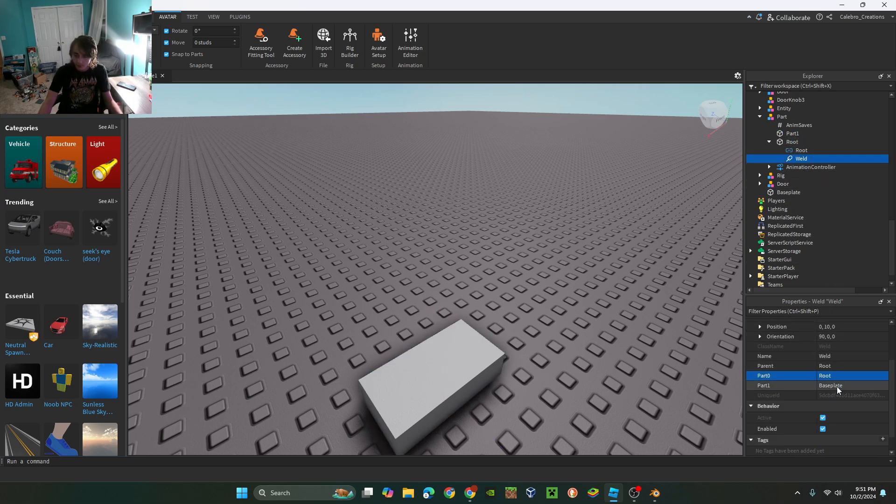
{"action": "left_click", "coordinate": [793, 134]}
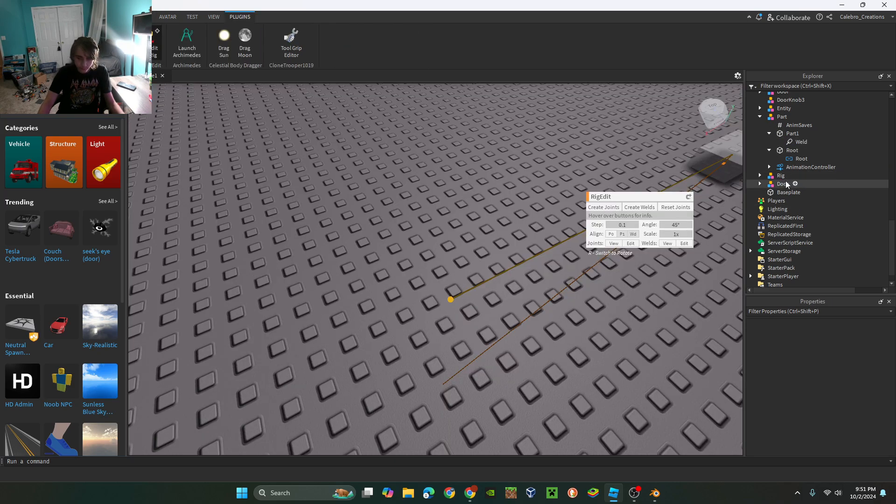
View the Weld inside the Part1 block up close in RigEdit, and close RigEdit.
{"action": "left_click", "coordinate": [800, 142]}
{"action": "key", "text": "f"}
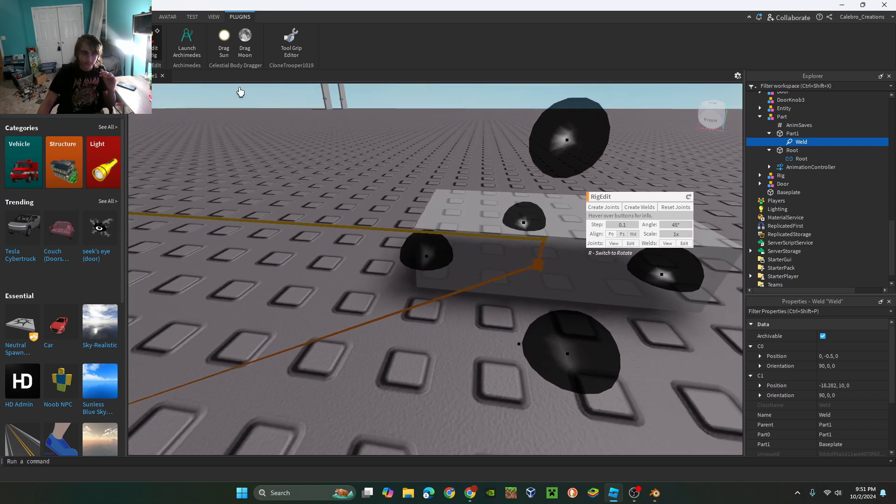
{"action": "left_click", "coordinate": [156, 44]}
{"action": "left_click", "coordinate": [770, 133]}
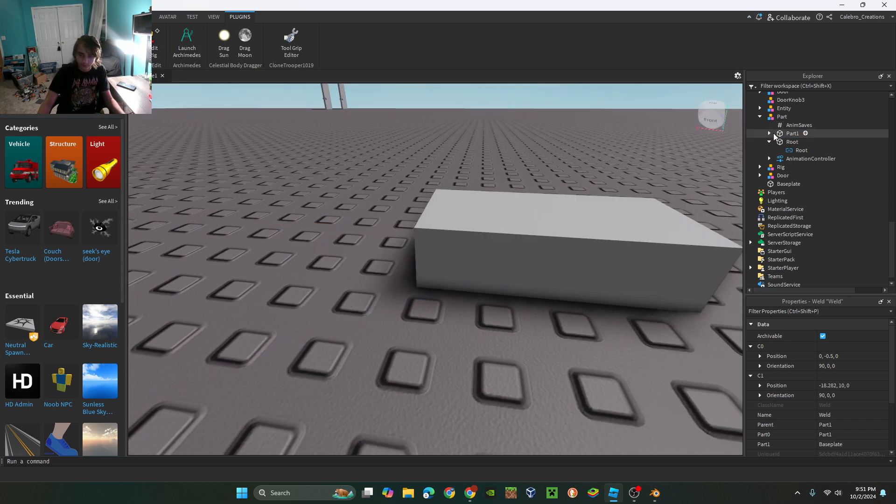
Reopen RigEdit, examine the Part1 block's Weld joint up close by its handle, and close RigEdit again.
{"action": "left_click", "coordinate": [673, 208]}
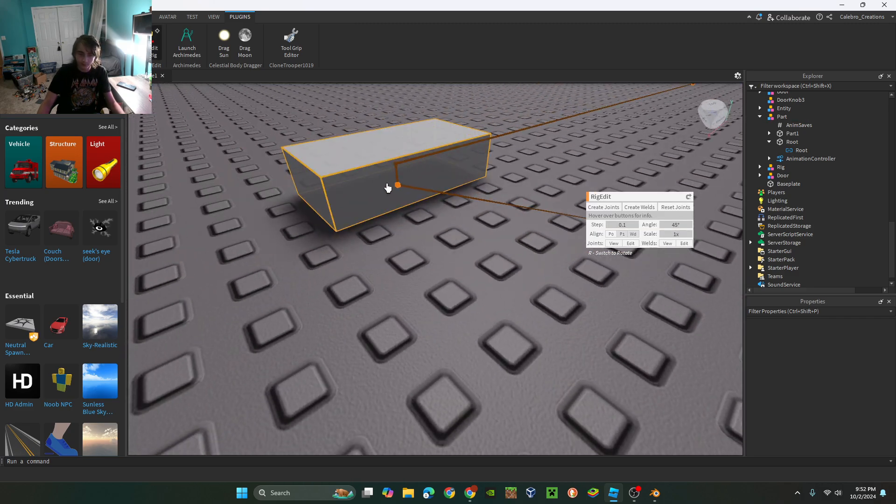
{"action": "left_click", "coordinate": [400, 185]}
{"action": "left_click", "coordinate": [468, 193]}
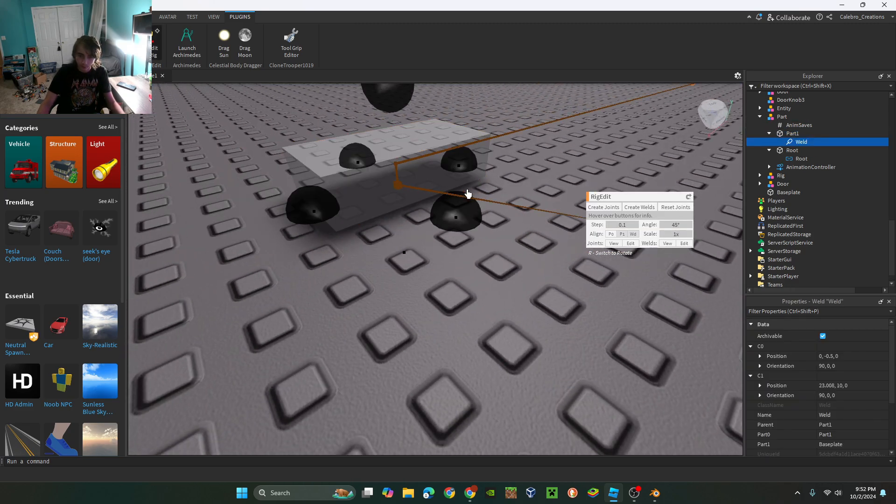
{"action": "left_click", "coordinate": [524, 250]}
{"action": "scroll", "coordinate": [442, 244], "scroll_direction": "up", "scroll_amount": 4}
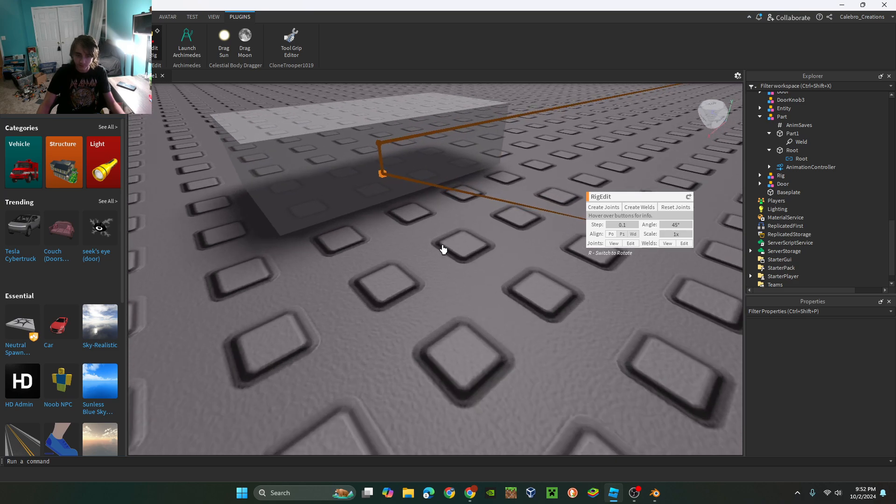
{"action": "right_click_drag", "start_coordinate": [442, 244], "coordinate": [395, 237]}
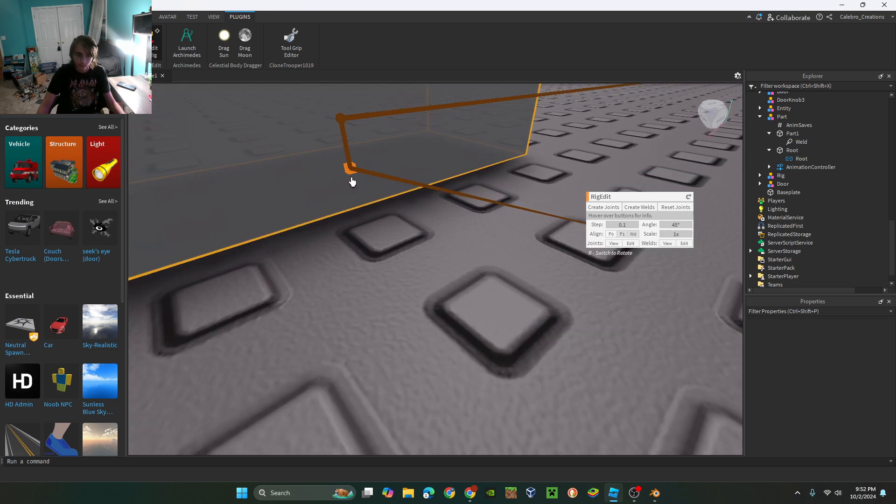
{"action": "left_click", "coordinate": [353, 170]}
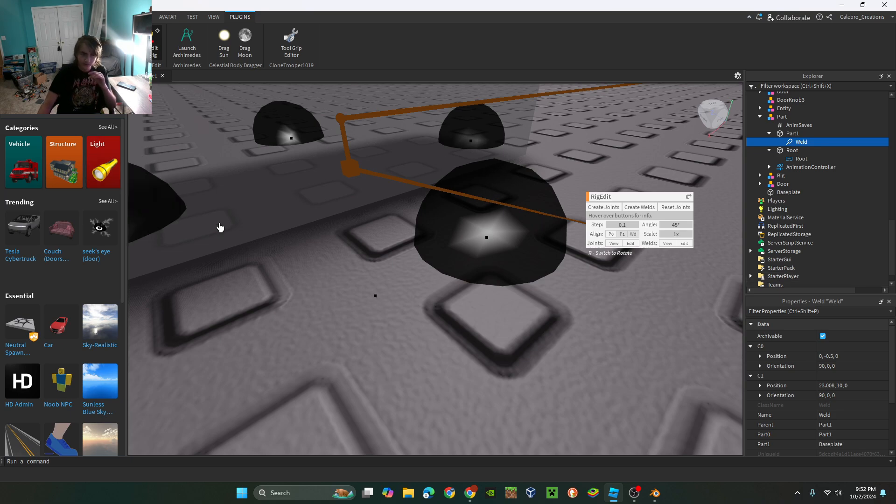
{"action": "left_click", "coordinate": [153, 47]}
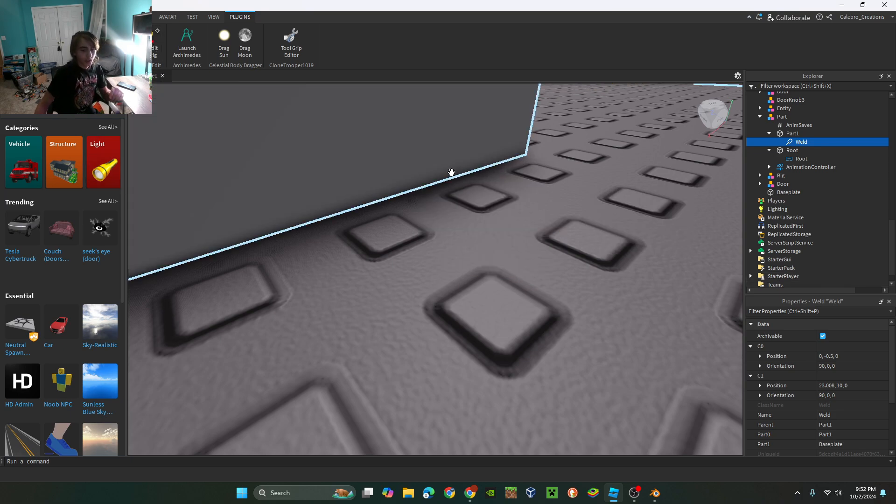
Load the Part model into the Animation Editor to check which of its blocks can be animated, and close the editor.
{"action": "left_click", "coordinate": [389, 166]}
{"action": "left_click", "coordinate": [143, 18]}
{"action": "left_click", "coordinate": [167, 17]}
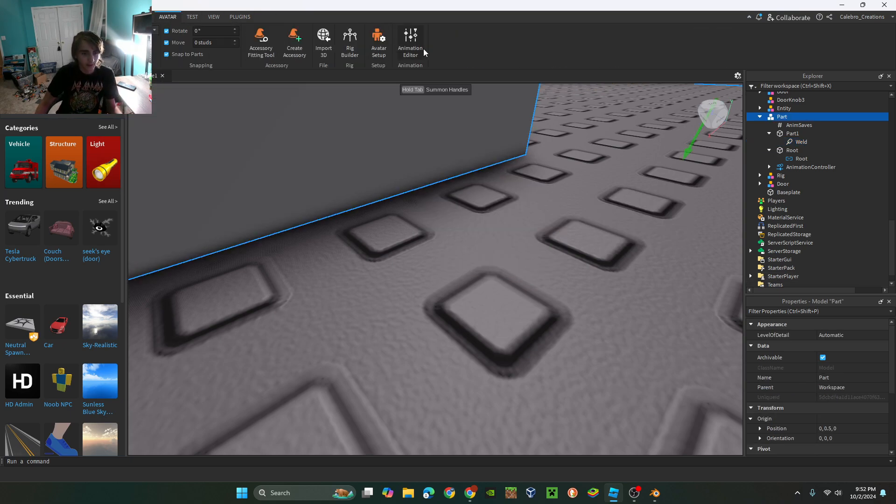
{"action": "left_click", "coordinate": [410, 42]}
{"action": "left_click_drag", "start_coordinate": [568, 175], "coordinate": [546, 165]}
{"action": "left_click", "coordinate": [372, 152]}
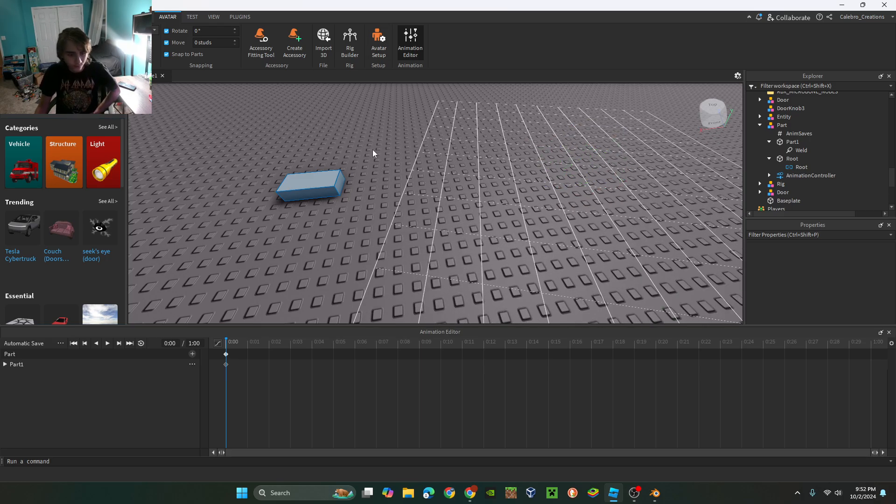
{"action": "left_click", "coordinate": [413, 37]}
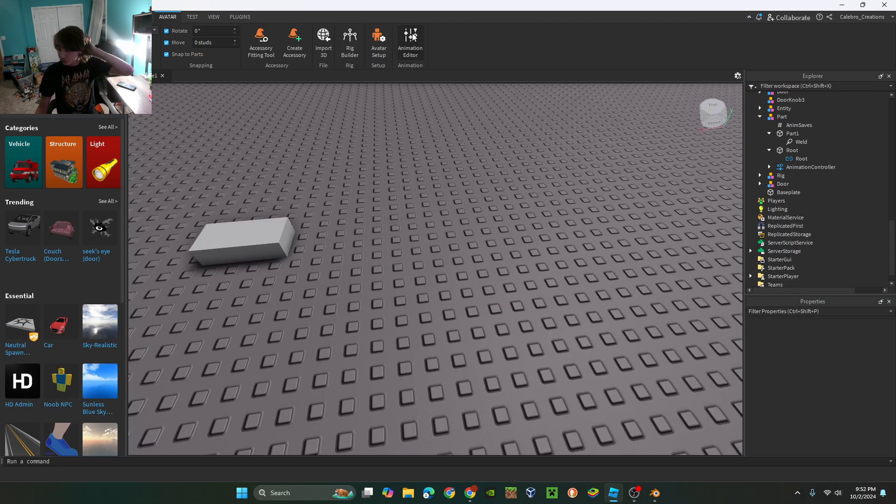
Delete the two-block Part model from the workspace.
{"action": "left_click", "coordinate": [275, 236]}
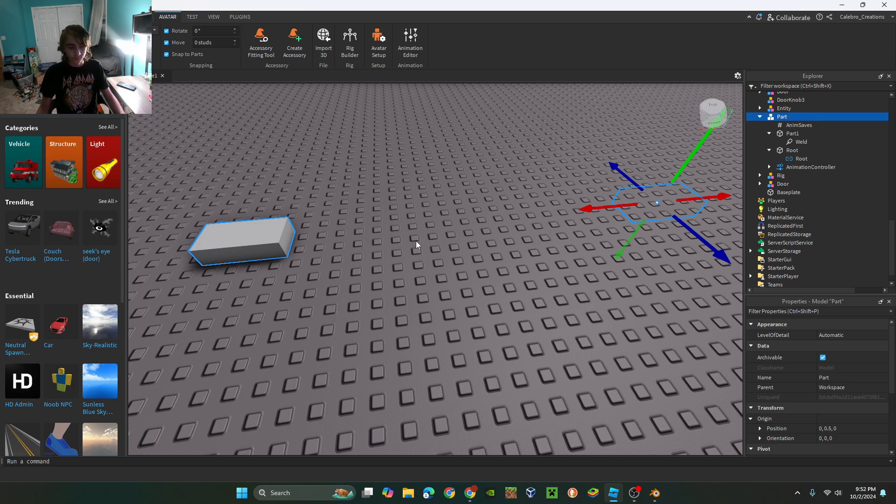
{"action": "key", "text": "Delete"}
Expand the Door model and its Door mesh to view the objects inside.
{"action": "right_click_drag", "start_coordinate": [282, 223], "coordinate": [280, 217]}
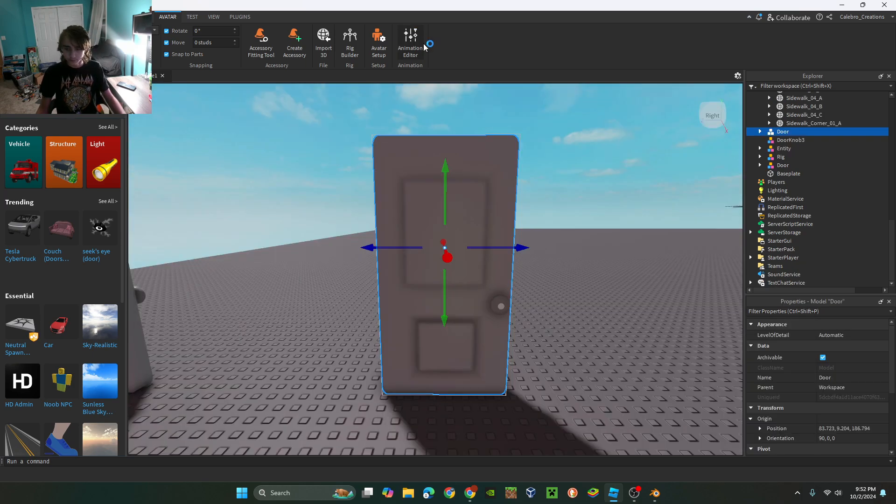
{"action": "left_click", "coordinate": [760, 132]}
{"action": "left_click", "coordinate": [775, 141]}
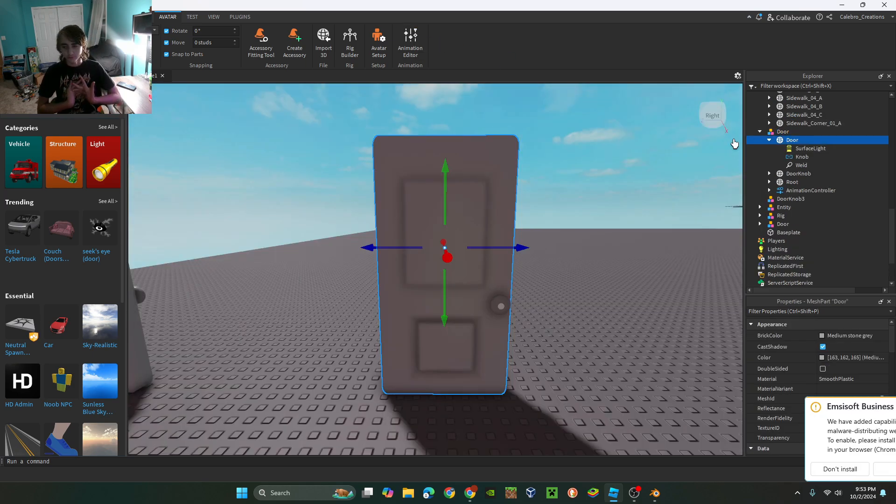
{"action": "left_click", "coordinate": [798, 493]}
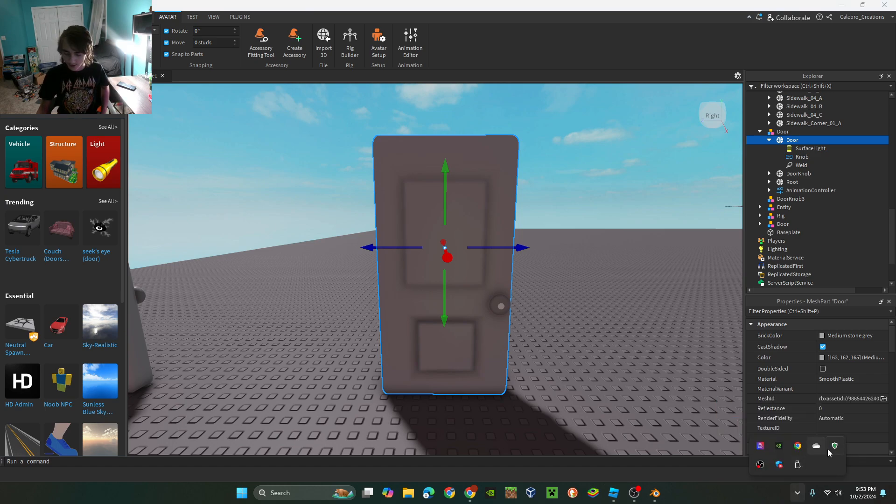
{"action": "right_click", "coordinate": [834, 449]}
{"action": "left_click", "coordinate": [820, 441]}
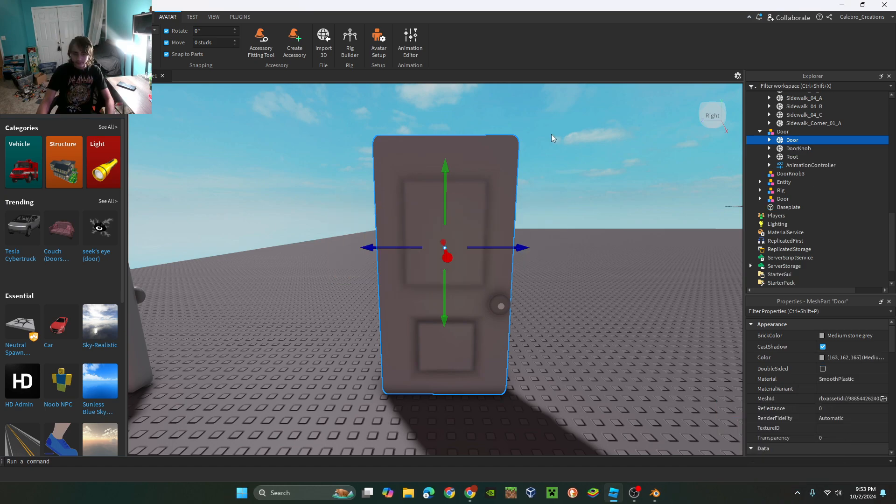
Examine the hierarchy of the Door model, looking inside its DoorKnob and Door meshes.
{"action": "left_click", "coordinate": [584, 162]}
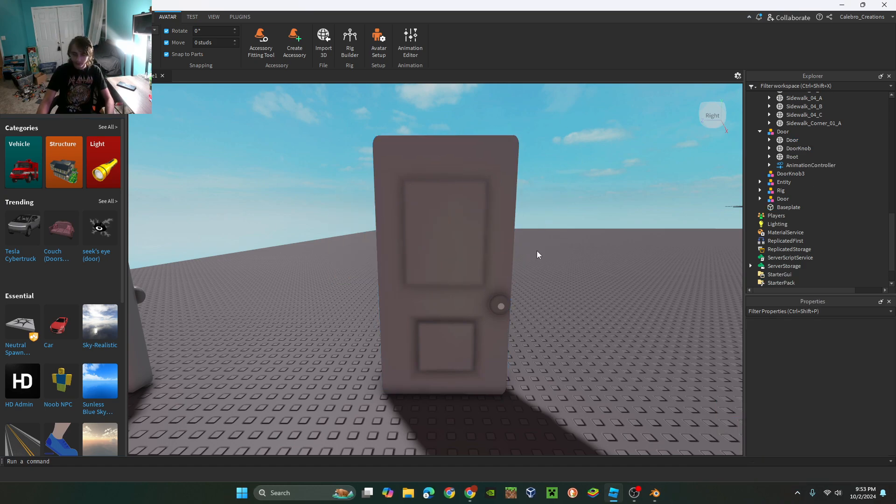
{"action": "left_click", "coordinate": [490, 262]}
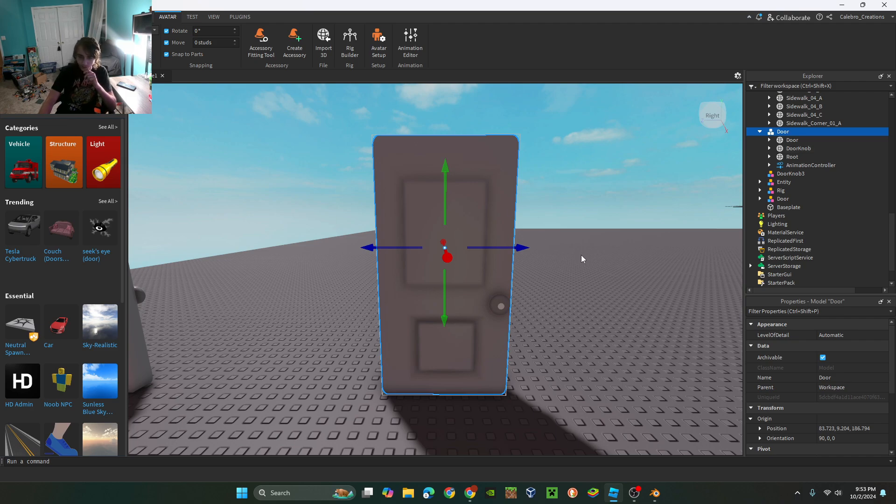
{"action": "left_click", "coordinate": [784, 149]}
{"action": "left_click", "coordinate": [771, 140]}
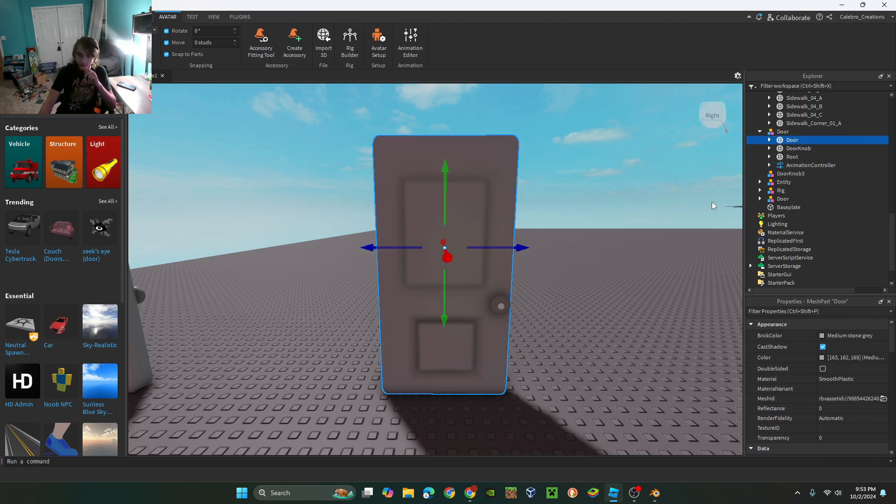
{"action": "left_click", "coordinate": [770, 148]}
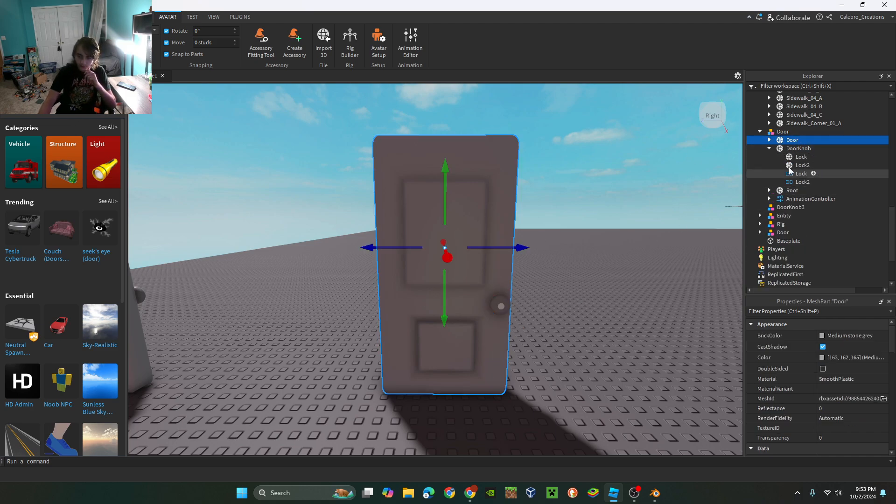
{"action": "left_click", "coordinate": [770, 148]}
{"action": "left_click", "coordinate": [770, 140]}
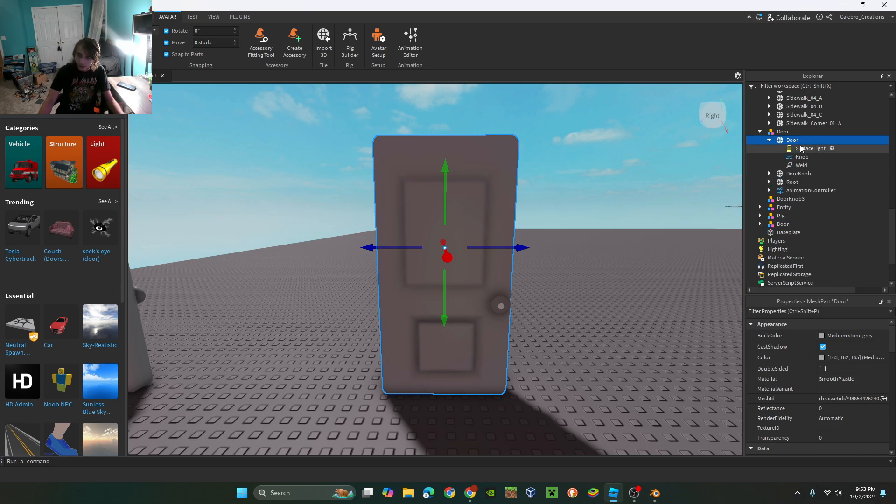
Inspect the Part0 and Part1 of the Knob Motor6D in the Door mesh, along with the DoorKnob mesh it connects.
{"action": "left_click", "coordinate": [798, 158]}
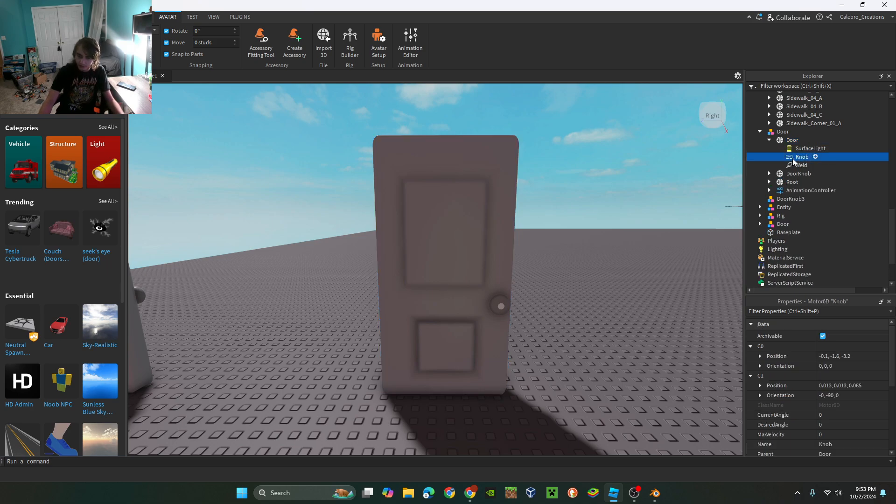
{"action": "scroll", "coordinate": [849, 402], "scroll_direction": "down", "scroll_amount": 3}
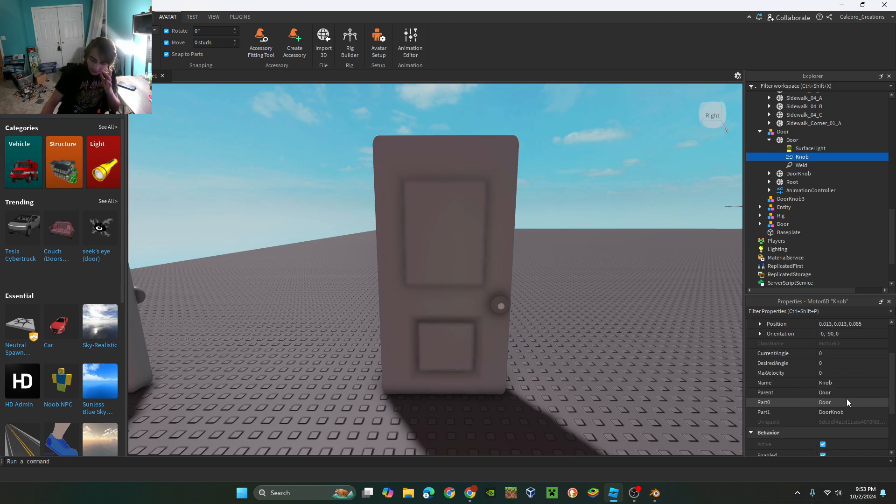
{"action": "double_click", "coordinate": [778, 173]}
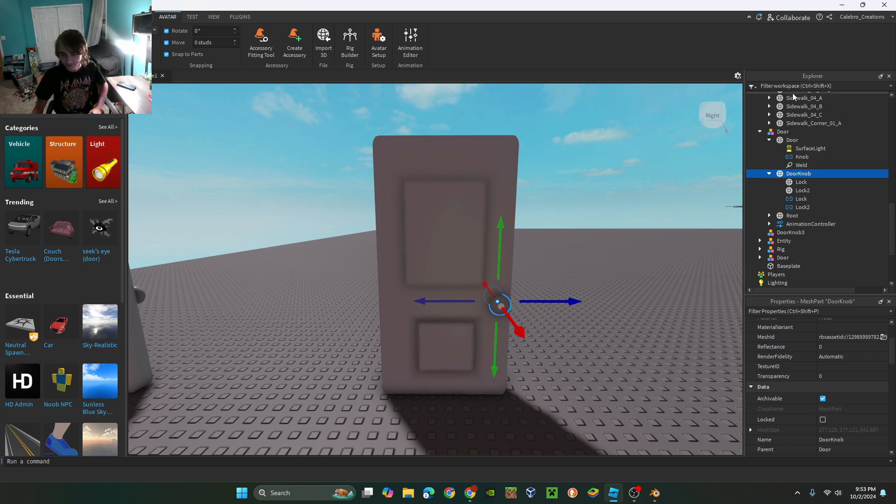
{"action": "left_click", "coordinate": [799, 158]}
{"action": "scroll", "coordinate": [860, 416], "scroll_direction": "down", "scroll_amount": 1}
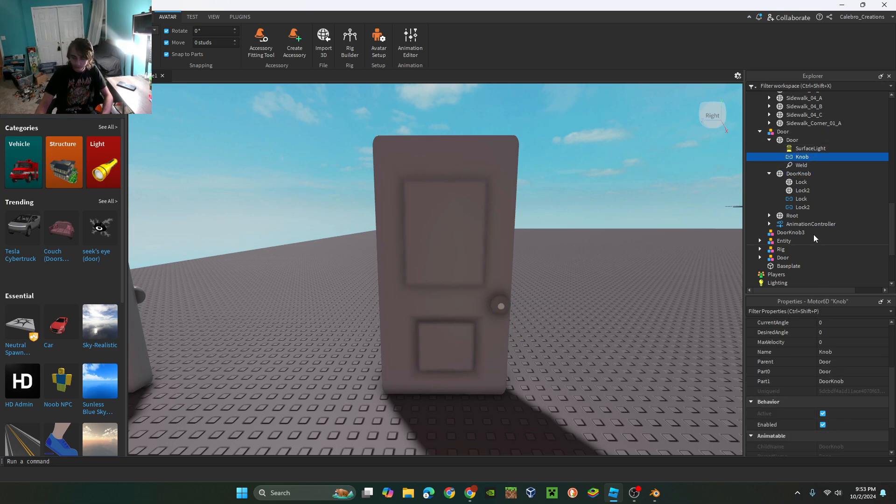
Focus the view on the DoorKnob mesh for a close look at the knob on the door.
{"action": "left_click", "coordinate": [797, 175]}
{"action": "key", "text": "f"}
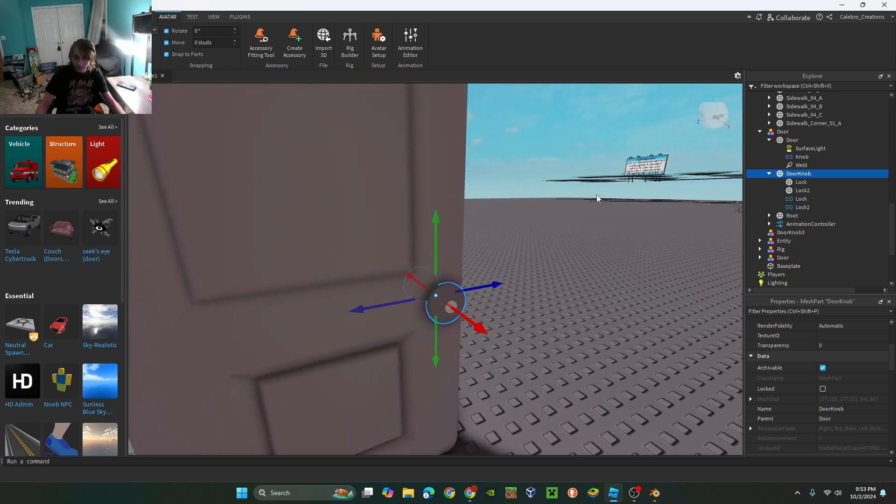
{"action": "key", "text": "w"}
{"action": "key", "text": "q"}
{"action": "key", "text": "e"}
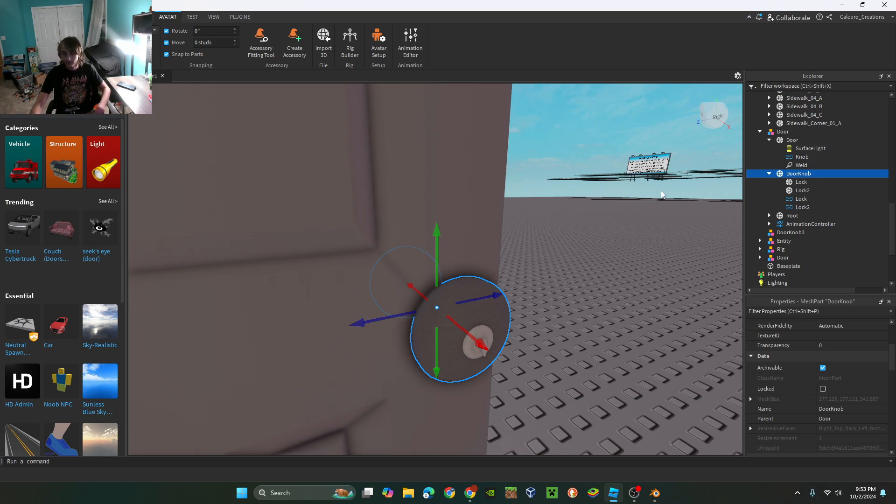
Inspect the Lock and Lock2 meshes inside DoorKnob together with the Motor6Ds of the same names.
{"action": "left_click", "coordinate": [794, 200]}
{"action": "left_click", "coordinate": [796, 183]}
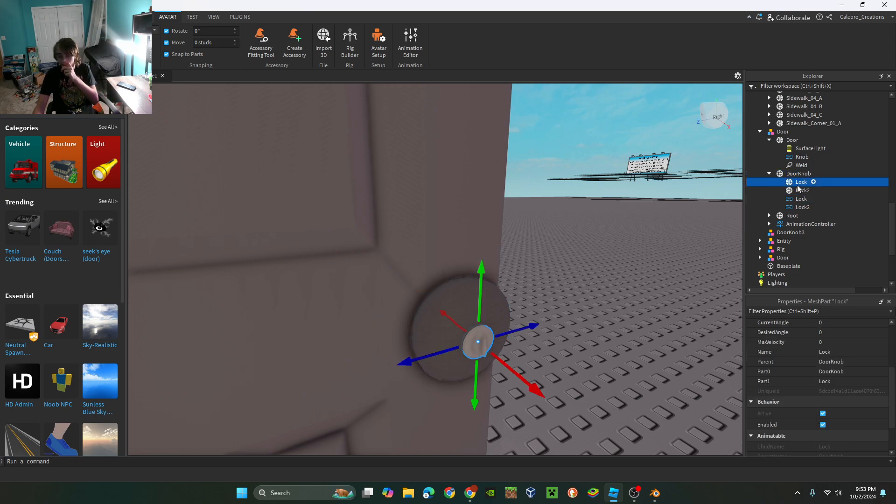
{"action": "left_click", "coordinate": [796, 191]}
{"action": "left_click", "coordinate": [801, 199]}
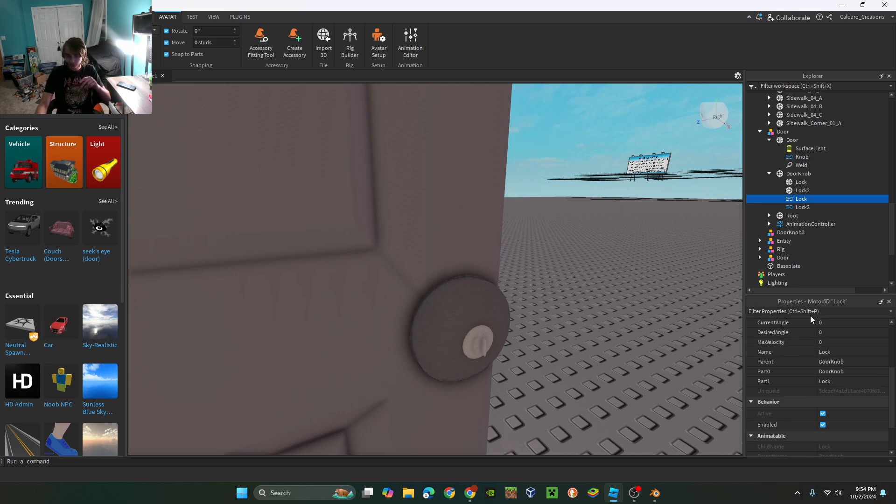
{"action": "left_click", "coordinate": [803, 207]}
{"action": "left_click", "coordinate": [800, 199]}
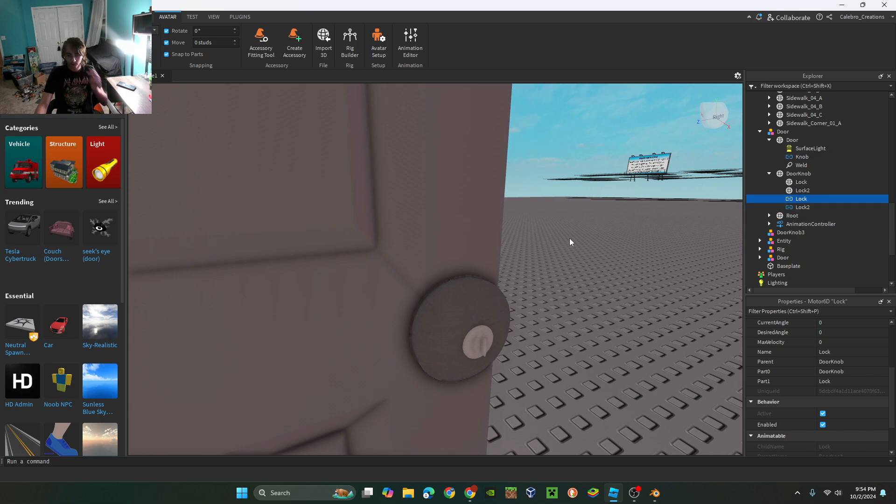
Compare the DoorKnob, Lock and Lock2 meshes with the Part0 and Part1 assigned in the Lock Motor6D.
{"action": "left_click", "coordinate": [802, 190]}
{"action": "left_click", "coordinate": [801, 182]}
{"action": "left_click", "coordinate": [799, 174]}
{"action": "left_click", "coordinate": [801, 199]}
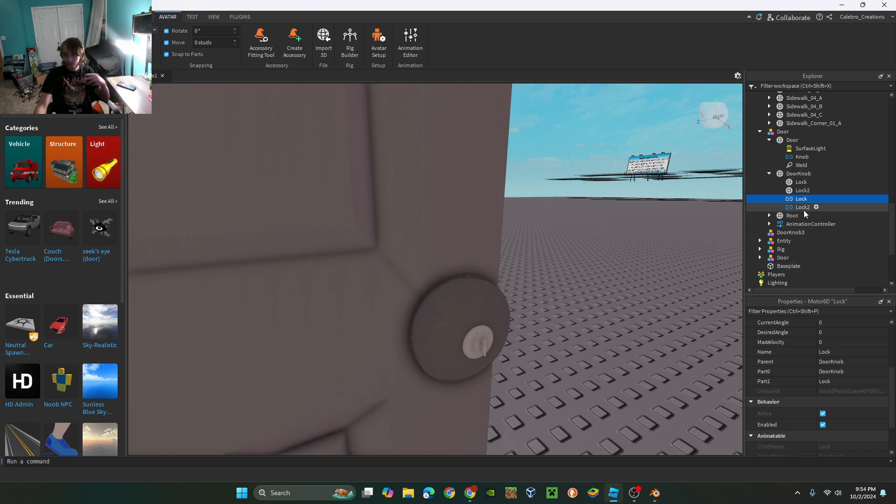
{"action": "scroll", "coordinate": [823, 365], "scroll_direction": "down", "scroll_amount": 3}
{"action": "scroll", "coordinate": [823, 365], "scroll_direction": "up", "scroll_amount": 2}
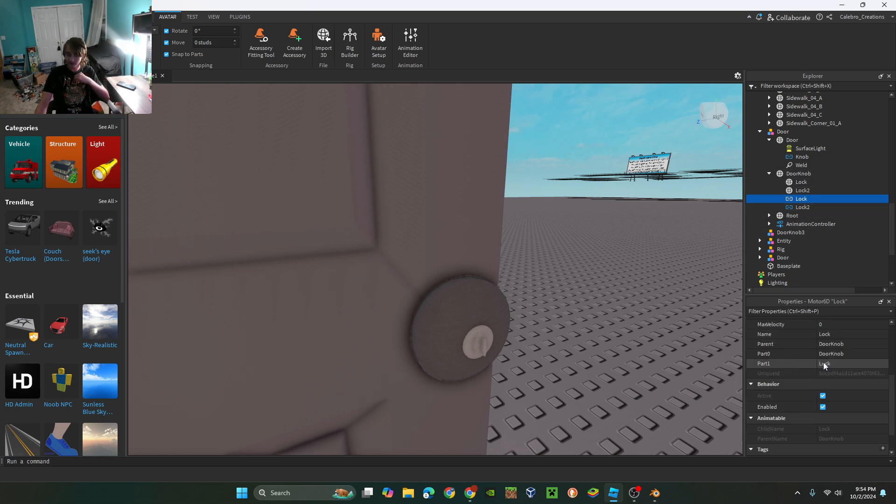
Compare the Lock2 mesh with the Part0 and Part1 assigned in the Lock2 Motor6D inside DoorKnob.
{"action": "left_click", "coordinate": [803, 190]}
{"action": "left_click", "coordinate": [803, 207]}
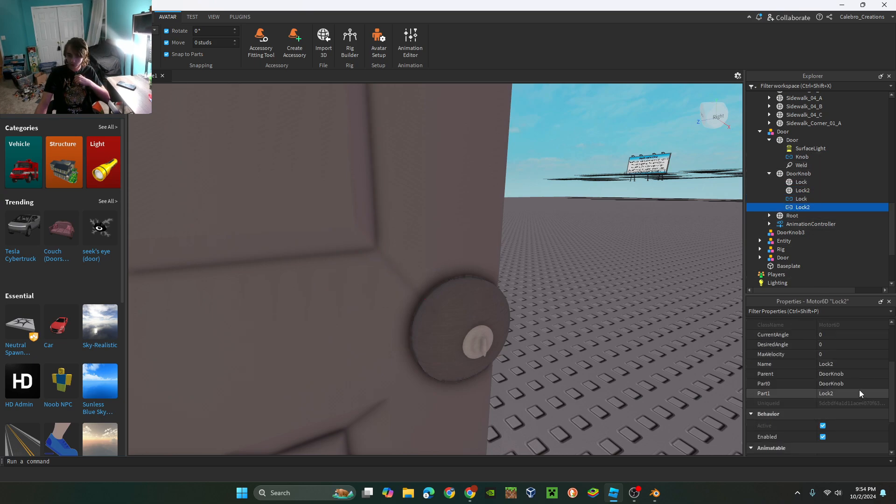
{"action": "left_click", "coordinate": [803, 190]}
{"action": "key", "text": "f"}
{"action": "right_click_drag", "start_coordinate": [629, 204], "coordinate": [641, 202]}
Collapse the Door and DoorKnob meshes, and inspect the Root Motor6D with the Root and Door meshes it connects.
{"action": "left_click", "coordinate": [768, 173]}
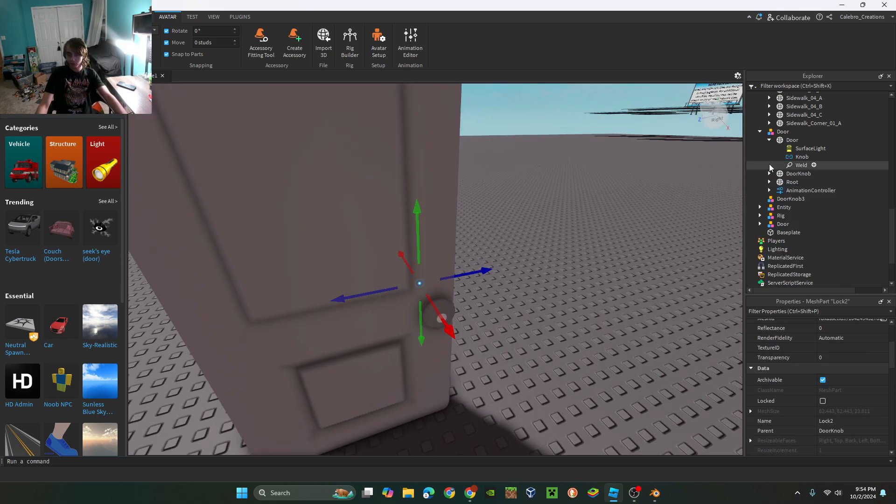
{"action": "left_click", "coordinate": [765, 148]}
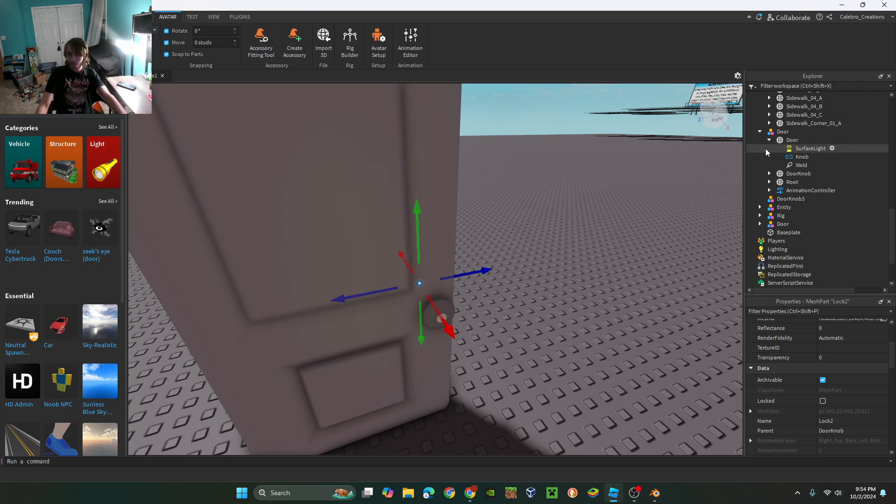
{"action": "left_click", "coordinate": [769, 140]}
{"action": "left_click", "coordinate": [769, 157]}
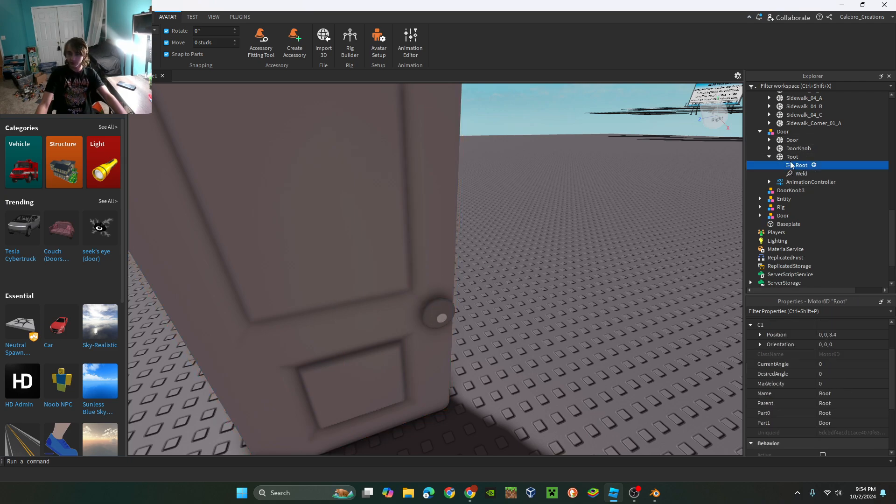
{"action": "left_click", "coordinate": [789, 158]}
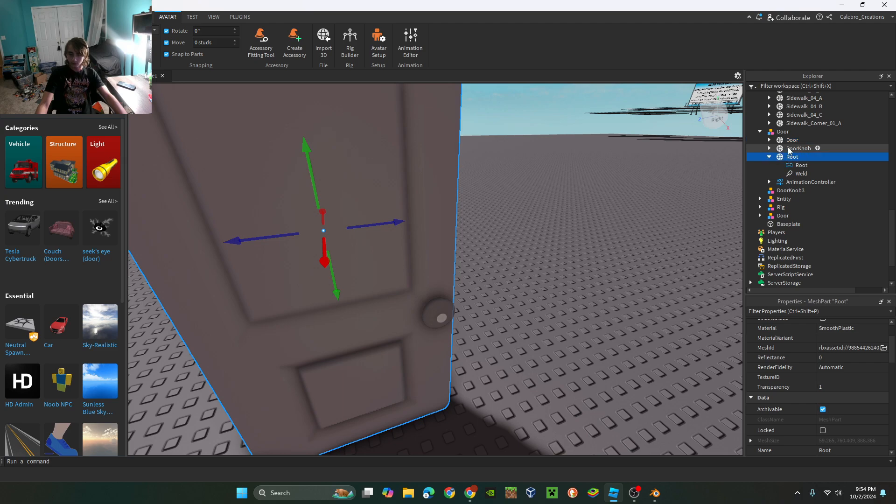
{"action": "left_click", "coordinate": [792, 140]}
{"action": "left_click", "coordinate": [769, 157]}
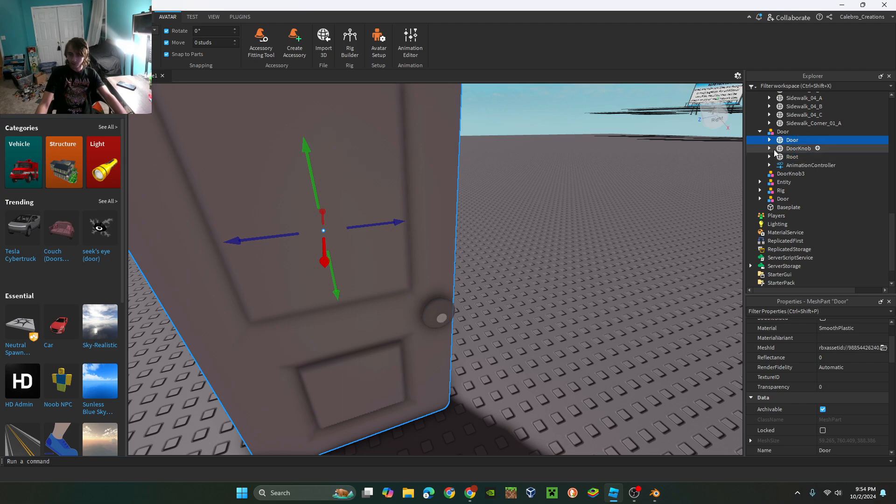
Trace the chain from the Knob Motor6D in the Door mesh to the DoorKnob, Lock and Lock2 meshes.
{"action": "left_click", "coordinate": [770, 140]}
{"action": "left_click", "coordinate": [802, 156]}
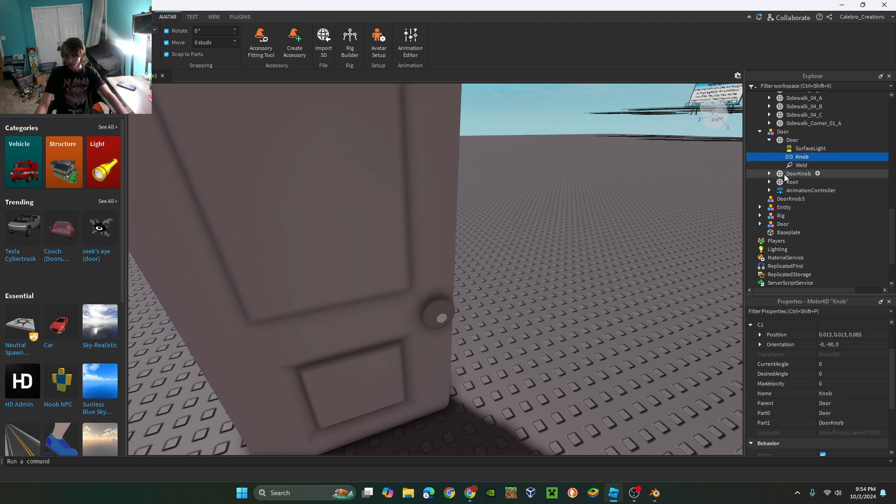
{"action": "left_click", "coordinate": [768, 174]}
{"action": "left_click", "coordinate": [799, 174]}
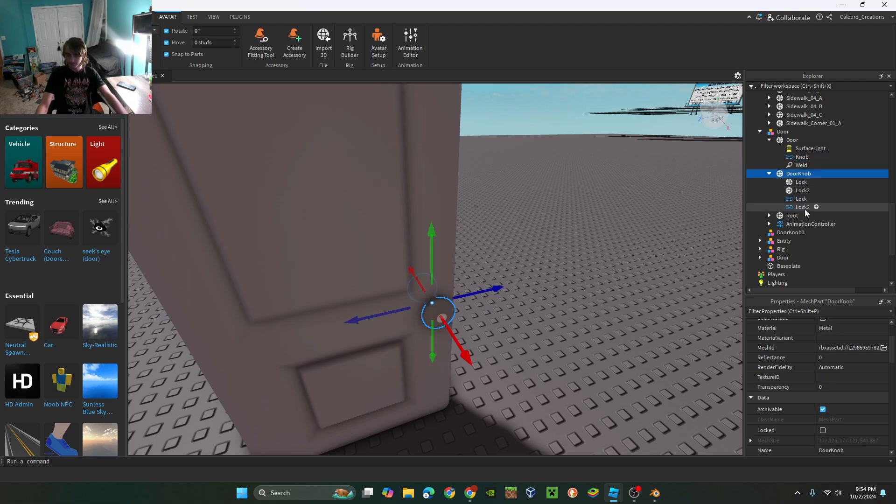
{"action": "left_click", "coordinate": [802, 183]}
{"action": "left_click", "coordinate": [802, 191]}
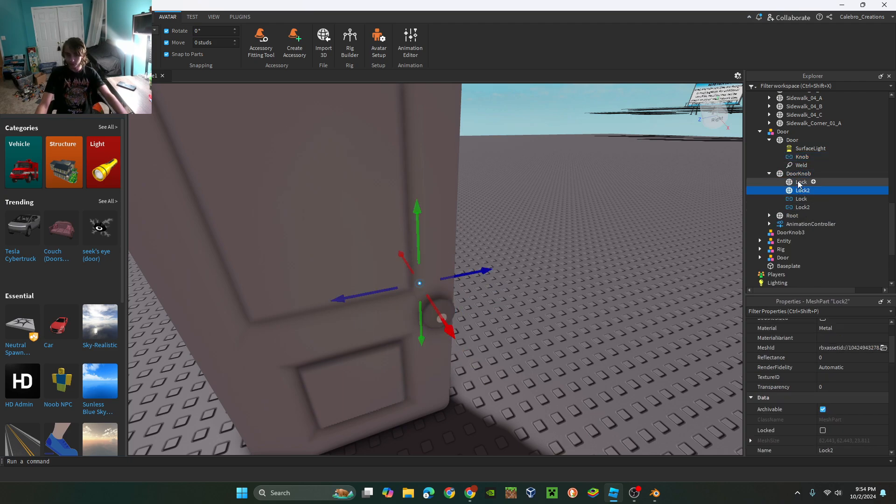
{"action": "left_click", "coordinate": [800, 175]}
{"action": "left_click", "coordinate": [640, 194]}
{"action": "scroll", "coordinate": [535, 200], "scroll_direction": "down", "scroll_amount": 10}
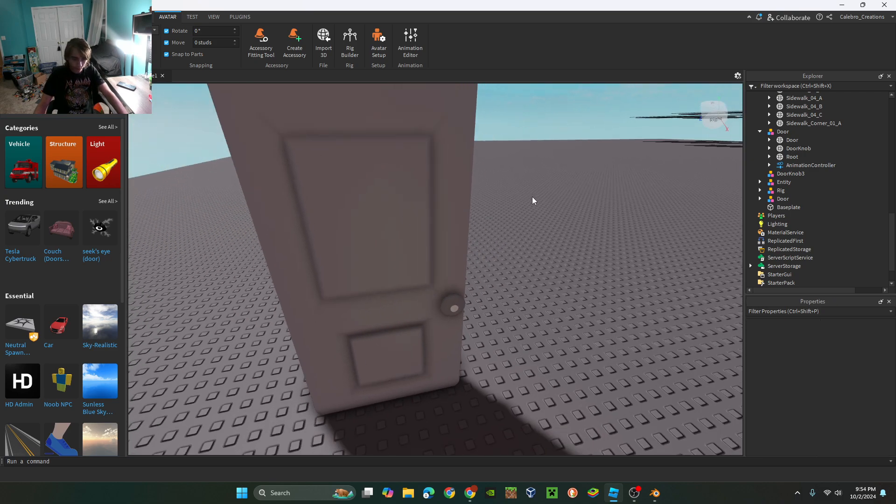
Open the Door model for editing in the RigEdit plugin to view its joints.
{"action": "left_click", "coordinate": [330, 124]}
{"action": "left_click", "coordinate": [237, 18]}
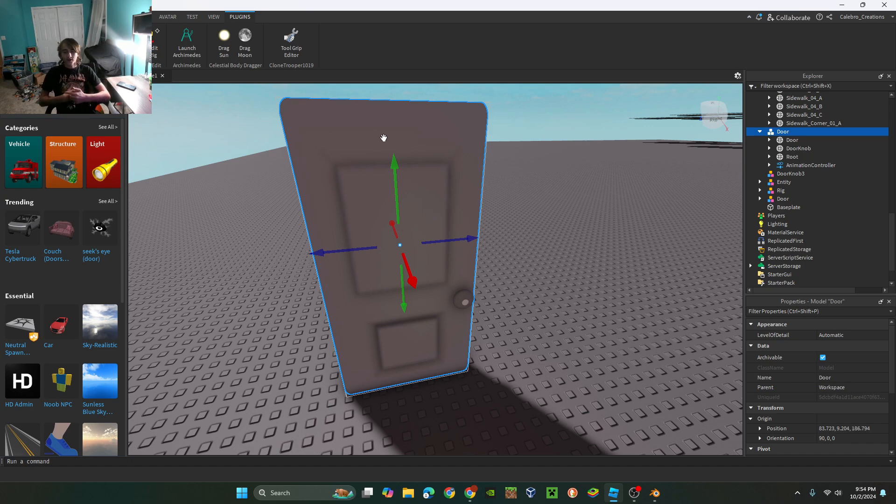
{"action": "left_click", "coordinate": [646, 164]}
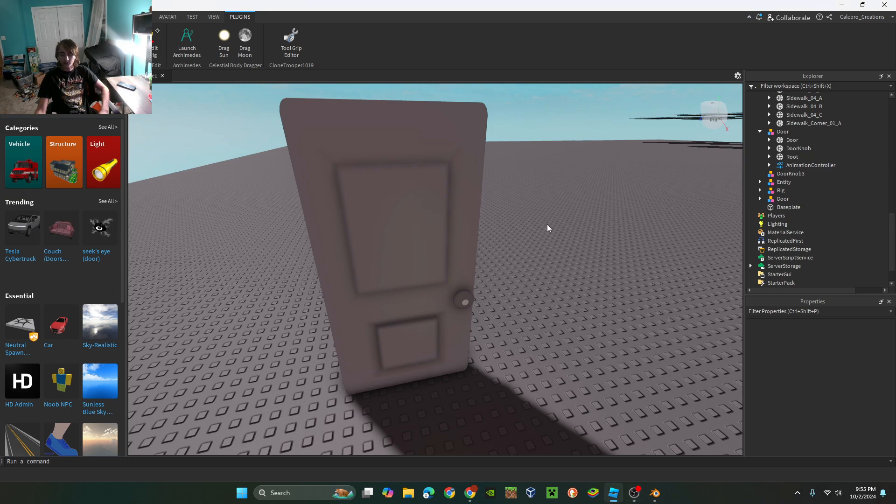
{"action": "left_click", "coordinate": [158, 47]}
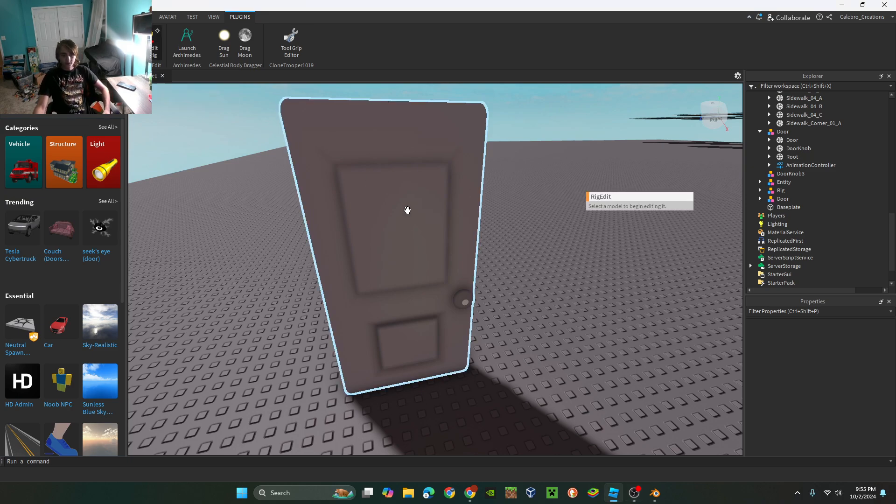
{"action": "left_click", "coordinate": [412, 213]}
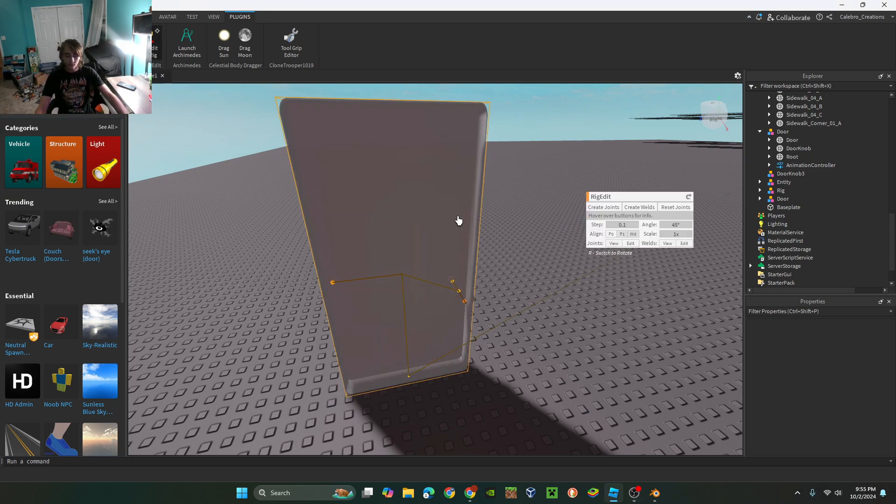
Examine the Root joint's pivot at the door's hinge edge up close, and exit RigEdit.
{"action": "right_click_drag", "start_coordinate": [458, 220], "coordinate": [466, 294]}
{"action": "key", "text": "w"}
{"action": "key", "text": "s"}
{"action": "key", "text": "s"}
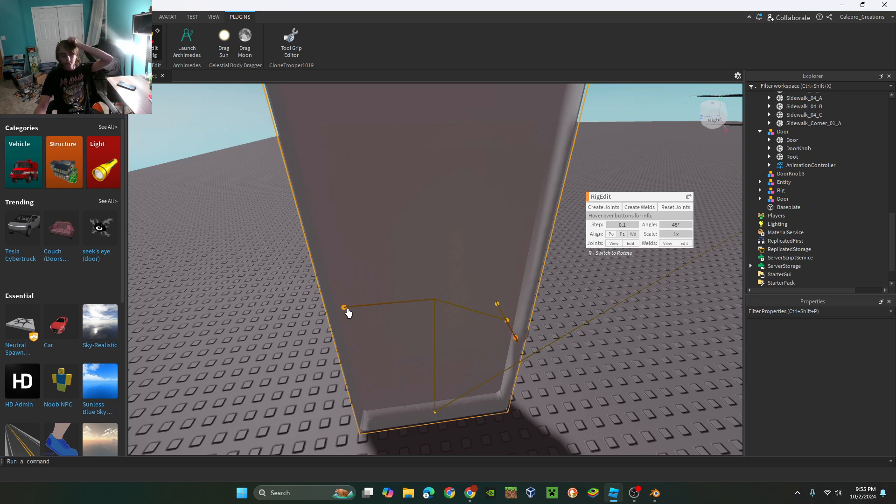
{"action": "left_click", "coordinate": [346, 310]}
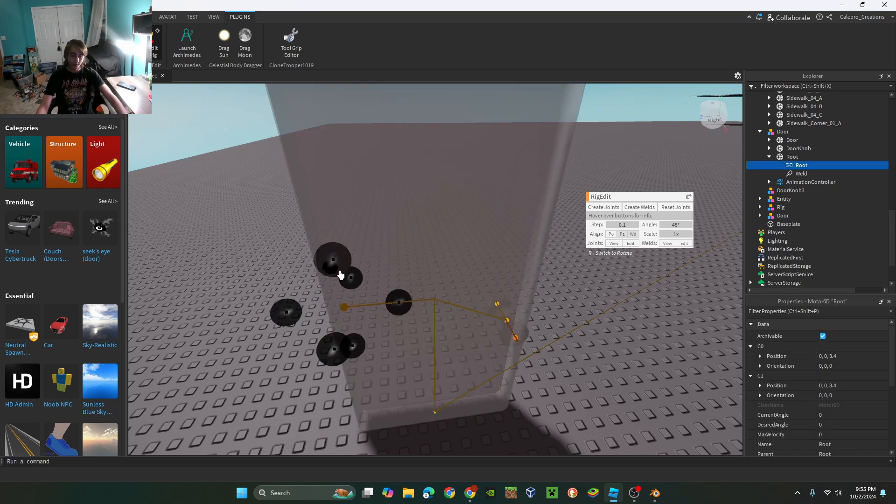
{"action": "key", "text": "a"}
{"action": "key", "text": "w"}
{"action": "key", "text": "s"}
{"action": "key", "text": "d"}
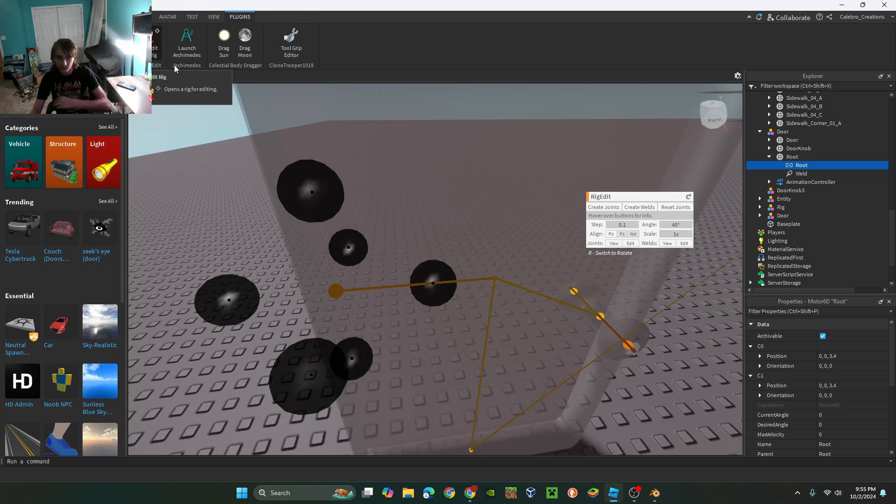
{"action": "left_click", "coordinate": [155, 44]}
Try to create an animation for the Door rig in the Animation Editor and rotate the door about its hinge.
{"action": "left_click", "coordinate": [168, 17]}
{"action": "left_click", "coordinate": [407, 39]}
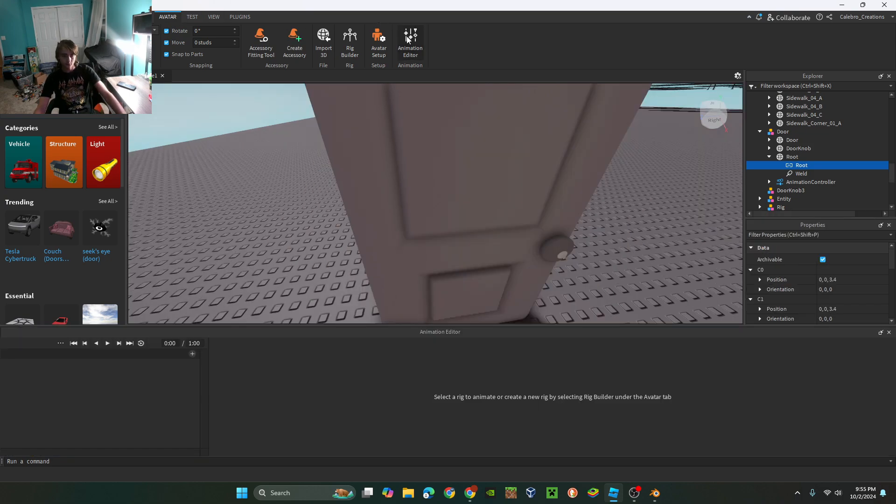
{"action": "left_click", "coordinate": [412, 136]}
{"action": "left_click", "coordinate": [447, 422]}
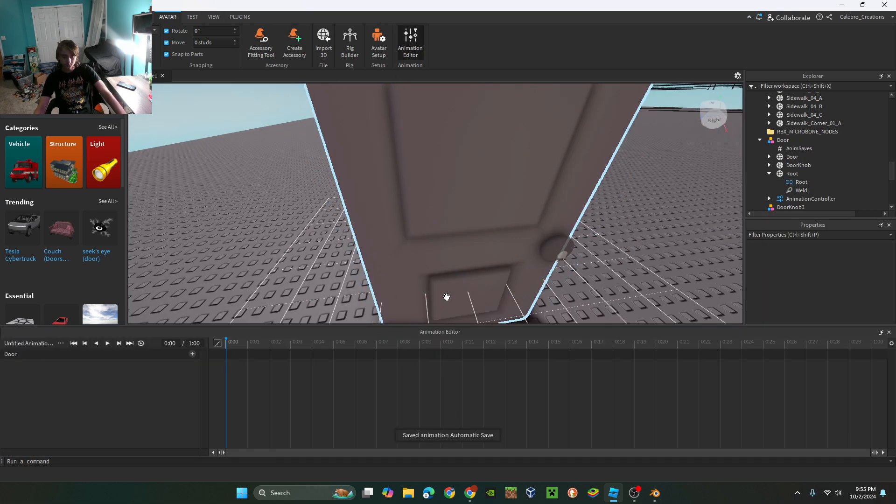
{"action": "left_click", "coordinate": [448, 285]}
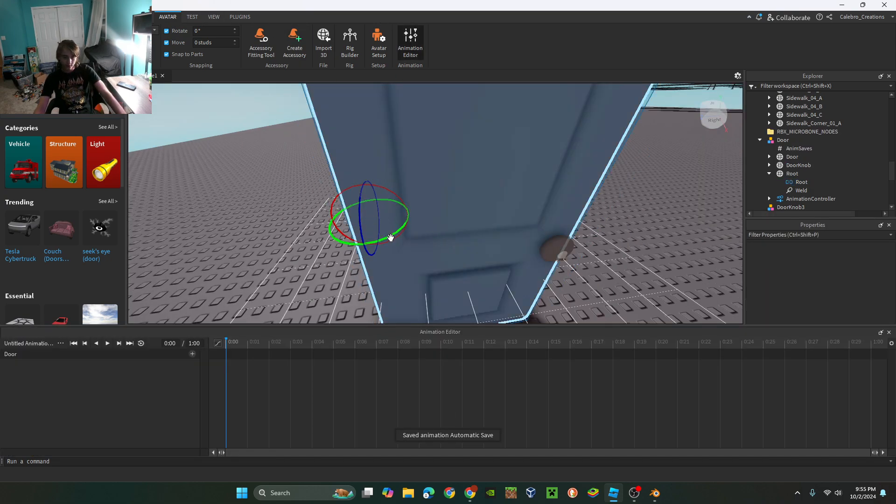
{"action": "left_click_drag", "start_coordinate": [390, 237], "coordinate": [392, 246]}
{"action": "left_click", "coordinate": [889, 332]}
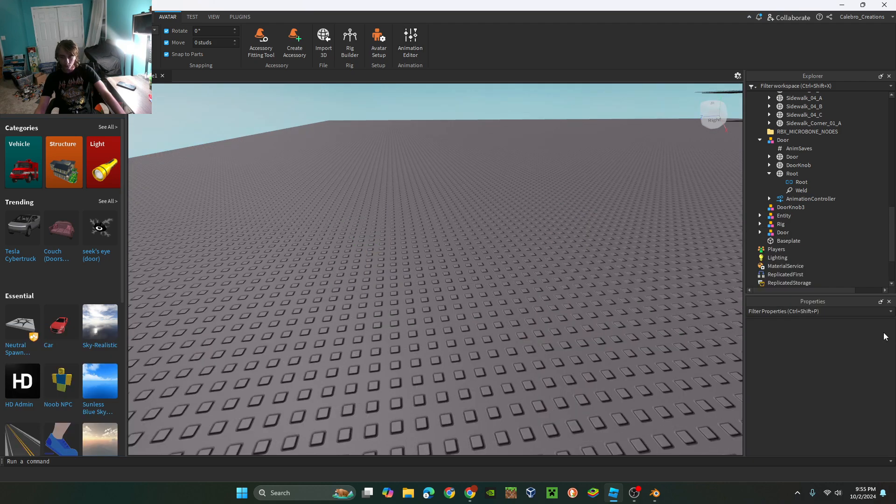
Bring the other Door model into view and examine its child meshes and AnimationController in the workspace hierarchy.
{"action": "left_click", "coordinate": [415, 50]}
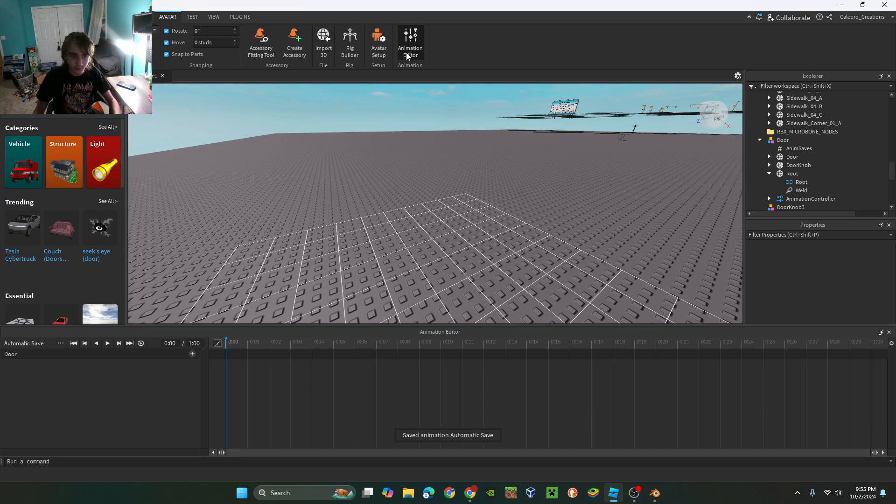
{"action": "left_click", "coordinate": [410, 41]}
{"action": "key", "text": "f"}
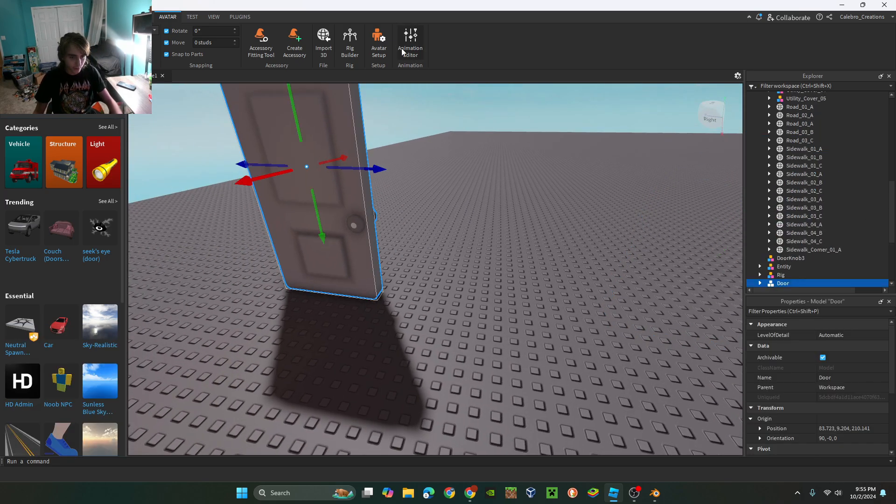
{"action": "left_click", "coordinate": [410, 41]}
{"action": "left_click", "coordinate": [382, 38]}
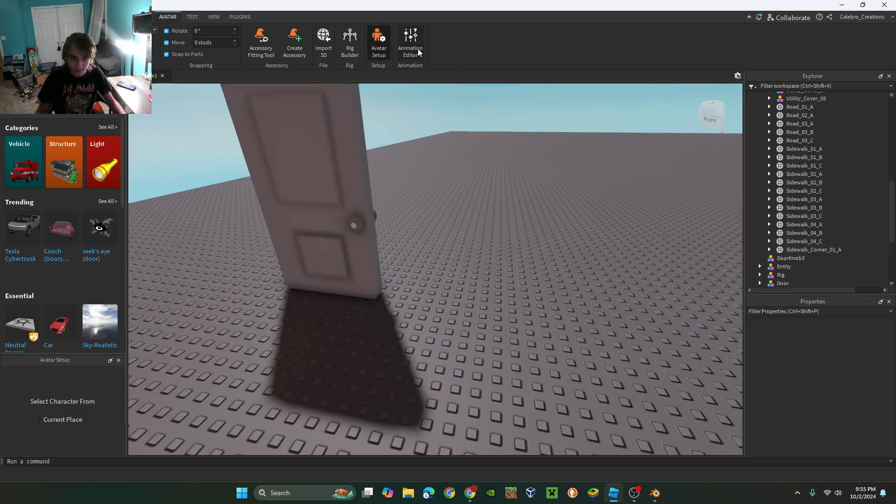
{"action": "left_click", "coordinate": [354, 133]}
{"action": "scroll", "coordinate": [836, 183], "scroll_direction": "down", "scroll_amount": 3}
{"action": "left_click", "coordinate": [759, 212]}
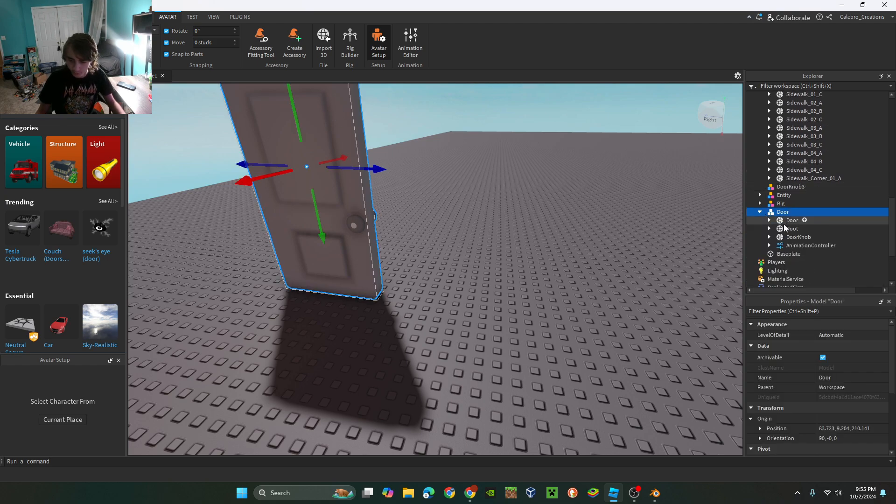
{"action": "left_click", "coordinate": [769, 221]}
{"action": "left_click", "coordinate": [769, 220]}
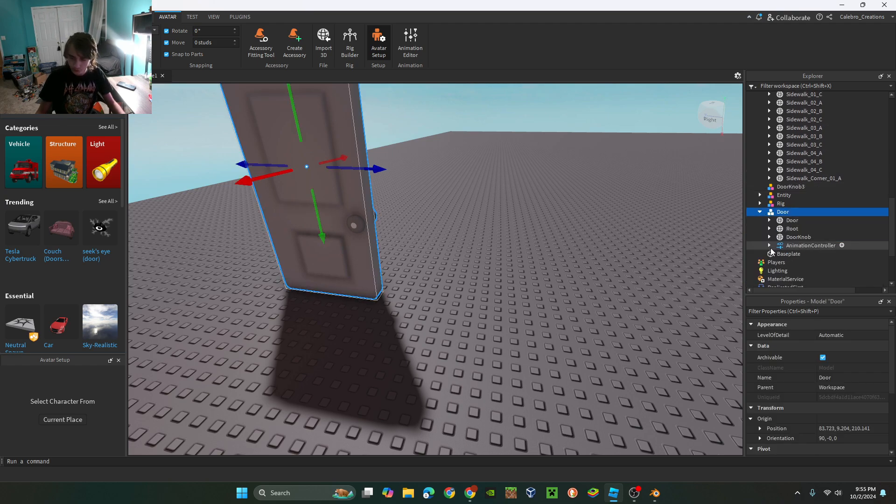
Create an animation named Untitled Animation Clip for this Door model and select its door part for posing.
{"action": "left_click", "coordinate": [417, 54]}
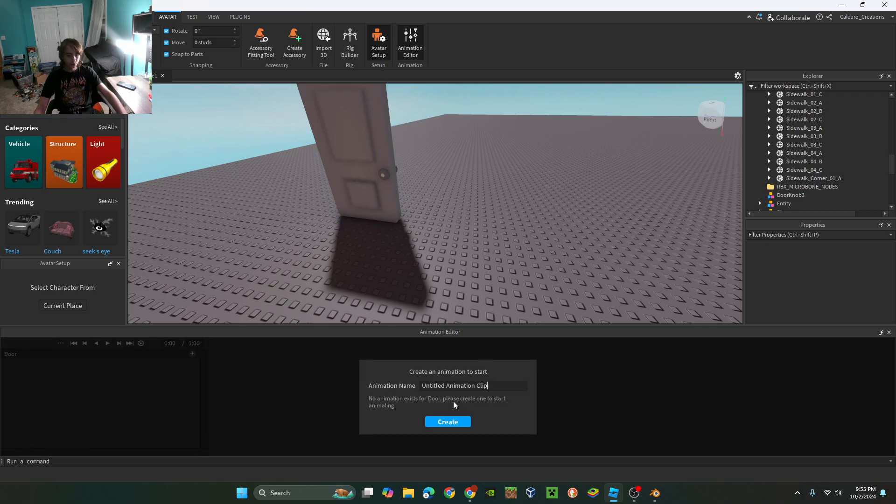
{"action": "left_click", "coordinate": [449, 421]}
{"action": "left_click", "coordinate": [439, 201]}
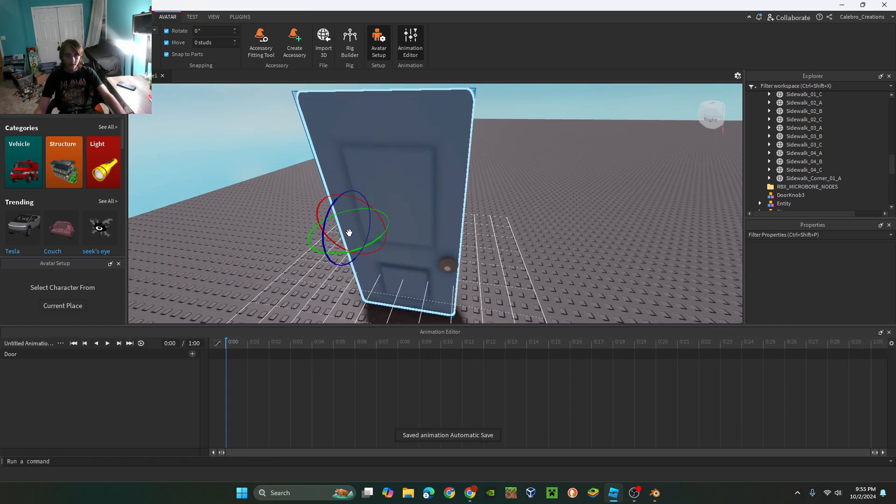
Rotate the door about its hinge at frame 0:00 to test the rig, and close the Animation Editor.
{"action": "scroll", "coordinate": [421, 258], "scroll_direction": "up", "scroll_amount": 3}
{"action": "scroll", "coordinate": [430, 266], "scroll_direction": "down", "scroll_amount": 3}
{"action": "left_click_drag", "start_coordinate": [420, 260], "coordinate": [447, 253]}
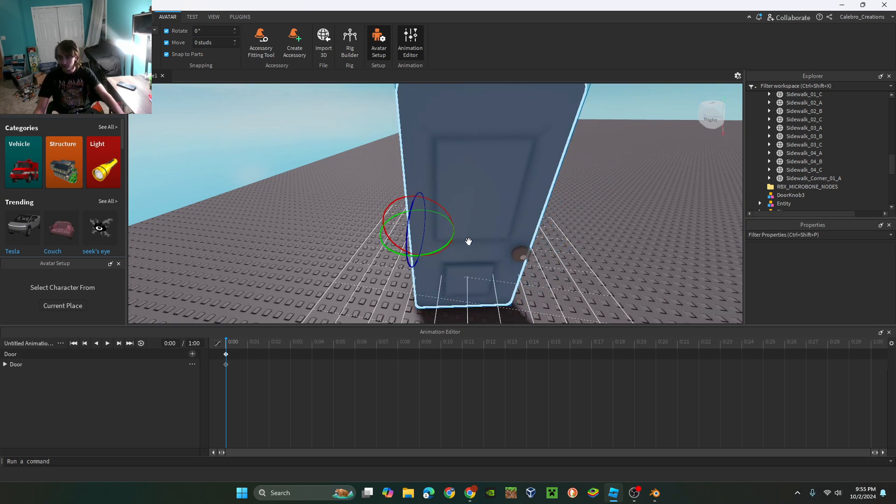
{"action": "left_click_drag", "start_coordinate": [453, 244], "coordinate": [428, 268]}
{"action": "left_click", "coordinate": [401, 56]}
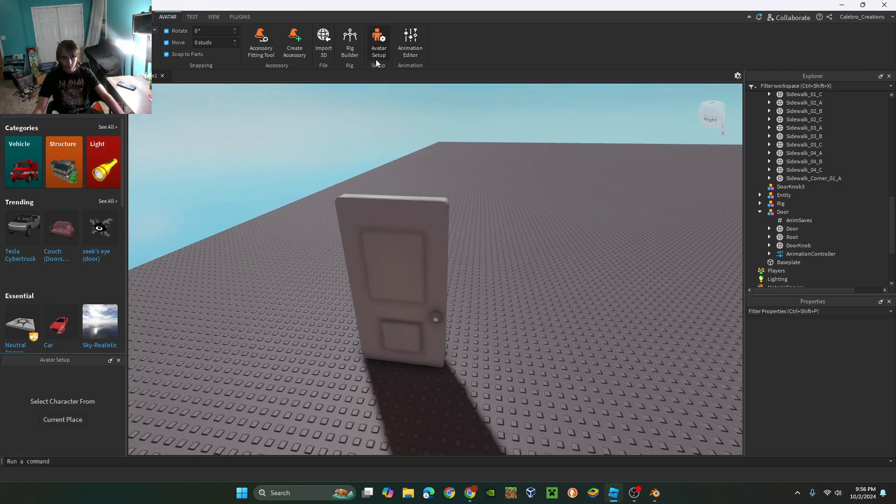
Check the knob and door edge up close, then reload the Door's saved animation and rotate the door about its hinge.
{"action": "scroll", "coordinate": [486, 206], "scroll_direction": "up", "scroll_amount": 10}
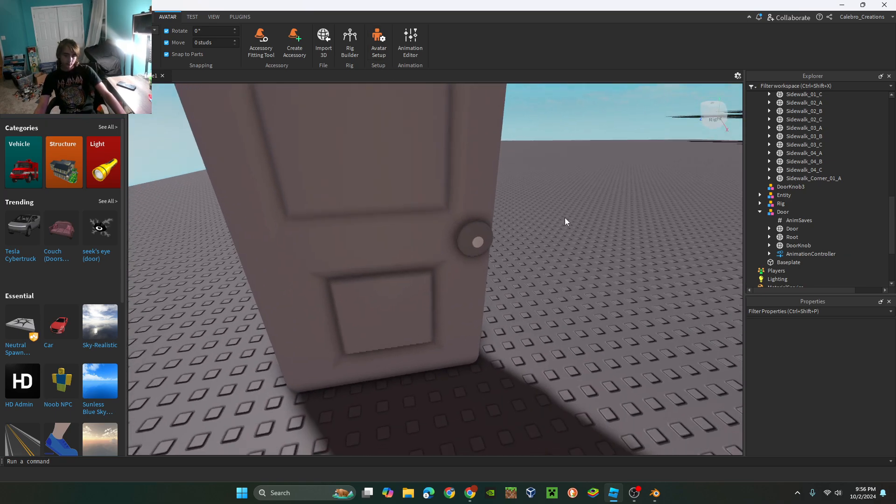
{"action": "scroll", "coordinate": [565, 221], "scroll_direction": "up", "scroll_amount": 2}
{"action": "right_click_drag", "start_coordinate": [506, 182], "coordinate": [534, 271]}
{"action": "scroll", "coordinate": [520, 281], "scroll_direction": "up", "scroll_amount": 4}
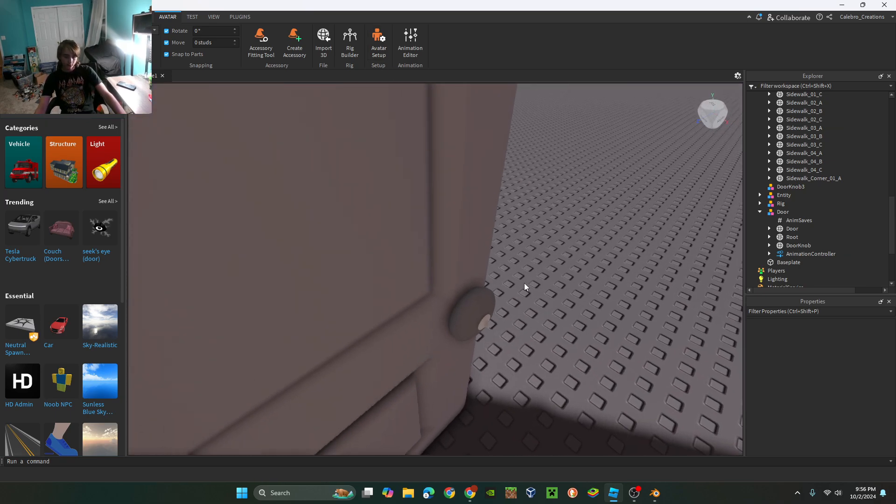
{"action": "scroll", "coordinate": [496, 276], "scroll_direction": "down", "scroll_amount": 3}
{"action": "scroll", "coordinate": [499, 272], "scroll_direction": "up", "scroll_amount": 5}
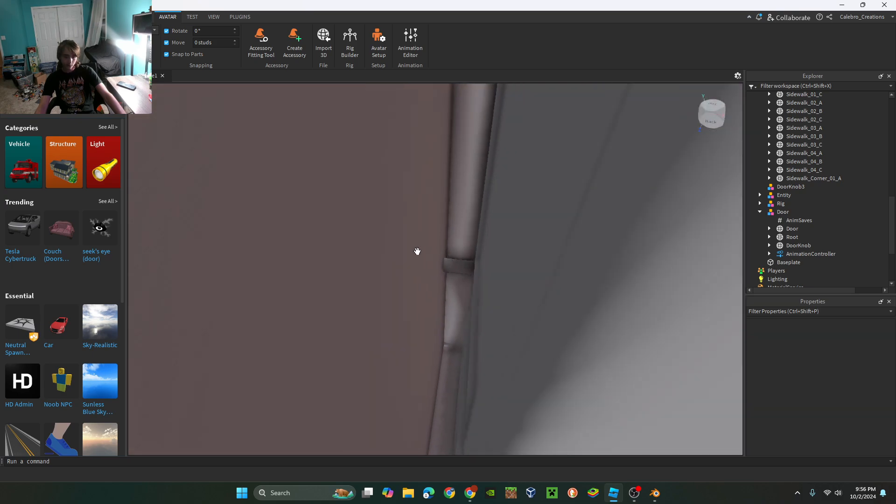
{"action": "scroll", "coordinate": [417, 251], "scroll_direction": "down", "scroll_amount": 5}
{"action": "left_click", "coordinate": [442, 95]}
{"action": "left_click", "coordinate": [410, 41]}
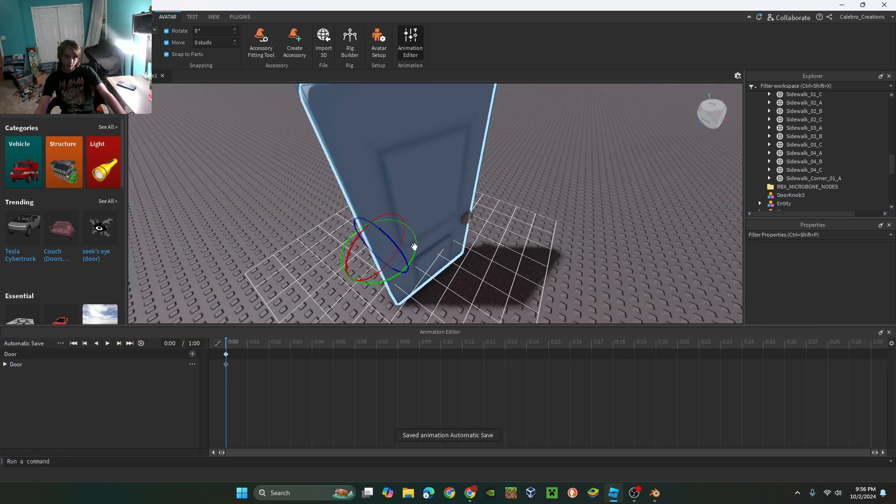
{"action": "left_click_drag", "start_coordinate": [410, 248], "coordinate": [418, 229]}
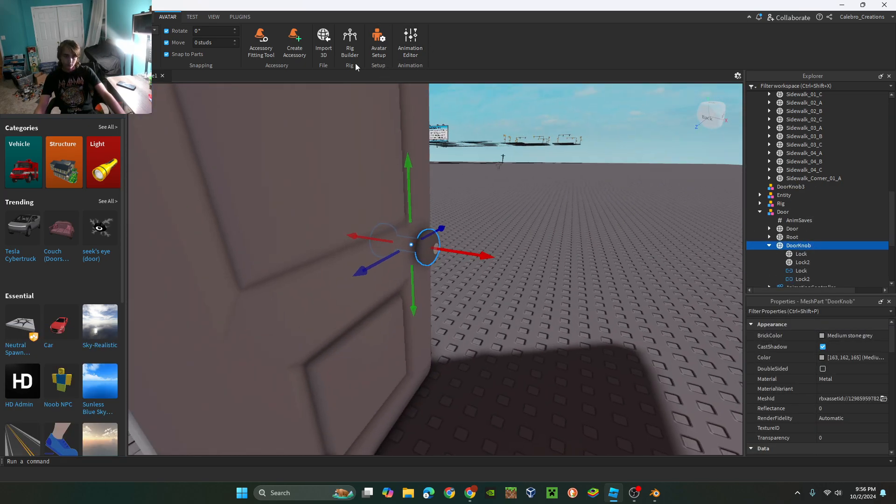
Open the Door rig in RigEdit and examine the Knob Motor6D joint and the lock joints from several angles.
{"action": "left_click", "coordinate": [239, 17]}
{"action": "left_click", "coordinate": [157, 45]}
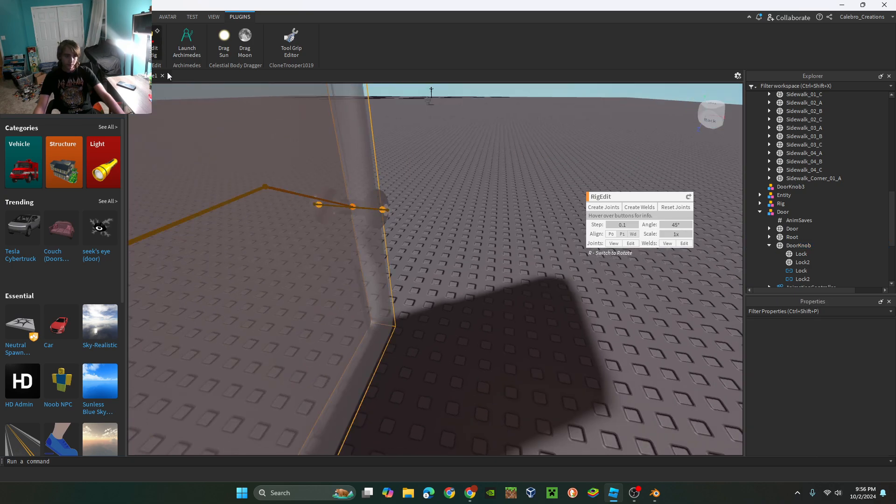
{"action": "right_click_drag", "start_coordinate": [288, 126], "coordinate": [284, 123]}
{"action": "key", "text": "w"}
{"action": "right_click_drag", "start_coordinate": [382, 154], "coordinate": [388, 158]}
{"action": "key", "text": "a"}
{"action": "left_click", "coordinate": [414, 301]}
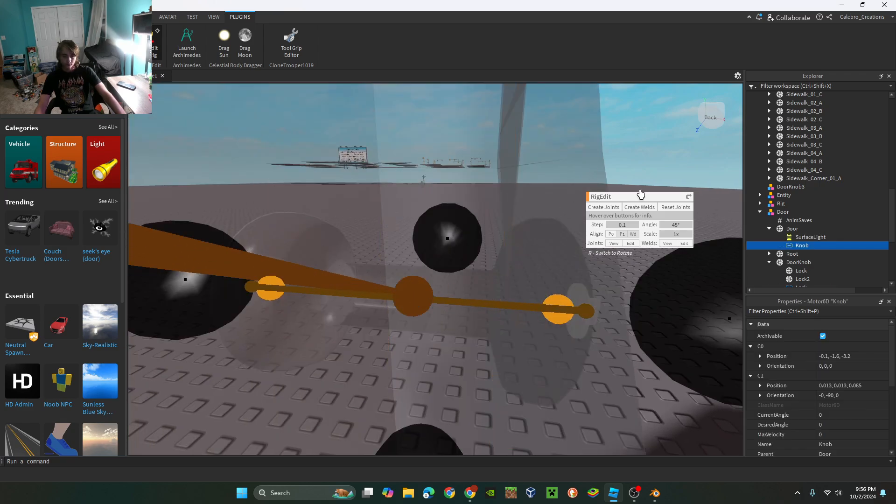
{"action": "right_click_drag", "start_coordinate": [470, 217], "coordinate": [471, 218]}
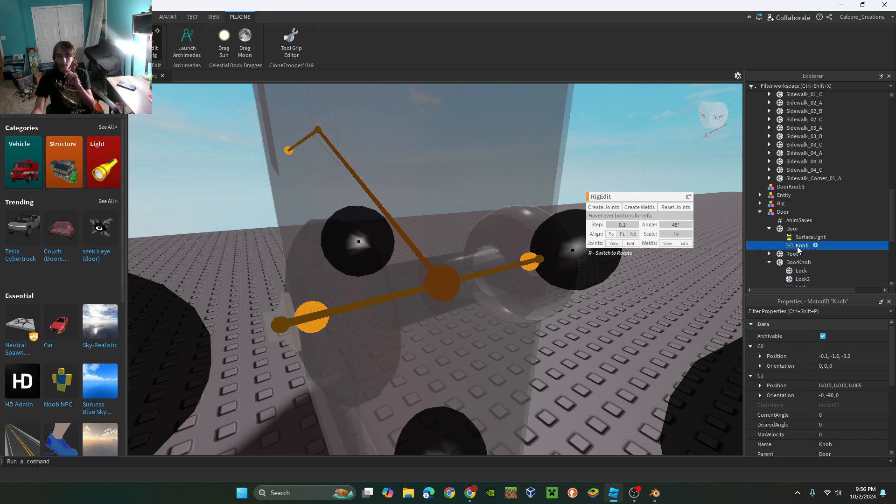
{"action": "right_click_drag", "start_coordinate": [516, 228], "coordinate": [504, 238]}
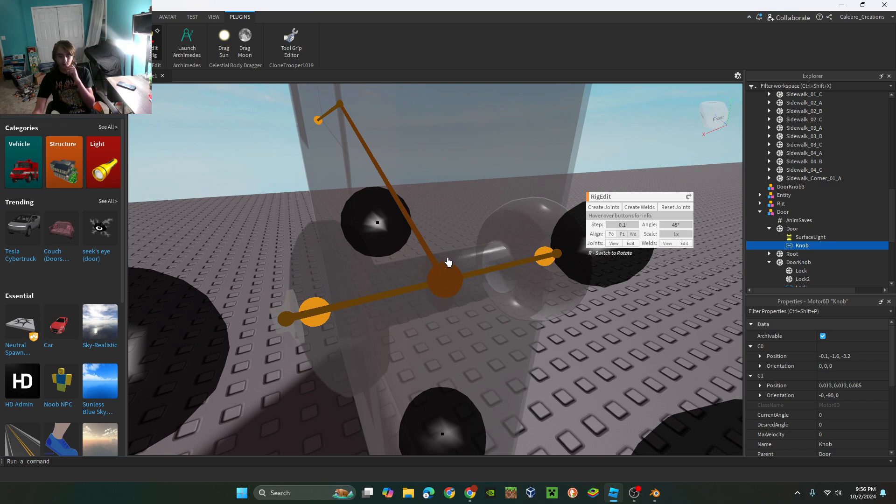
{"action": "left_click", "coordinate": [440, 284]}
Reload the Door's saved animation in the Animation Editor and select the DoorKnob for posing.
{"action": "left_click", "coordinate": [170, 17]}
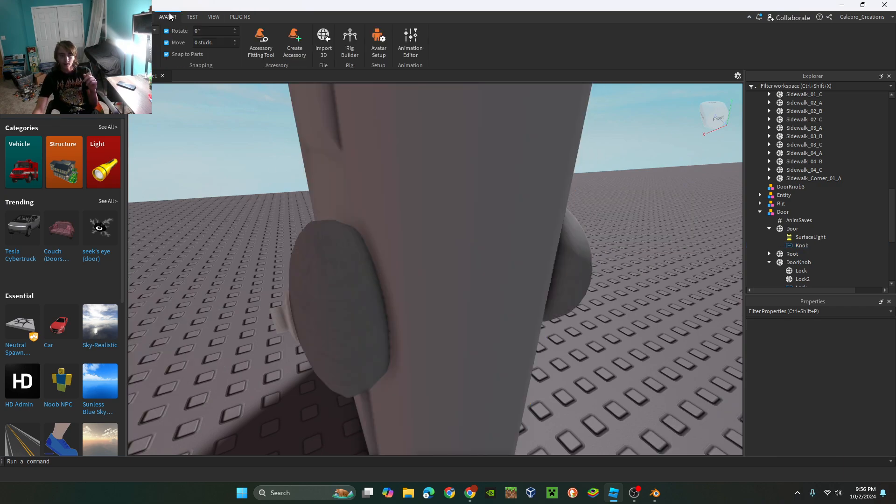
{"action": "left_click", "coordinate": [417, 46]}
{"action": "left_click", "coordinate": [443, 125]}
{"action": "right_click_drag", "start_coordinate": [440, 138], "coordinate": [459, 162]}
{"action": "left_click", "coordinate": [374, 195]}
{"action": "right_click_drag", "start_coordinate": [276, 153], "coordinate": [420, 201]}
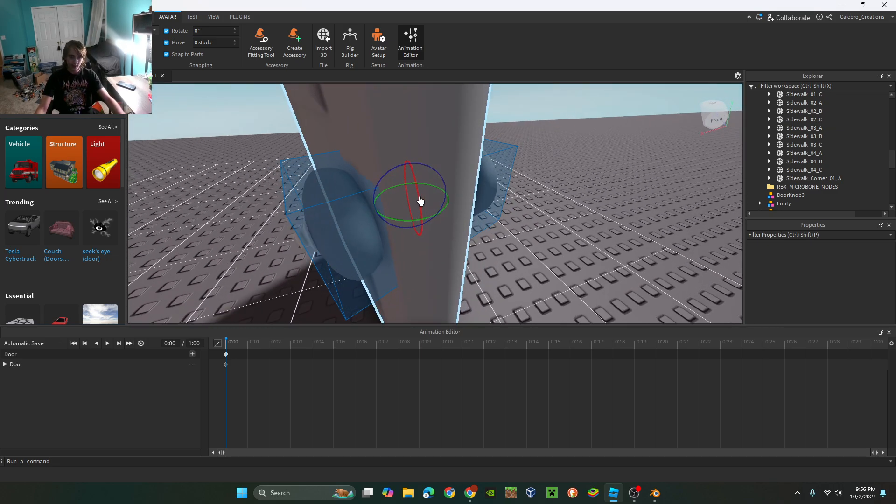
Try rotating the DoorKnob about different axes at frame 0:00, undoing each rotation.
{"action": "left_click_drag", "start_coordinate": [420, 200], "coordinate": [406, 256]}
{"action": "right_click_drag", "start_coordinate": [406, 256], "coordinate": [420, 190]}
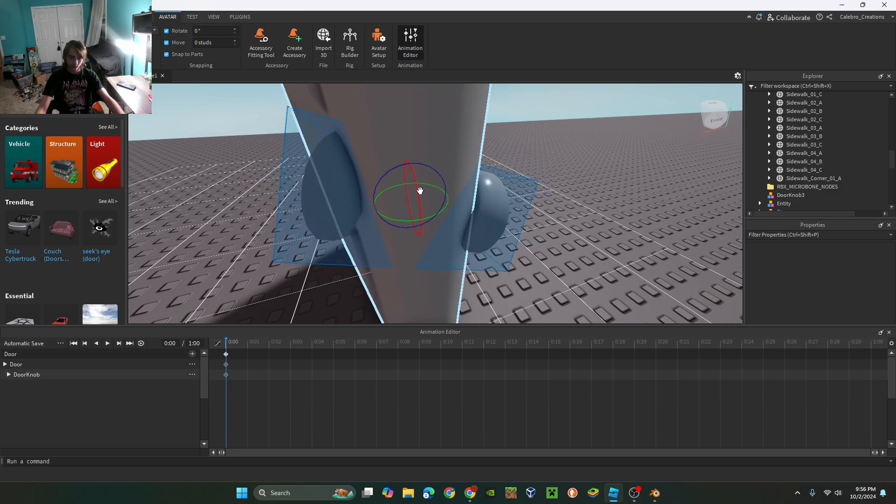
{"action": "key", "text": "ctrl+z"}
{"action": "scroll", "coordinate": [441, 204], "scroll_direction": "up", "scroll_amount": 3}
{"action": "left_click_drag", "start_coordinate": [441, 204], "coordinate": [430, 220]}
{"action": "mouse_move", "coordinate": [430, 220]}
{"action": "right_mouse_down"}
{"action": "mouse_move", "coordinate": [430, 231]}
{"action": "mouse_move", "coordinate": [424, 206]}
{"action": "right_mouse_up"}
{"action": "key", "text": "ctrl+z"}
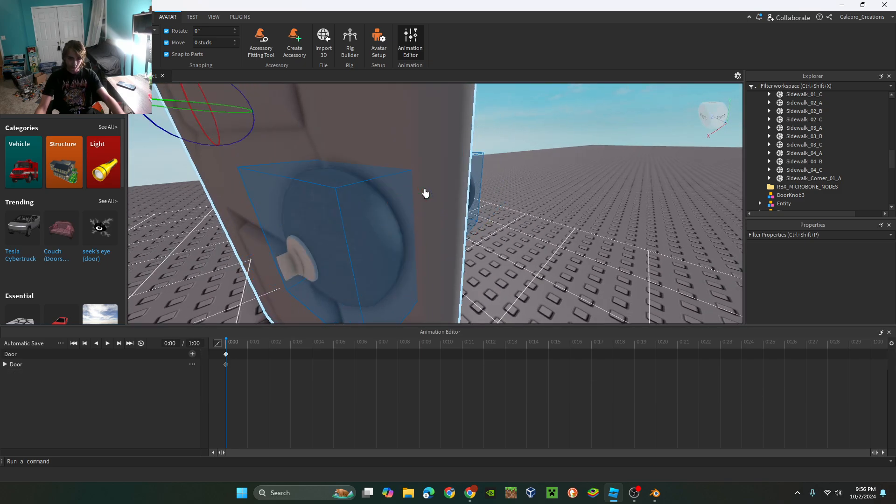
{"action": "left_click_drag", "start_coordinate": [383, 219], "coordinate": [460, 263]}
{"action": "key", "text": "ctrl+z"}
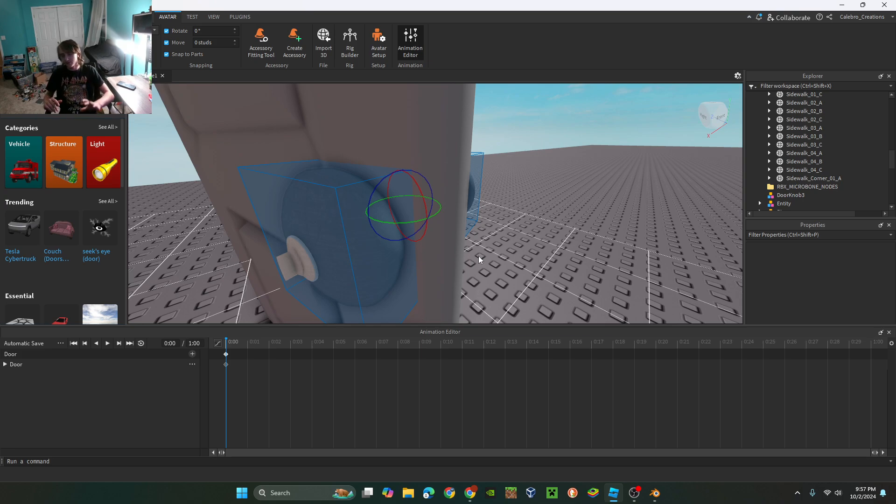
Switch the rotation gizmo to local orientation and test the DoorKnob's turn about its red axis.
{"action": "key", "text": "ctrl+l"}
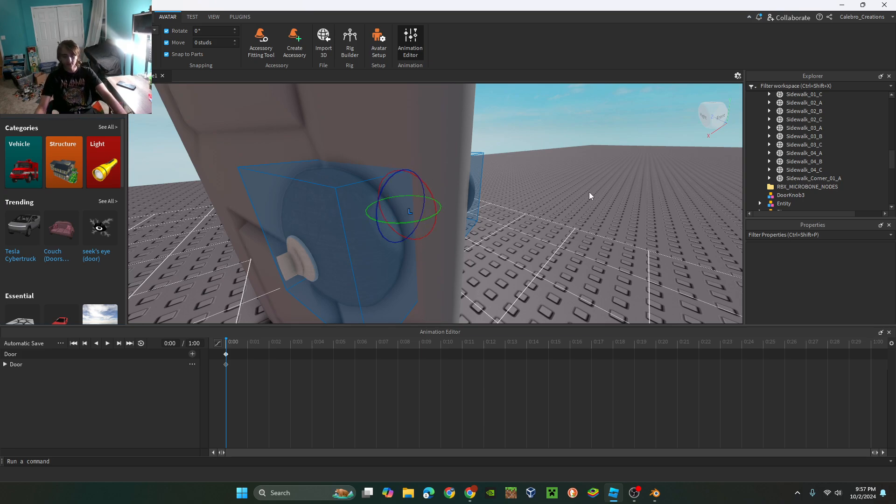
{"action": "right_click_drag", "start_coordinate": [591, 196], "coordinate": [464, 173]}
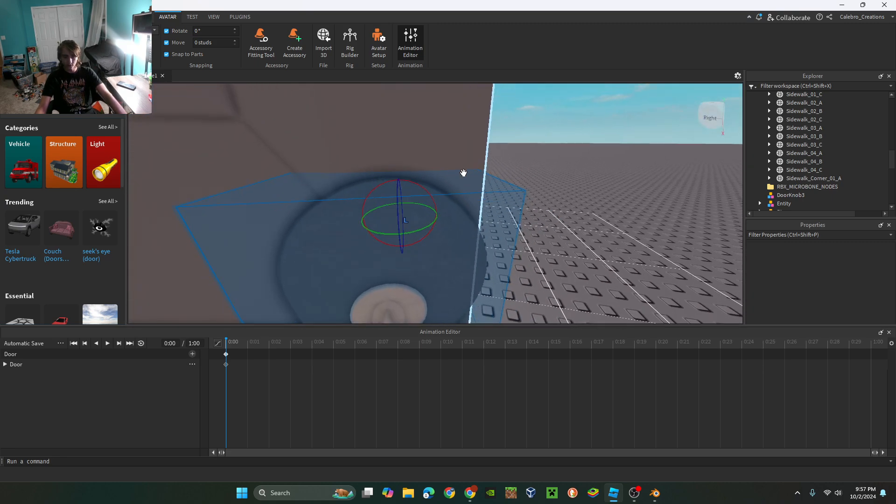
{"action": "left_click_drag", "start_coordinate": [425, 187], "coordinate": [493, 218]}
{"action": "scroll", "coordinate": [429, 168], "scroll_direction": "down", "scroll_amount": 5}
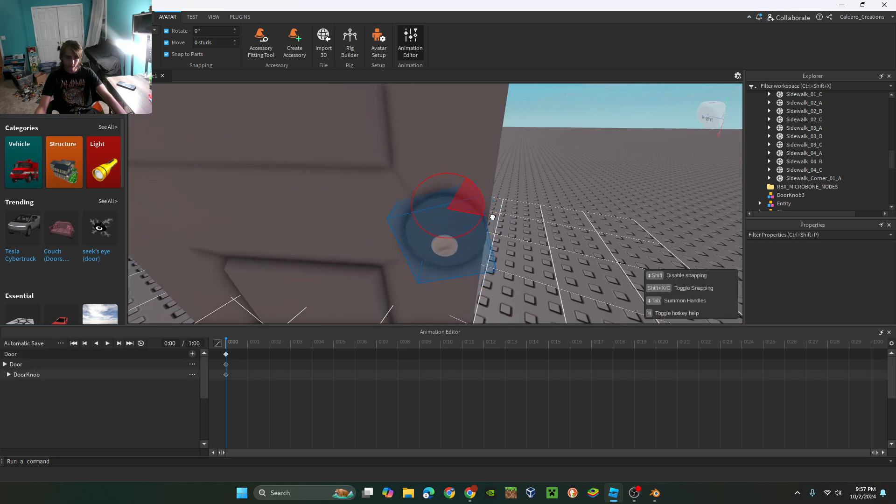
{"action": "left_click_drag", "start_coordinate": [492, 185], "coordinate": [496, 187]}
{"action": "left_click", "coordinate": [604, 214]}
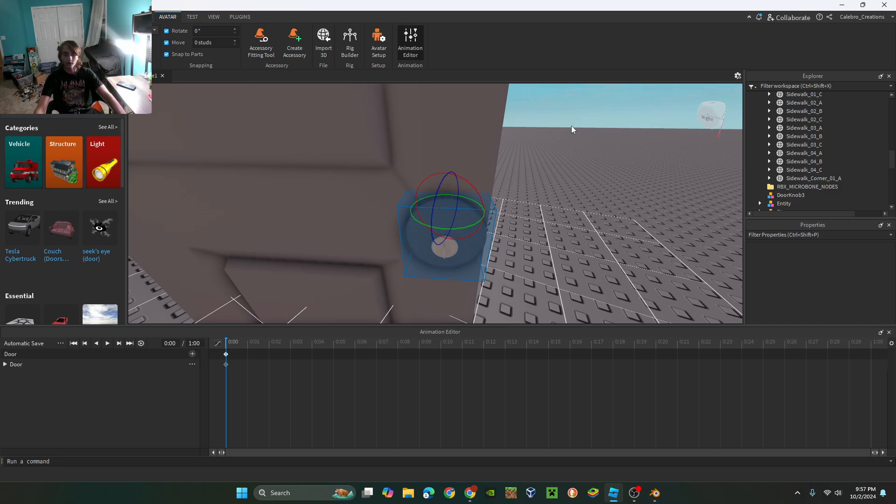
Rotate the DoorKnob about its red local axis at frame 0:00 and view the turned knob from the door's edge.
{"action": "right_click_drag", "start_coordinate": [572, 129], "coordinate": [476, 195]}
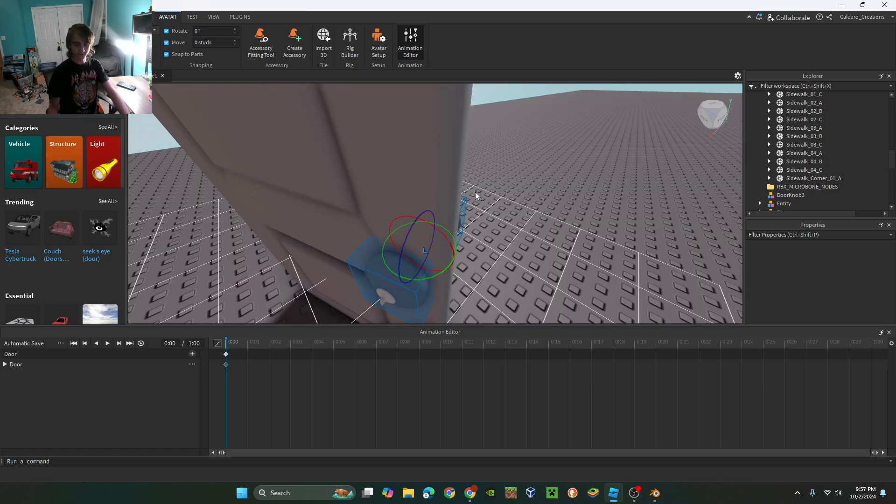
{"action": "right_click_drag", "start_coordinate": [507, 228], "coordinate": [467, 186]}
{"action": "left_click_drag", "start_coordinate": [467, 187], "coordinate": [407, 183]}
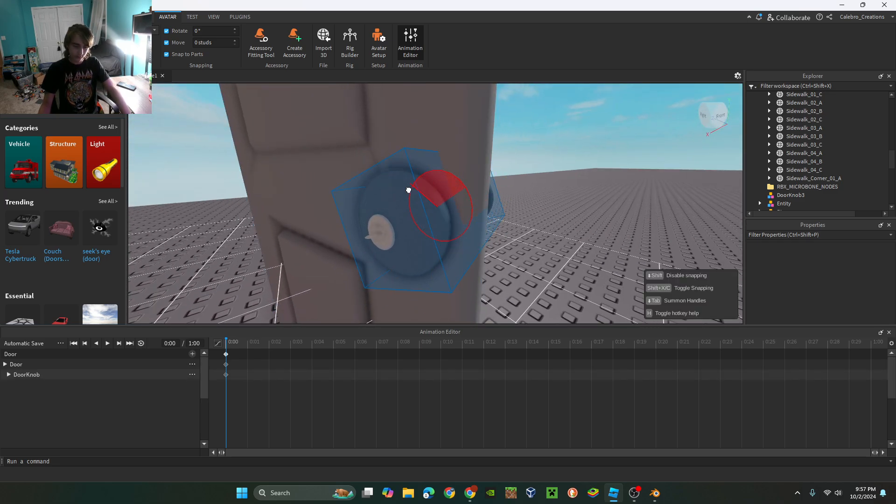
{"action": "left_click_drag", "start_coordinate": [482, 220], "coordinate": [488, 224]}
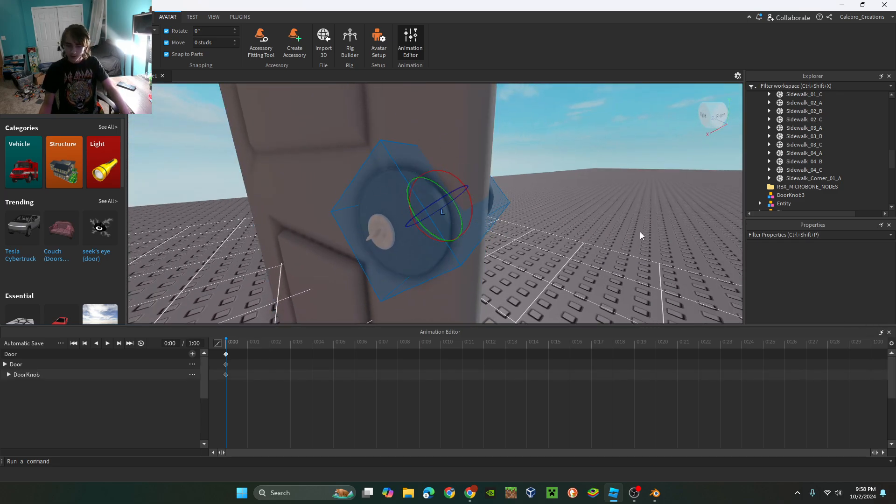
{"action": "right_click_drag", "start_coordinate": [640, 236], "coordinate": [644, 236]}
{"action": "left_click_drag", "start_coordinate": [360, 198], "coordinate": [348, 178]}
Close the Animation Editor, review the knob's joints in RigEdit and look over the whole door.
{"action": "left_click", "coordinate": [240, 17]}
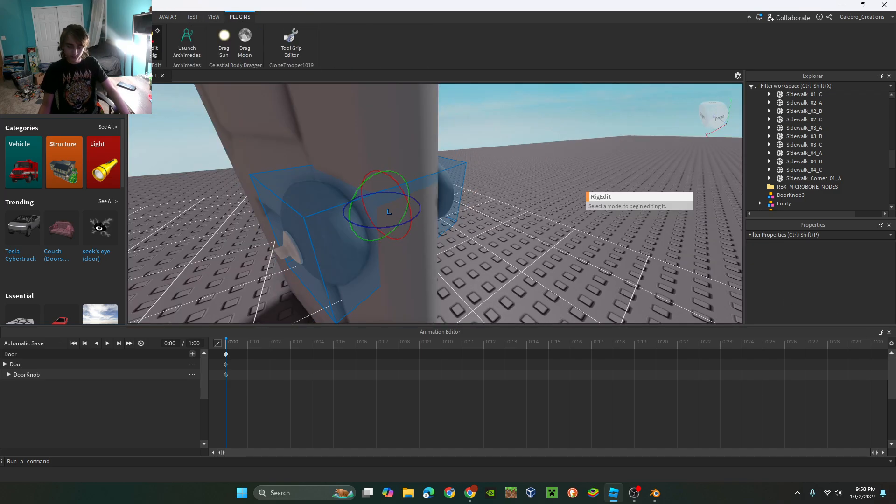
{"action": "left_click", "coordinate": [889, 332]}
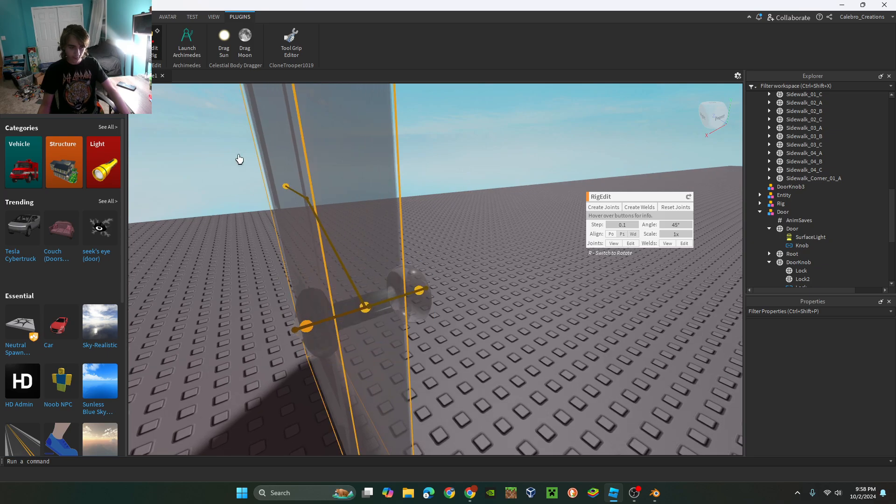
{"action": "left_click", "coordinate": [356, 190]}
{"action": "scroll", "coordinate": [399, 193], "scroll_direction": "down", "scroll_amount": 5}
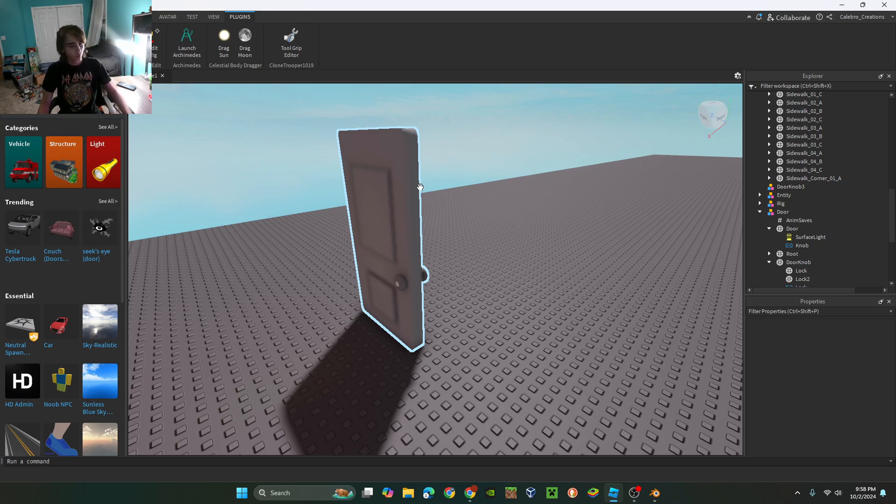
{"action": "key", "text": "a"}
{"action": "right_click_drag", "start_coordinate": [446, 195], "coordinate": [483, 200]}
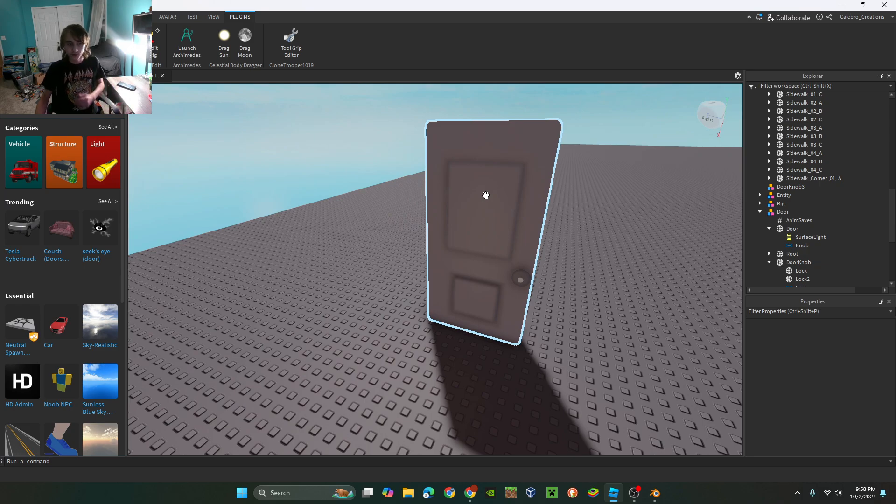
{"action": "left_click", "coordinate": [115, 16]}
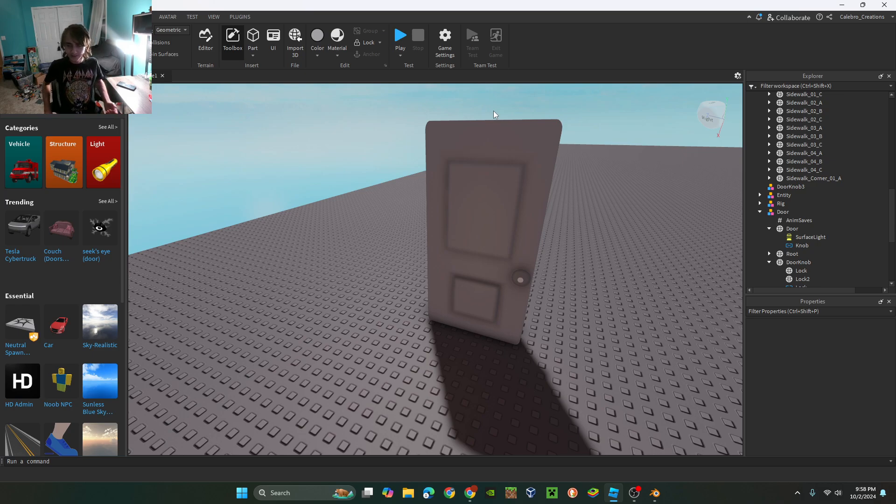
{"action": "key", "text": "w"}
{"action": "mouse_move", "coordinate": [603, 166]}
{"action": "right_mouse_down"}
{"action": "mouse_move", "coordinate": [612, 167]}
{"action": "mouse_move", "coordinate": [607, 172]}
{"action": "right_mouse_up"}
{"action": "key", "text": "s"}
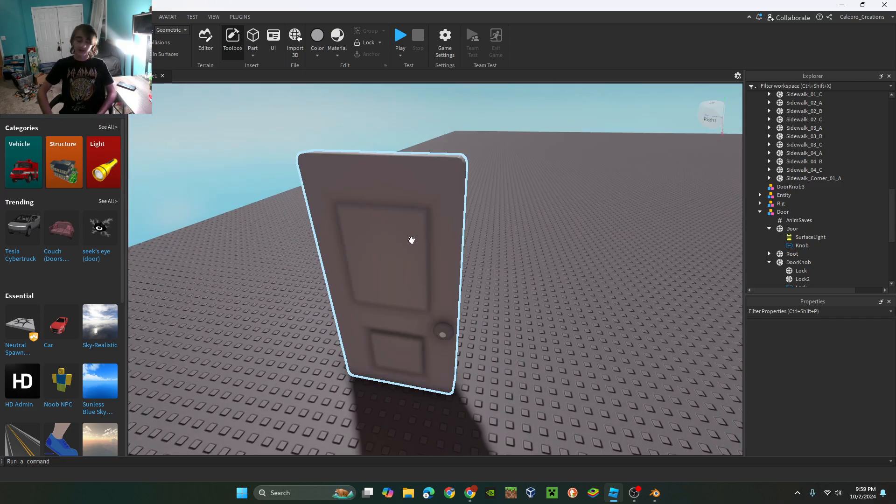
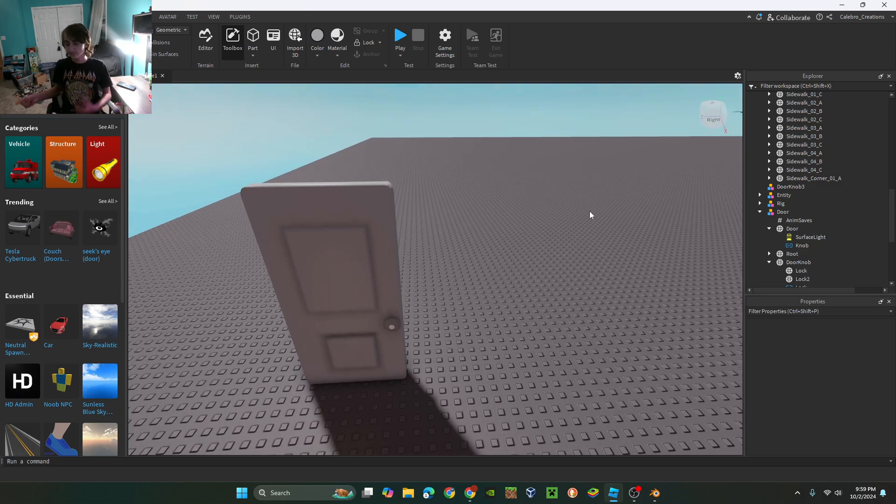
Move the Door model farther back along its red axis and deselect it to leave open baseplate space.
{"action": "left_click", "coordinate": [392, 266]}
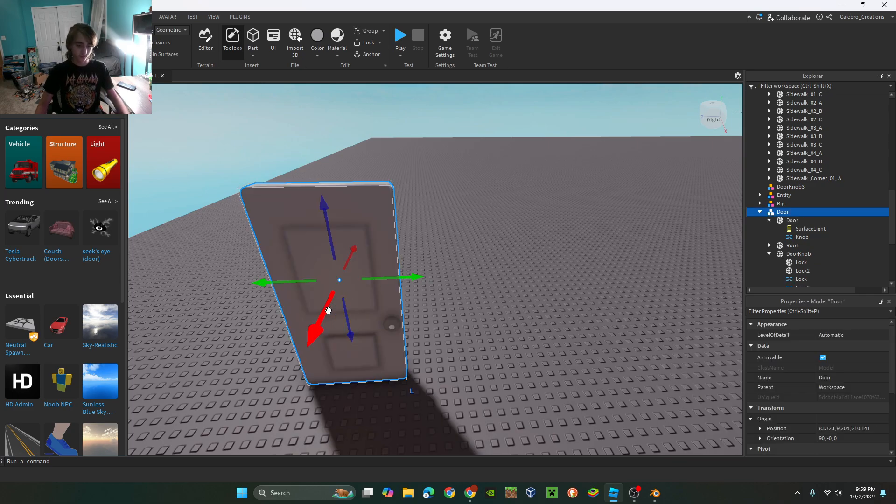
{"action": "left_click_drag", "start_coordinate": [328, 310], "coordinate": [369, 231]}
{"action": "left_click", "coordinate": [514, 246]}
{"action": "type", "text": "d"}
{"action": "right_click_drag", "start_coordinate": [514, 246], "coordinate": [514, 246]}
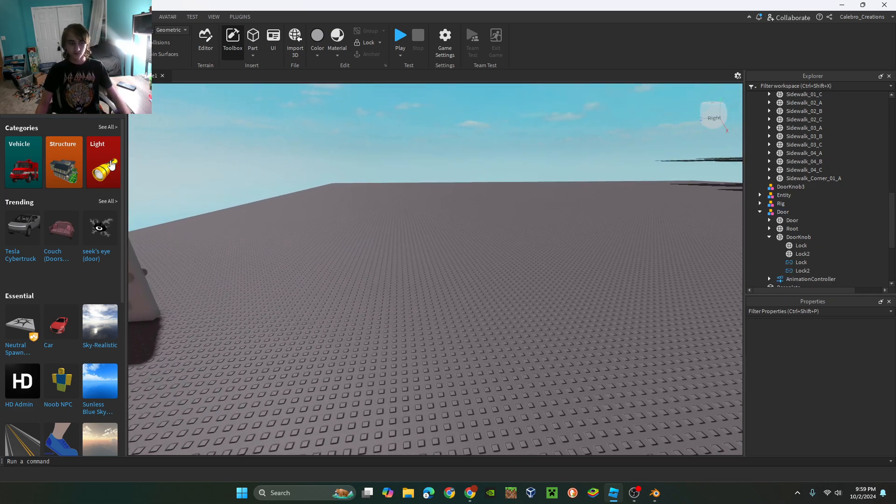
Insert the Charger model found by searching the Toolbox for "mesh rig", and open it in the Animation Editor.
{"action": "type", "text": "mesh rig"}
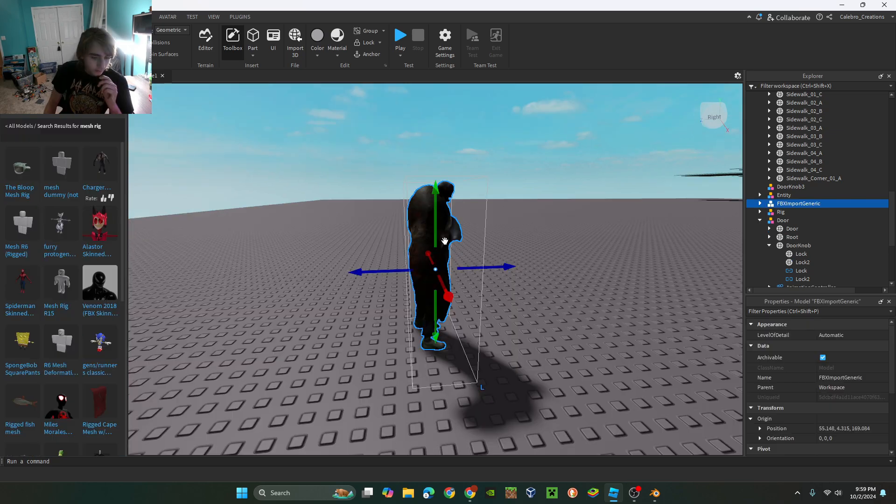
{"action": "right_click_drag", "start_coordinate": [444, 241], "coordinate": [420, 219]}
{"action": "left_click", "coordinate": [166, 17]}
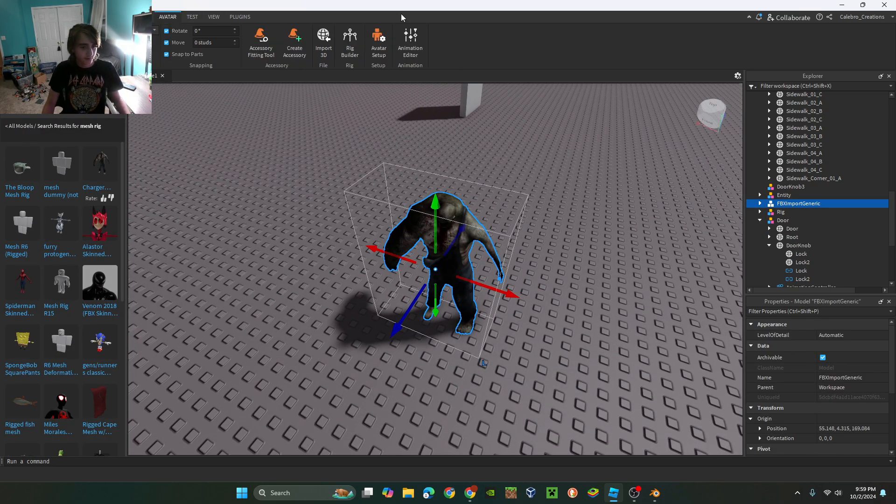
{"action": "left_click", "coordinate": [410, 41]}
{"action": "scroll", "coordinate": [385, 186], "scroll_direction": "up", "scroll_amount": 5}
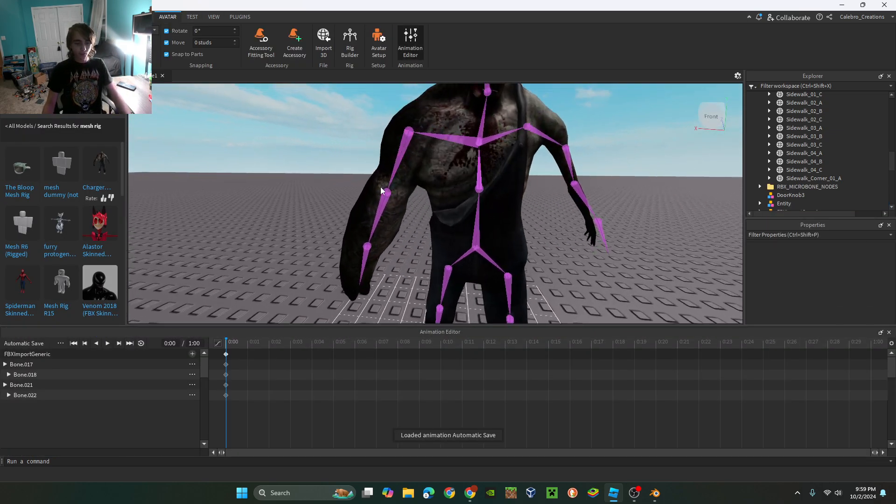
Examine the inserted character's bone chain around the chest, neck and head from the side and front.
{"action": "scroll", "coordinate": [384, 186], "scroll_direction": "down", "scroll_amount": 5}
{"action": "scroll", "coordinate": [385, 186], "scroll_direction": "up", "scroll_amount": 3}
{"action": "right_click_drag", "start_coordinate": [385, 186], "coordinate": [385, 186]}
{"action": "left_click", "coordinate": [466, 141]}
{"action": "left_click", "coordinate": [492, 143]}
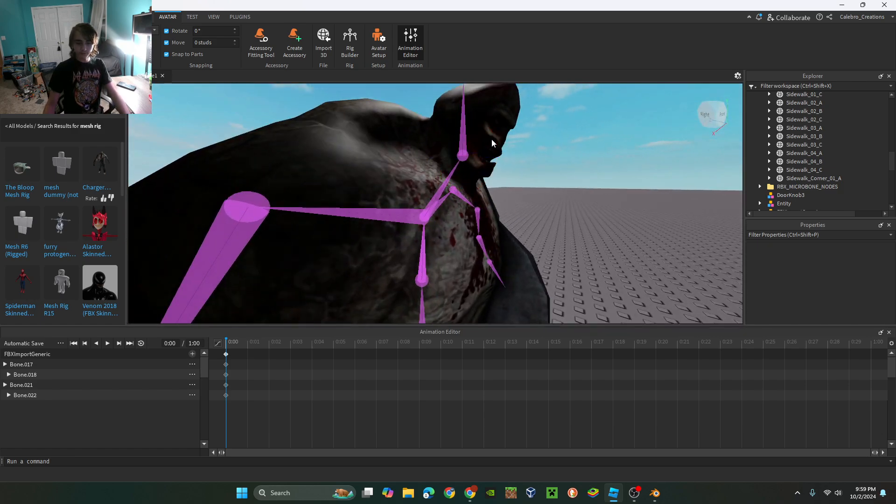
{"action": "left_click", "coordinate": [461, 136]}
{"action": "left_click", "coordinate": [579, 190]}
{"action": "scroll", "coordinate": [578, 190], "scroll_direction": "down", "scroll_amount": 5}
{"action": "right_click_drag", "start_coordinate": [579, 190], "coordinate": [579, 190]}
{"action": "scroll", "coordinate": [492, 189], "scroll_direction": "up", "scroll_amount": 4}
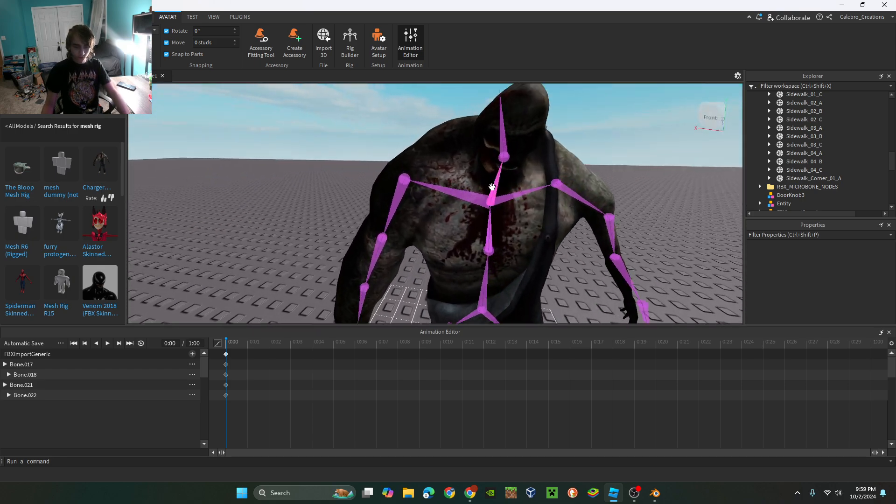
Select the large arm's shoulder bone and try rotating it, undoing each rotation.
{"action": "left_click", "coordinate": [386, 147]}
{"action": "key", "text": "a"}
{"action": "key", "text": "s"}
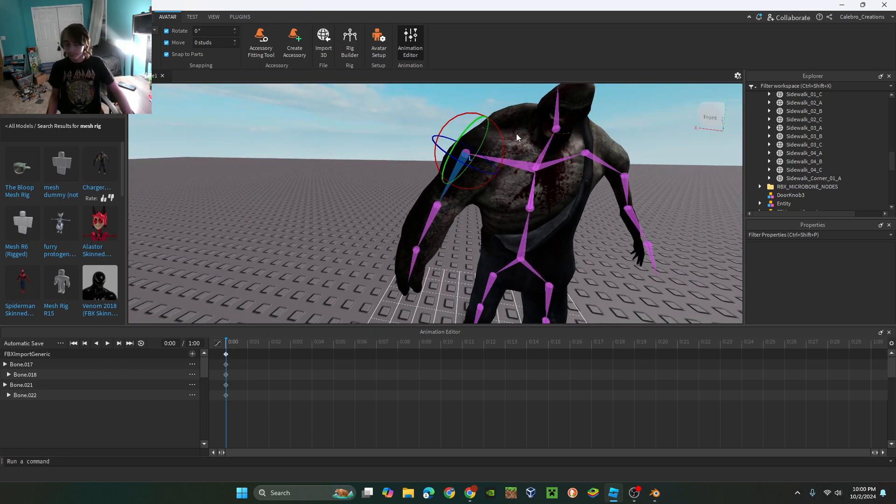
{"action": "key", "text": "d"}
{"action": "key", "text": "w"}
{"action": "key", "text": "s"}
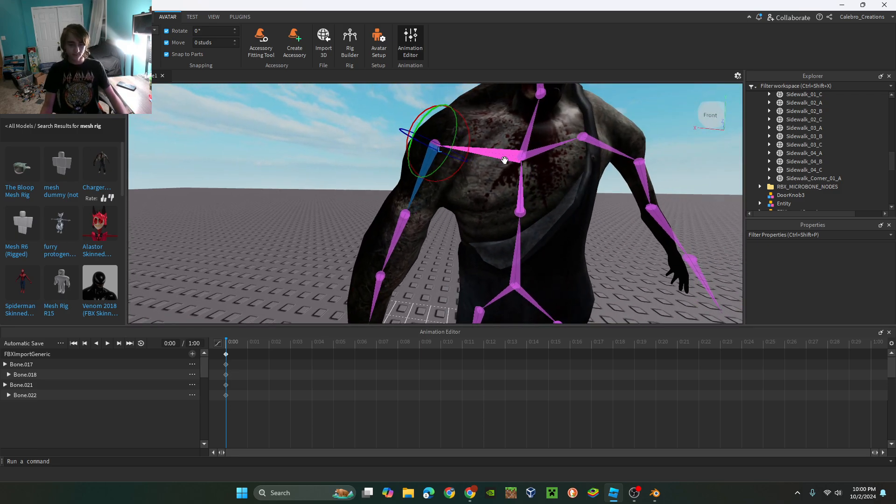
{"action": "key", "text": "a"}
{"action": "right_click_drag", "start_coordinate": [505, 159], "coordinate": [505, 156]}
{"action": "left_click_drag", "start_coordinate": [501, 162], "coordinate": [490, 260]}
{"action": "key", "text": "ctrl+z"}
{"action": "left_click_drag", "start_coordinate": [497, 199], "coordinate": [496, 200]}
{"action": "key", "text": "ctrl+z"}
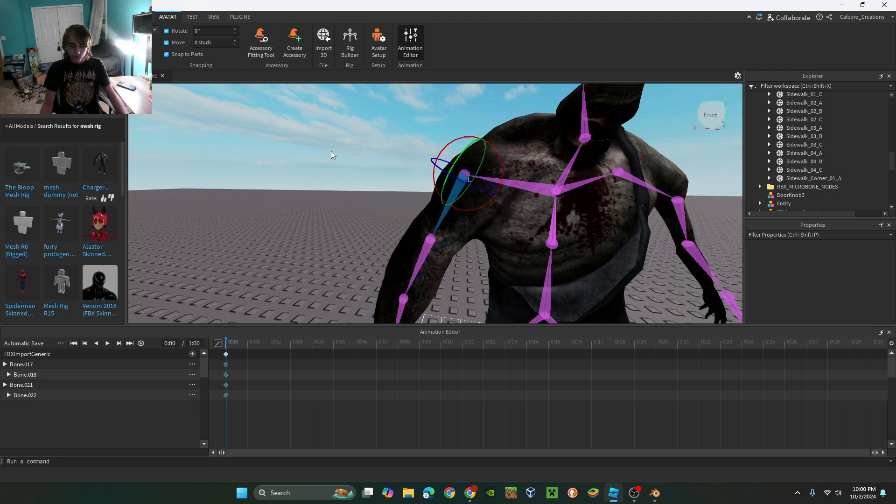
Rotate the large arm's shoulder bone about its red axis to show how the skinned mesh bends.
{"action": "left_click", "coordinate": [334, 155]}
{"action": "right_click_drag", "start_coordinate": [432, 177], "coordinate": [446, 187]}
{"action": "scroll", "coordinate": [423, 186], "scroll_direction": "down", "scroll_amount": 3}
{"action": "scroll", "coordinate": [448, 184], "scroll_direction": "up", "scroll_amount": 4}
{"action": "left_click", "coordinate": [461, 180]}
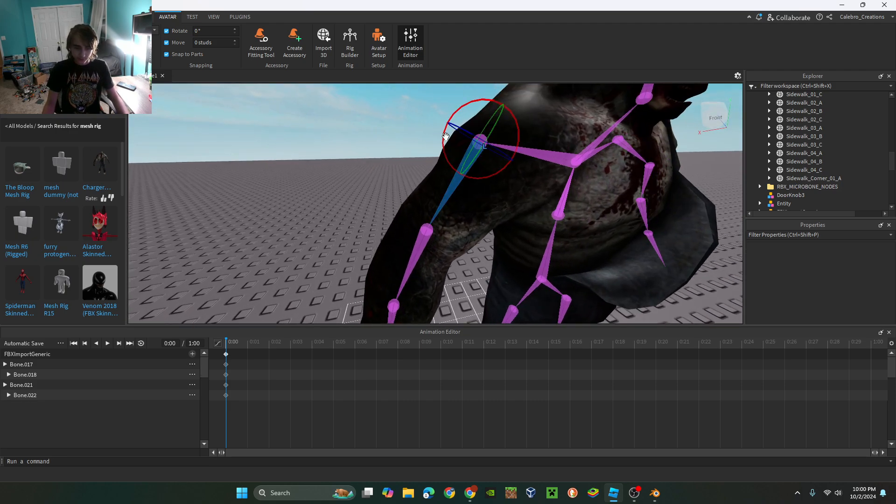
{"action": "left_click_drag", "start_coordinate": [443, 142], "coordinate": [474, 205]}
{"action": "scroll", "coordinate": [450, 168], "scroll_direction": "down", "scroll_amount": 2}
{"action": "scroll", "coordinate": [451, 168], "scroll_direction": "down", "scroll_amount": 2}
Close the Animation Editor and select the FBXImportGeneric model in the workspace.
{"action": "left_click", "coordinate": [408, 215]}
{"action": "left_click", "coordinate": [408, 215]}
{"action": "left_click", "coordinate": [890, 333]}
{"action": "left_click", "coordinate": [547, 284]}
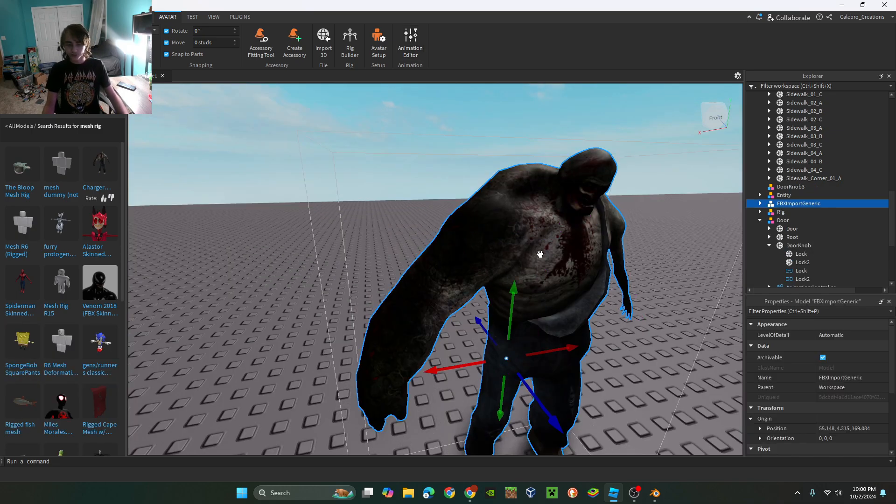
Select the Door model, view its rig in the Animation Editor and close the editor.
{"action": "scroll", "coordinate": [547, 284], "scroll_direction": "down", "scroll_amount": 3}
{"action": "left_click", "coordinate": [769, 253]}
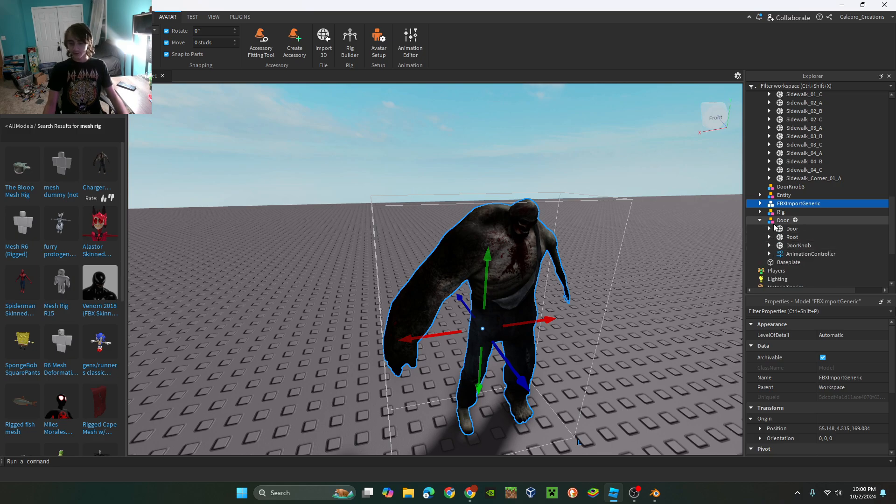
{"action": "left_click", "coordinate": [783, 220]}
{"action": "scroll", "coordinate": [441, 202], "scroll_direction": "down", "scroll_amount": 5}
{"action": "right_click_drag", "start_coordinate": [440, 202], "coordinate": [357, 230]}
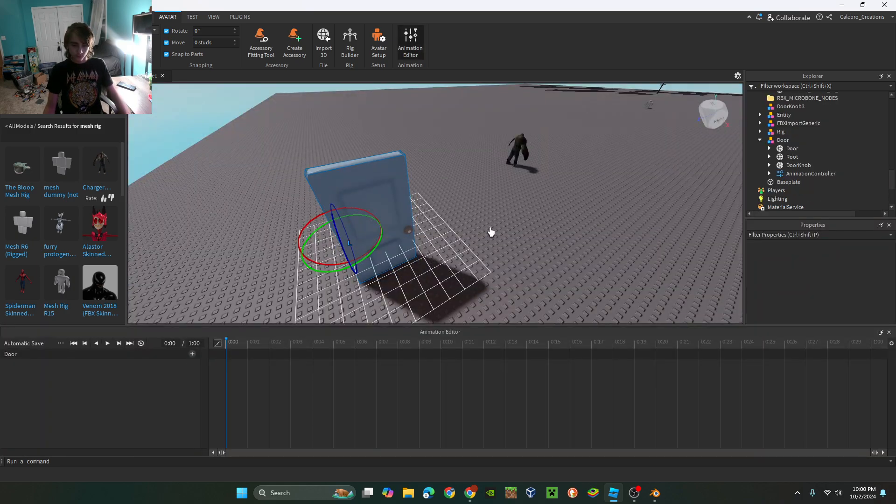
{"action": "right_click_drag", "start_coordinate": [544, 226], "coordinate": [522, 224]}
{"action": "key", "text": "w"}
{"action": "left_click", "coordinate": [889, 332]}
Select the Door rig's DoorKnob, Door and Root parts one after another to examine its separate meshes.
{"action": "left_click", "coordinate": [798, 165]}
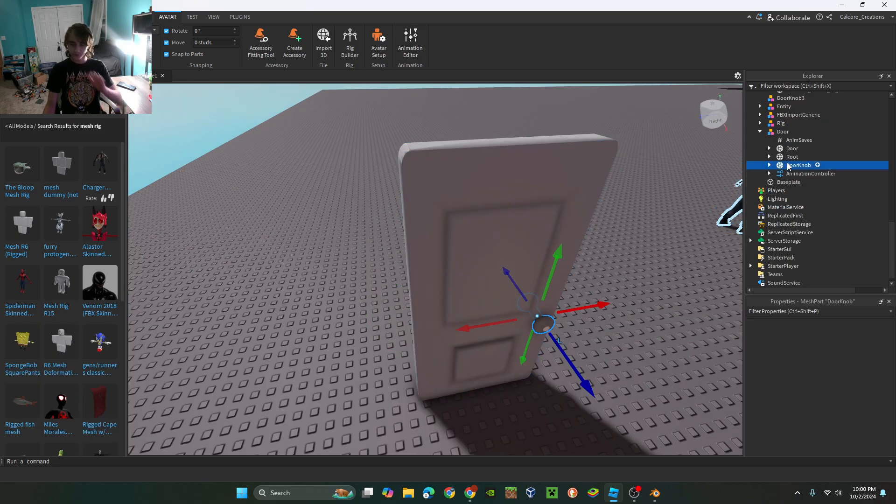
{"action": "left_click", "coordinate": [792, 149]}
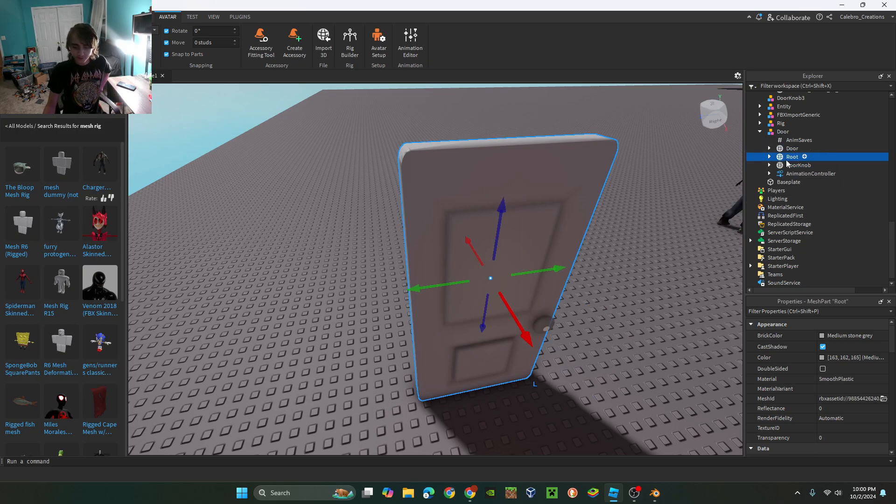
{"action": "left_click", "coordinate": [797, 165]}
{"action": "right_click_drag", "start_coordinate": [485, 165], "coordinate": [492, 118]}
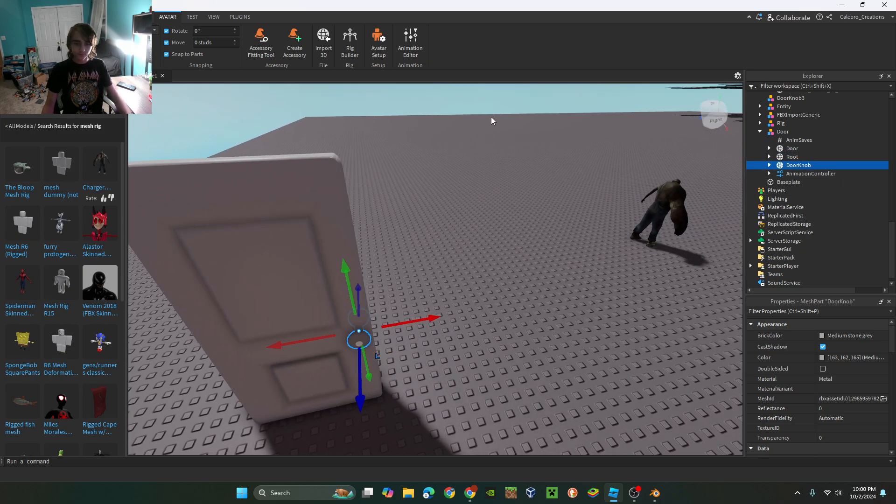
Load the FBXImportGeneric character into the Animation Editor and create an animation clip for it.
{"action": "left_click", "coordinate": [414, 222]}
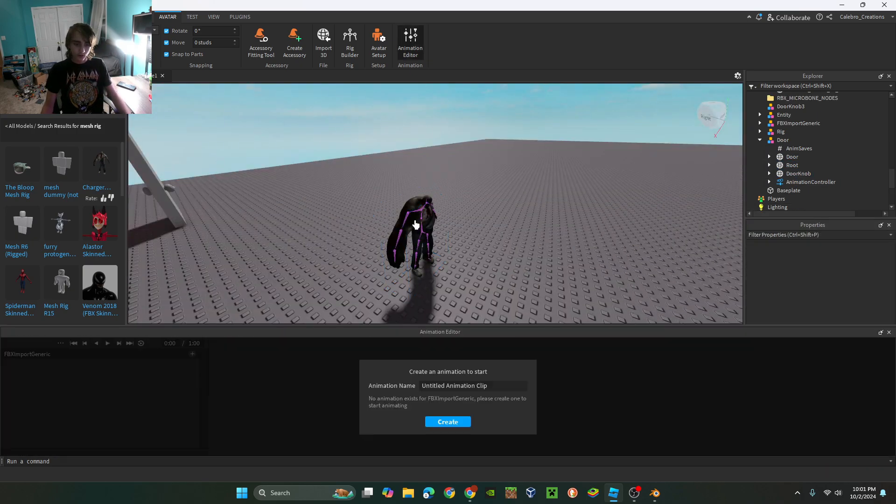
{"action": "right_click_drag", "start_coordinate": [441, 198], "coordinate": [504, 416]}
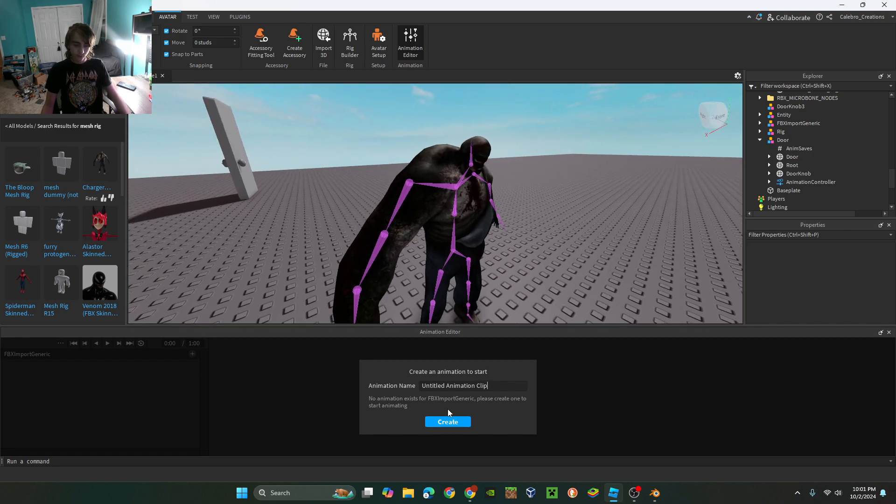
{"action": "left_click", "coordinate": [448, 421]}
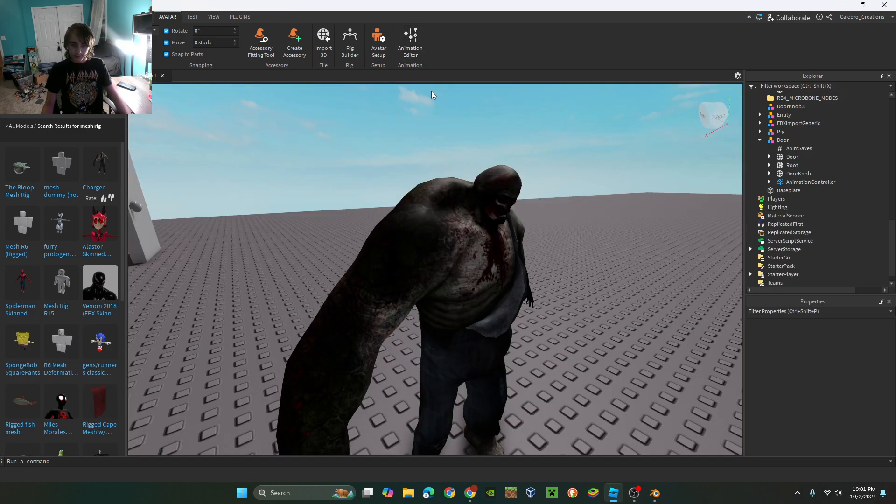
Select the charger_rdmobj00 mesh inside FBXImportGeneric and try moving it, undoing the change.
{"action": "left_click", "coordinate": [476, 199]}
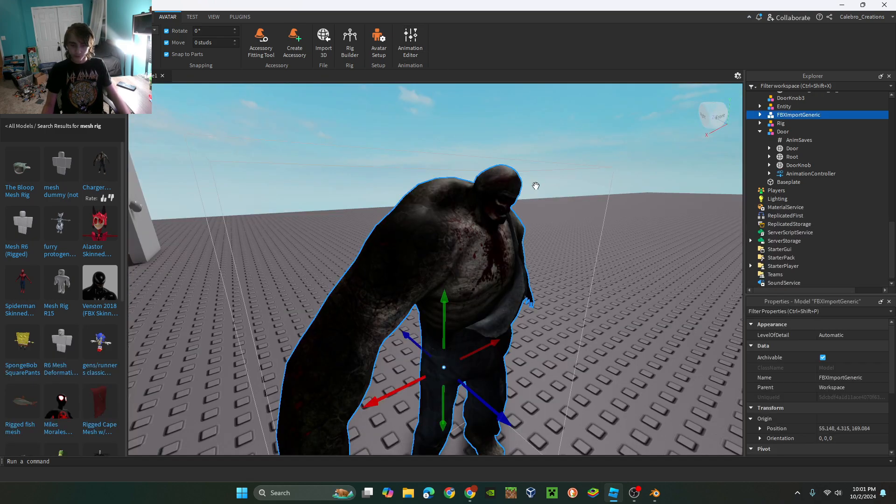
{"action": "left_click", "coordinate": [760, 115]}
{"action": "left_click", "coordinate": [785, 139]}
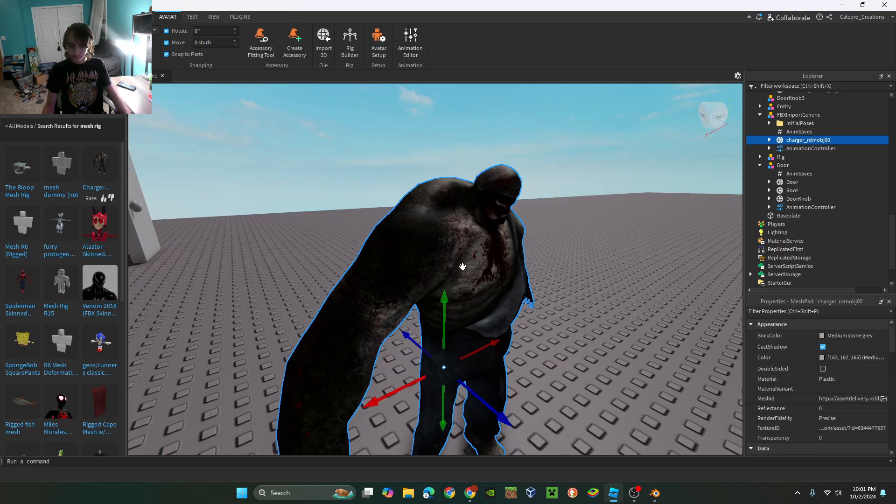
{"action": "left_click_drag", "start_coordinate": [454, 309], "coordinate": [464, 230]}
{"action": "key", "text": "ctrl+z"}
{"action": "key", "text": "ctrl+z"}
{"action": "left_click", "coordinate": [505, 149]}
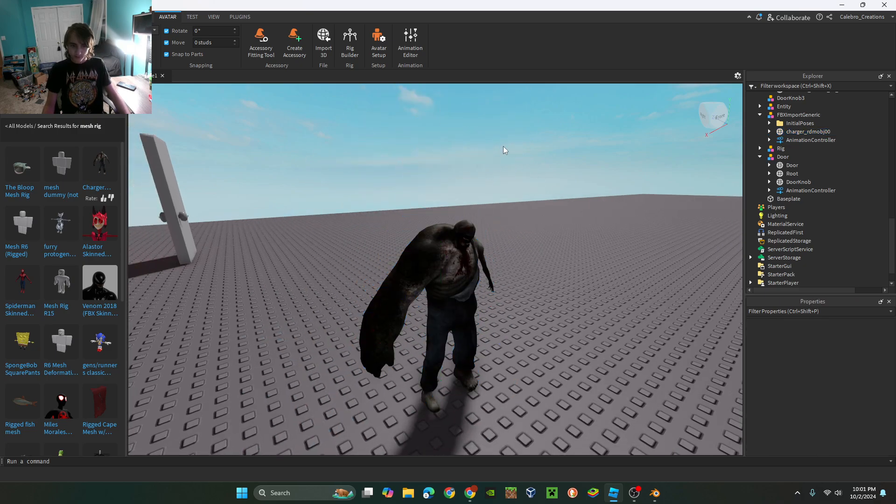
Rotate the large arm's upper bone in the Animation Editor to show the mesh bending, and close the editor.
{"action": "left_click", "coordinate": [410, 43]}
{"action": "scroll", "coordinate": [463, 197], "scroll_direction": "up", "scroll_amount": 5}
{"action": "left_click", "coordinate": [380, 183]}
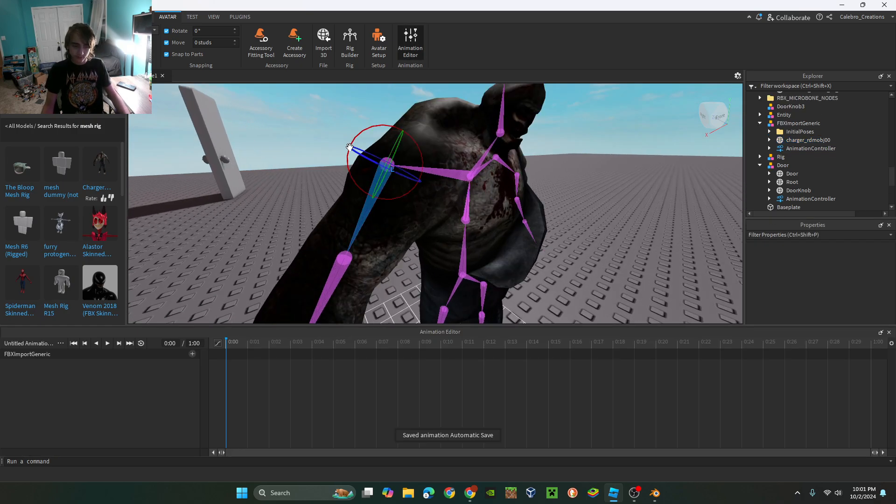
{"action": "left_click_drag", "start_coordinate": [357, 147], "coordinate": [422, 141]}
{"action": "left_click", "coordinate": [405, 43]}
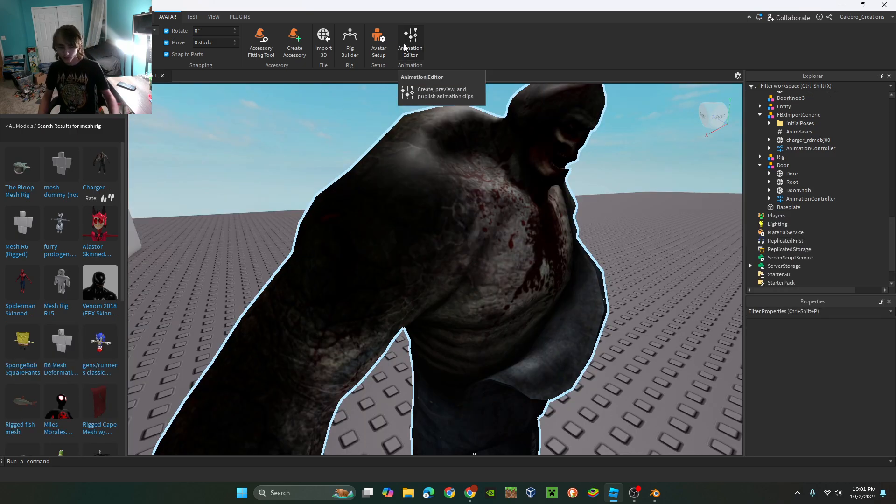
Delete the FBXImportGeneric character from the workspace and clear the "mesh rig" model search.
{"action": "right_click_drag", "start_coordinate": [456, 110], "coordinate": [459, 132]}
{"action": "scroll", "coordinate": [459, 132], "scroll_direction": "down", "scroll_amount": 6}
{"action": "left_click", "coordinate": [455, 242]}
{"action": "key", "text": "Delete"}
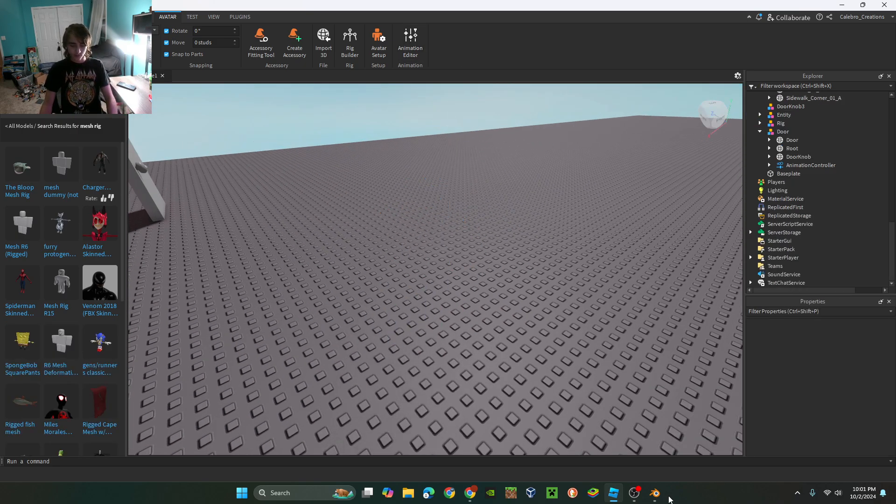
{"action": "left_click", "coordinate": [96, 109]}
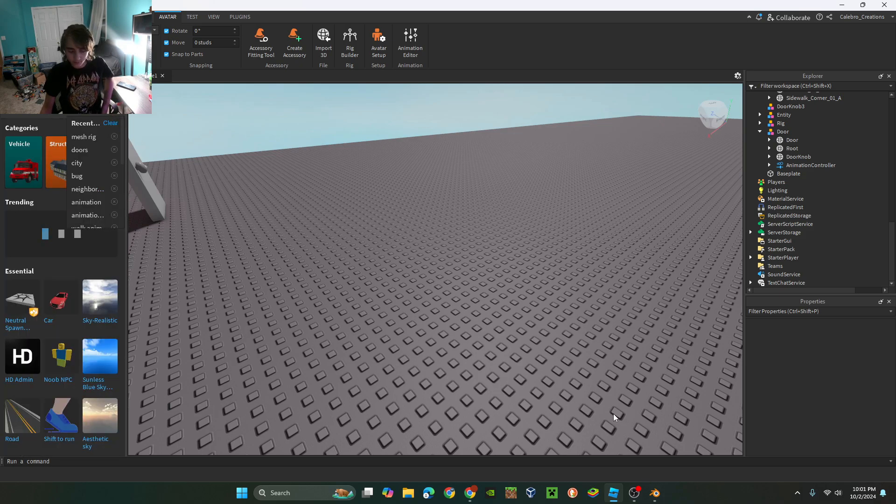
Switch to Blender and delete both doorknob objects, Cylinder and Cylinder.001, leaving only the camera and light.
{"action": "left_click", "coordinate": [655, 493]}
{"action": "scroll", "coordinate": [468, 303], "scroll_direction": "down", "scroll_amount": 6}
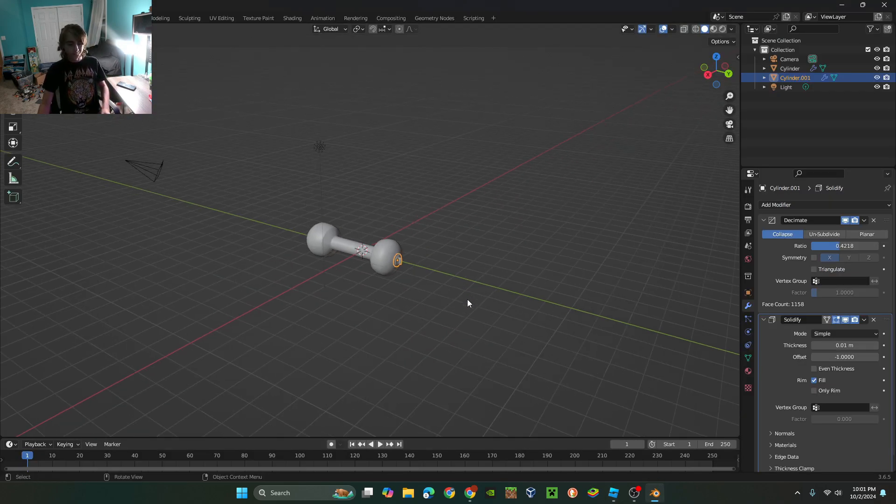
{"action": "middle_click_drag", "start_coordinate": [468, 303], "coordinate": [576, 350]}
{"action": "scroll", "coordinate": [576, 350], "scroll_direction": "up", "scroll_amount": 4}
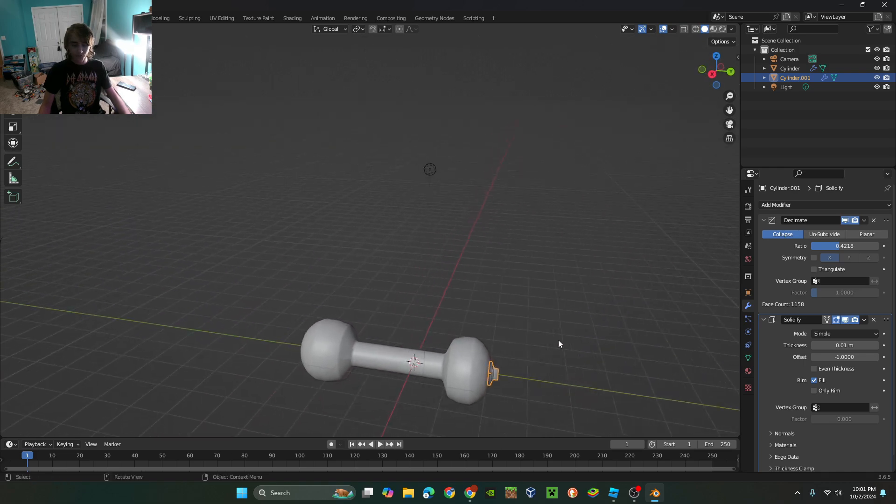
{"action": "scroll", "coordinate": [554, 322], "scroll_direction": "down", "scroll_amount": 3}
{"action": "middle_click_drag", "start_coordinate": [546, 300], "coordinate": [623, 256]}
{"action": "left_click_drag", "start_coordinate": [551, 335], "coordinate": [380, 275]}
{"action": "key", "text": "Delete"}
{"action": "middle_click_drag", "start_coordinate": [408, 256], "coordinate": [472, 251]}
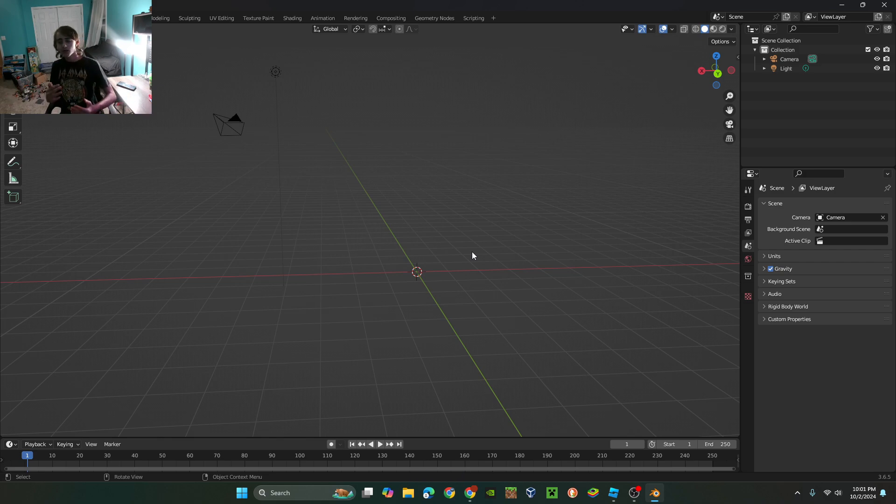
{"action": "mouse_move", "coordinate": [472, 252]}
{"action": "middle_mouse_down"}
{"action": "mouse_move", "coordinate": [420, 257]}
{"action": "mouse_move", "coordinate": [429, 266]}
{"action": "mouse_move", "coordinate": [468, 212]}
{"action": "mouse_move", "coordinate": [478, 226]}
{"action": "mouse_move", "coordinate": [463, 251]}
{"action": "middle_mouse_up"}
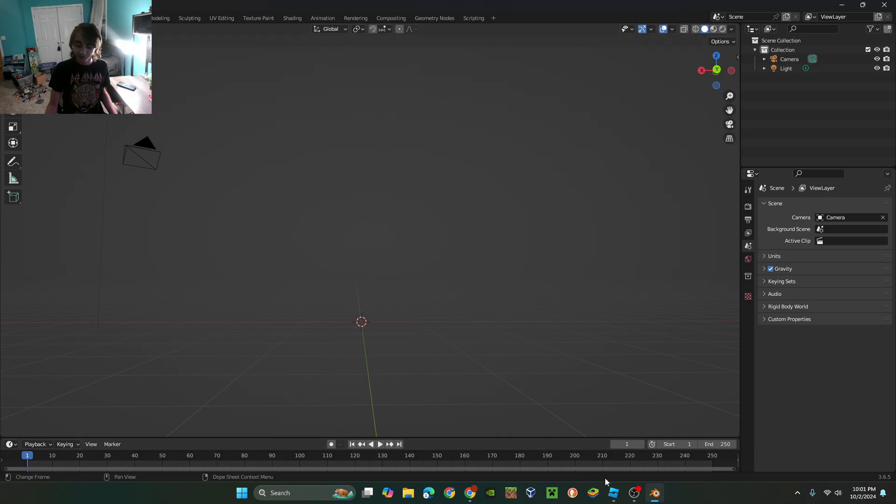
Switch back to Roblox Studio, view the whole door from the front and select the Door model.
{"action": "left_click", "coordinate": [610, 493]}
{"action": "key", "text": "f"}
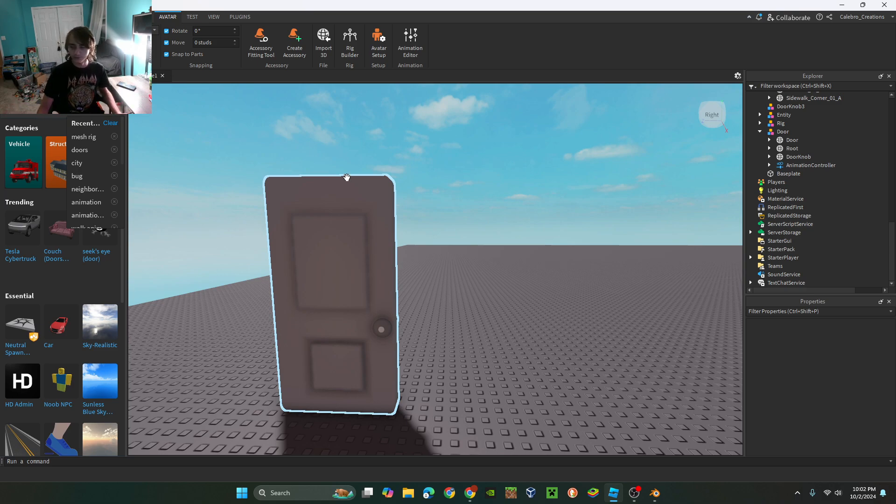
{"action": "left_click", "coordinate": [334, 150]}
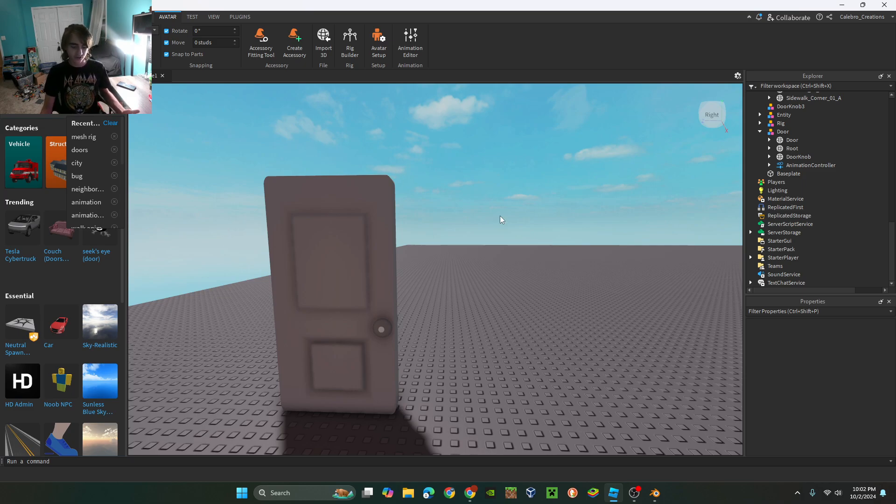
{"action": "right_click_drag", "start_coordinate": [513, 225], "coordinate": [512, 226]}
{"action": "key", "text": "a"}
{"action": "key", "text": "w"}
{"action": "scroll", "coordinate": [496, 224], "scroll_direction": "down", "scroll_amount": 3}
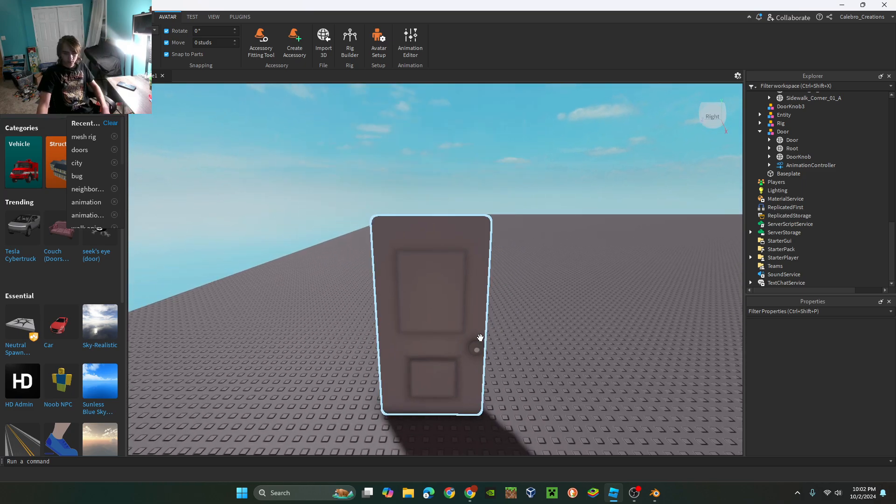
{"action": "left_click", "coordinate": [479, 338]}
{"action": "left_click", "coordinate": [655, 493]}
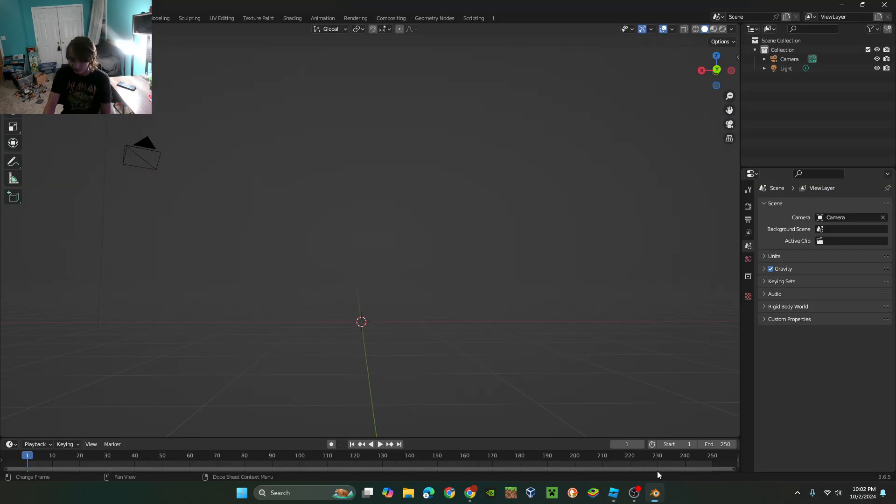
{"action": "left_click", "coordinate": [614, 493]}
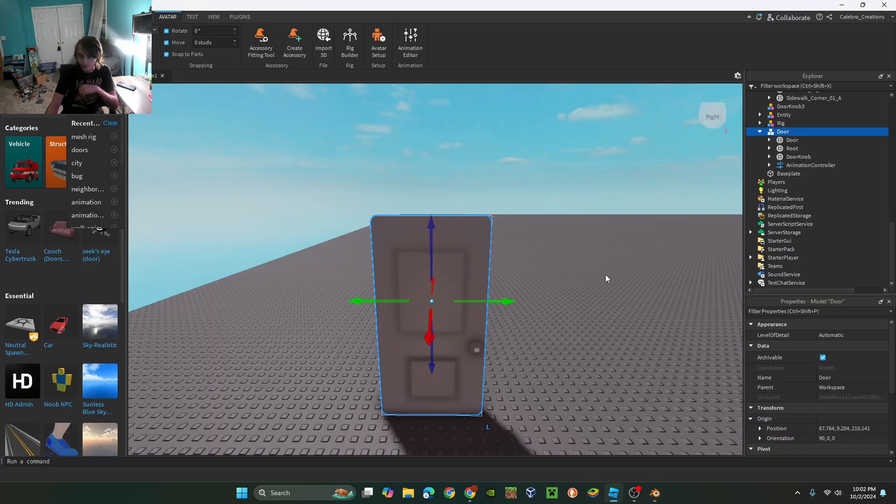
{"action": "left_click", "coordinate": [564, 274]}
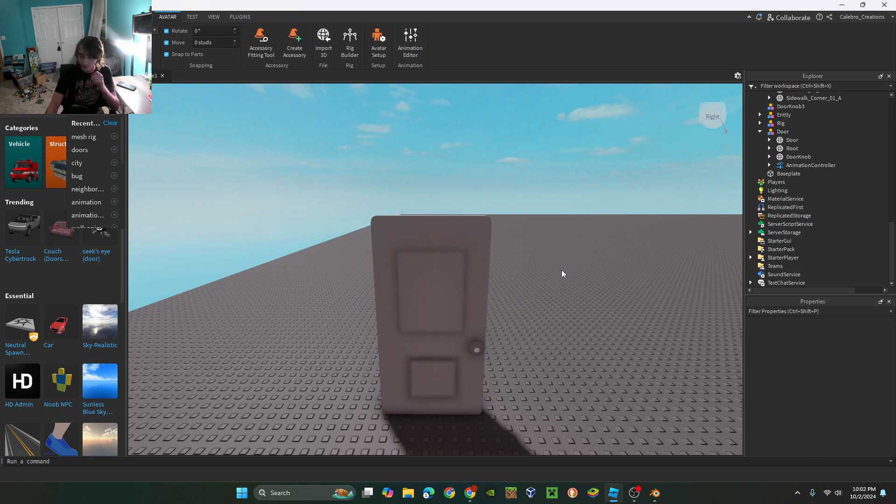
Insert the Pig Skinned model from a "skin mesh" model search and create an animation clip for it.
{"action": "left_click", "coordinate": [96, 114]}
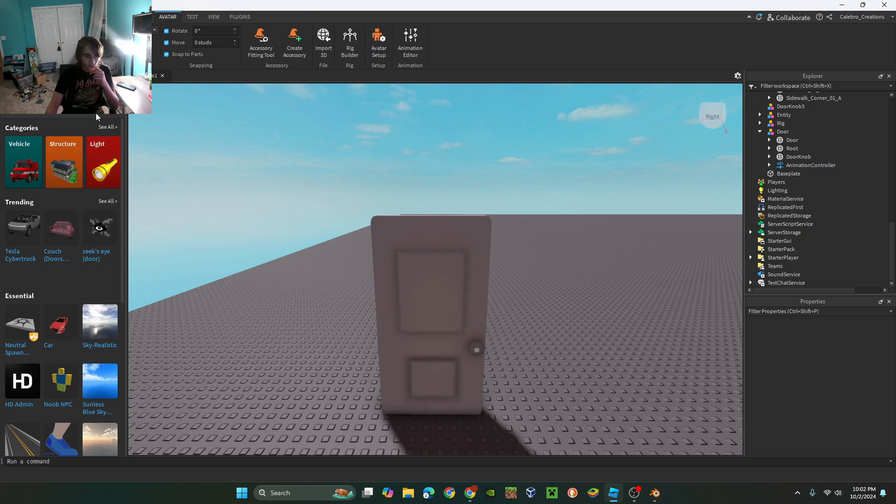
{"action": "left_click", "coordinate": [96, 113]}
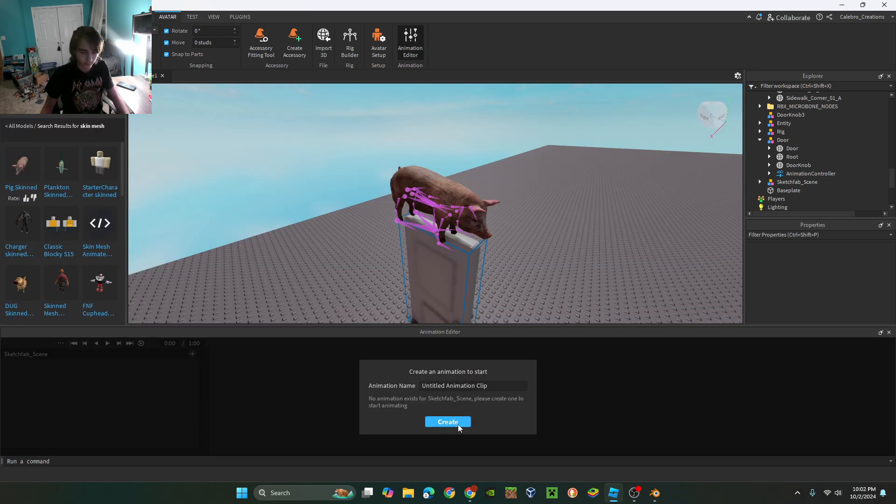
{"action": "left_click", "coordinate": [448, 422]}
Rotate the pig's Head_14 bone so the head tilts upward and the skinned neck bends.
{"action": "scroll", "coordinate": [515, 275], "scroll_direction": "up", "scroll_amount": 3}
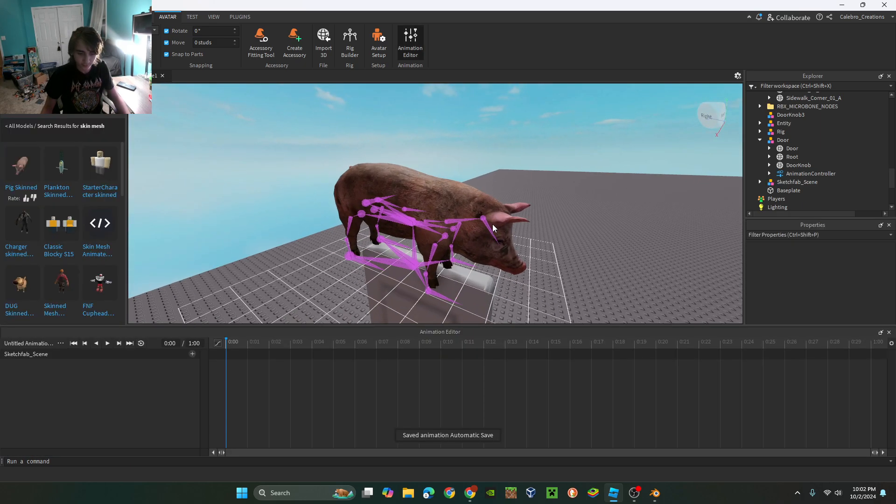
{"action": "left_click", "coordinate": [483, 218]}
{"action": "left_click_drag", "start_coordinate": [503, 187], "coordinate": [518, 201]}
{"action": "left_click", "coordinate": [482, 155]}
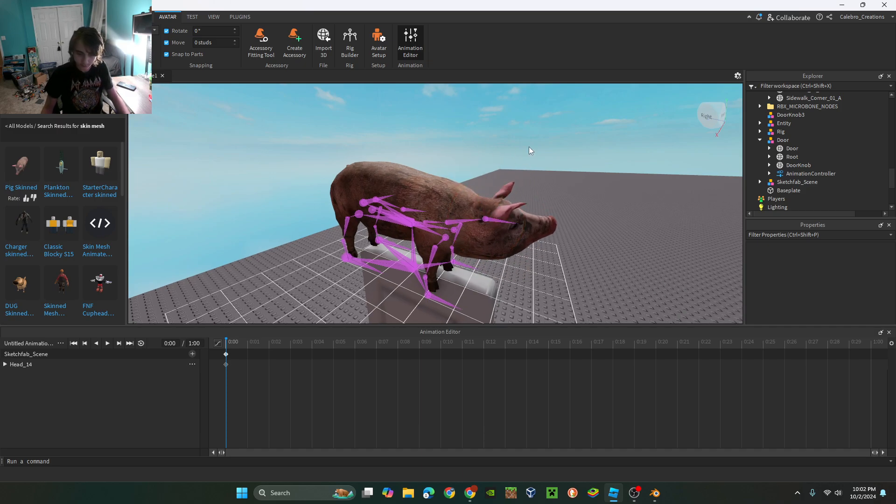
Select another bone along the pig's back and rotate it to test the mesh deformation.
{"action": "right_click_drag", "start_coordinate": [528, 147], "coordinate": [529, 146]}
{"action": "right_click_drag", "start_coordinate": [502, 239], "coordinate": [507, 235]}
{"action": "key", "text": "a"}
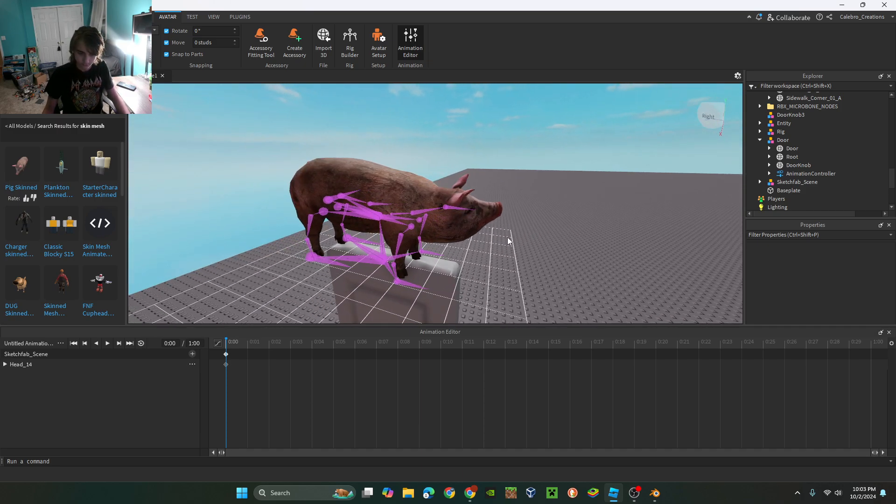
{"action": "left_click", "coordinate": [362, 200]}
{"action": "mouse_move", "coordinate": [383, 176]}
{"action": "left_mouse_down"}
{"action": "mouse_move", "coordinate": [350, 136]}
{"action": "mouse_move", "coordinate": [373, 164]}
{"action": "left_mouse_up"}
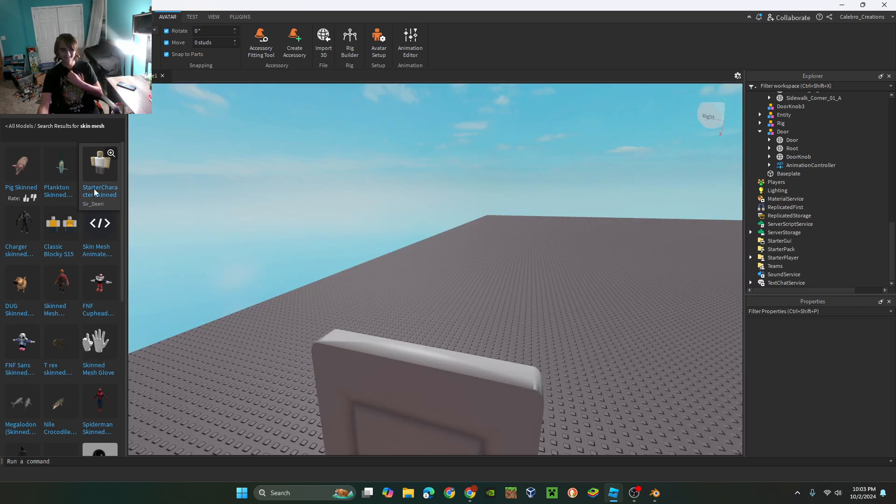
Clear the toolbox model search and bring the whole door into view from the front.
{"action": "left_click", "coordinate": [106, 109]}
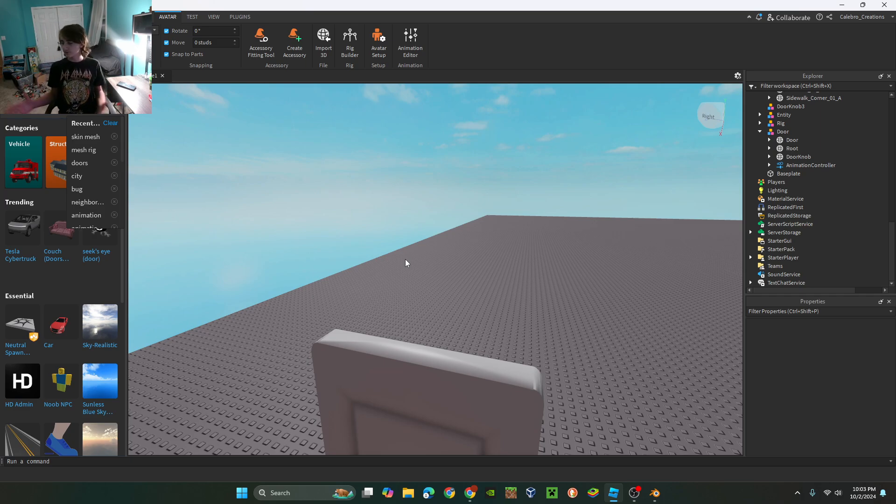
{"action": "right_click_drag", "start_coordinate": [402, 254], "coordinate": [405, 261]}
{"action": "key", "text": "q"}
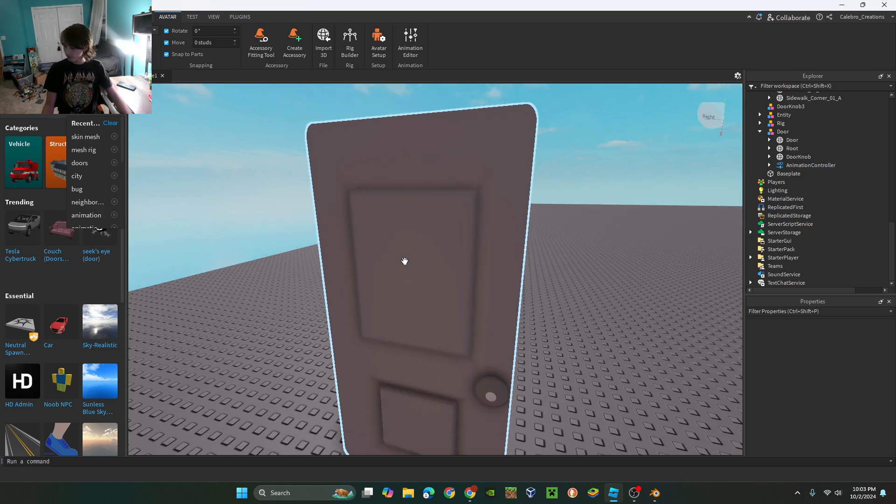
{"action": "key", "text": "a"}
{"action": "key", "text": "s"}
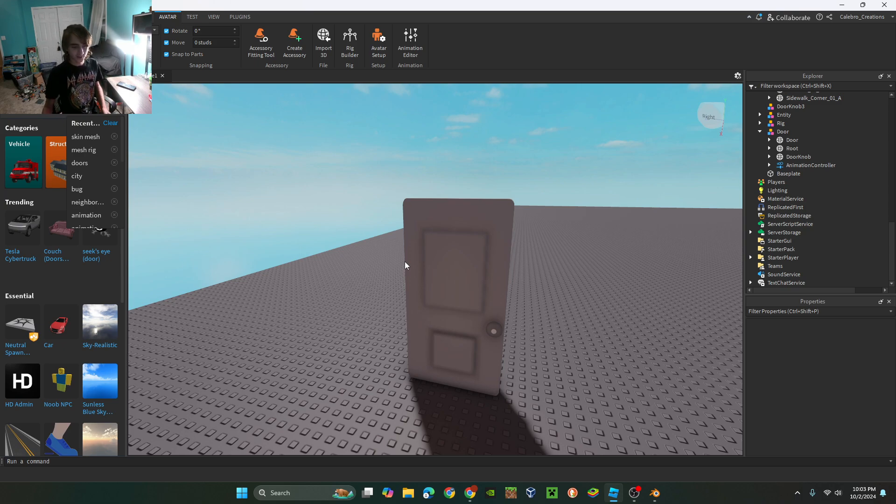
Create an animation clip for the Door model and select the door panel to show the rotation handles at its hinge.
{"action": "left_click", "coordinate": [410, 55]}
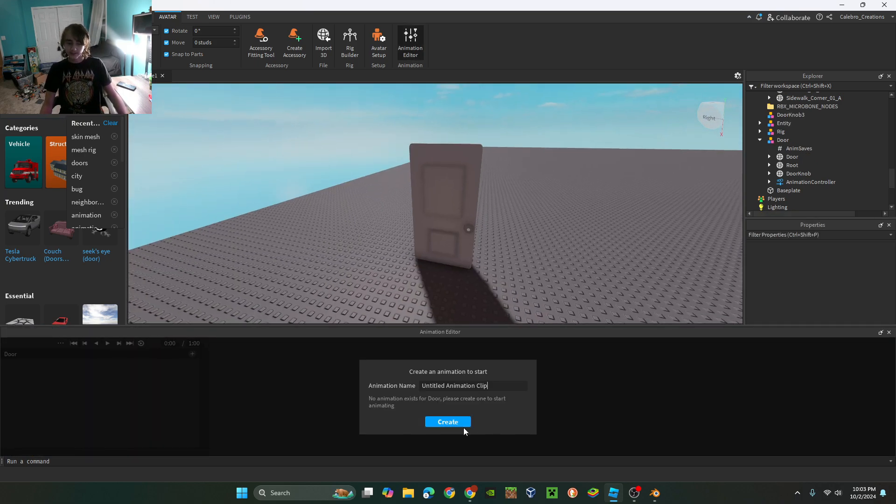
{"action": "left_click", "coordinate": [446, 422]}
{"action": "scroll", "coordinate": [492, 268], "scroll_direction": "up", "scroll_amount": 5}
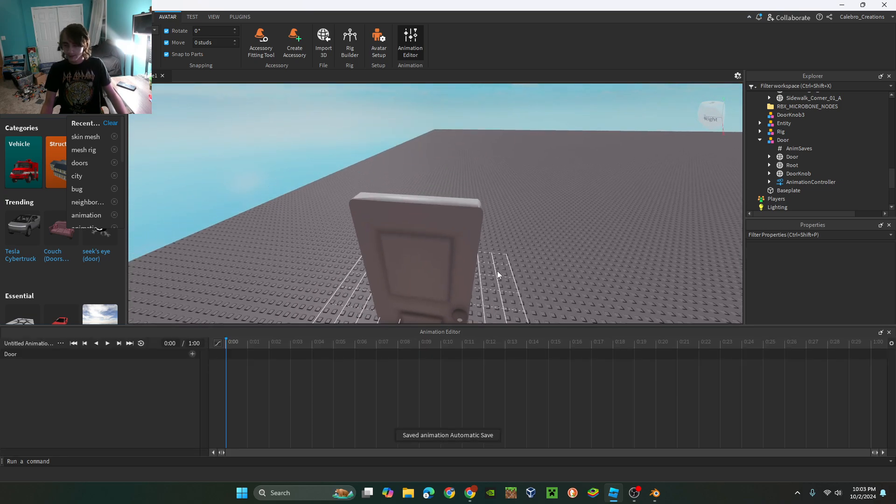
{"action": "scroll", "coordinate": [498, 276], "scroll_direction": "up", "scroll_amount": 1}
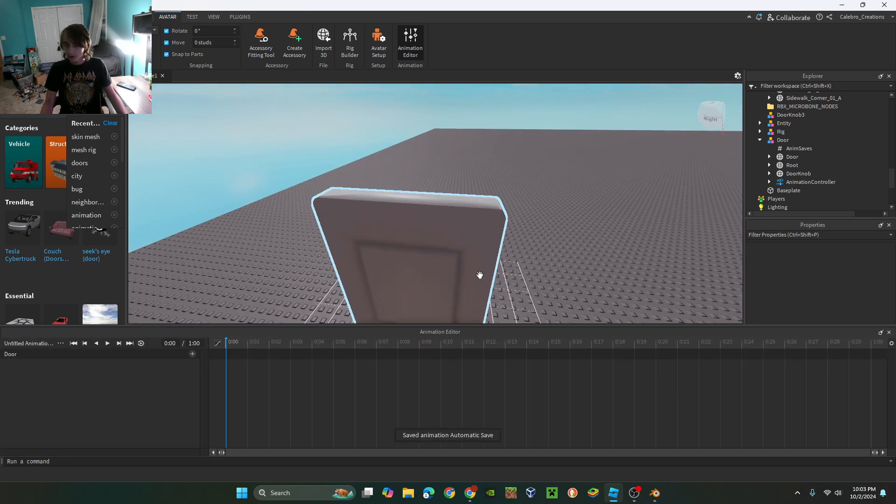
{"action": "left_click", "coordinate": [481, 275]}
{"action": "right_click_drag", "start_coordinate": [480, 275], "coordinate": [482, 284]}
{"action": "left_click_drag", "start_coordinate": [388, 287], "coordinate": [344, 242]}
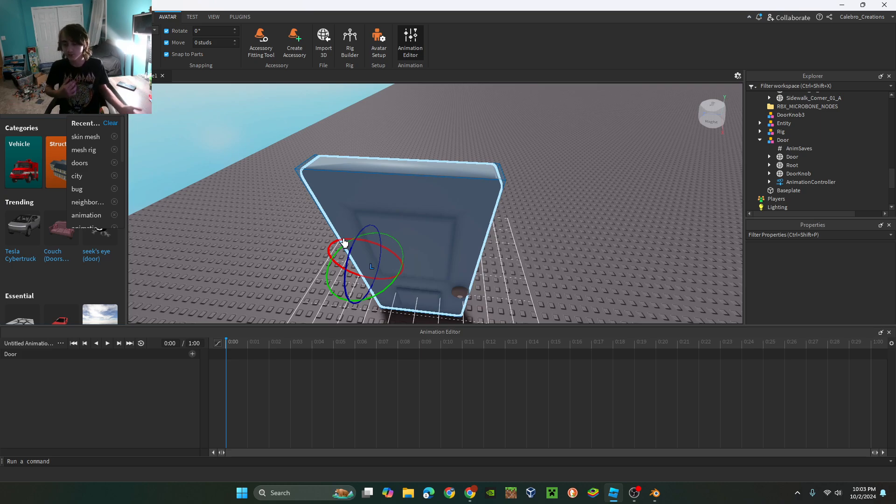
Close the animation editor and view the whole door from the front.
{"action": "left_click", "coordinate": [889, 332]}
{"action": "scroll", "coordinate": [661, 262], "scroll_direction": "down", "scroll_amount": 4}
{"action": "right_click_drag", "start_coordinate": [661, 262], "coordinate": [661, 261]}
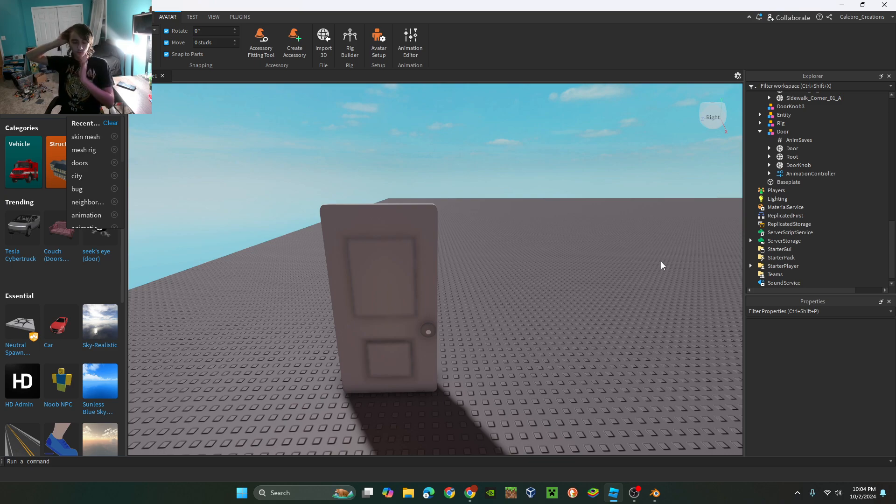
{"action": "right_click", "coordinate": [661, 261]}
{"action": "left_click", "coordinate": [572, 264]}
{"action": "right_click_drag", "start_coordinate": [573, 264], "coordinate": [573, 264]}
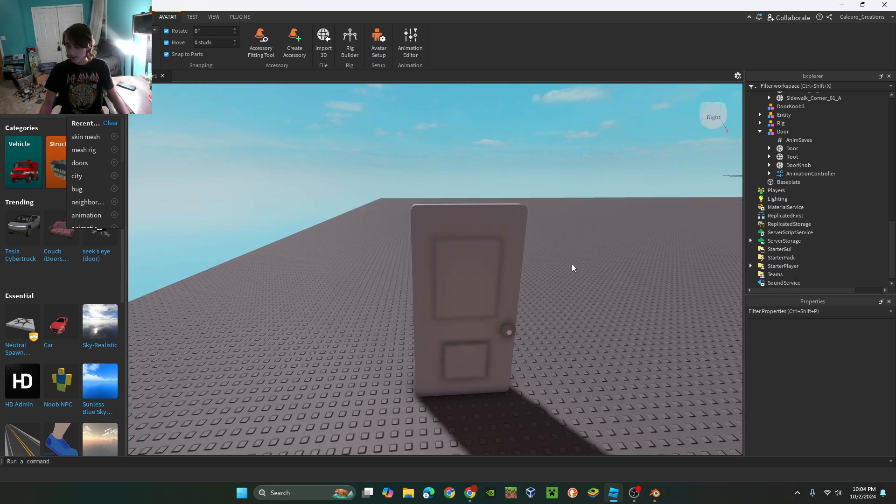
{"action": "key", "text": "d"}
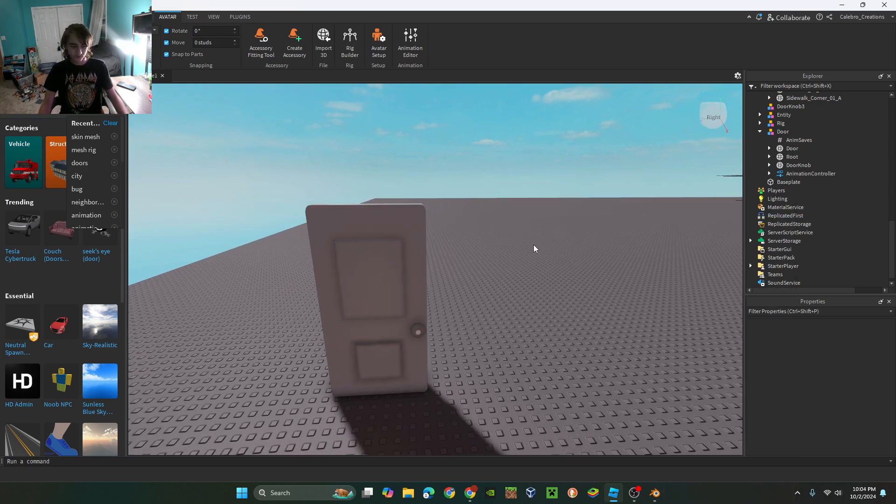
{"action": "key", "text": "a"}
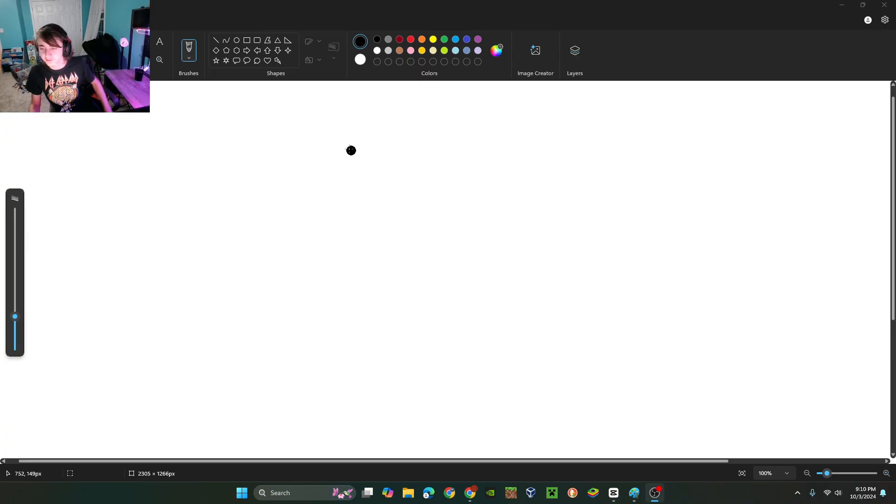
Switch to Paint, reduce the brush size and draw a door with two panels and a knob inside a larger outline.
{"action": "left_click_drag", "start_coordinate": [15, 316], "coordinate": [15, 321]}
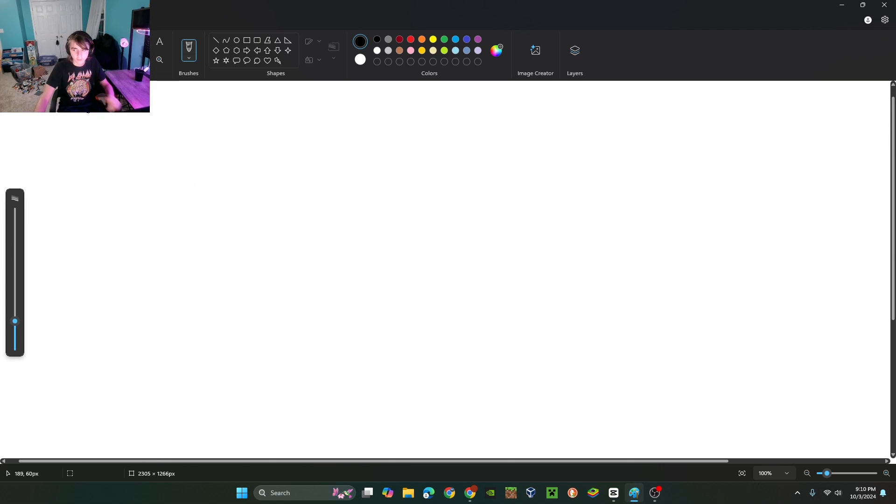
{"action": "mouse_move", "coordinate": [91, 104]}
{"action": "left_mouse_down"}
{"action": "mouse_move", "coordinate": [206, 111]}
{"action": "mouse_move", "coordinate": [243, 250]}
{"action": "mouse_move", "coordinate": [173, 335]}
{"action": "mouse_move", "coordinate": [87, 150]}
{"action": "left_mouse_up"}
{"action": "left_click_drag", "start_coordinate": [87, 150], "coordinate": [85, 134]}
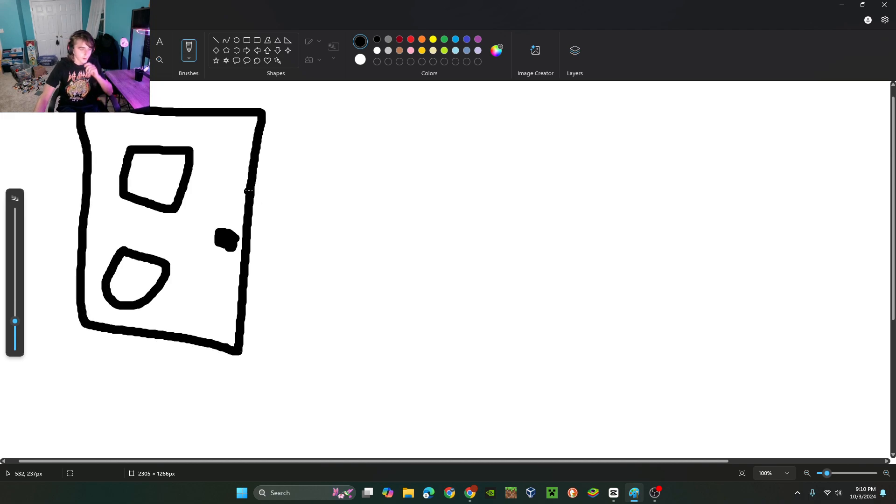
{"action": "mouse_move", "coordinate": [82, 80]}
{"action": "left_mouse_down"}
{"action": "mouse_move", "coordinate": [297, 86]}
{"action": "mouse_move", "coordinate": [304, 326]}
{"action": "mouse_move", "coordinate": [114, 366]}
{"action": "mouse_move", "coordinate": [42, 282]}
{"action": "mouse_move", "coordinate": [61, 96]}
{"action": "left_mouse_up"}
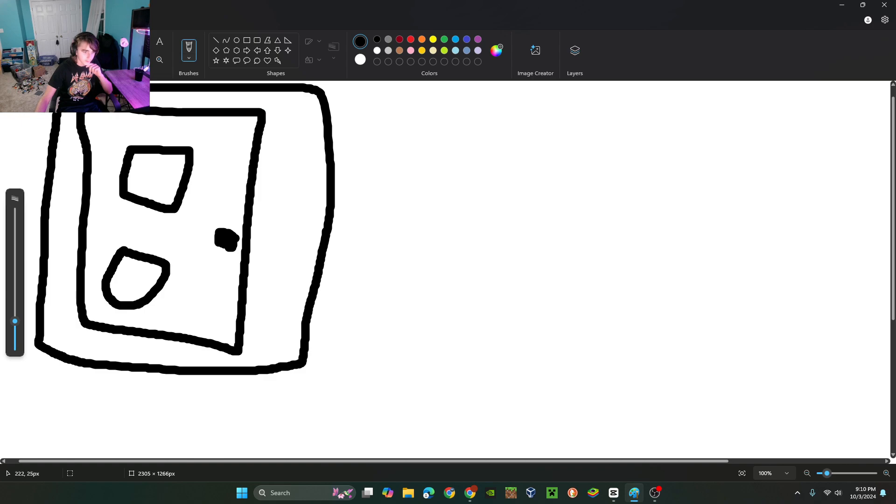
Write the label "Root" beside the outer outline of the door sketch.
{"action": "left_click_drag", "start_coordinate": [346, 248], "coordinate": [368, 255]}
{"action": "left_click_drag", "start_coordinate": [403, 211], "coordinate": [402, 210]}
{"action": "left_click_drag", "start_coordinate": [443, 219], "coordinate": [441, 218]}
{"action": "left_click_drag", "start_coordinate": [472, 223], "coordinate": [504, 220]}
{"action": "left_click_drag", "start_coordinate": [489, 209], "coordinate": [486, 251]}
Undo the stray stroke near the knob, then draw an arrow toward the knob and label the door "Door" with an arrow from "Root".
{"action": "left_click_drag", "start_coordinate": [243, 196], "coordinate": [279, 225]}
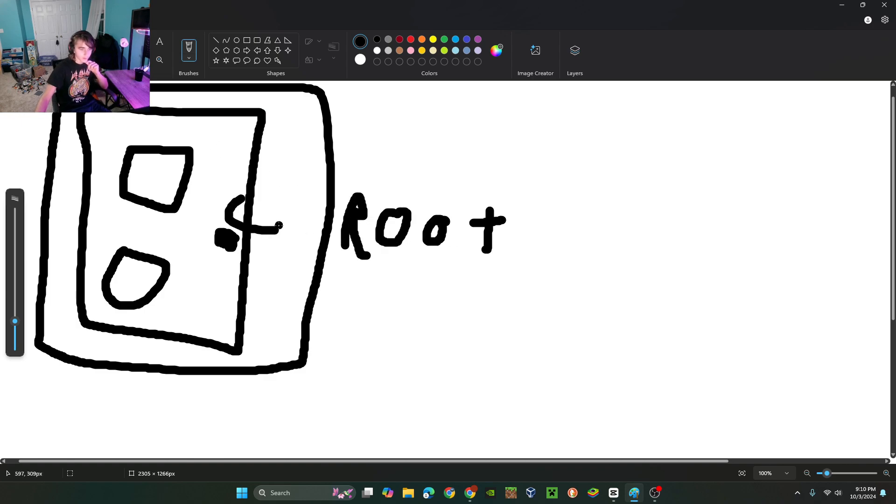
{"action": "key", "text": "ctrl+z"}
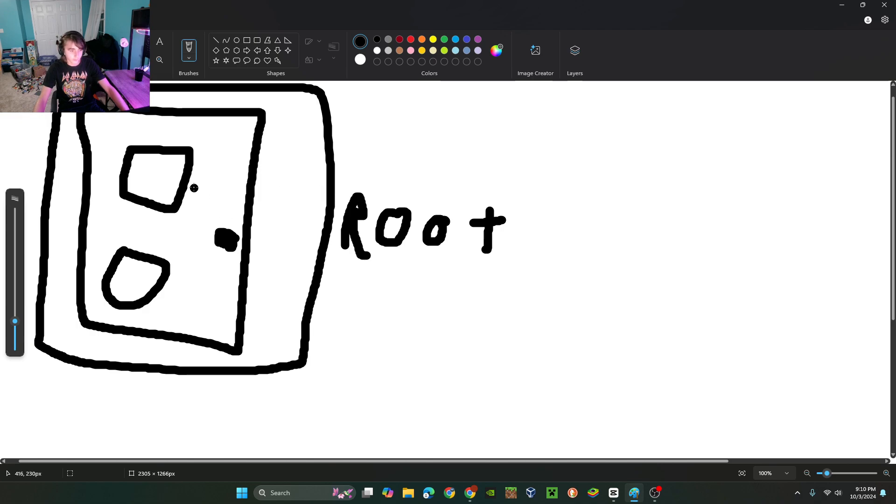
{"action": "left_click_drag", "start_coordinate": [208, 167], "coordinate": [227, 197]}
{"action": "mouse_move", "coordinate": [202, 136]}
{"action": "left_mouse_down"}
{"action": "mouse_move", "coordinate": [203, 150]}
{"action": "mouse_move", "coordinate": [252, 133]}
{"action": "left_mouse_up"}
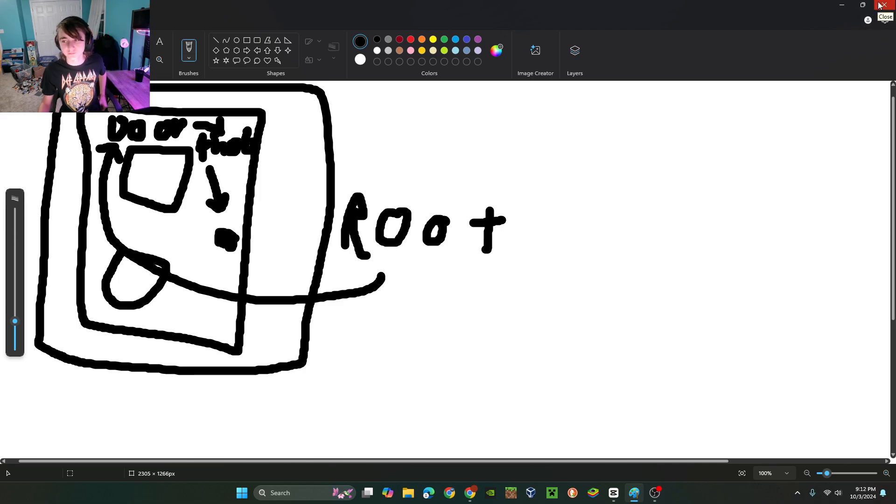
Close the Paint drawing and minimize the CapCut video editor to reach the desktop.
{"action": "mouse_move", "coordinate": [874, 6]}
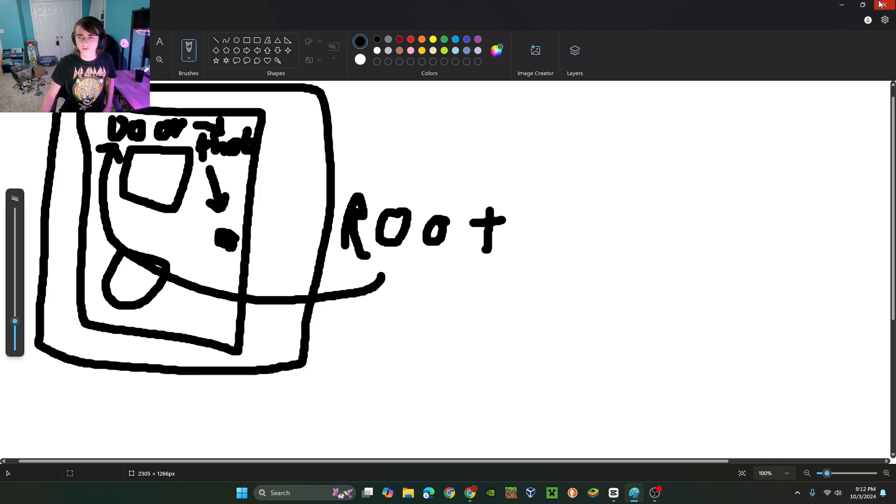
{"action": "left_click", "coordinate": [879, 3]}
{"action": "left_click", "coordinate": [442, 278]}
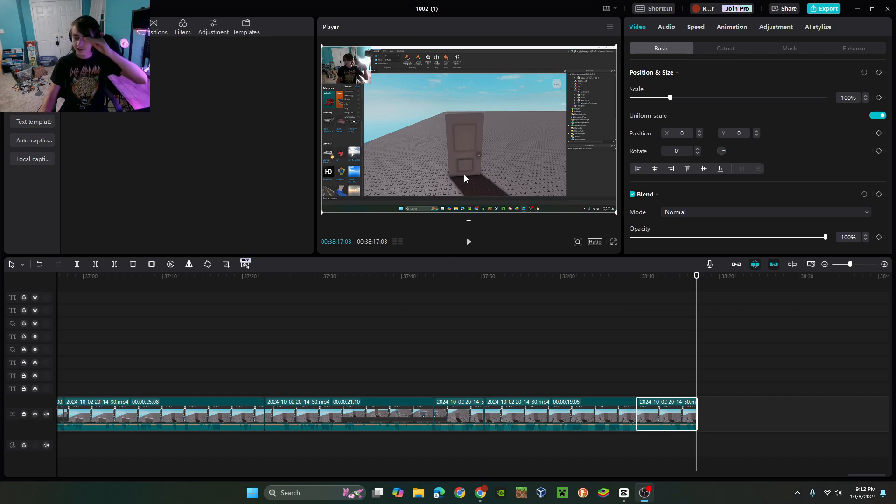
{"action": "left_click", "coordinate": [858, 9]}
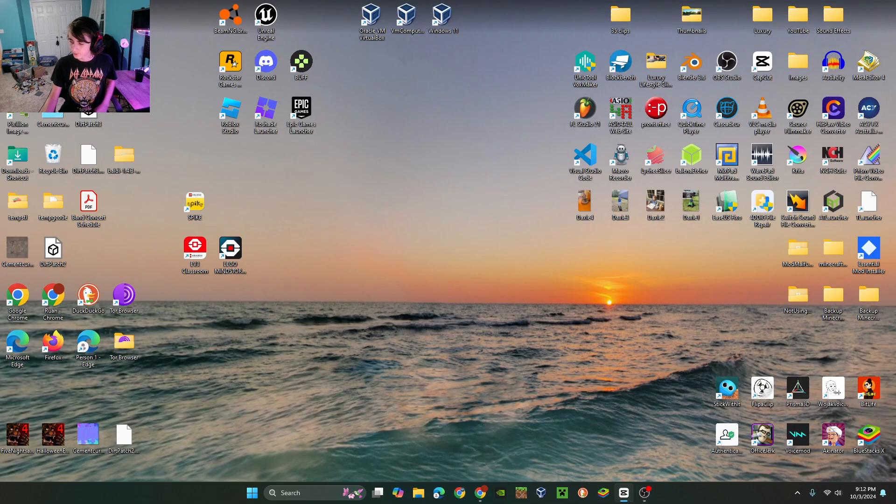